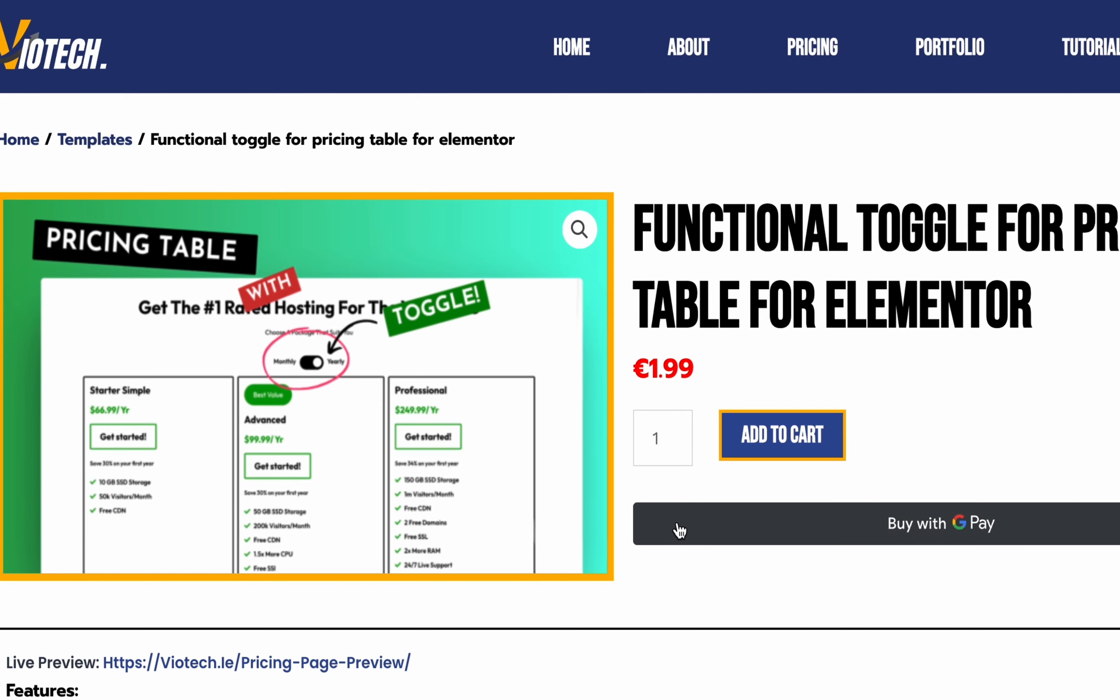
pyautogui.scroll(-3, 980, 411)
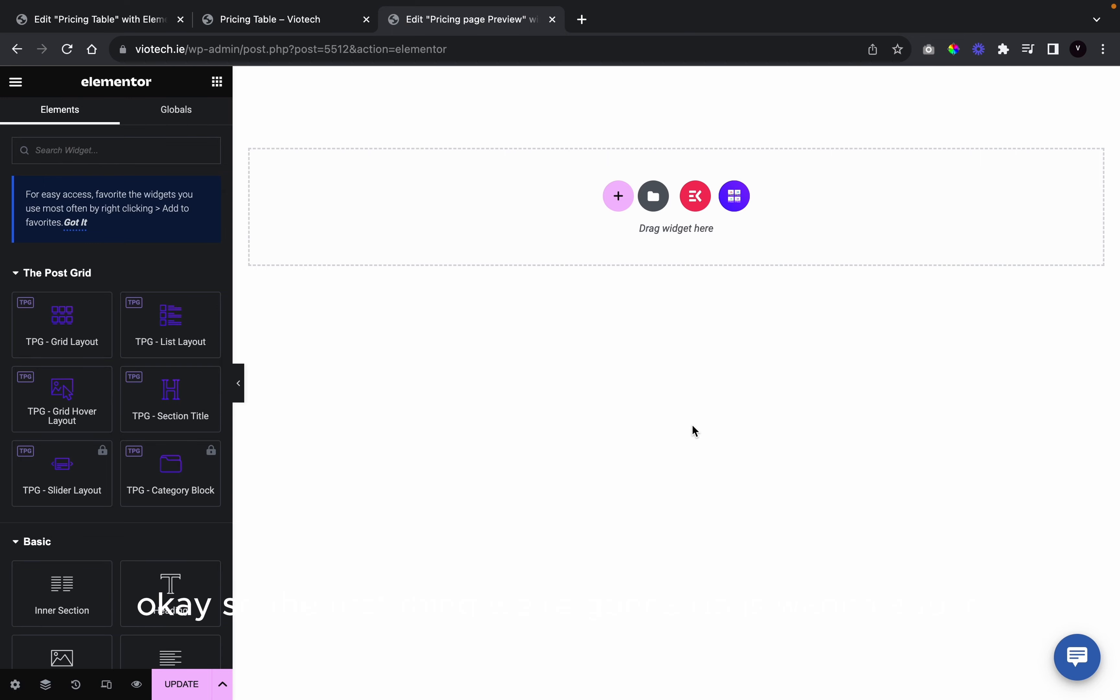
# Add a new section with a single-column structure to the empty page
pyautogui.click(634, 207)
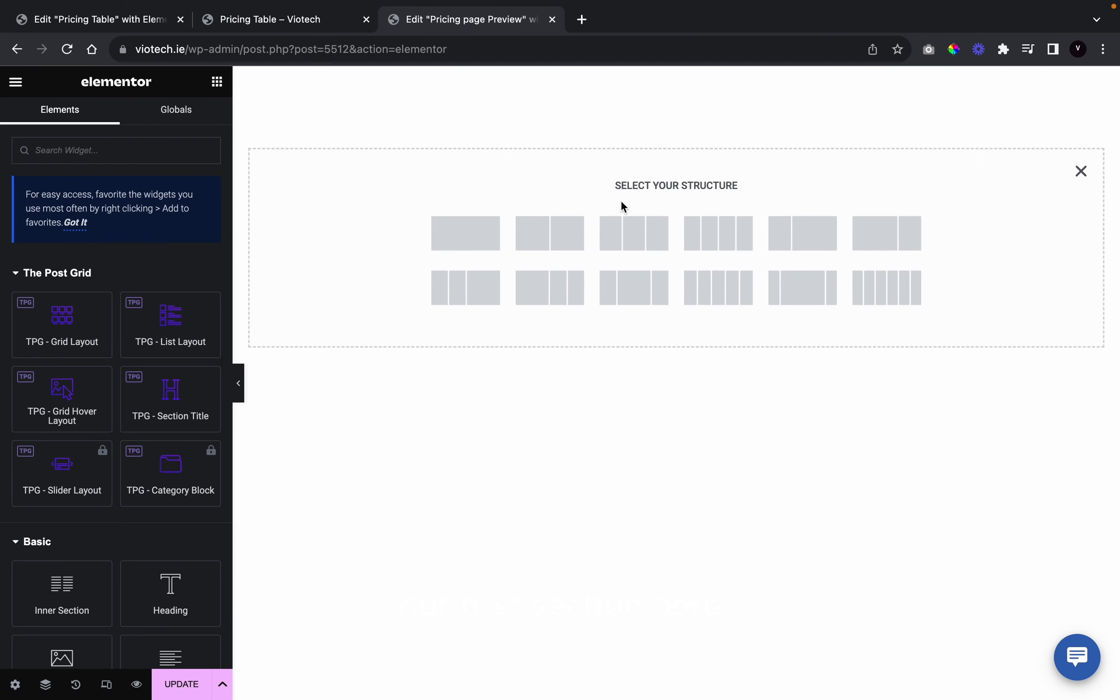
pyautogui.click(502, 232)
# Look over the finished Pricing Table preview page as a layout reference, and return to the Pricing page Preview editor
pyautogui.click(260, 21)
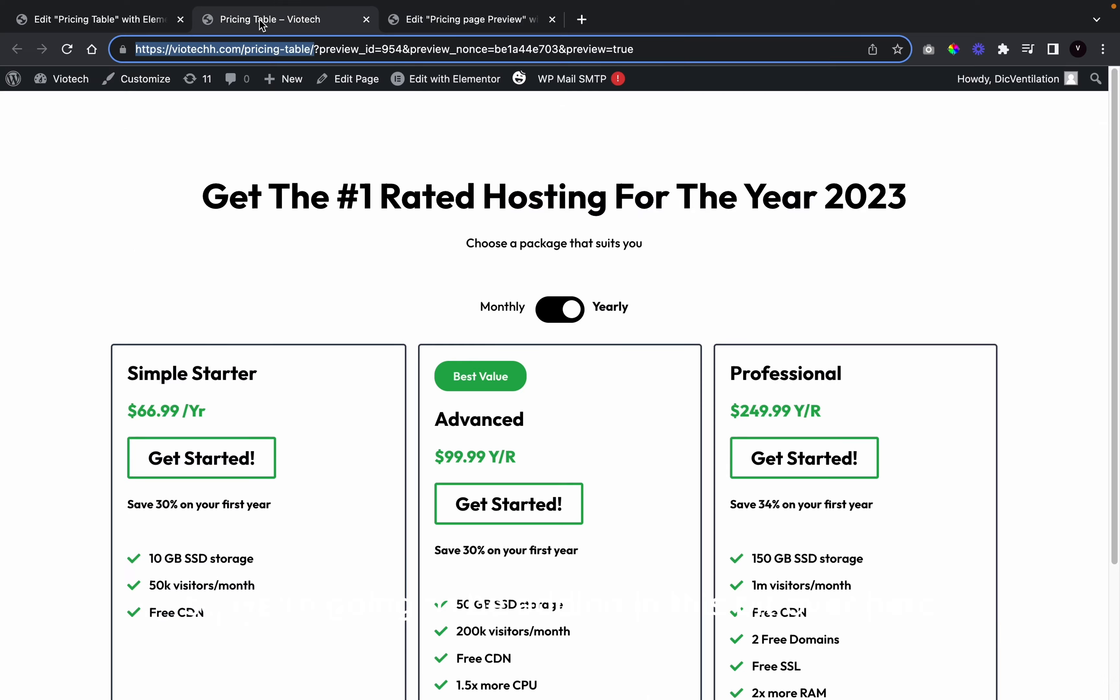
pyautogui.click(443, 279)
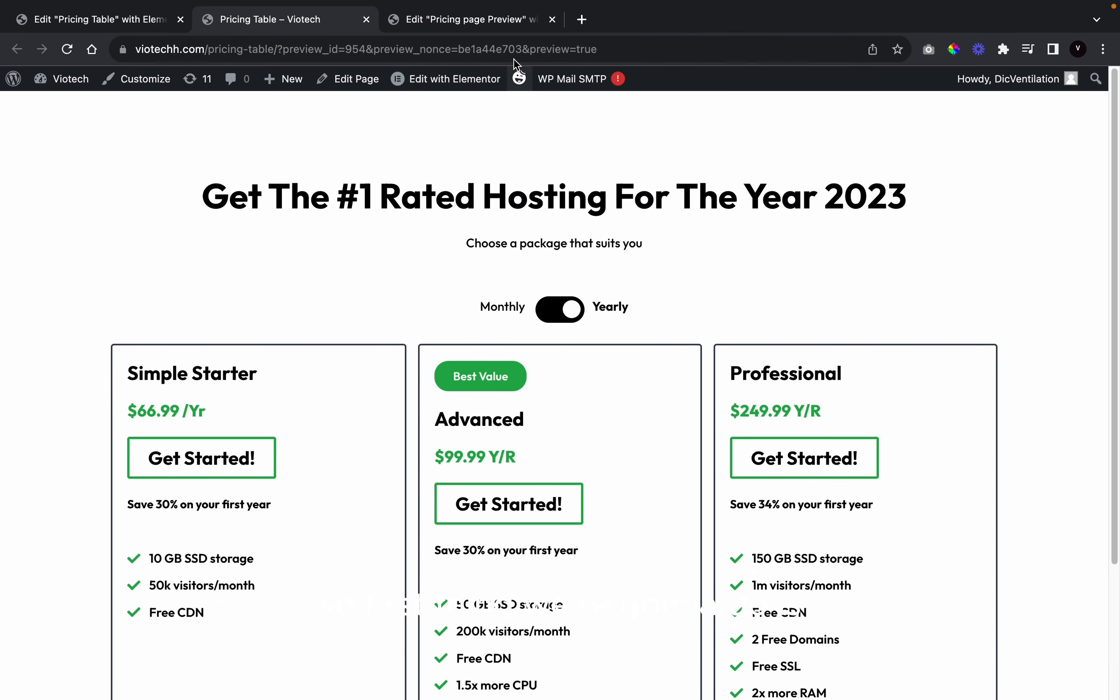
pyautogui.click(502, 31)
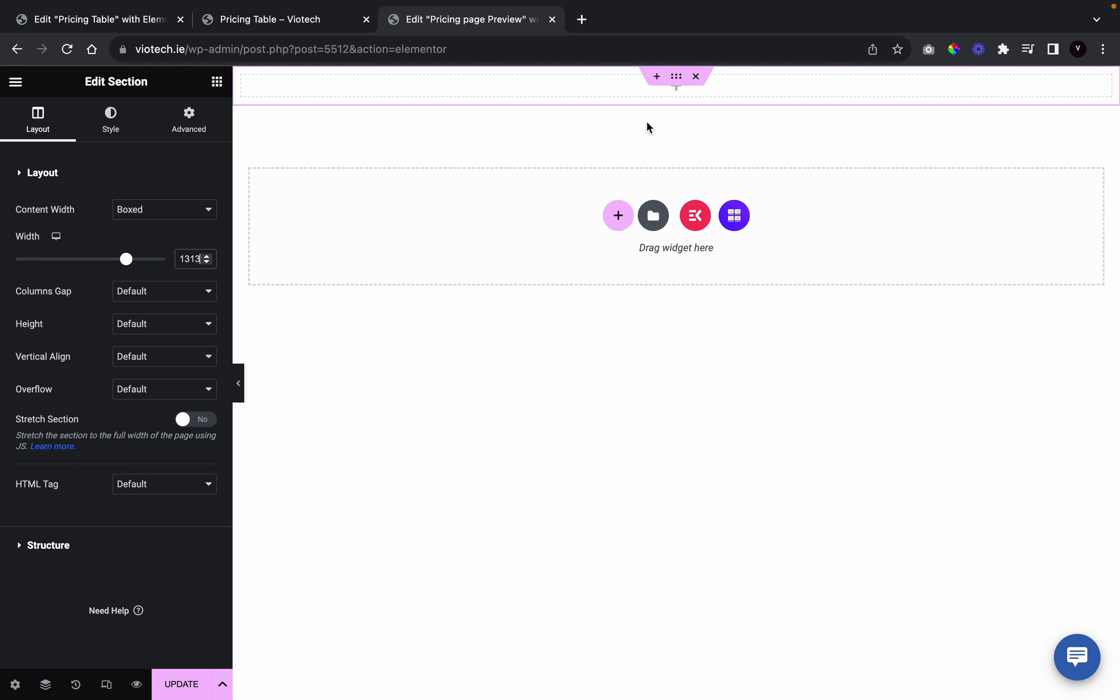
# Set the section's height to Min Height with a minimum height of 751 px
pyautogui.click(139, 325)
pyautogui.click(149, 357)
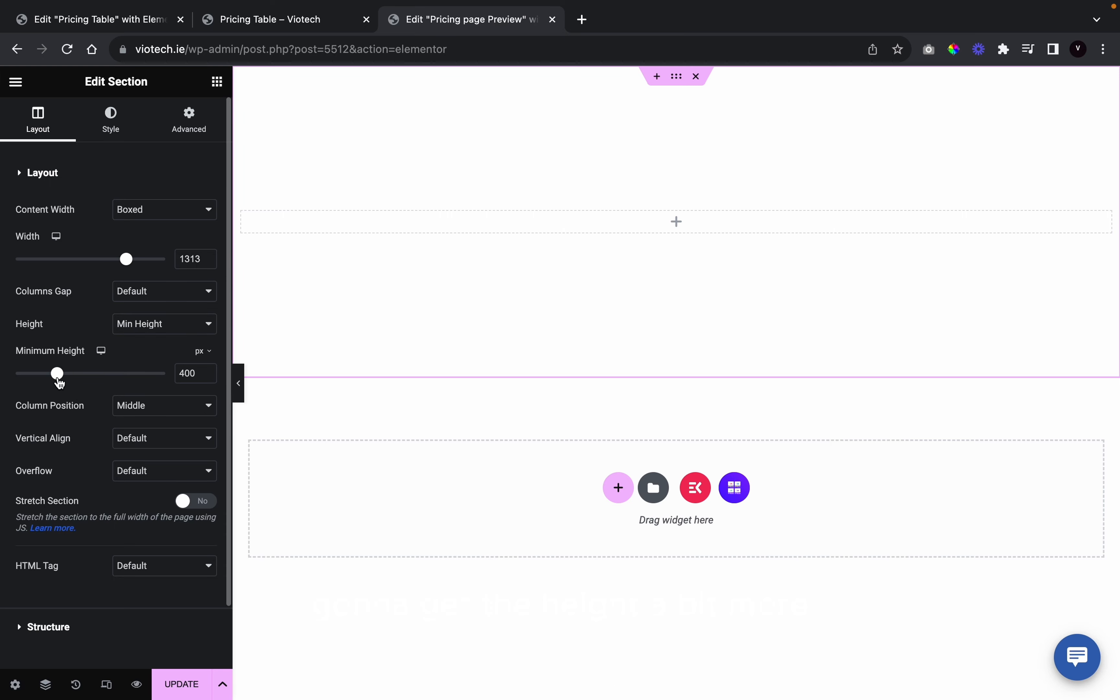
pyautogui.moveTo(57, 374); pyautogui.dragTo(94, 374)
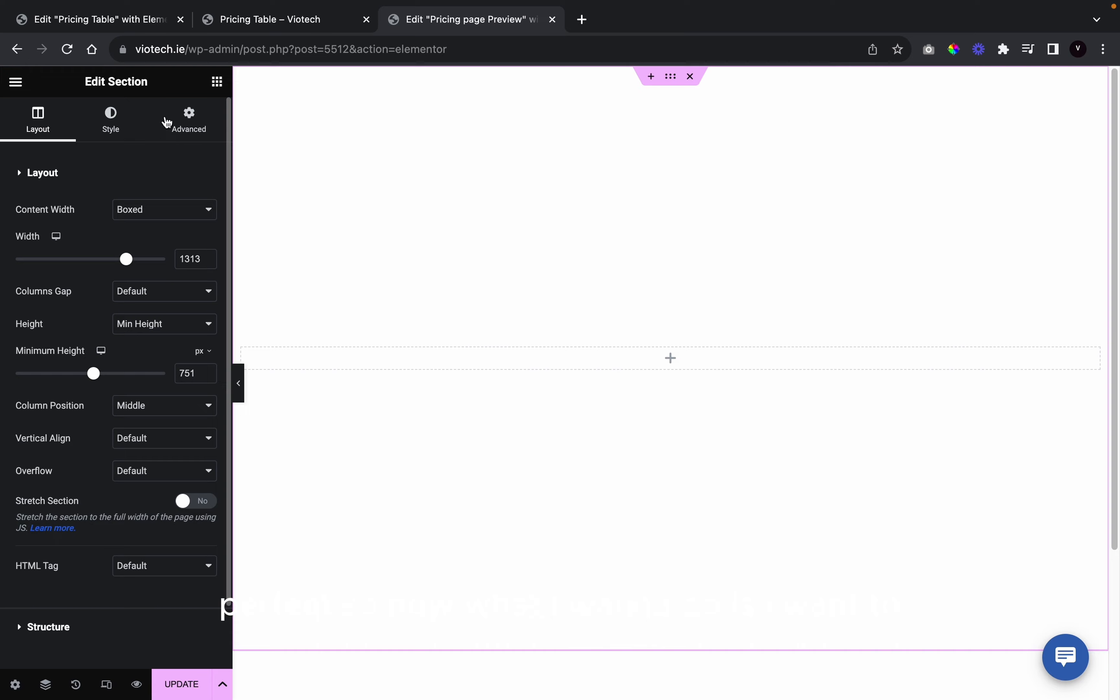
# Add a Heading widget to the section with the title "Get The #1 Rated Hosting For The Year 2023" copied from the Pricing Table preview page
pyautogui.click(218, 83)
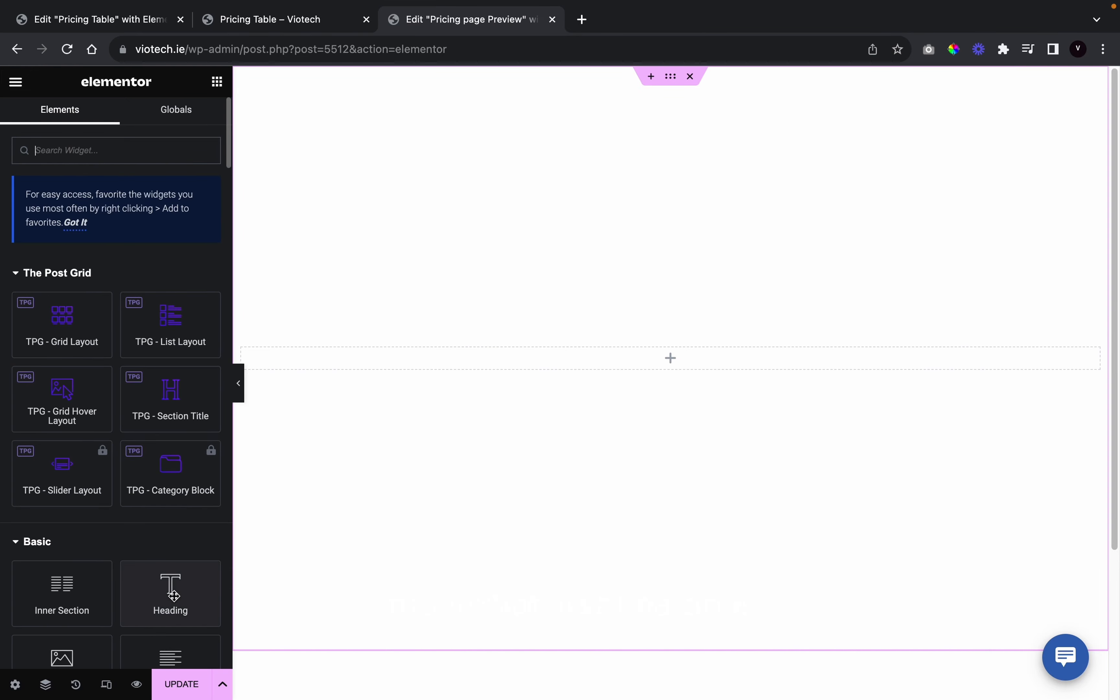
pyautogui.moveTo(174, 596); pyautogui.dragTo(813, 352)
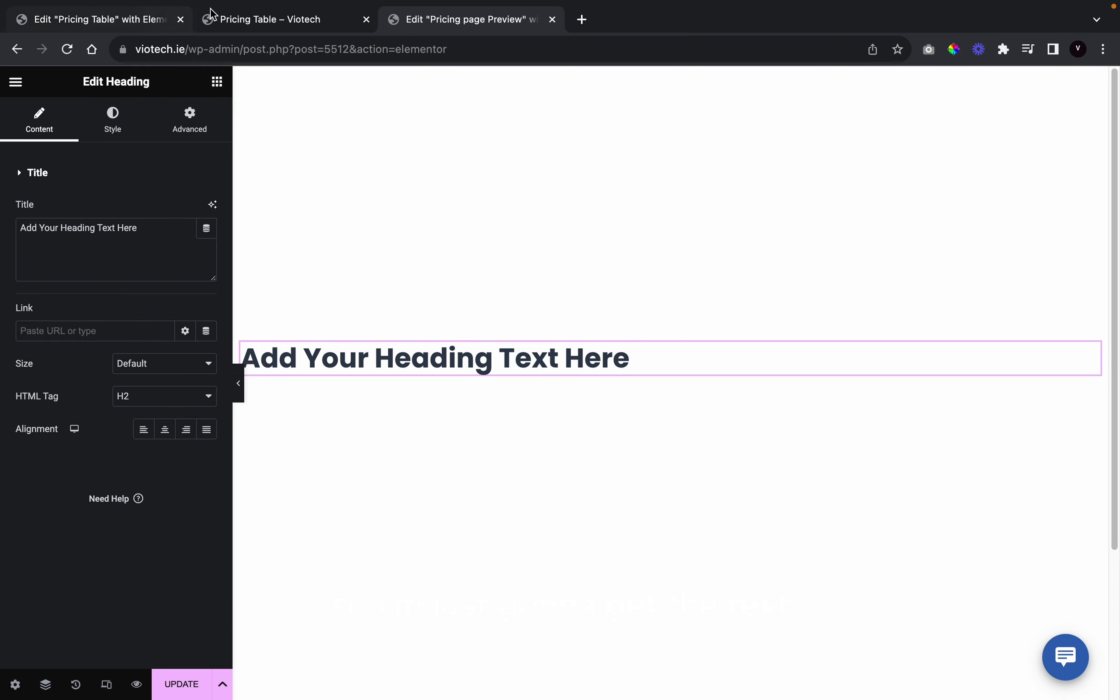
pyautogui.click(236, 19)
pyautogui.tripleClick(395, 184)
pyautogui.hotkey('ctrl', 'c')
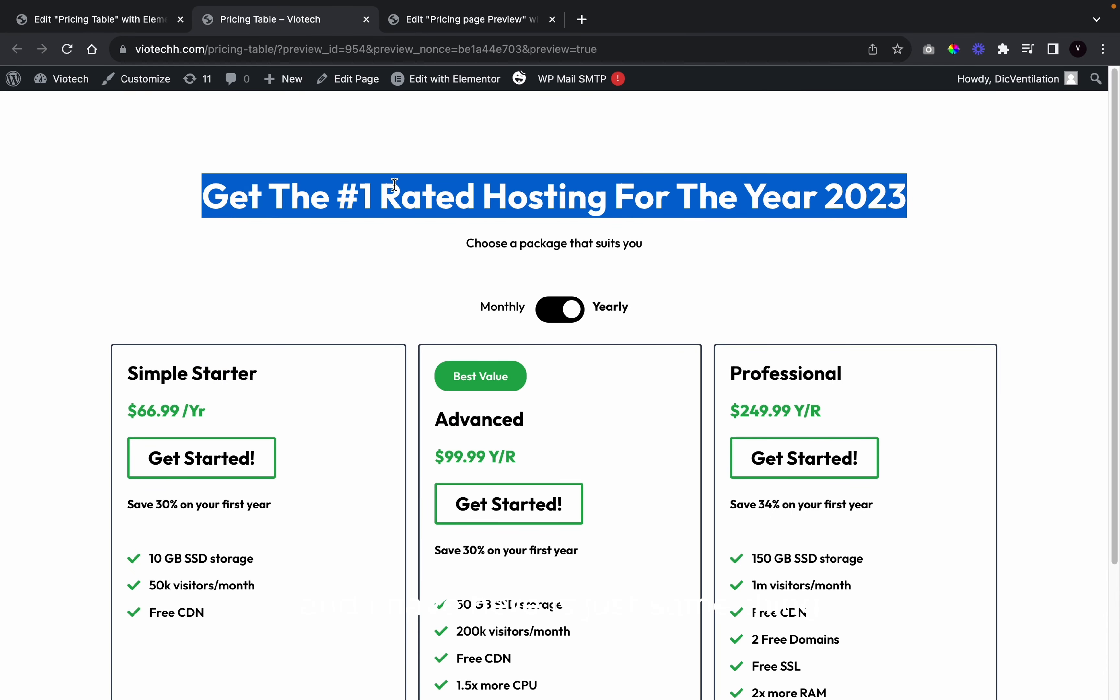
pyautogui.click(509, 19)
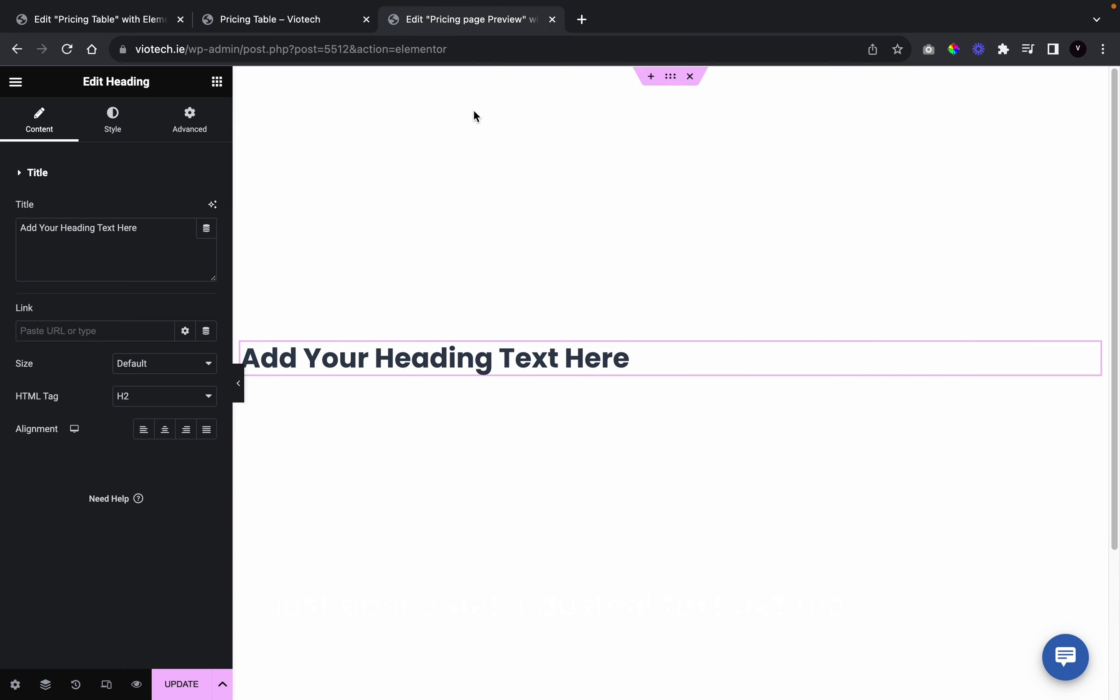
pyautogui.click(83, 249)
pyautogui.hotkey('ctrl', 'a')
pyautogui.hotkey('ctrl', 'v')
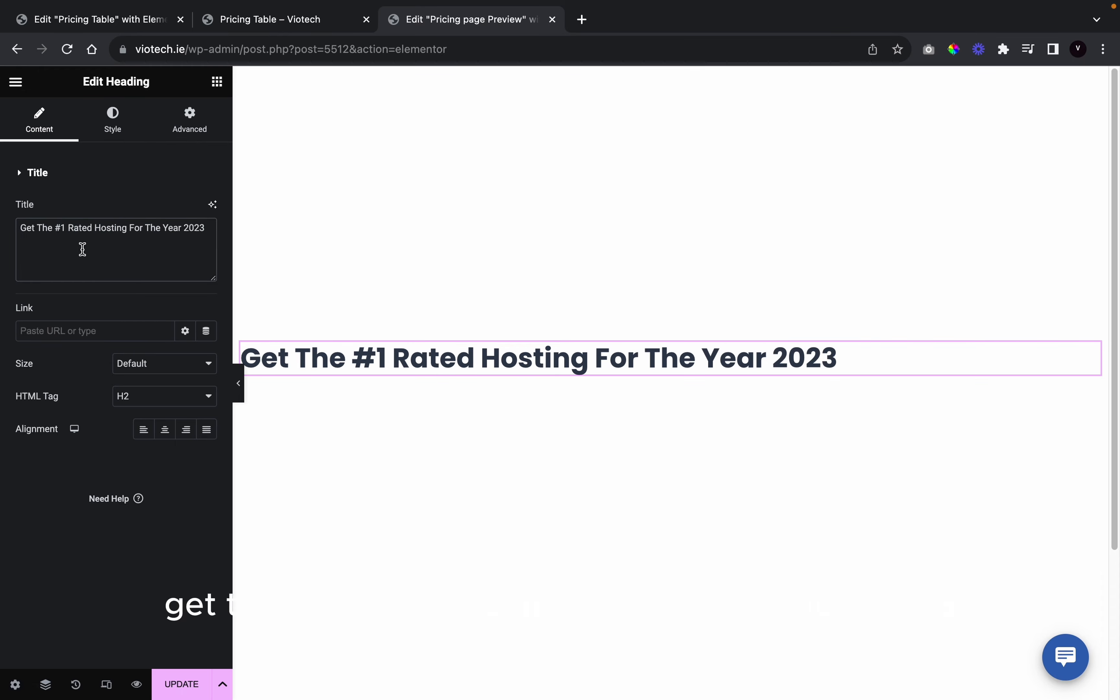
# Center the heading and set its text color to the global black #000000
pyautogui.click(165, 431)
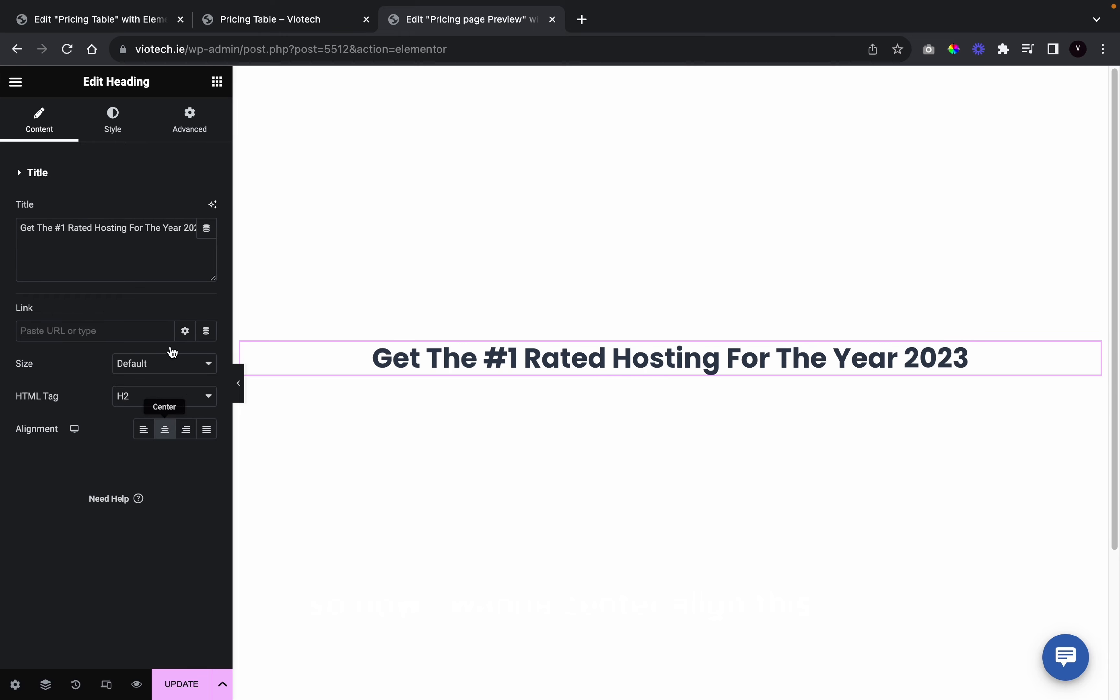
pyautogui.click(126, 112)
pyautogui.click(185, 210)
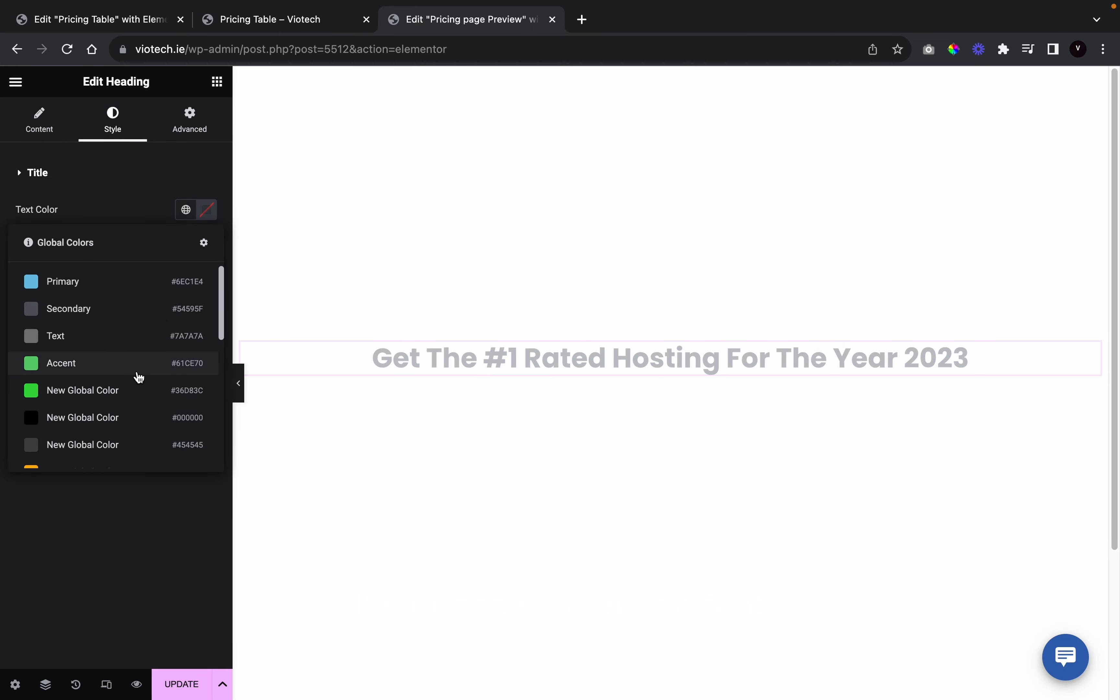
pyautogui.scroll(-2, 137, 375)
pyautogui.click(139, 371)
# Set the heading's typography to the Outfit font family, size 45 px, with the Capitalize transform
pyautogui.click(207, 243)
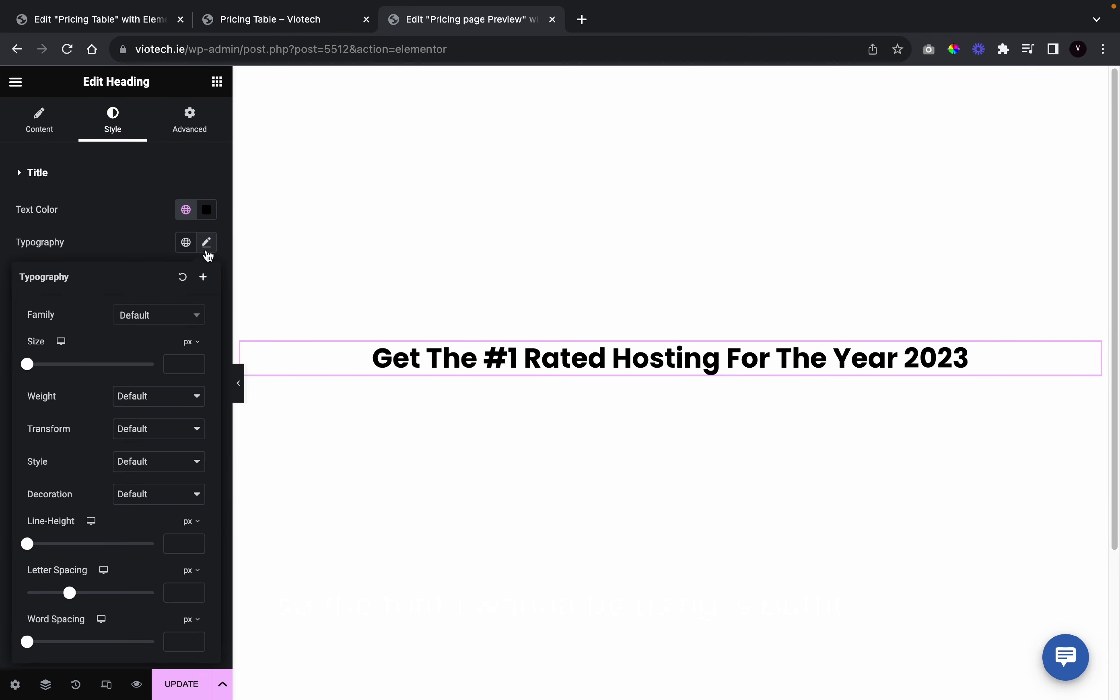
pyautogui.click(187, 324)
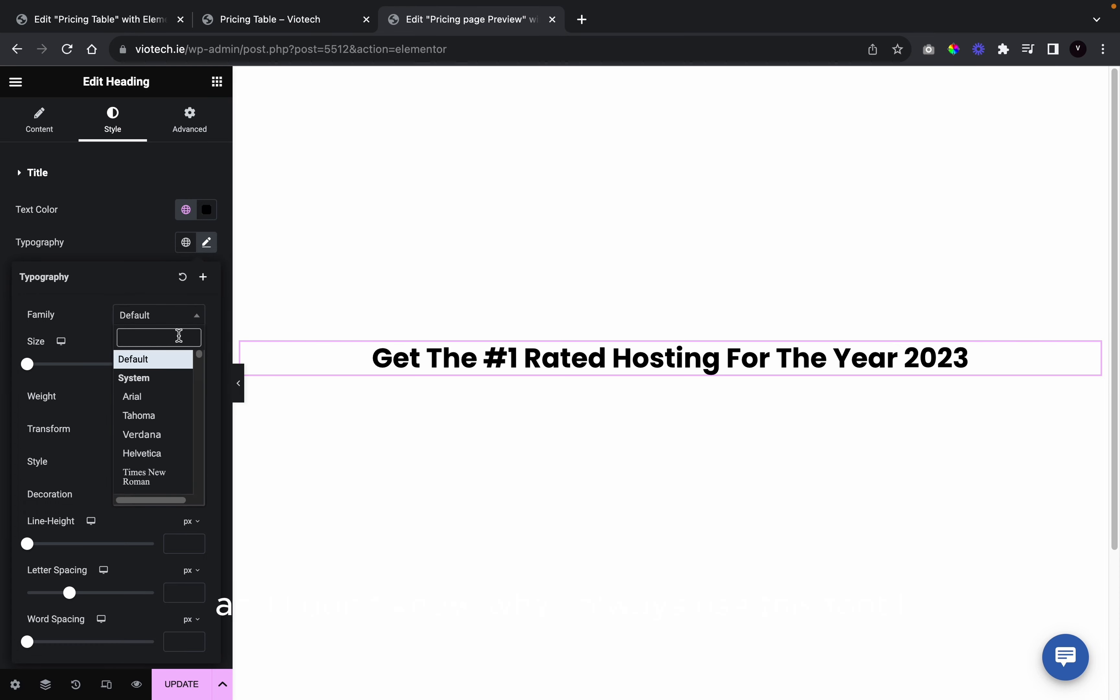
pyautogui.write('outf')
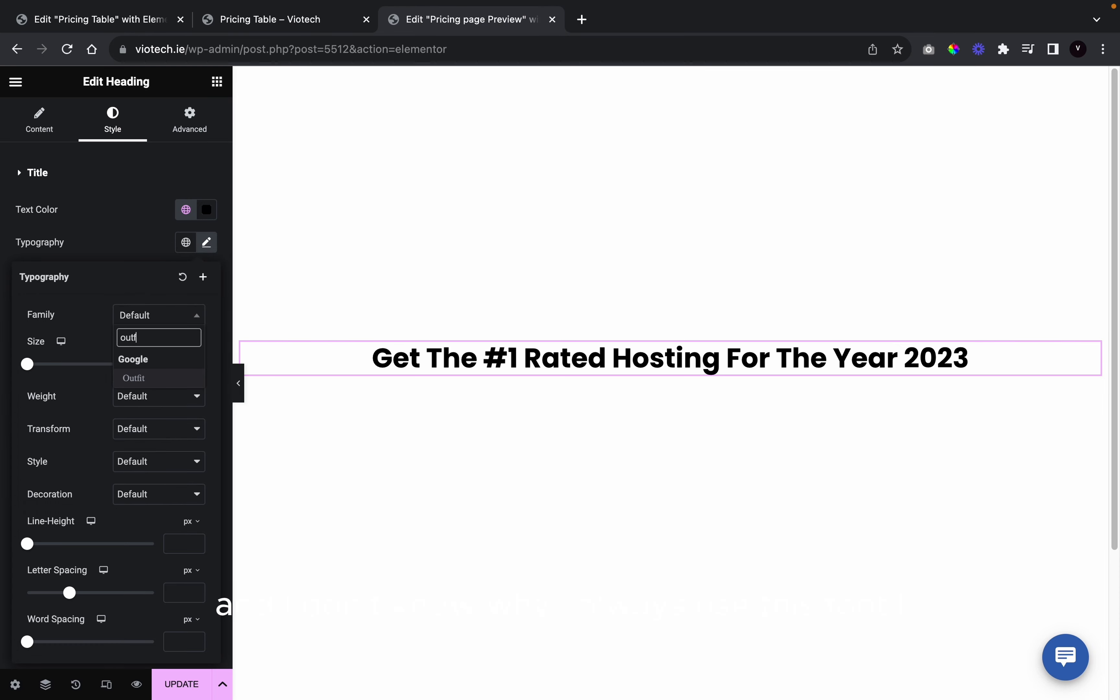
pyautogui.click(173, 386)
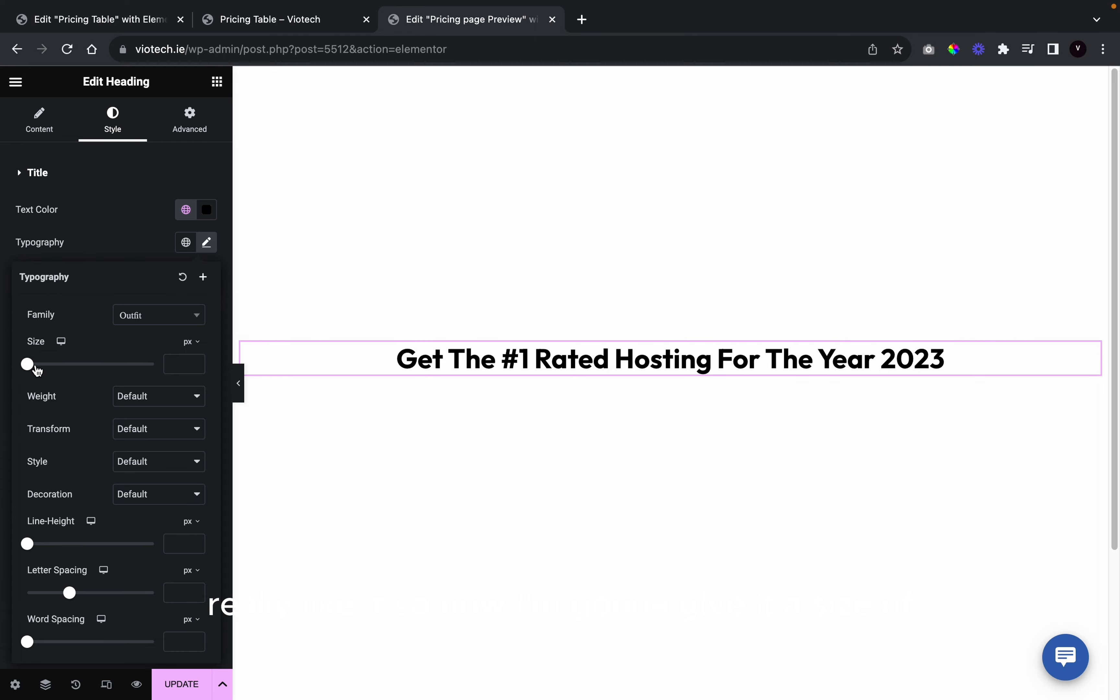
pyautogui.moveTo(36, 366); pyautogui.dragTo(60, 369)
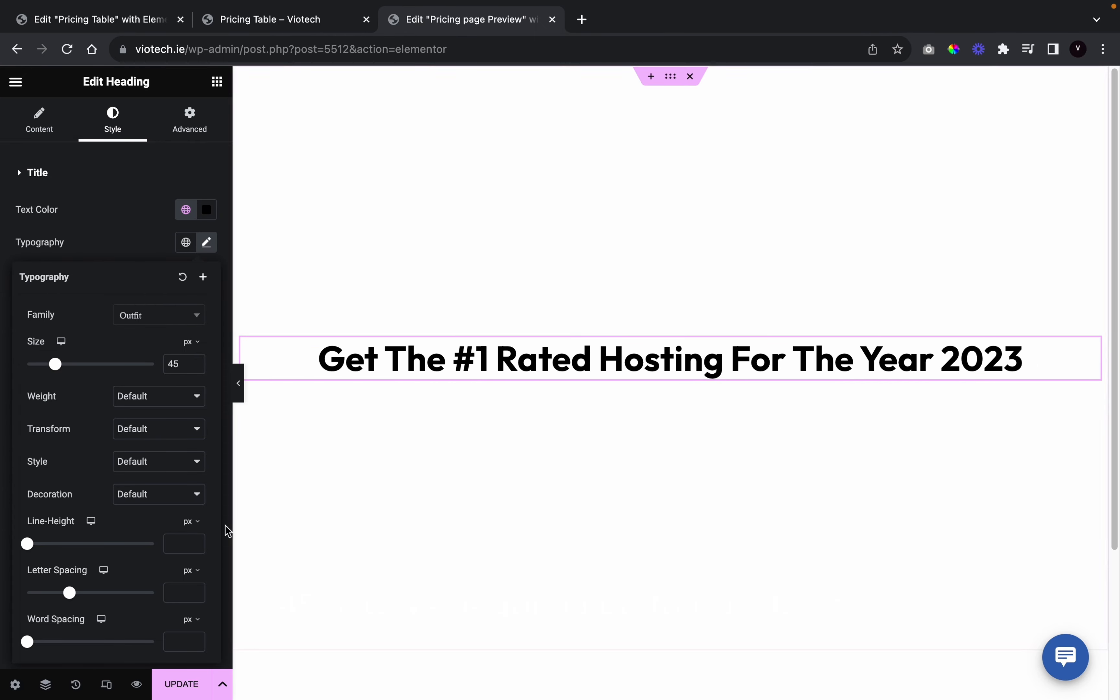
pyautogui.click(156, 429)
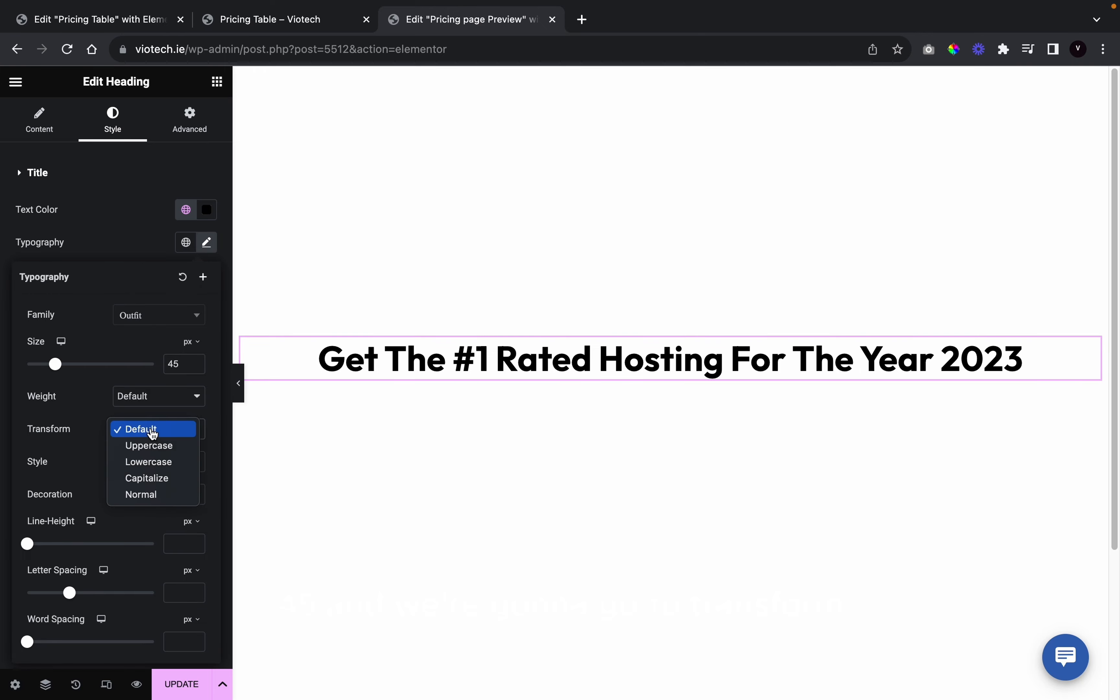
pyautogui.click(142, 477)
pyautogui.scroll(-3, 420, 563)
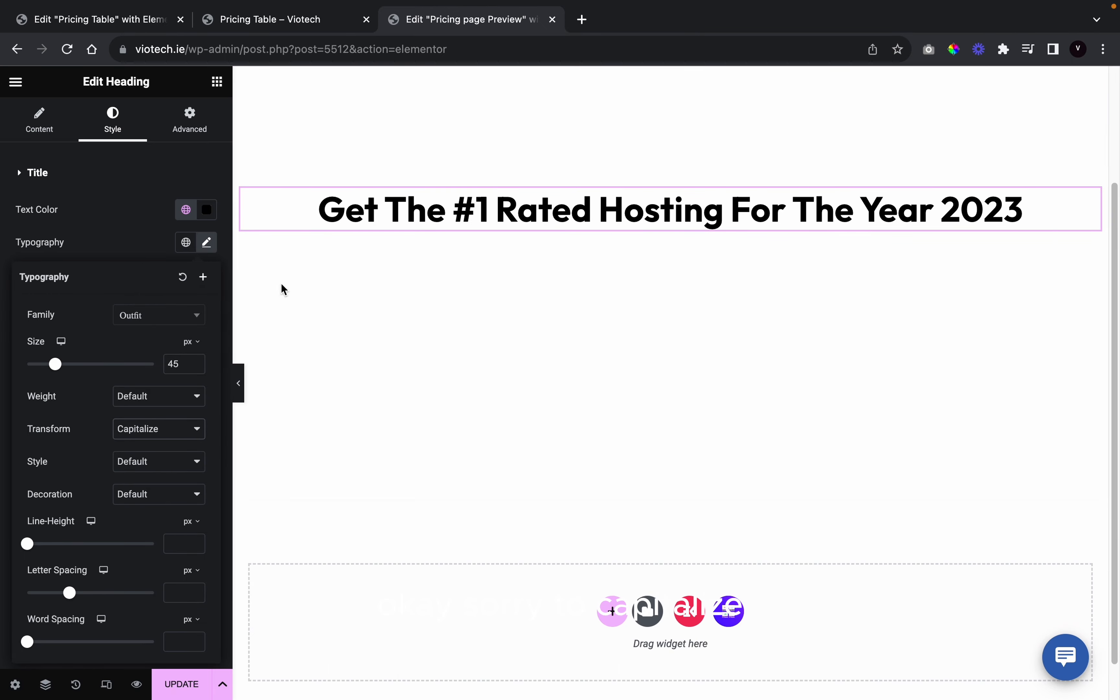
pyautogui.click(126, 240)
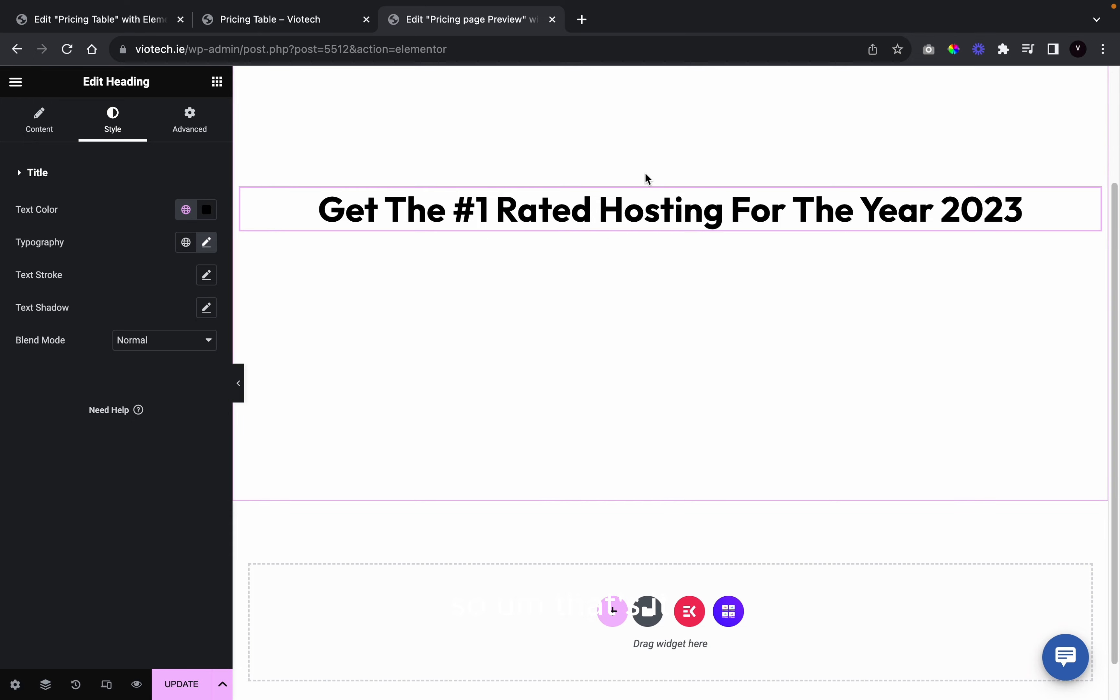
# Add a Text Editor widget beneath the heading containing "Choose a package that suits you", copied from the Pricing Table preview page
pyautogui.click(268, 27)
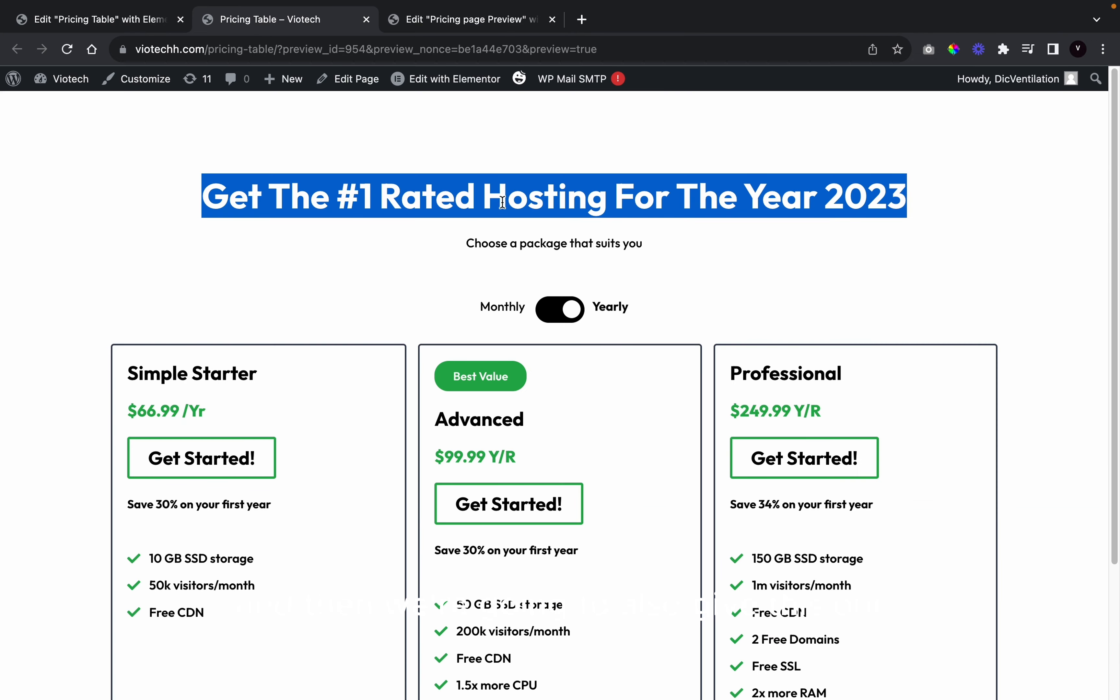
pyautogui.tripleClick(471, 235)
pyautogui.press('super+c')
pyautogui.click(502, 28)
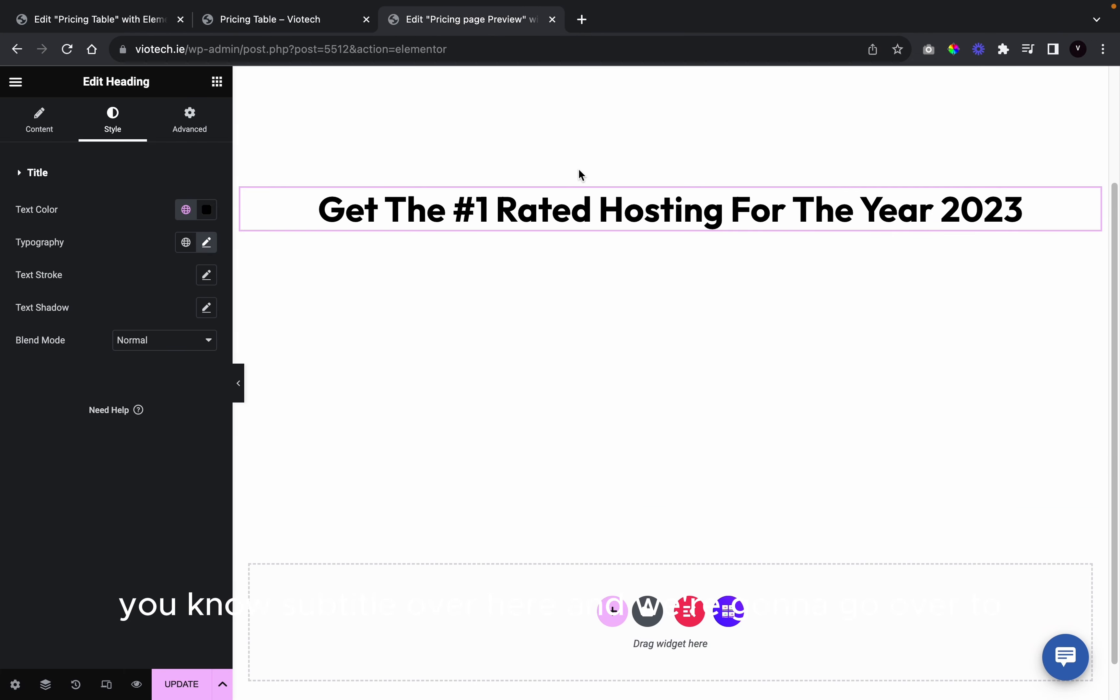
pyautogui.click(217, 81)
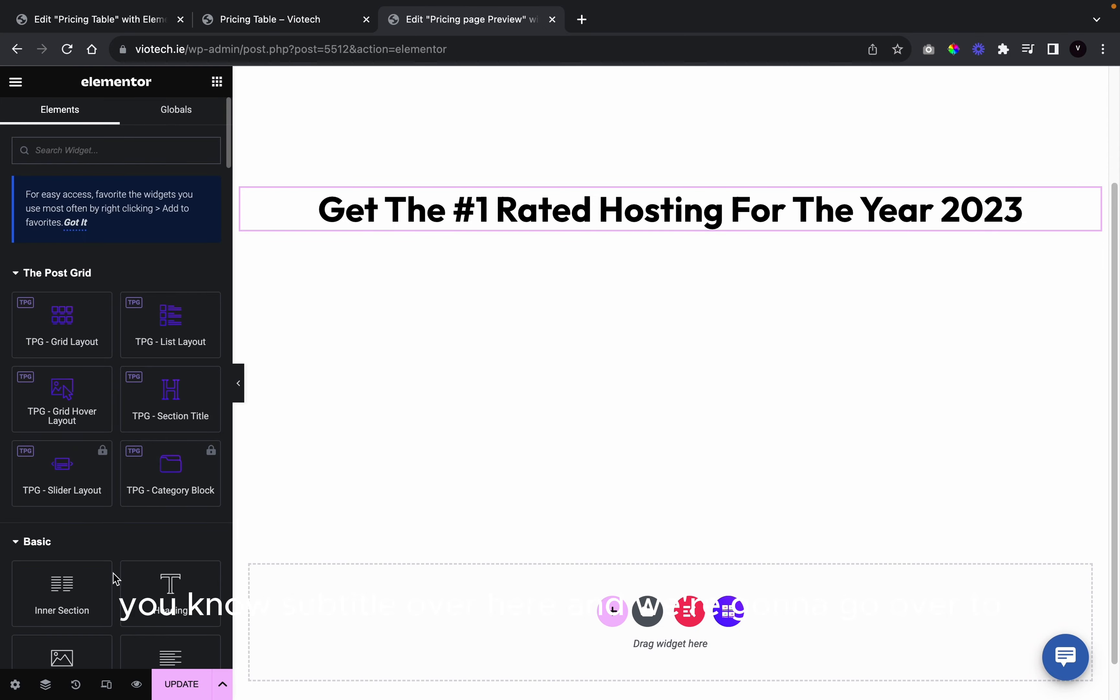
pyautogui.scroll(-3, 116, 579)
pyautogui.moveTo(195, 535); pyautogui.dragTo(690, 226)
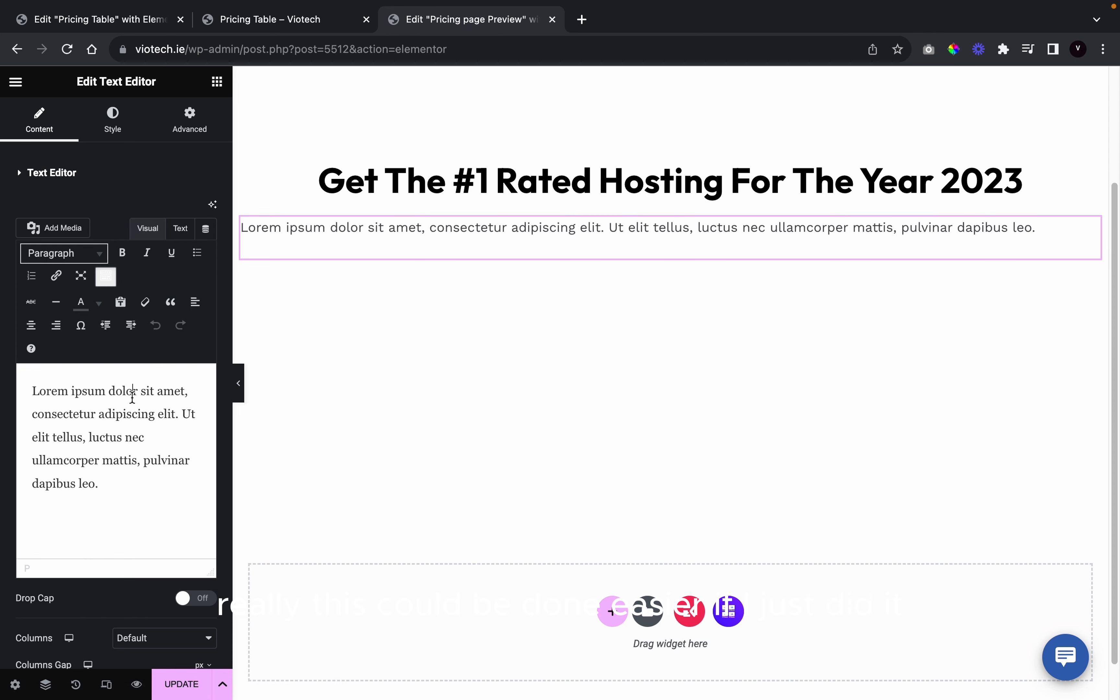
pyautogui.tripleClick(133, 397)
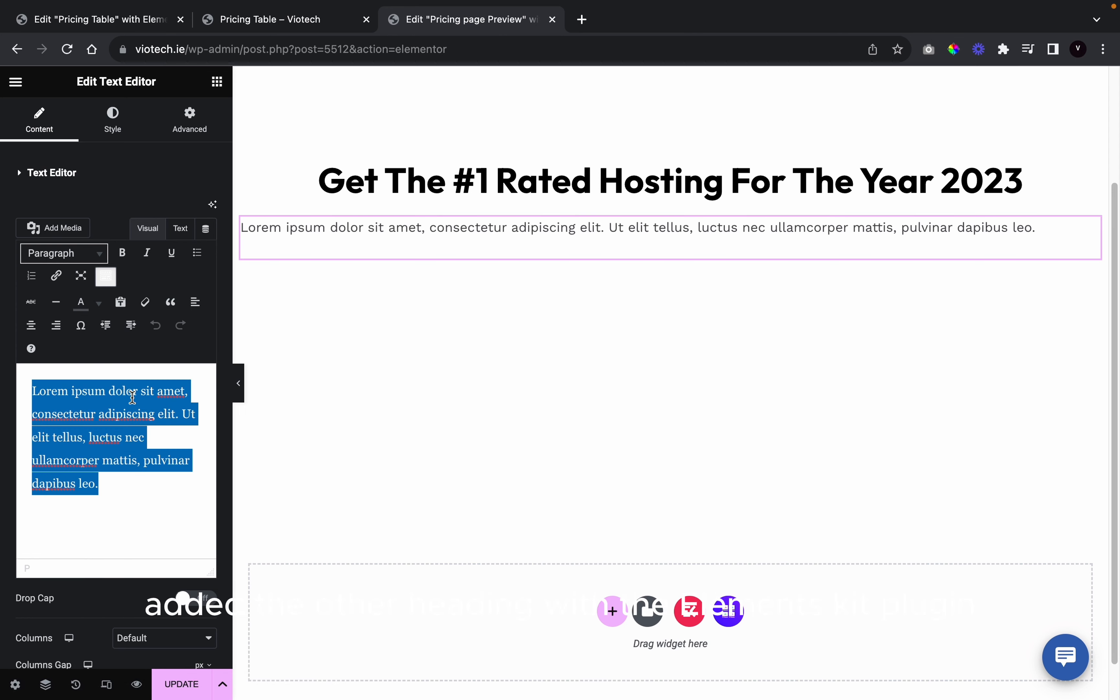
pyautogui.press('super+v')
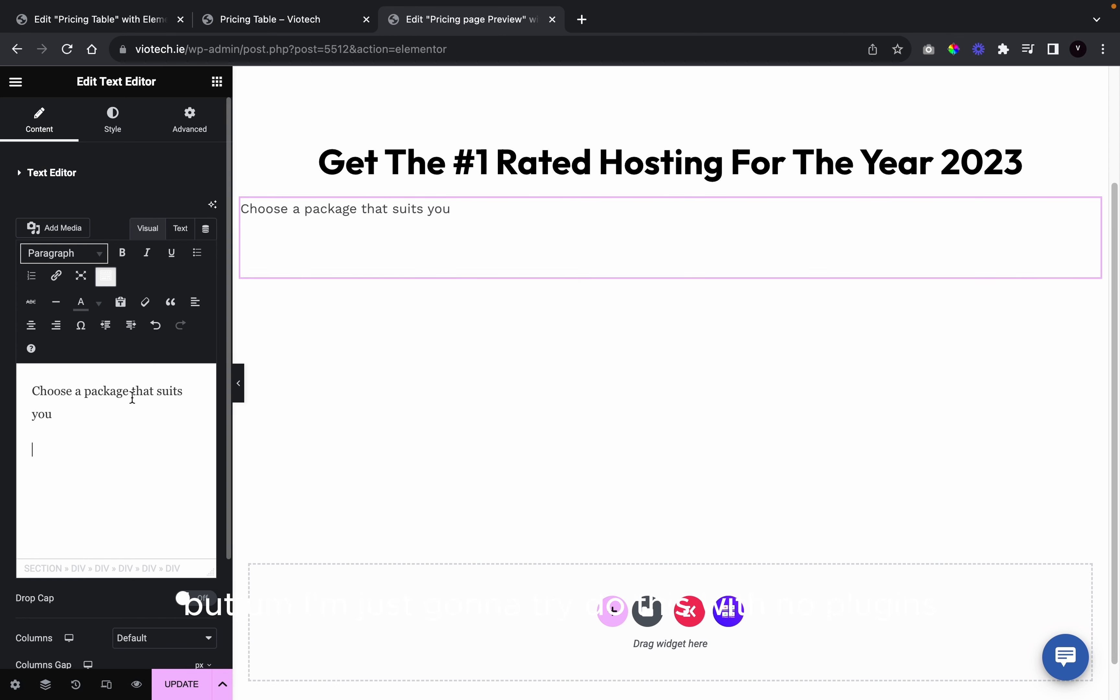
# Center the subtitle text and set its color to the global black #000000
pyautogui.scroll(-3, 131, 591)
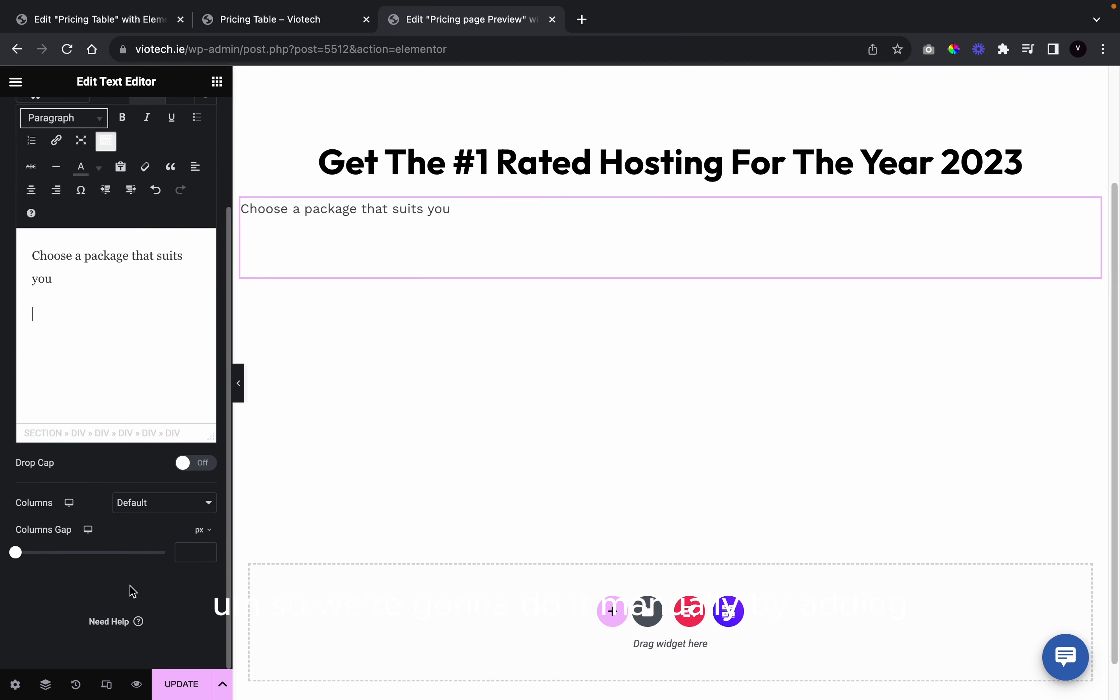
pyautogui.scroll(2, 148, 490)
pyautogui.scroll(1, 165, 117)
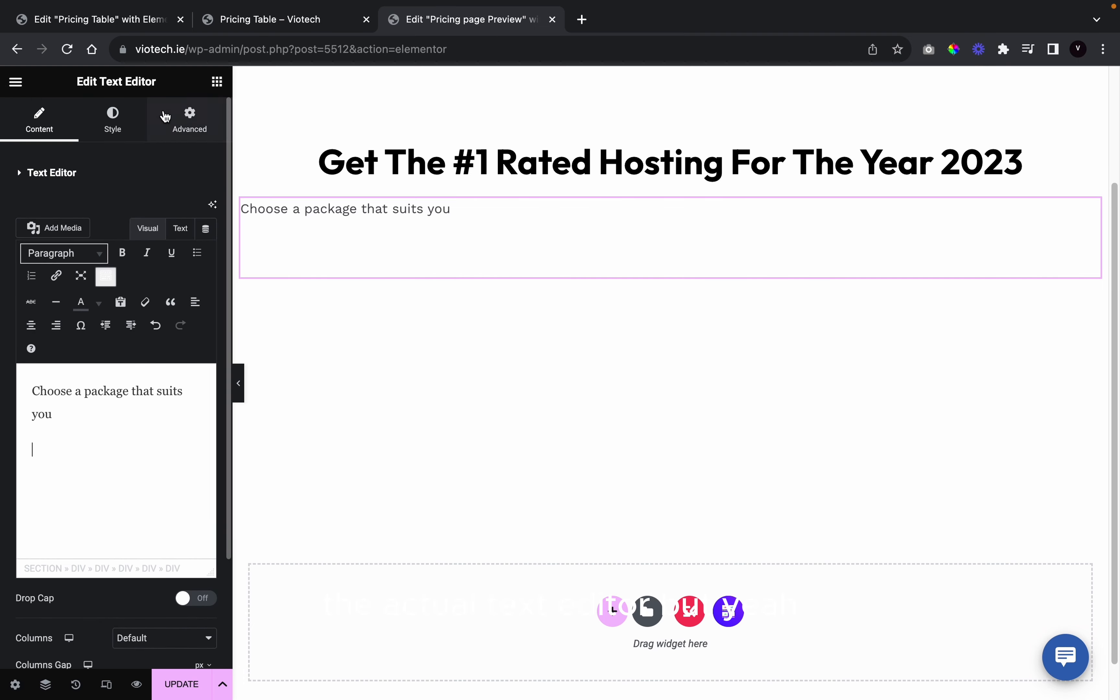
pyautogui.click(112, 134)
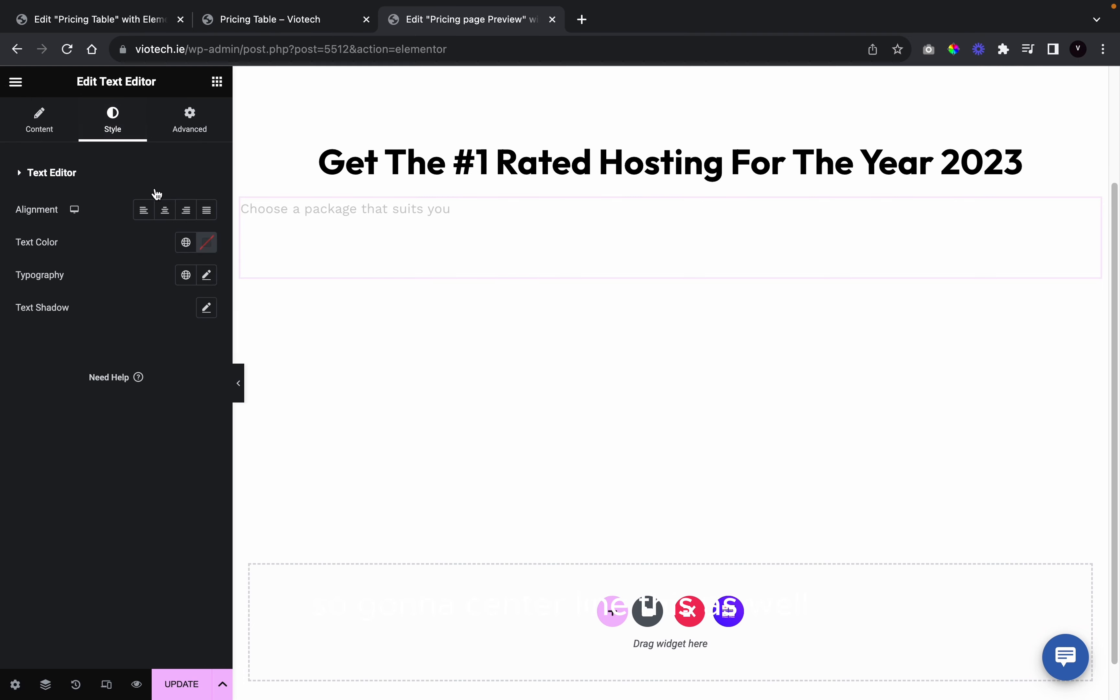
pyautogui.click(165, 210)
pyautogui.click(184, 240)
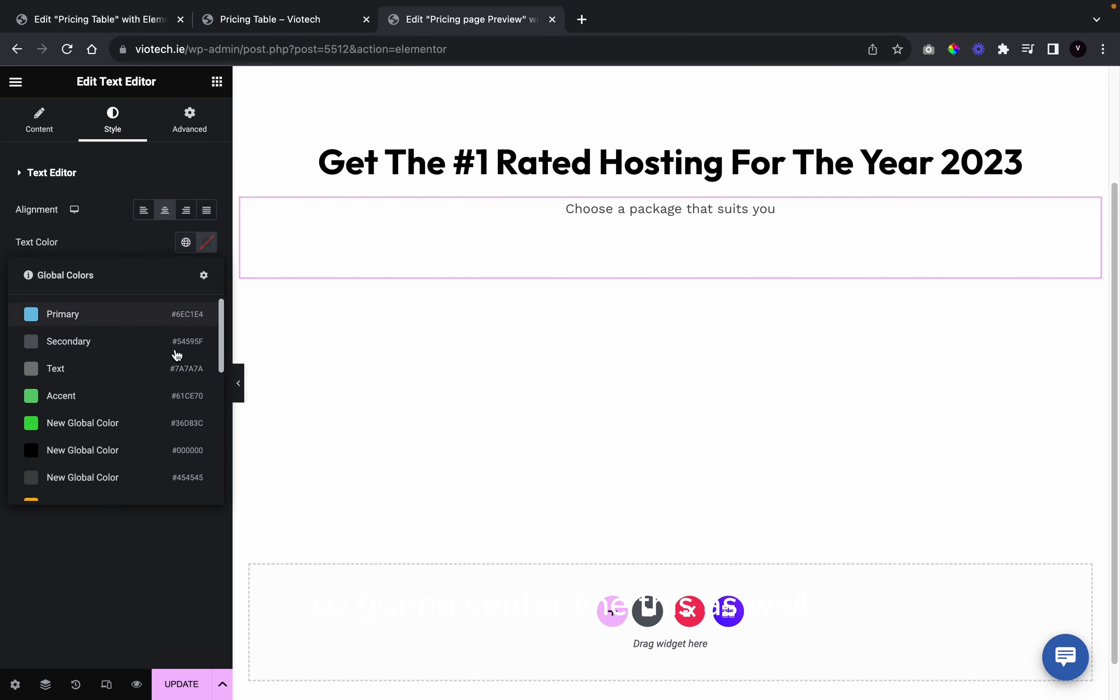
pyautogui.click(130, 453)
# Set the subtitle's typography to the Outfit font family with the Capitalize transform and preview the page without the editing panel
pyautogui.click(207, 275)
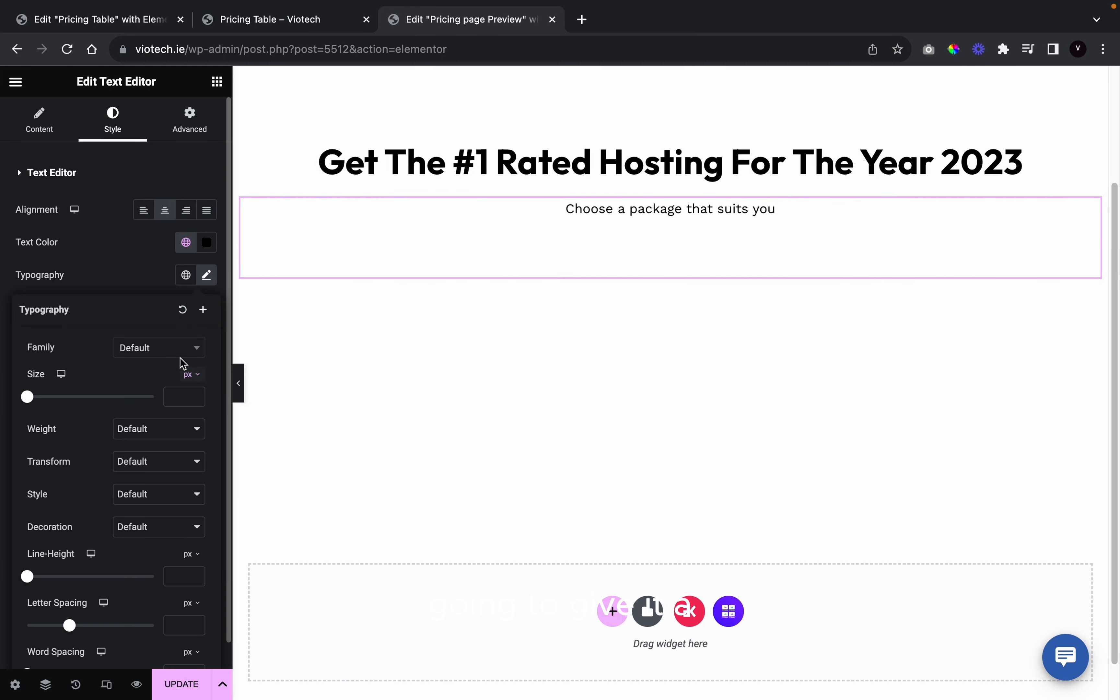
pyautogui.click(179, 355)
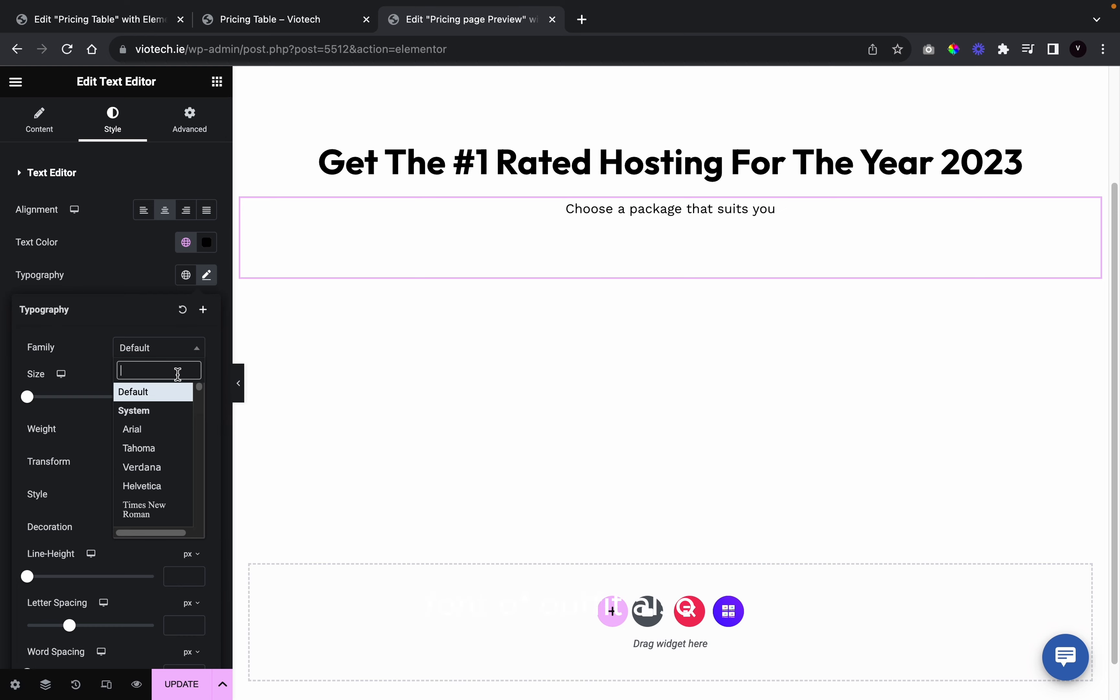
pyautogui.write('outfi')
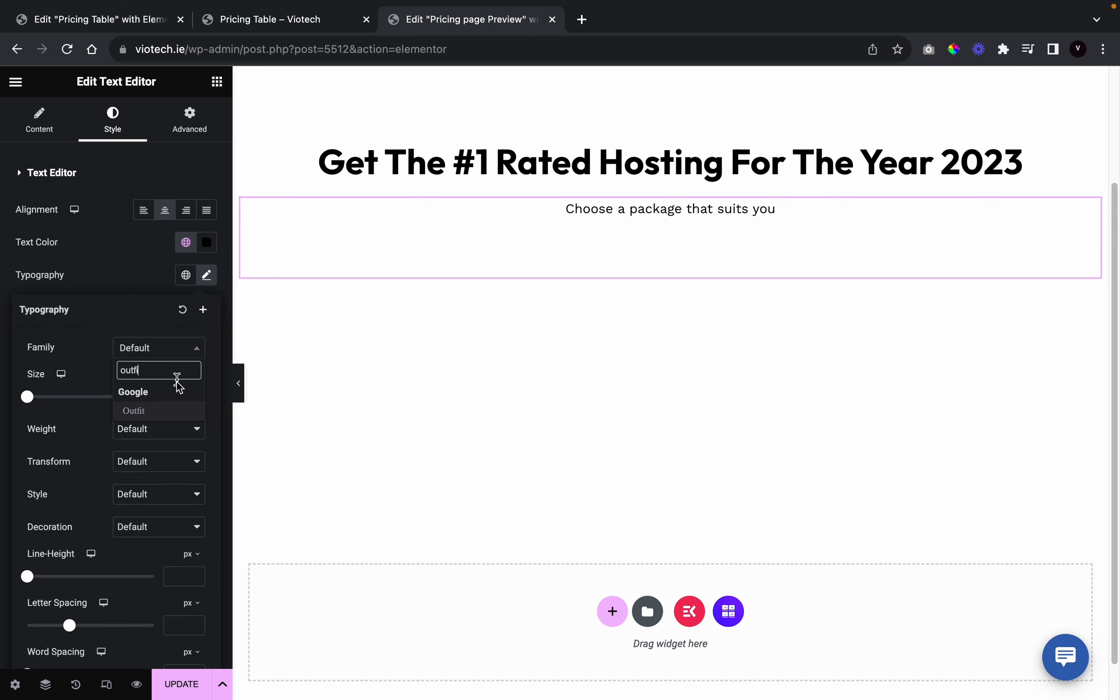
pyautogui.click(163, 413)
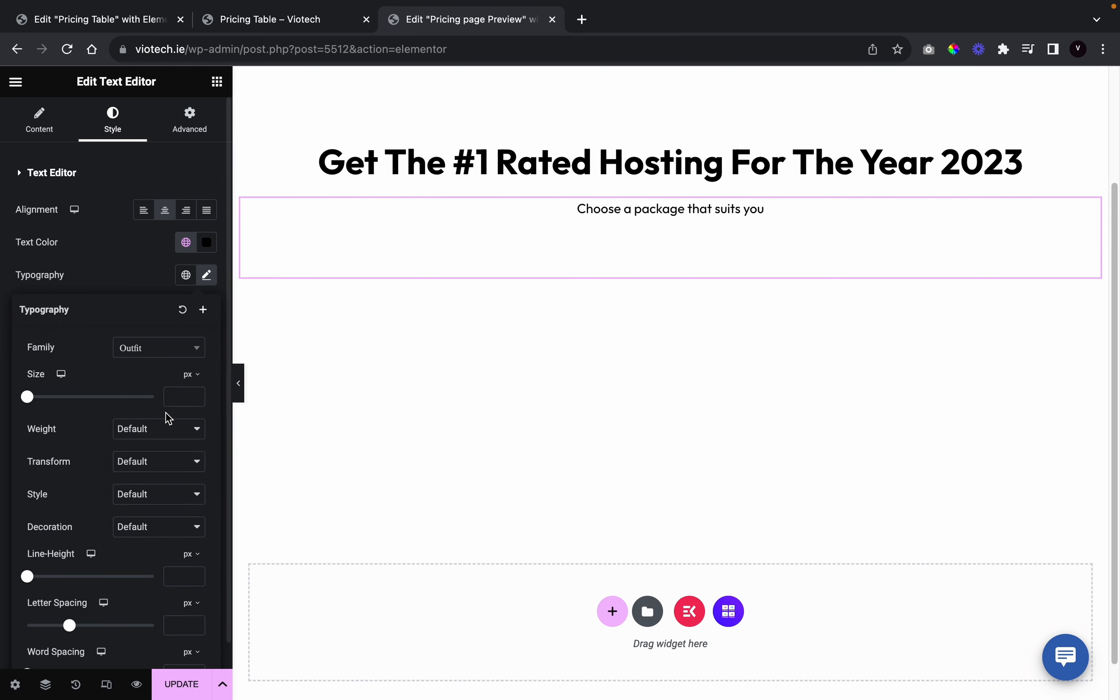
pyautogui.click(145, 460)
pyautogui.click(148, 477)
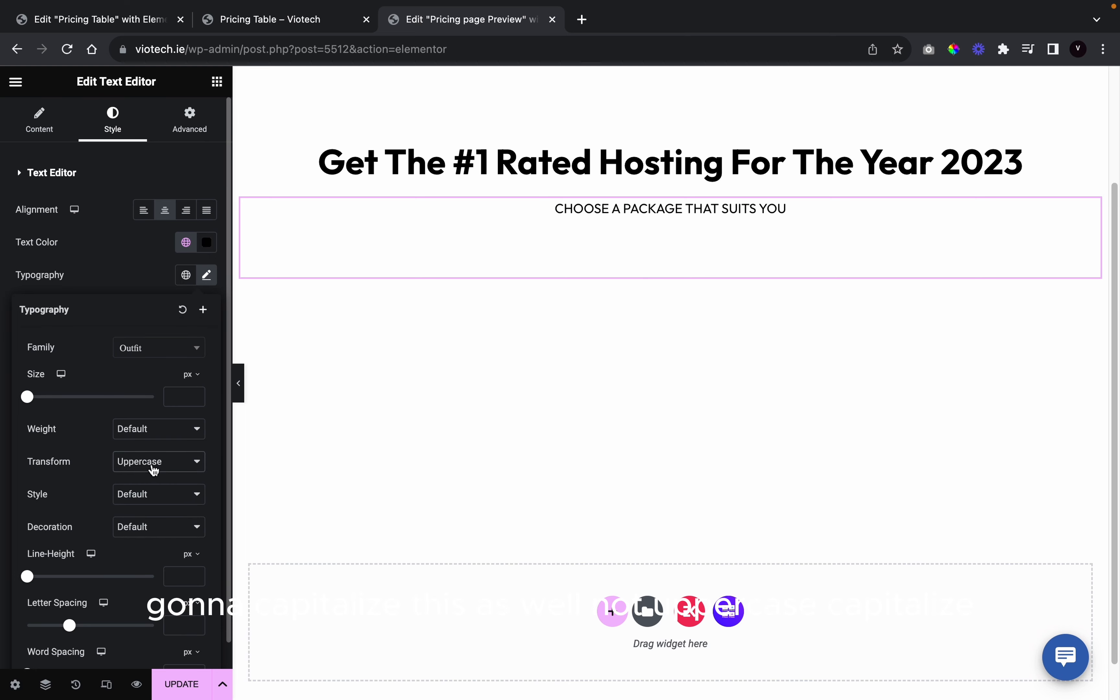
pyautogui.click(154, 470)
pyautogui.click(143, 494)
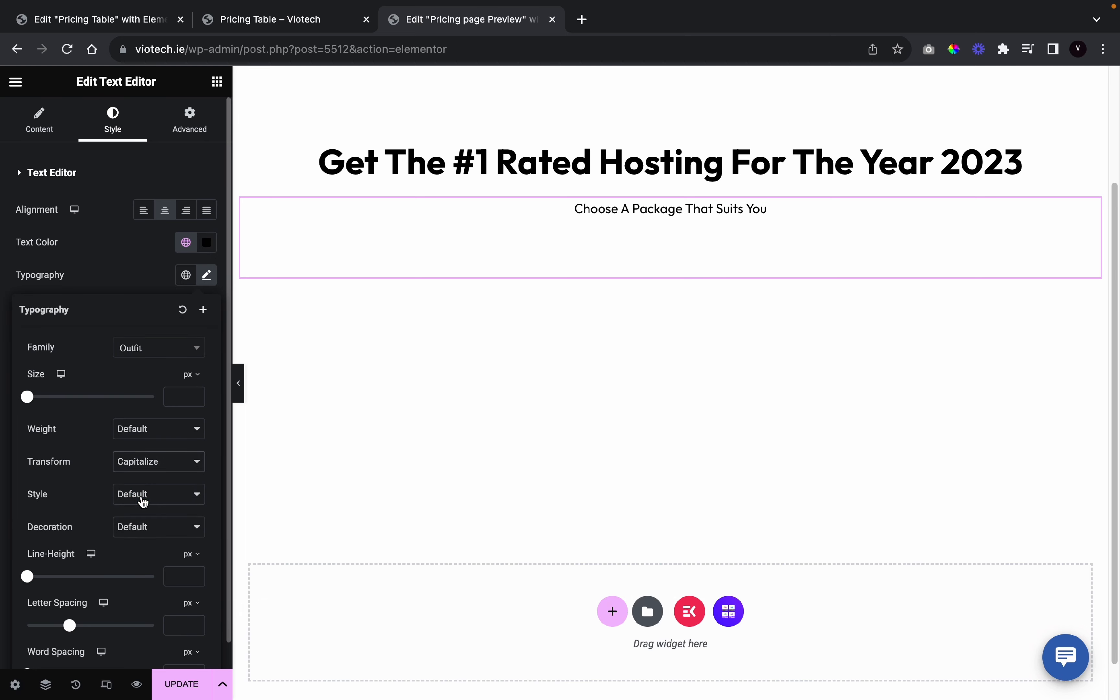
pyautogui.click(236, 396)
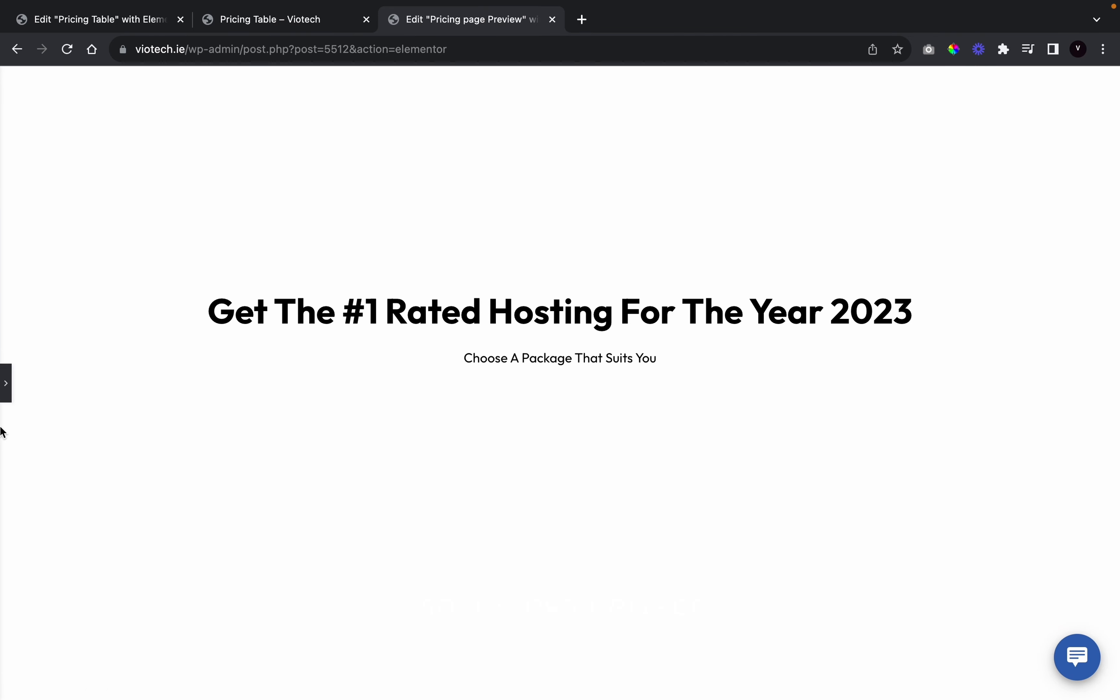
pyautogui.click(4, 399)
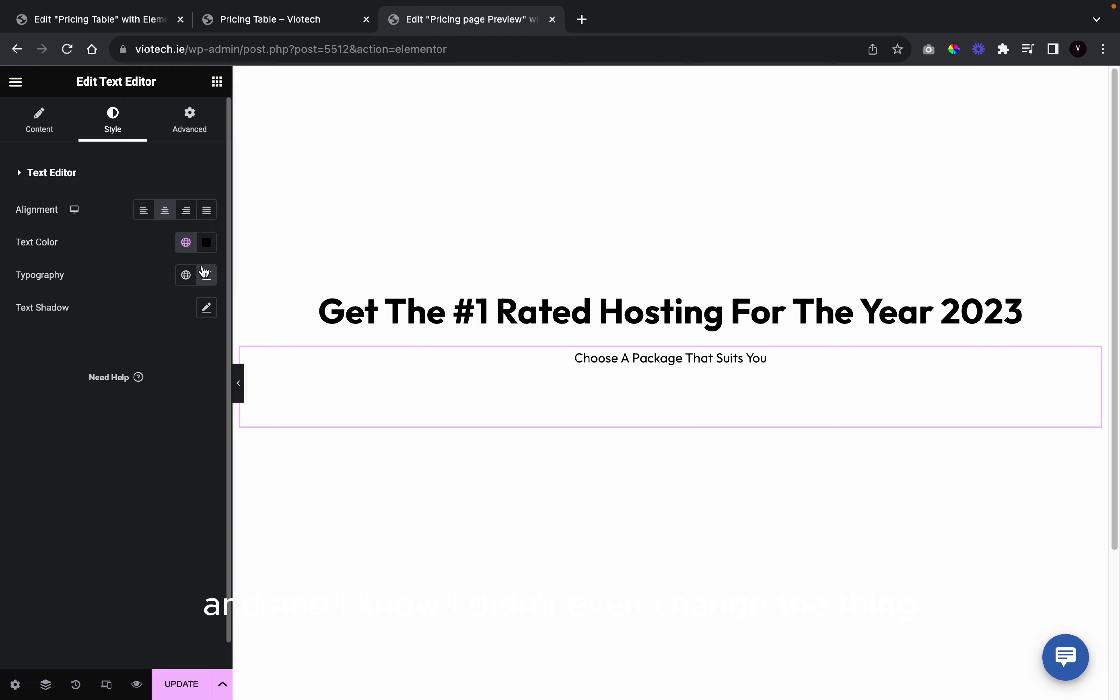
# Set the subtitle's font size to 16 px and preview the page without the editing panel
pyautogui.click(206, 275)
pyautogui.click(196, 394)
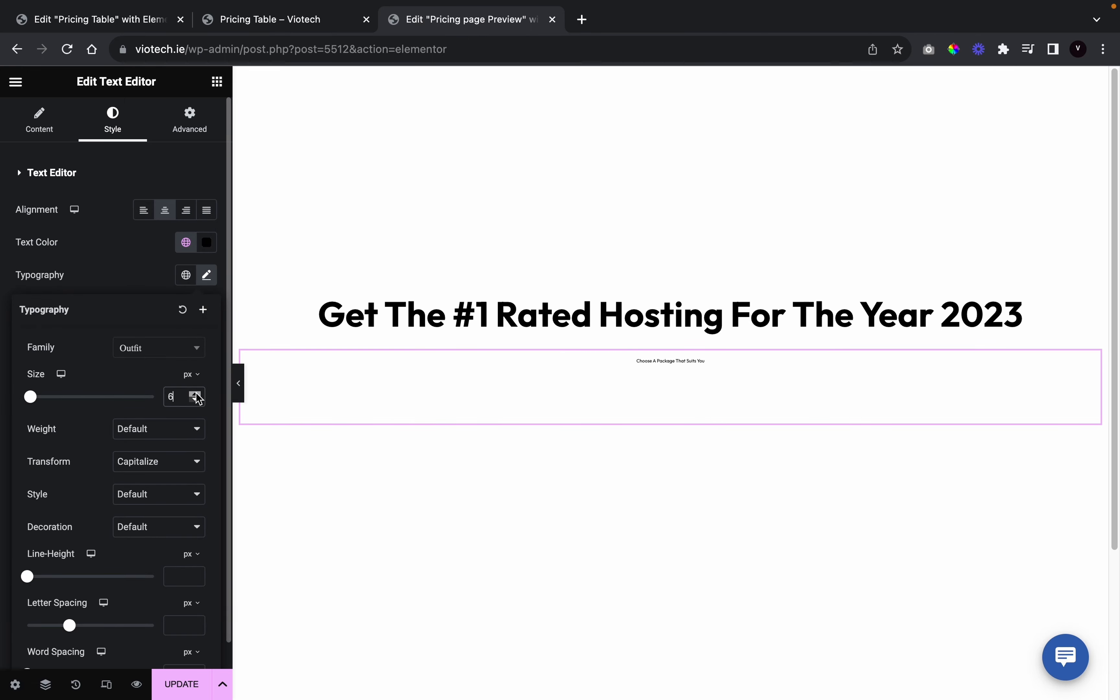
pyautogui.moveTo(197, 397); pyautogui.dragTo(197, 400)
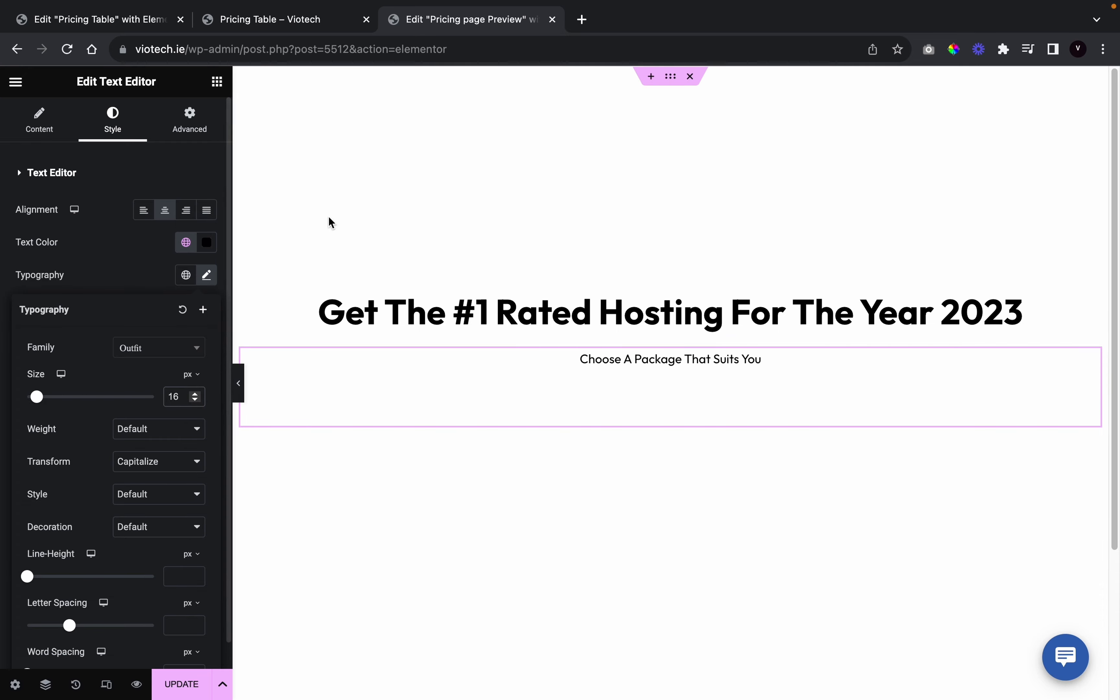
pyautogui.click(341, 355)
pyautogui.click(404, 482)
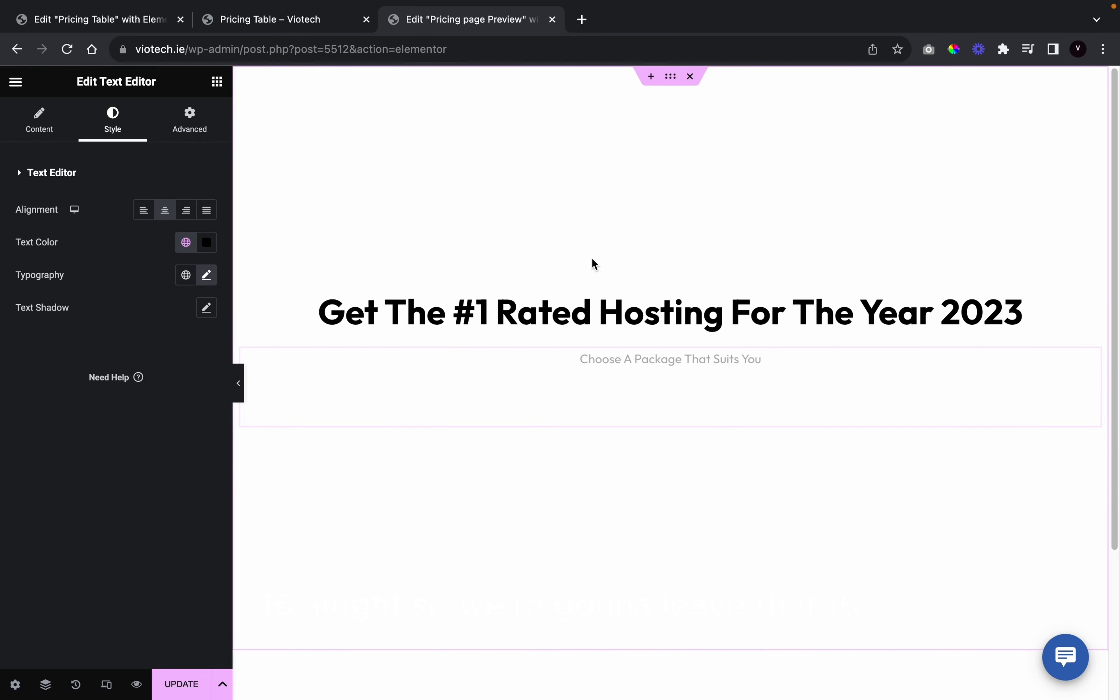
pyautogui.click(241, 383)
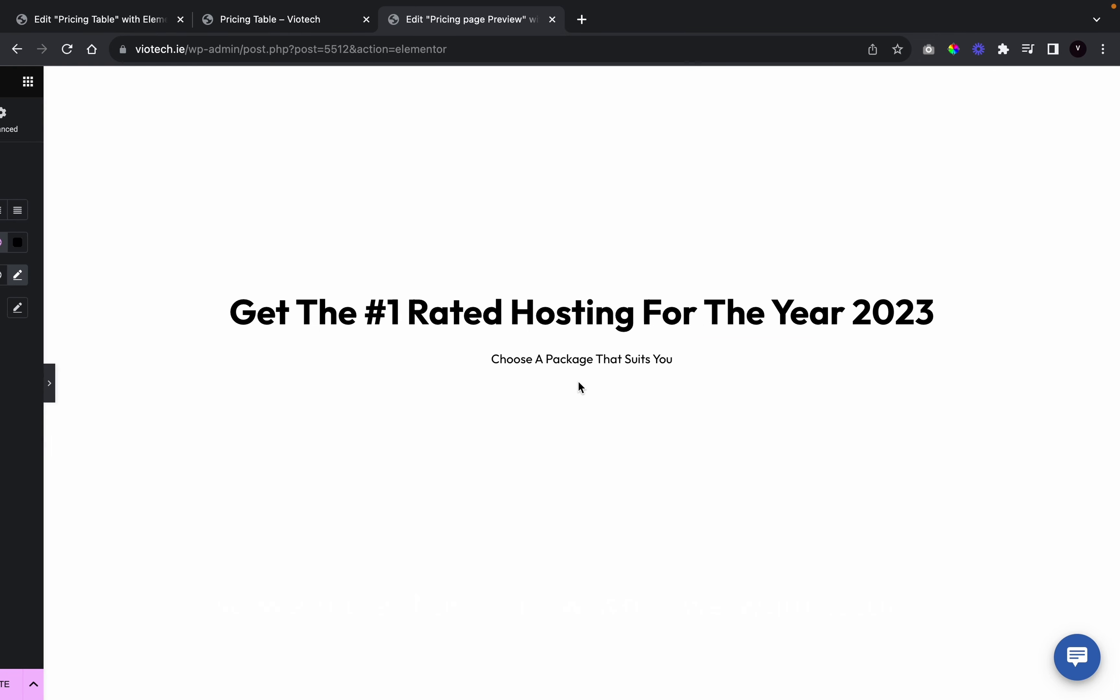
# Check the toggle row on the Pricing Table preview page, then add an Inner Section beneath the subtitle and reduce it to one column
pyautogui.click(303, 20)
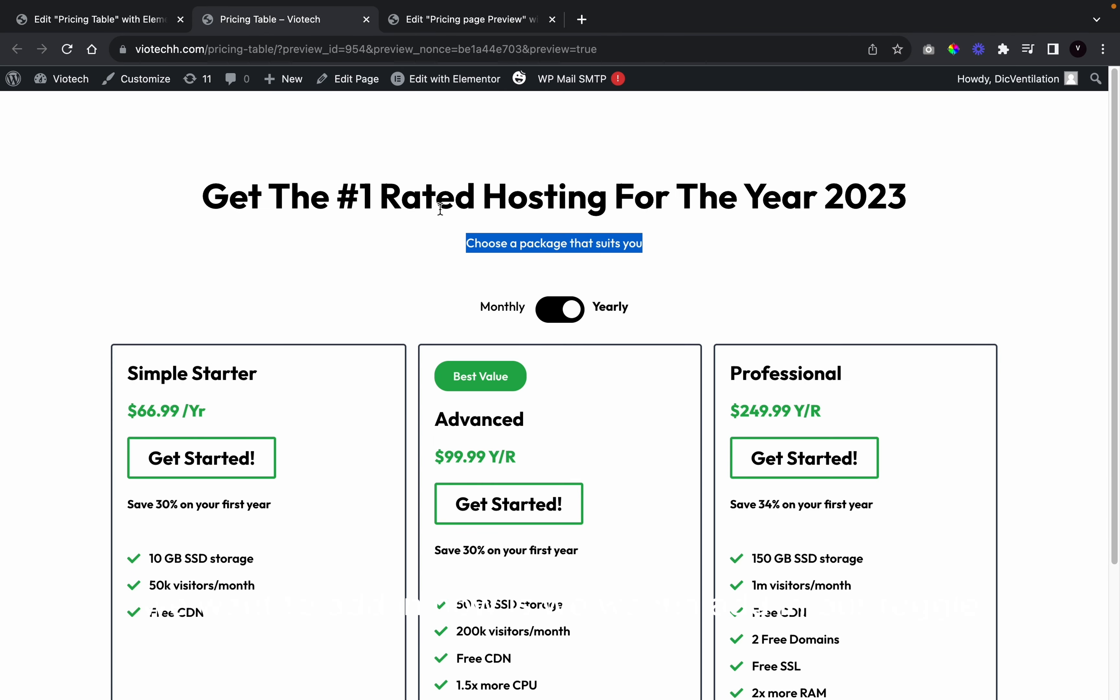
pyautogui.click(464, 304)
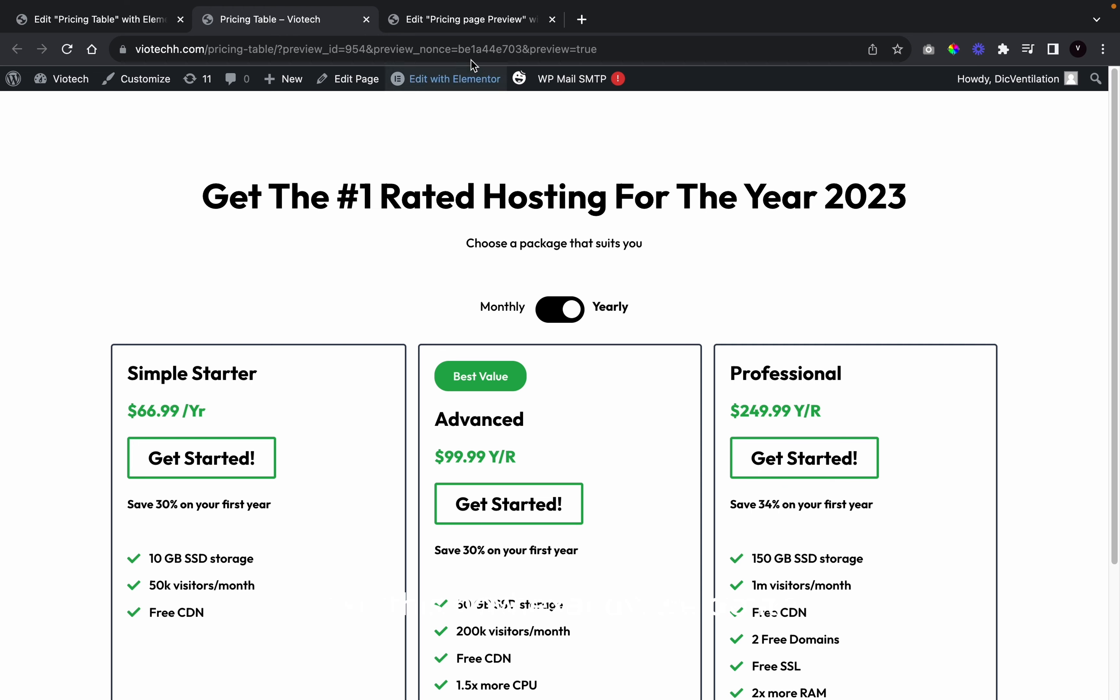
pyautogui.click(472, 26)
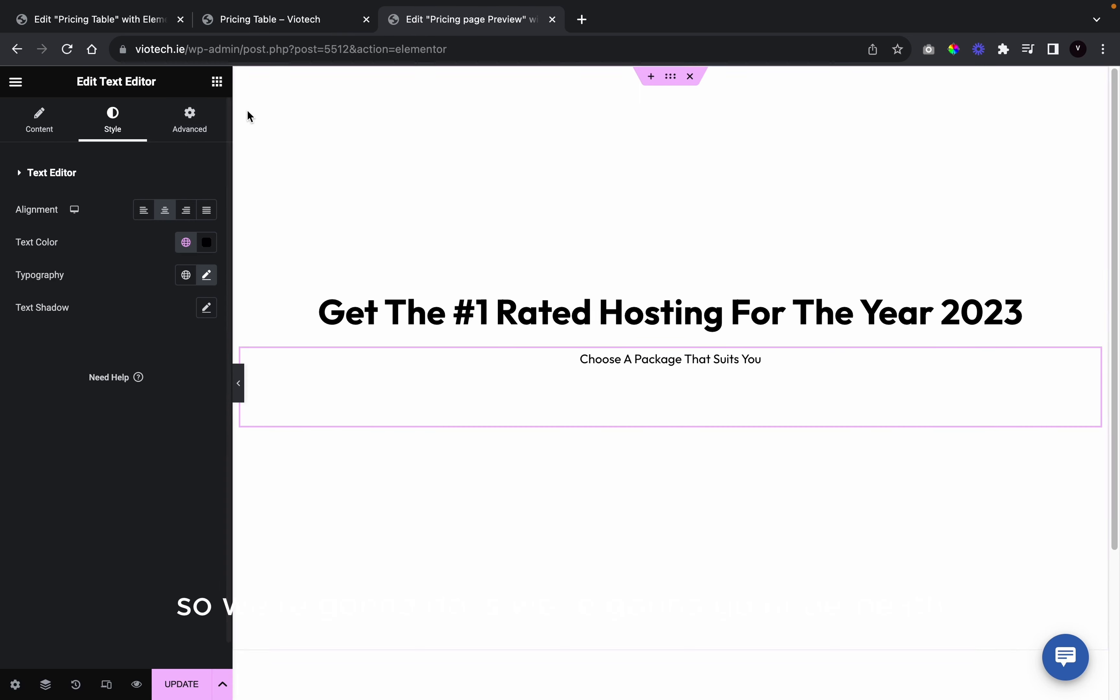
pyautogui.click(217, 82)
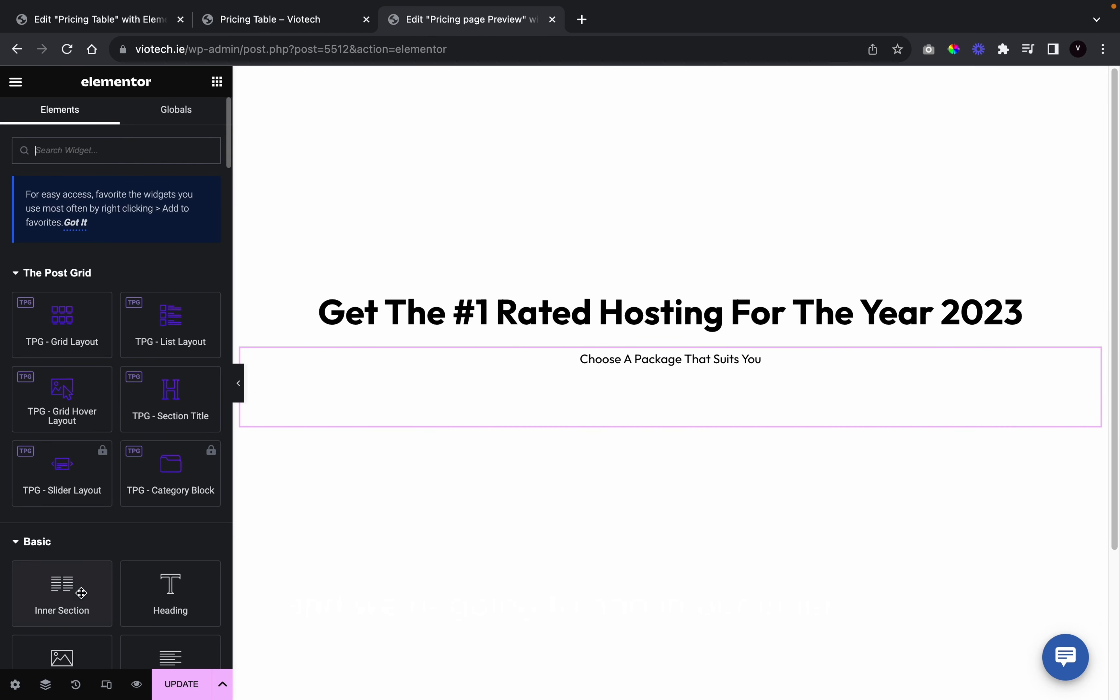
pyautogui.moveTo(81, 593); pyautogui.dragTo(649, 417)
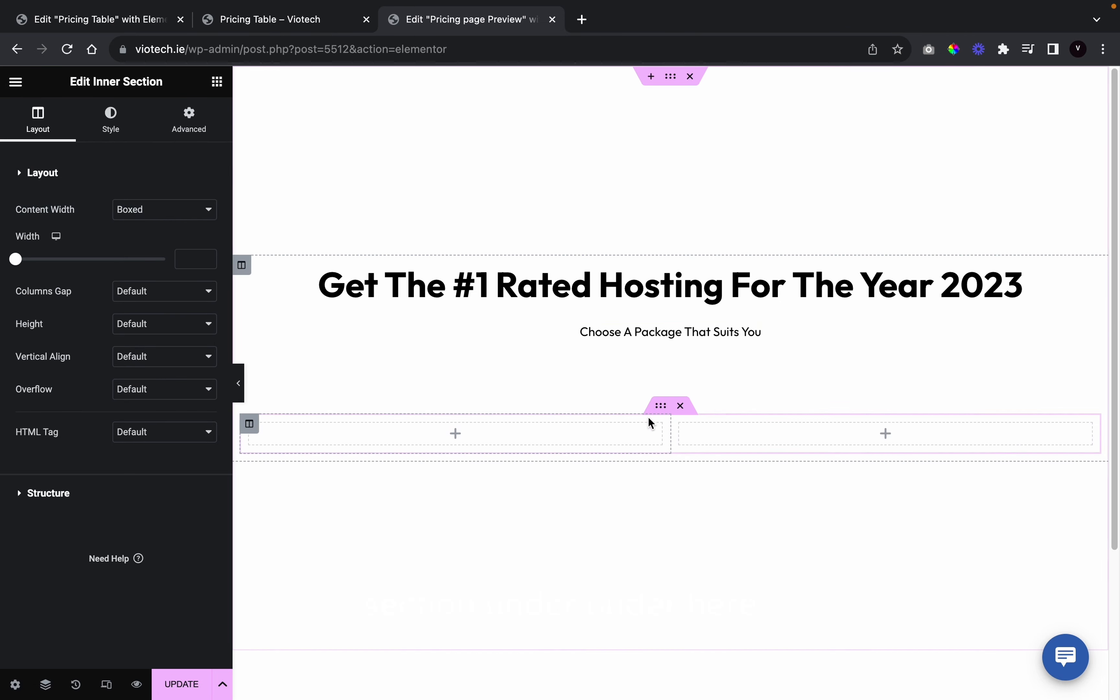
pyautogui.rightClick(684, 425)
pyautogui.click(735, 679)
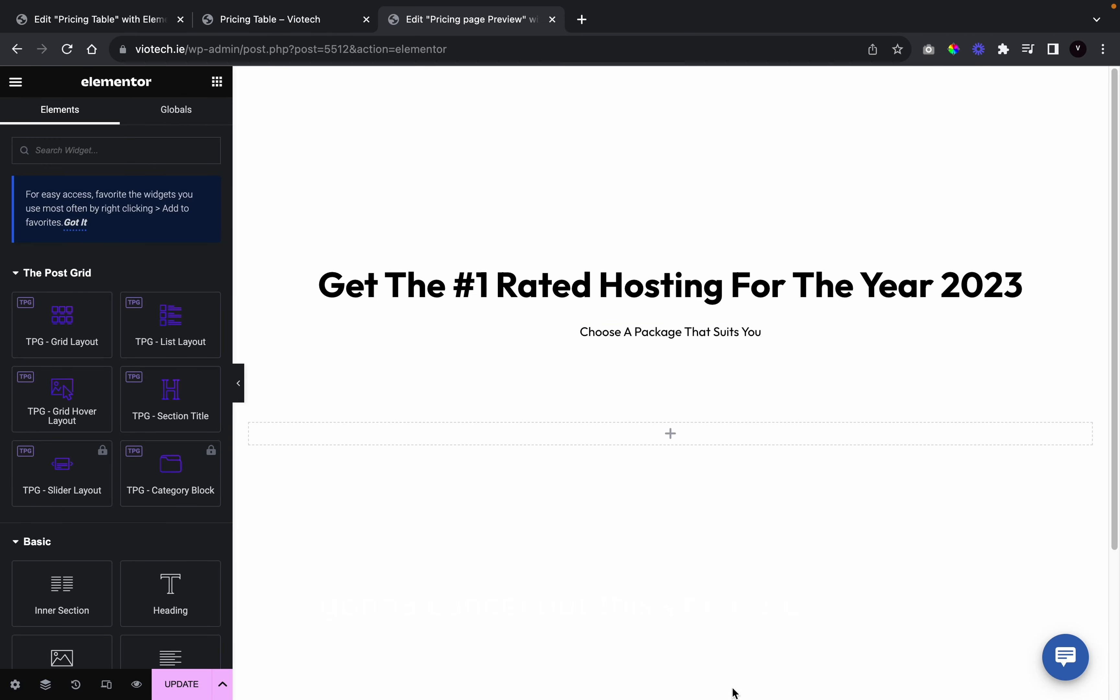
# Set the subtitle's bottom margin to -60 px and preview the tightened spacing
pyautogui.click(652, 388)
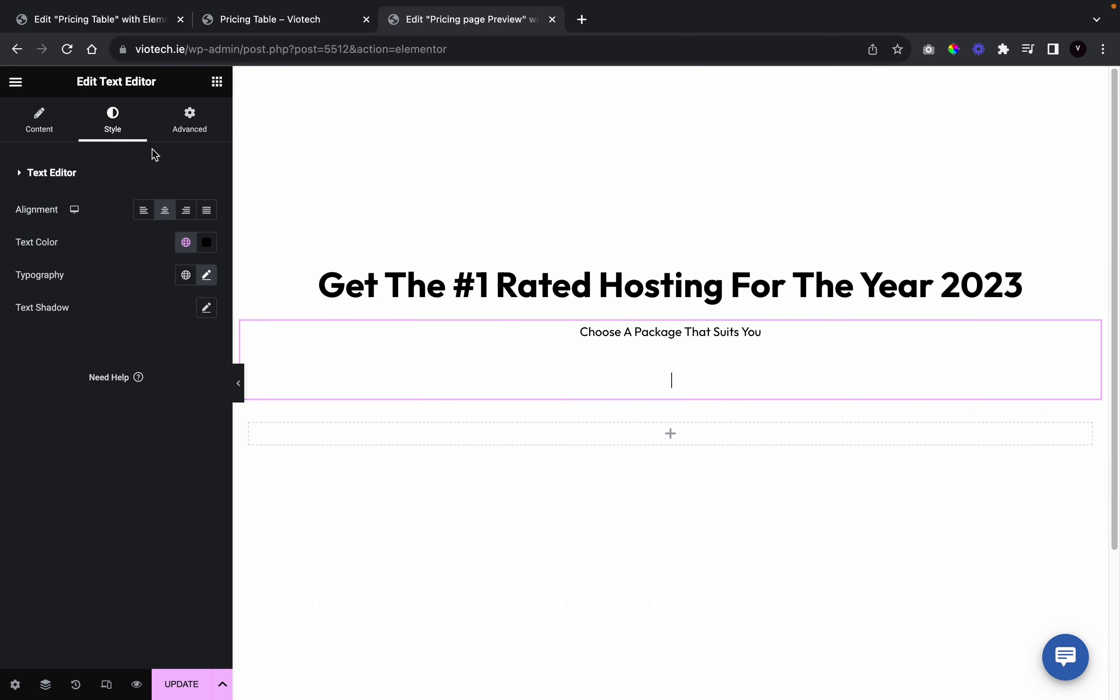
pyautogui.click(190, 119)
pyautogui.doubleClick(139, 227)
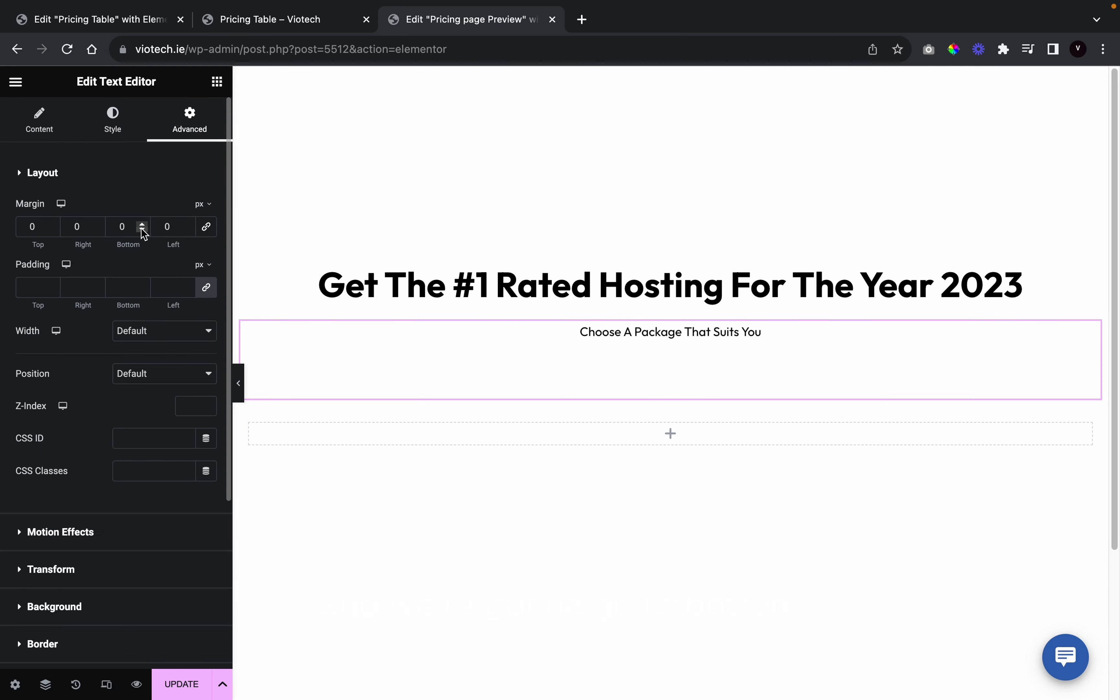
pyautogui.write('-20')
pyautogui.click(142, 230)
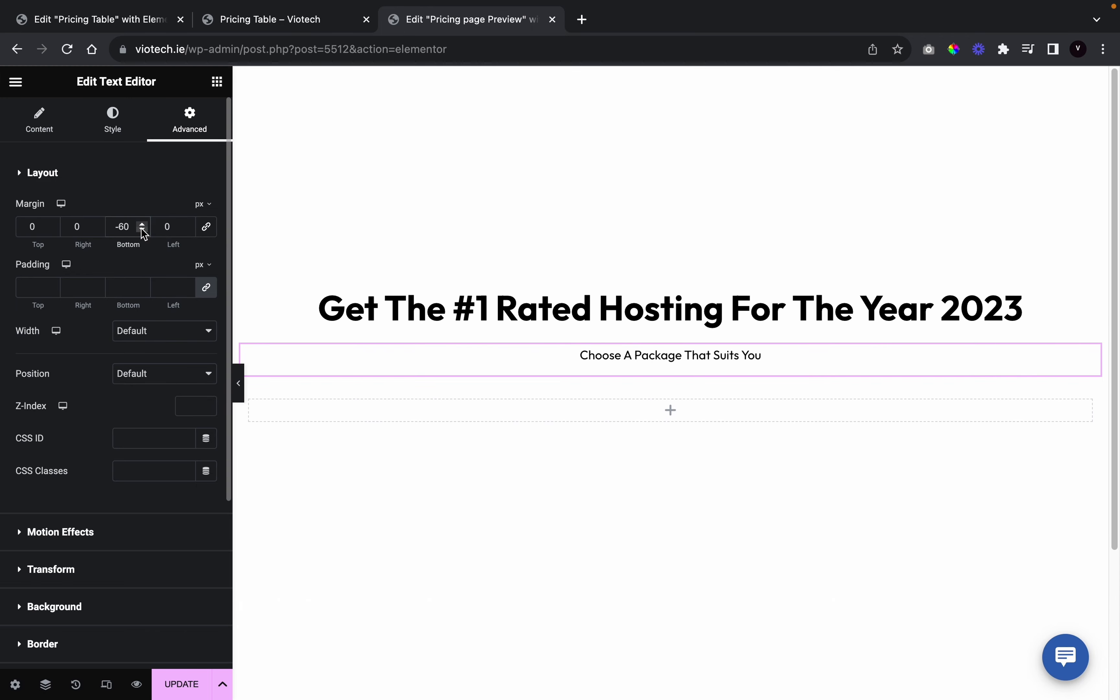
pyautogui.click(241, 384)
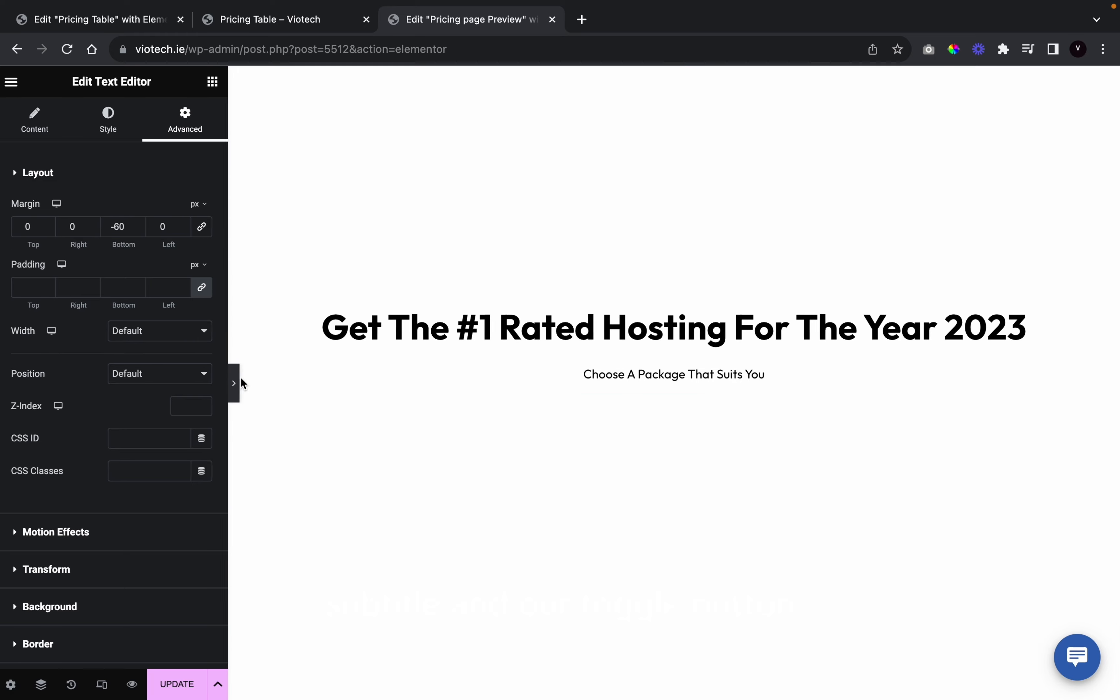
pyautogui.click(6, 383)
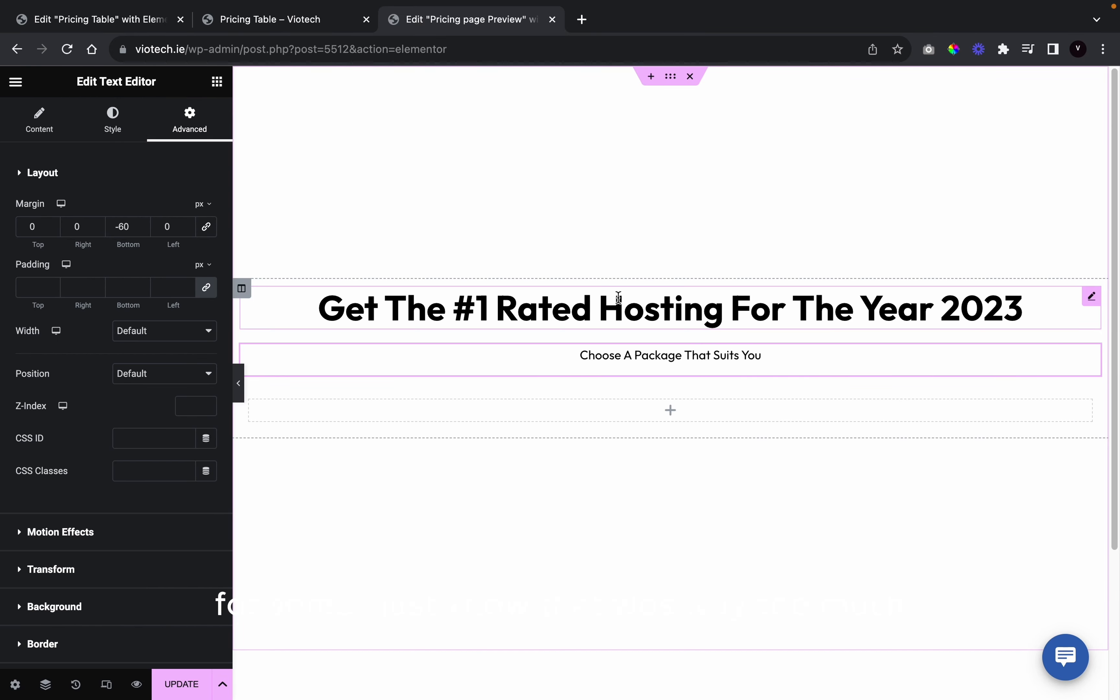
# Copy the subtitle into the empty inner section column and replace the copy's text with "Monthly"
pyautogui.click(217, 81)
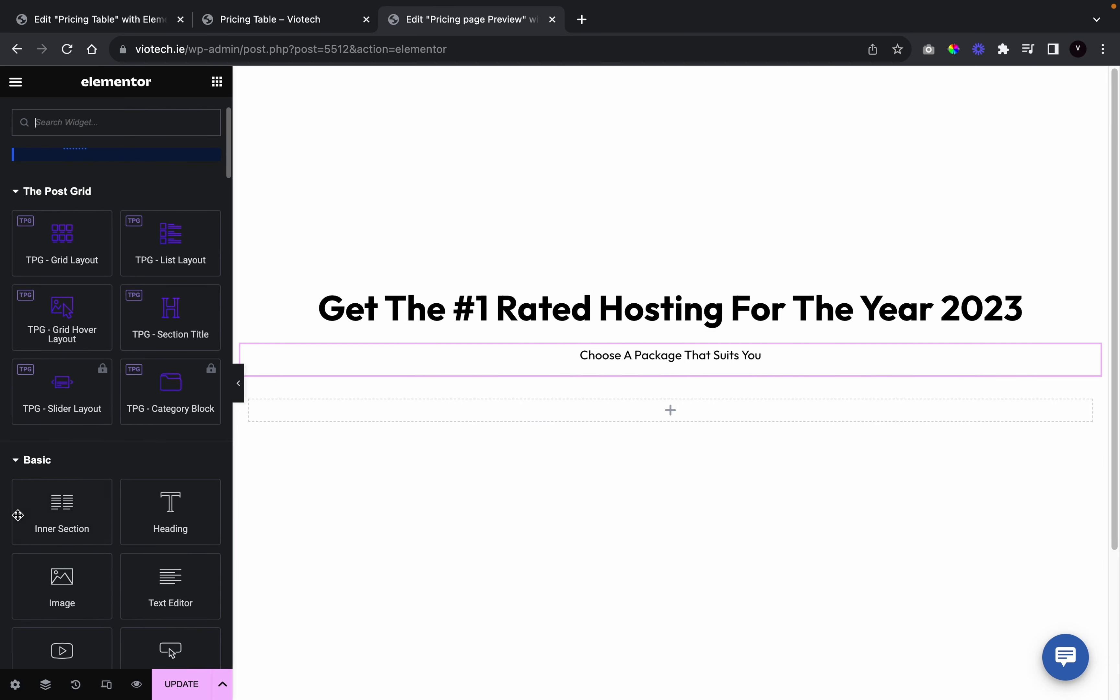
pyautogui.rightClick(472, 354)
pyautogui.click(493, 426)
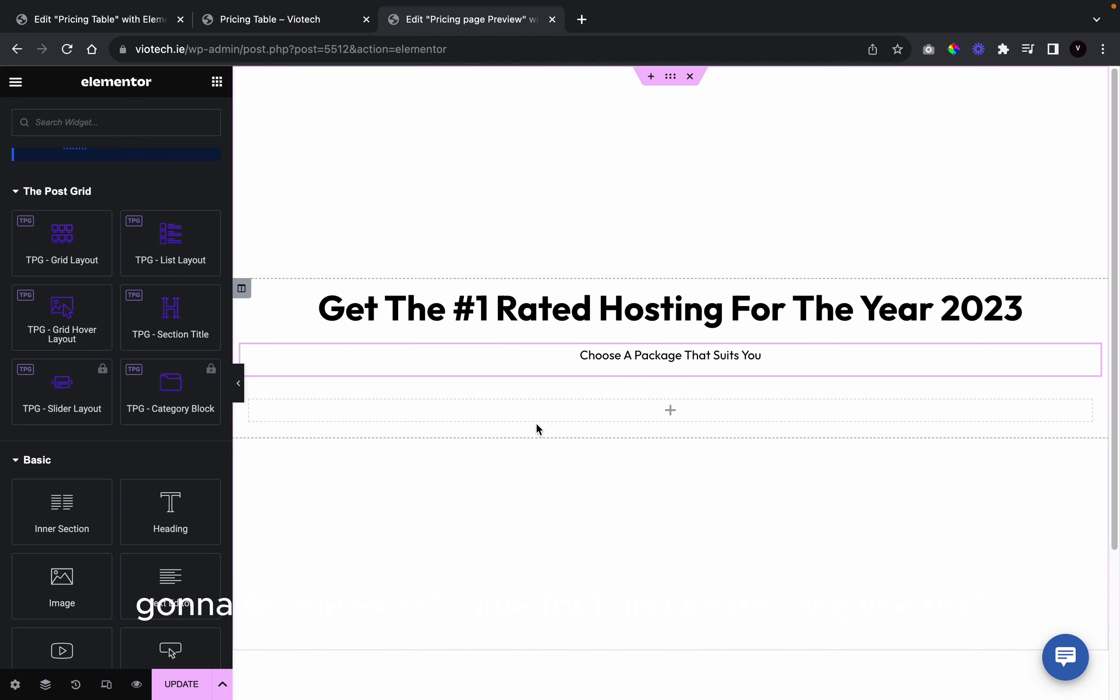
pyautogui.rightClick(665, 417)
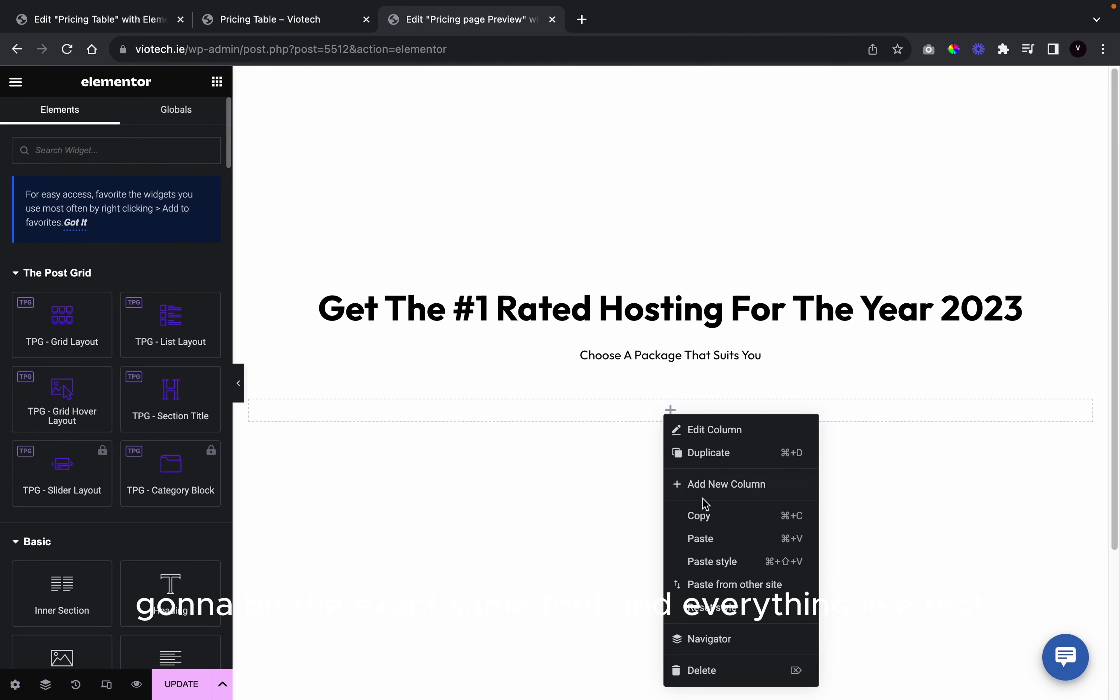
pyautogui.click(713, 545)
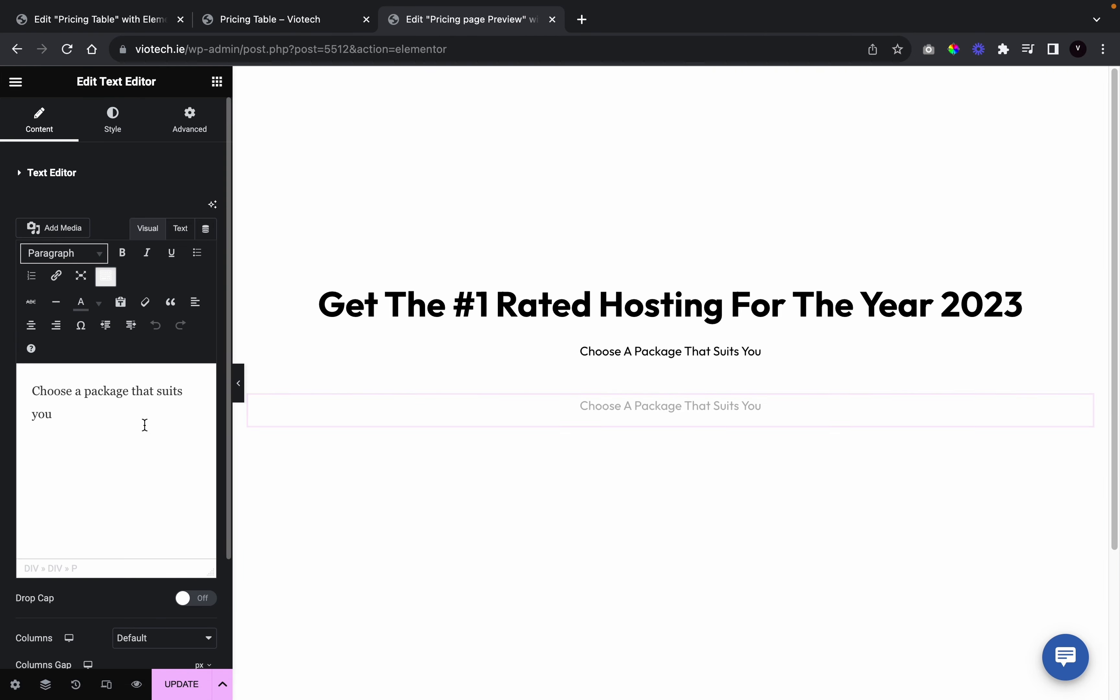
pyautogui.press('super+a')
pyautogui.write('Mont')
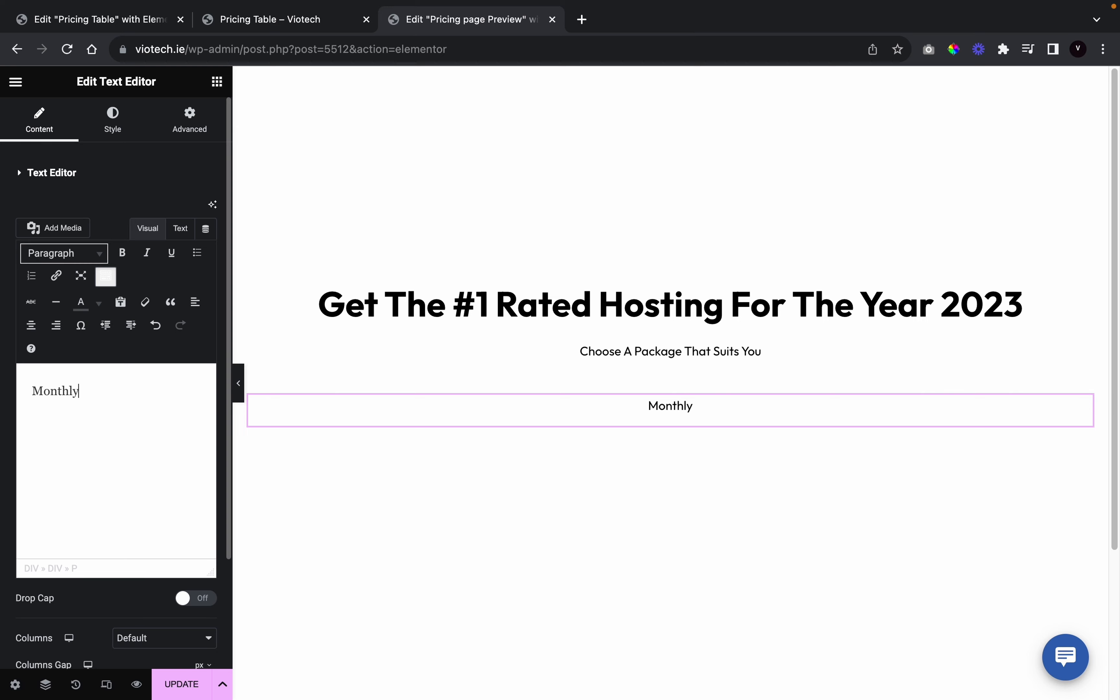
# Set the font weight of the "Monthly" text to 600 (Semi Bold)
pyautogui.scroll(-1, 155, 321)
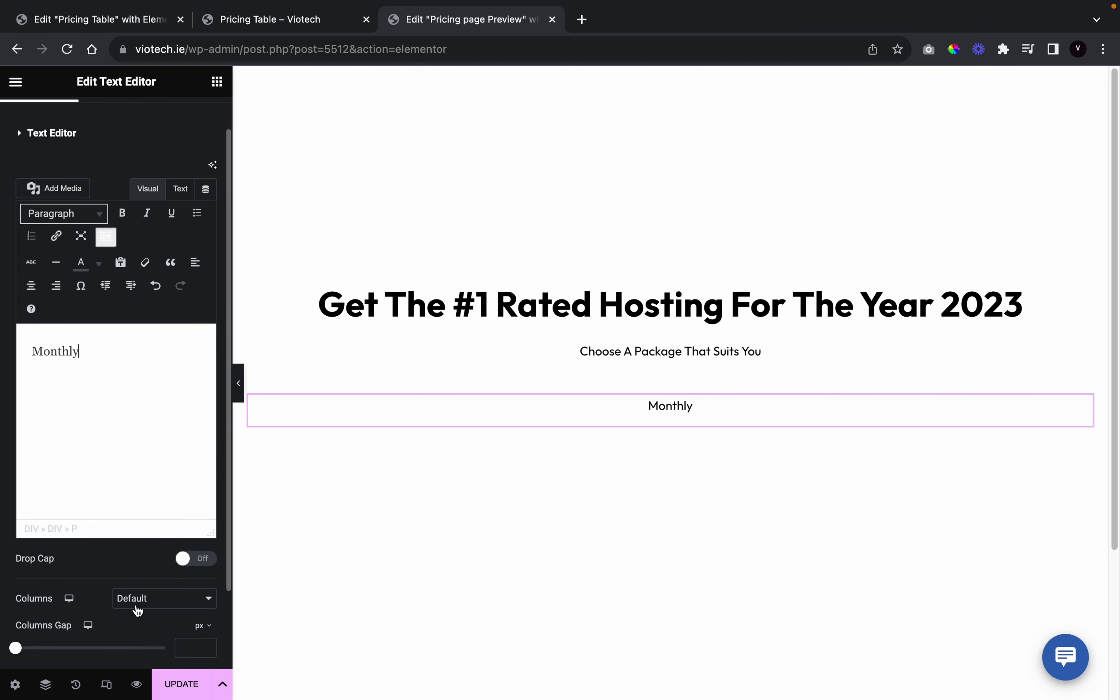
pyautogui.scroll(-3, 135, 604)
pyautogui.scroll(5, 135, 604)
pyautogui.click(126, 130)
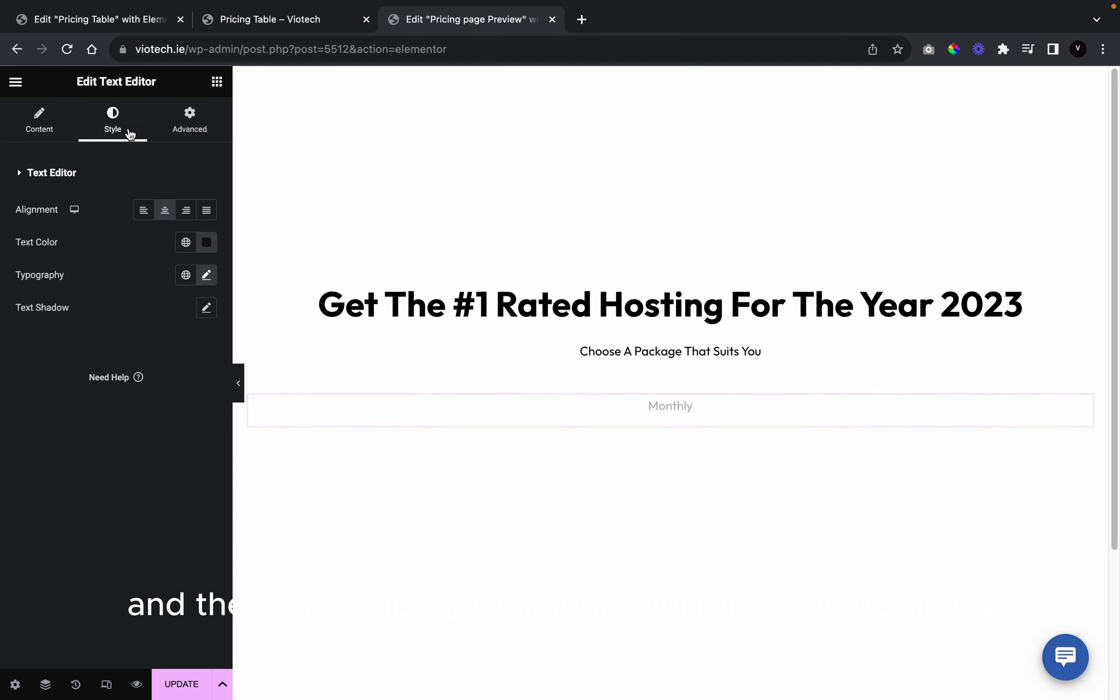
pyautogui.click(206, 276)
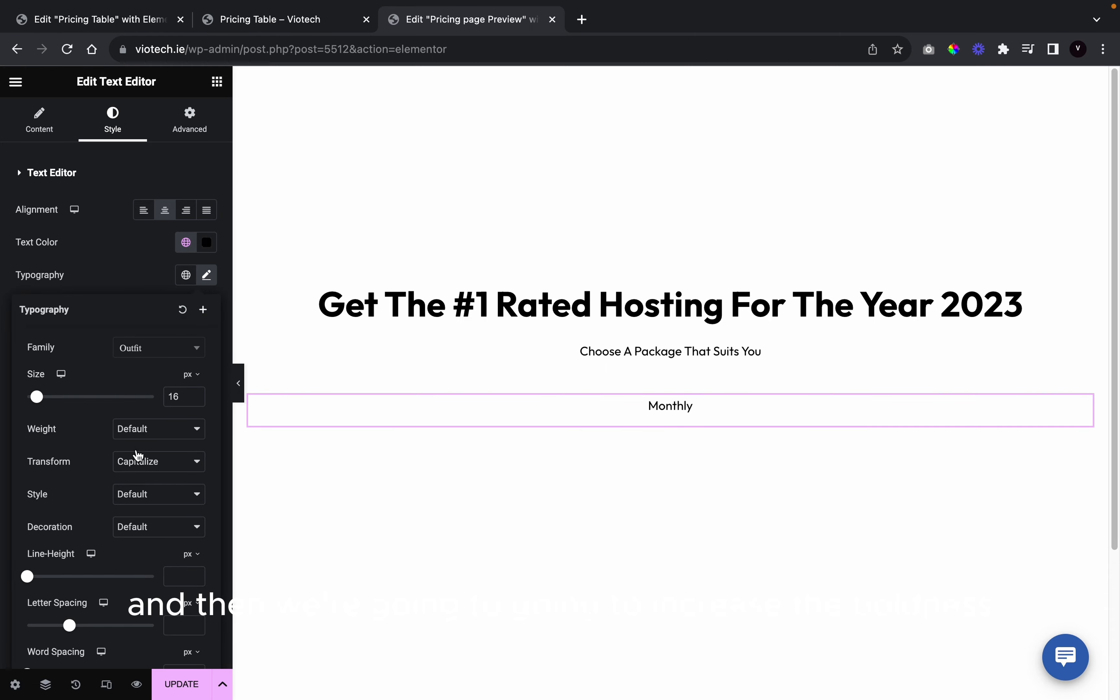
pyautogui.click(144, 431)
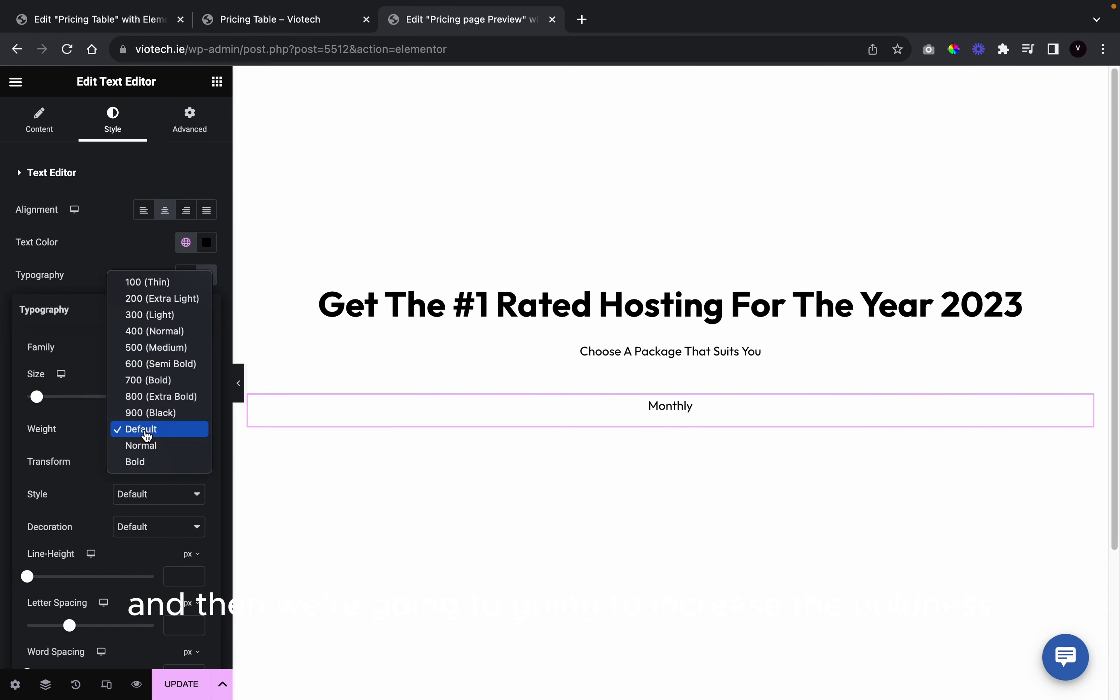
pyautogui.click(174, 365)
pyautogui.click(132, 284)
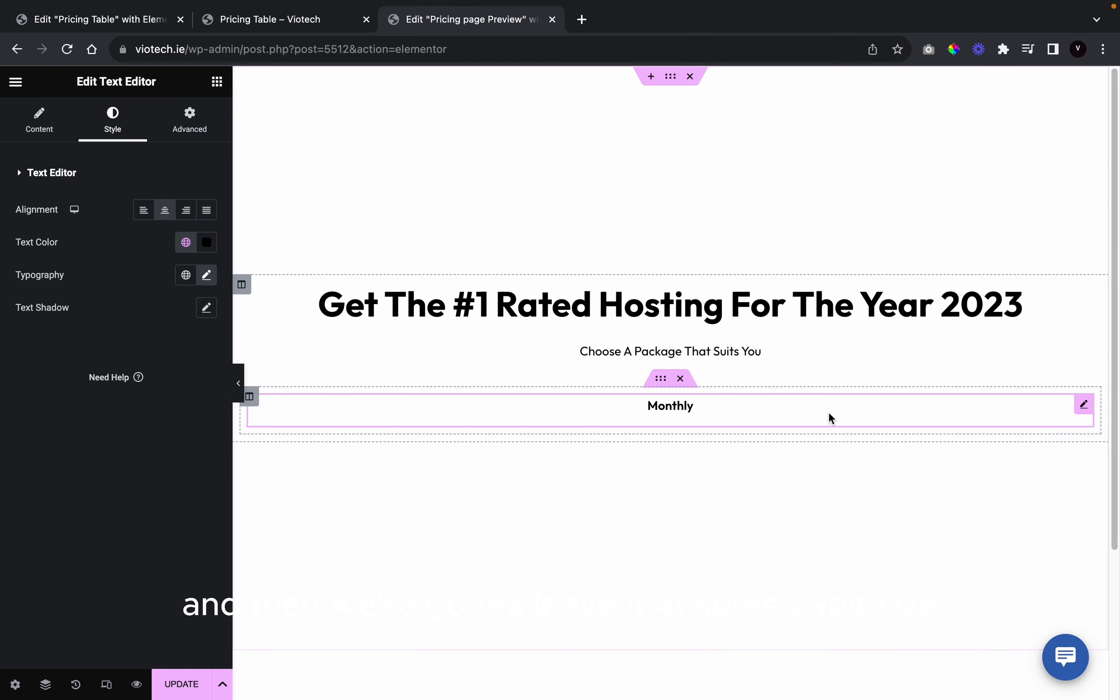
# Set the "Monthly" text's width to Inline (auto) and its inner column's horizontal alignment to Center
pyautogui.click(203, 118)
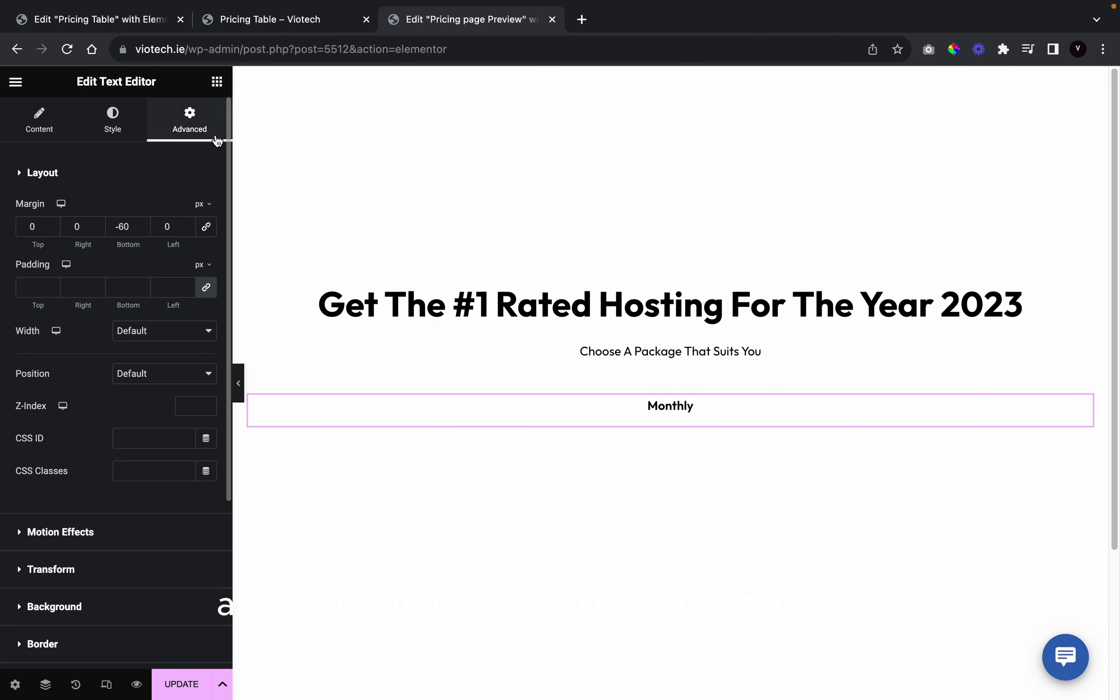
pyautogui.click(184, 340)
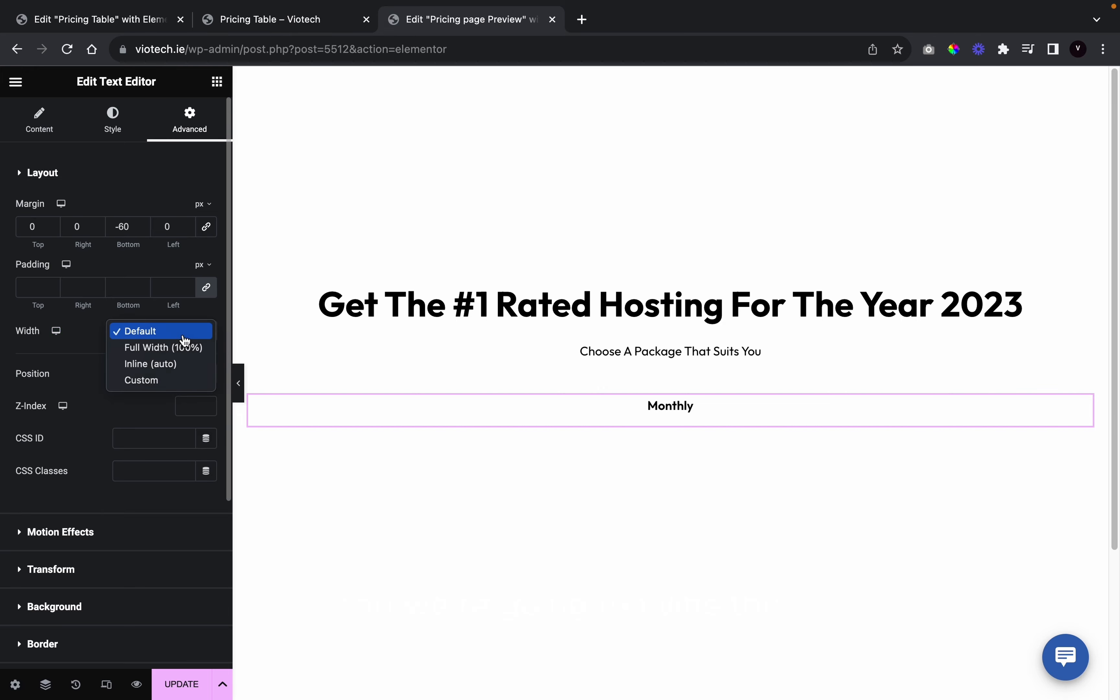
pyautogui.click(167, 364)
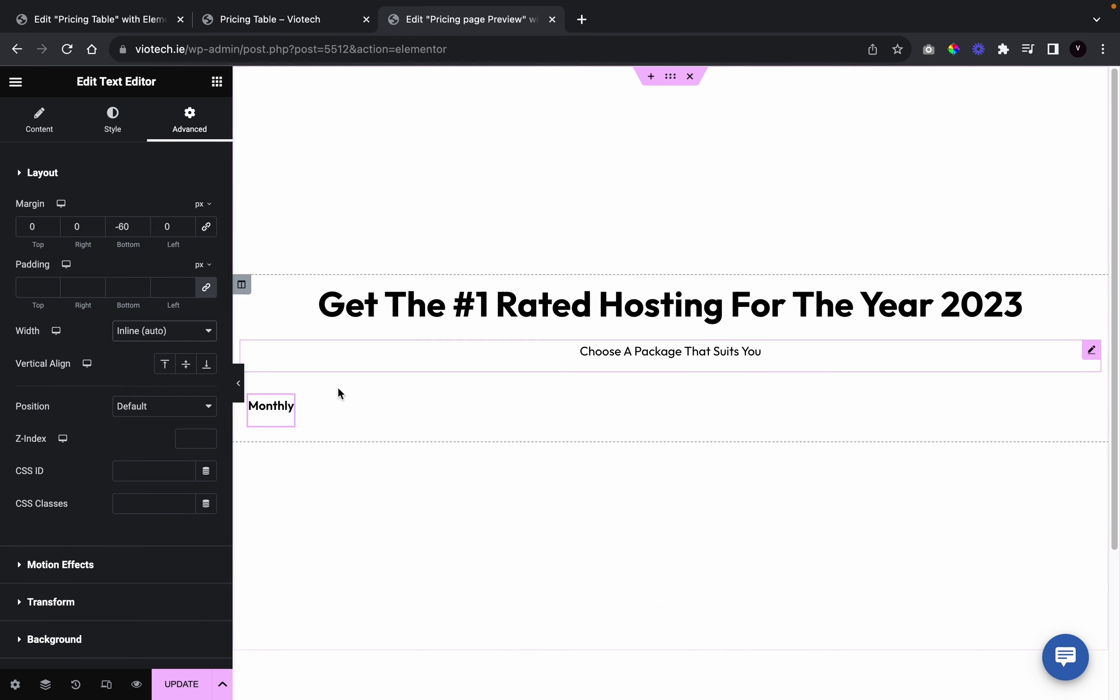
pyautogui.click(252, 399)
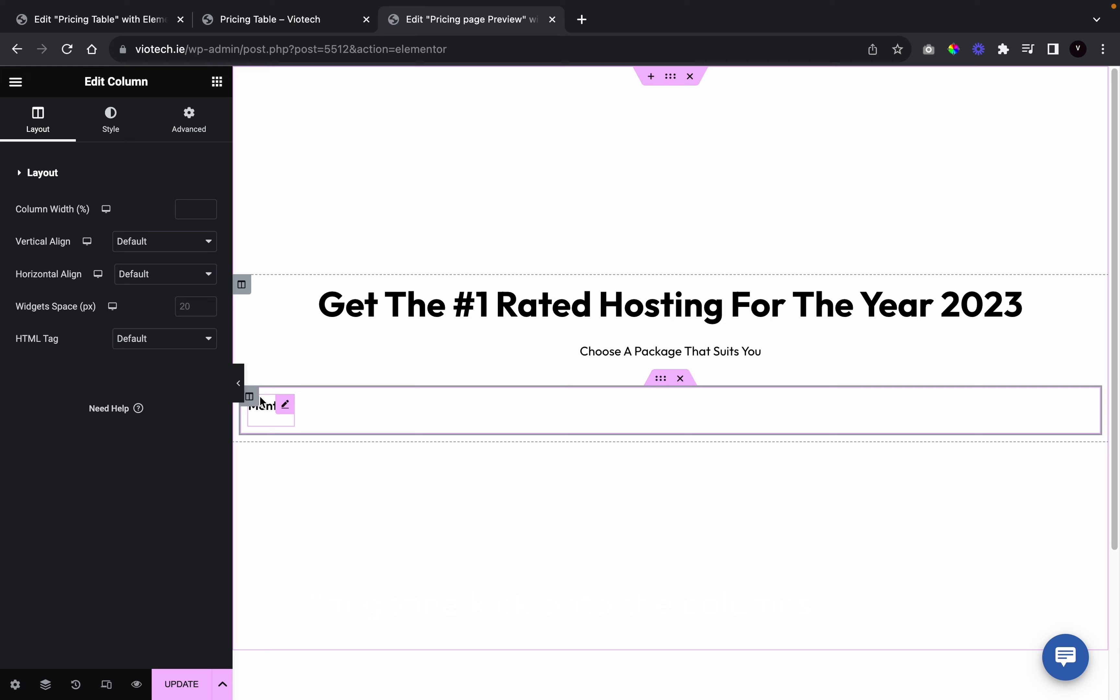
pyautogui.click(145, 274)
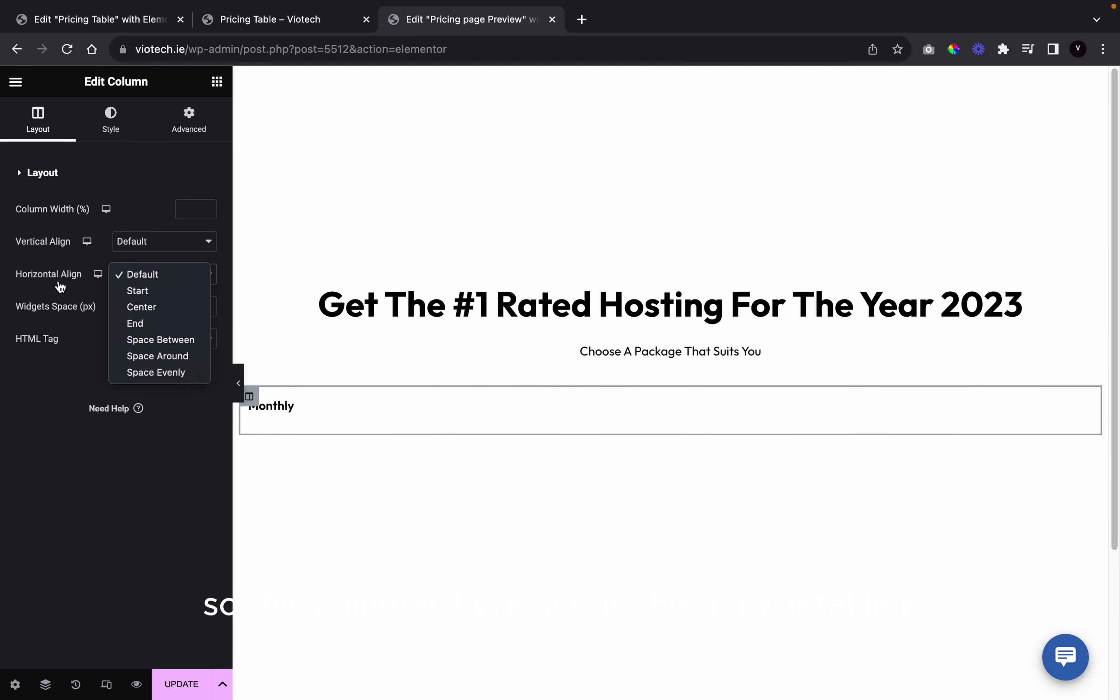
pyautogui.click(129, 307)
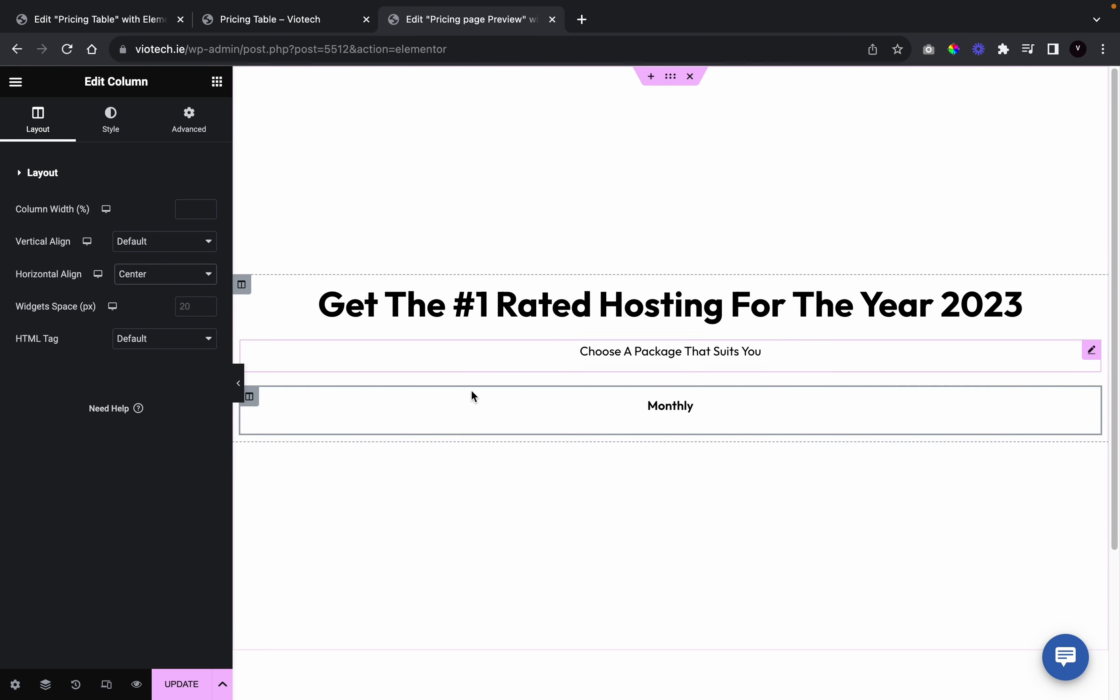
# Copy the "Monthly" text widget, paste it beside the original and change the copy's text to "Yearly"
pyautogui.rightClick(683, 418)
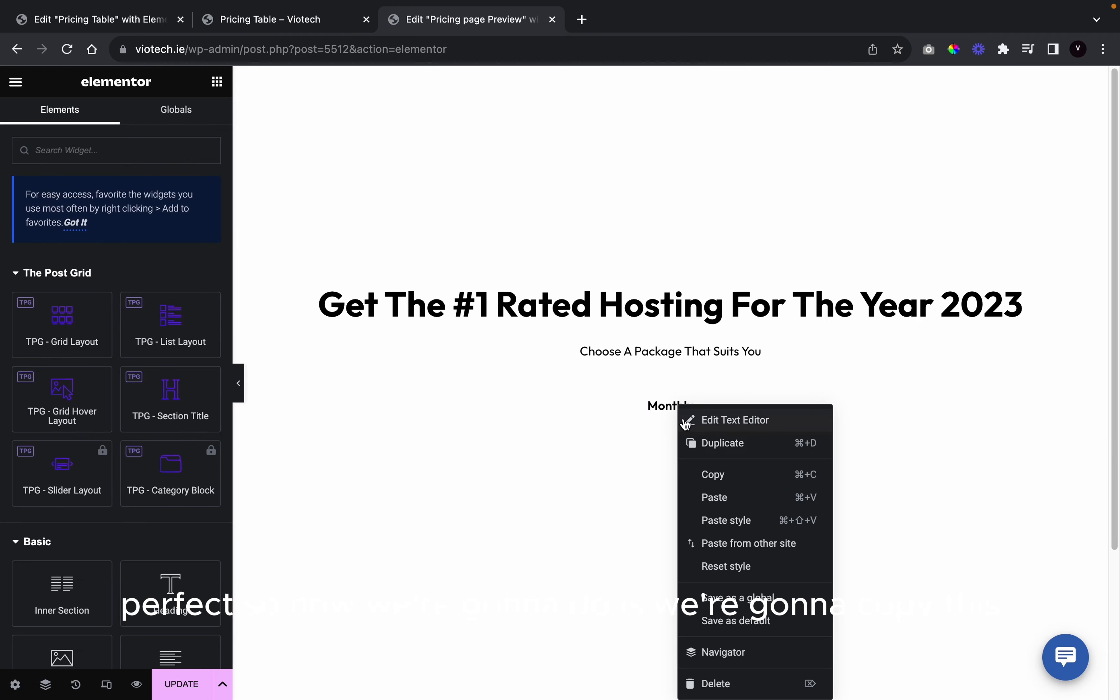
pyautogui.click(738, 473)
pyautogui.press('super+v')
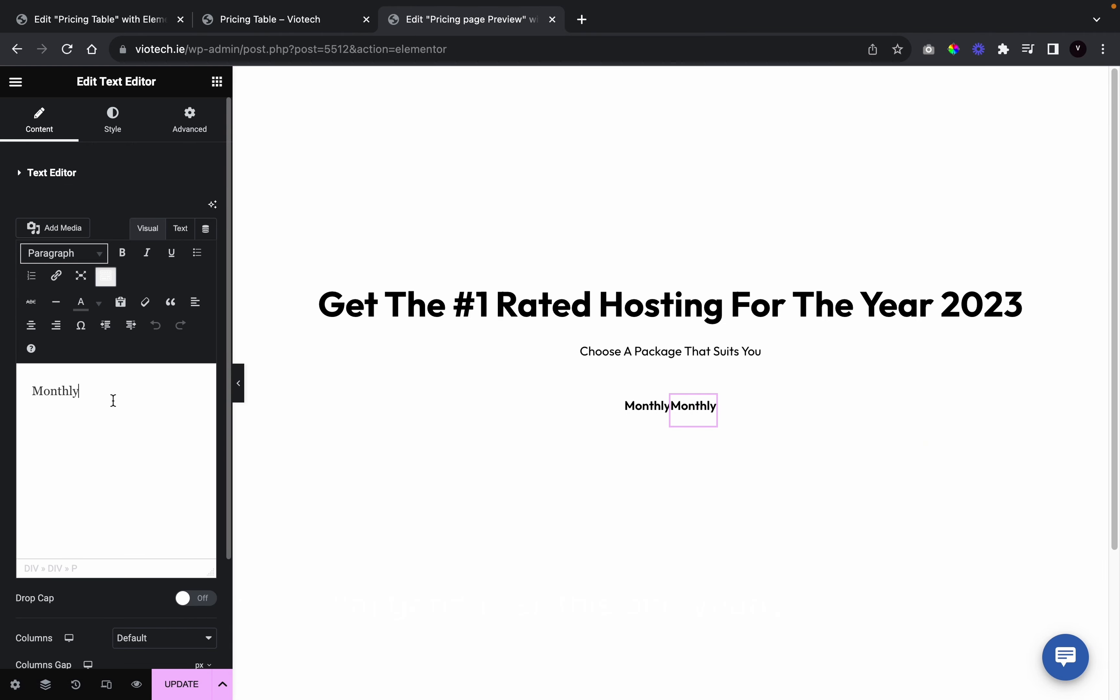
pyautogui.press('super+a')
pyautogui.write('Yearly')
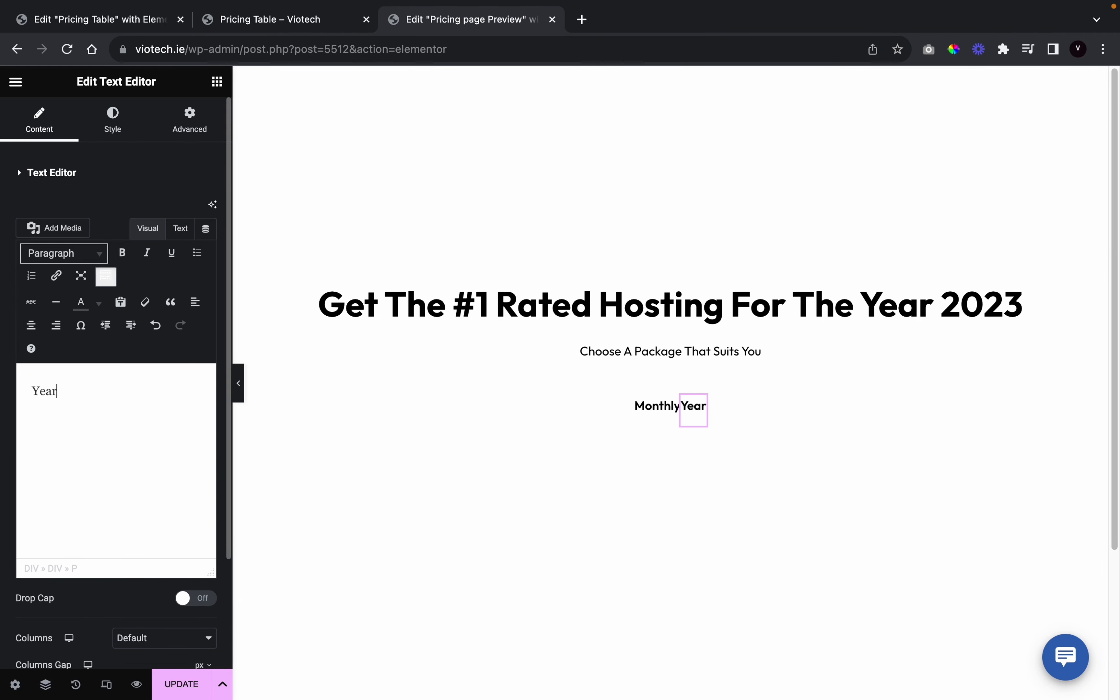
# Add a Divider widget between the subtitle and the Monthly/Yearly row
pyautogui.click(217, 81)
pyautogui.scroll(-5, 94, 617)
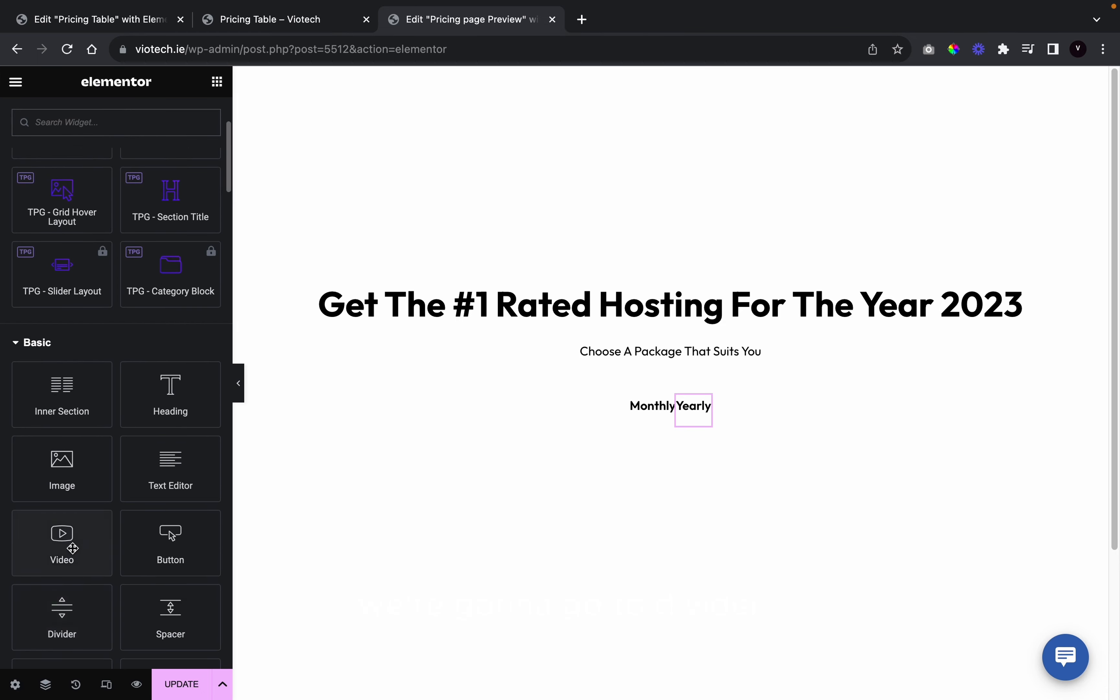
pyautogui.moveTo(77, 632); pyautogui.dragTo(668, 433)
pyautogui.moveTo(672, 414); pyautogui.dragTo(684, 388)
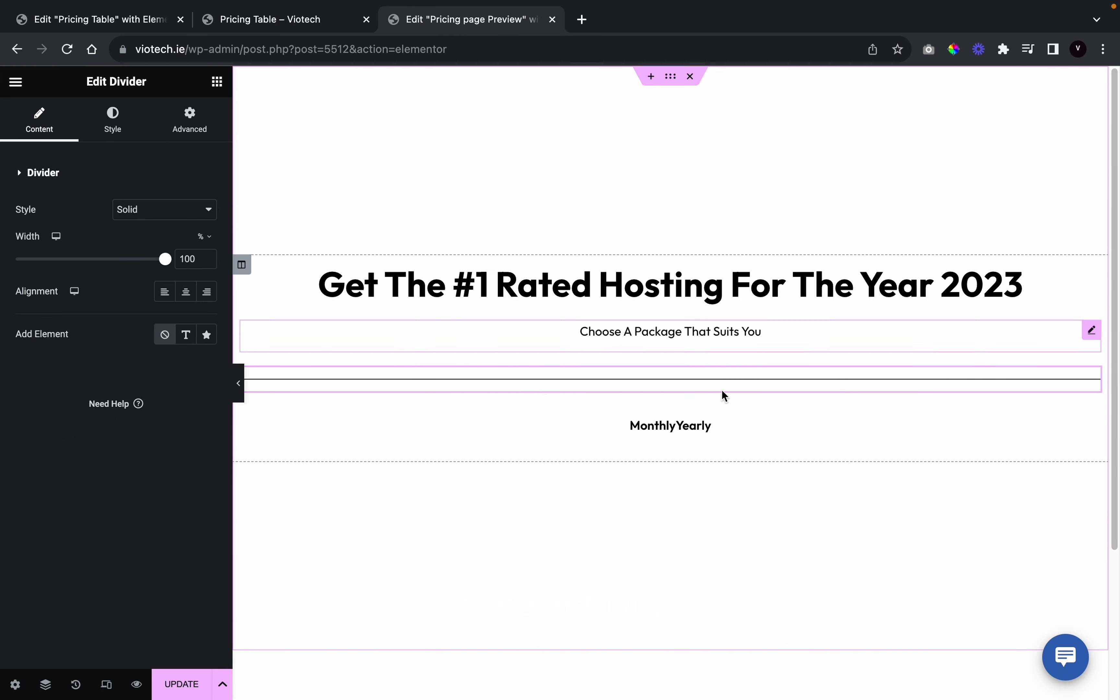
# Set the width of both the "Monthly" and "Yearly" texts back to Default so they stack vertically
pyautogui.click(635, 431)
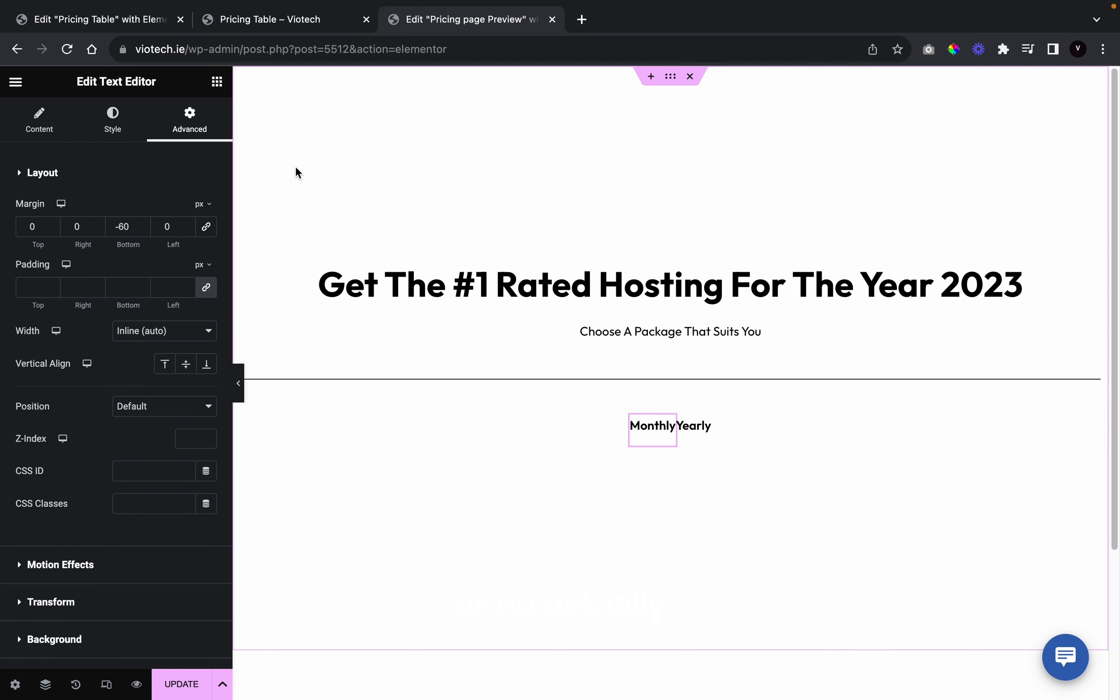
pyautogui.click(179, 331)
pyautogui.click(177, 304)
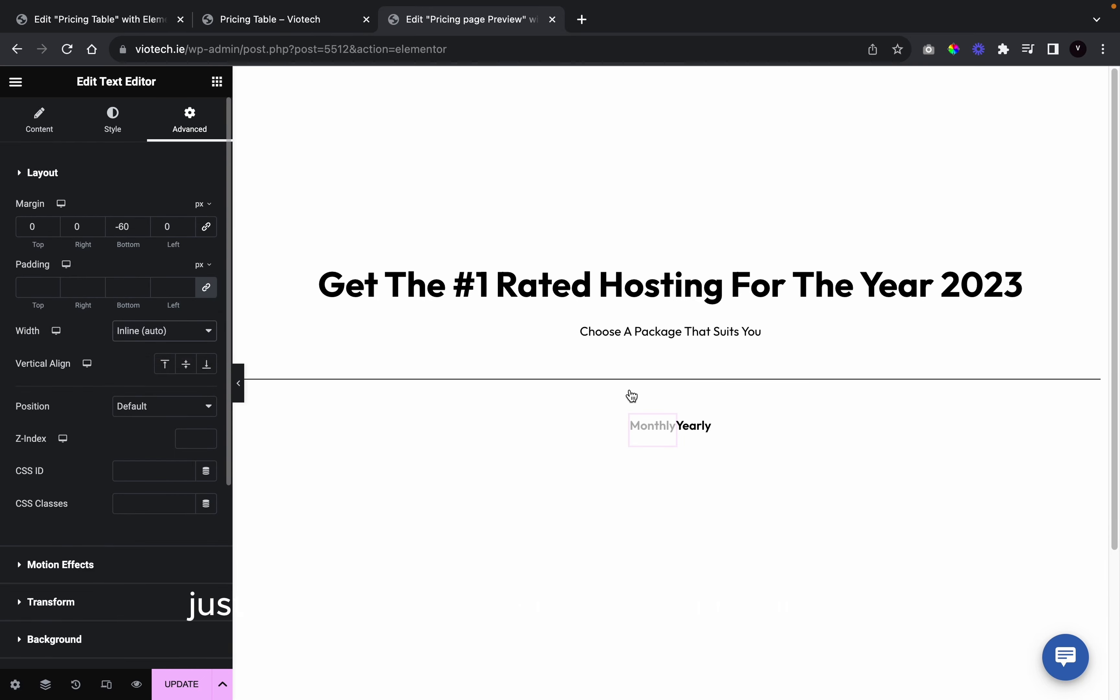
pyautogui.click(682, 447)
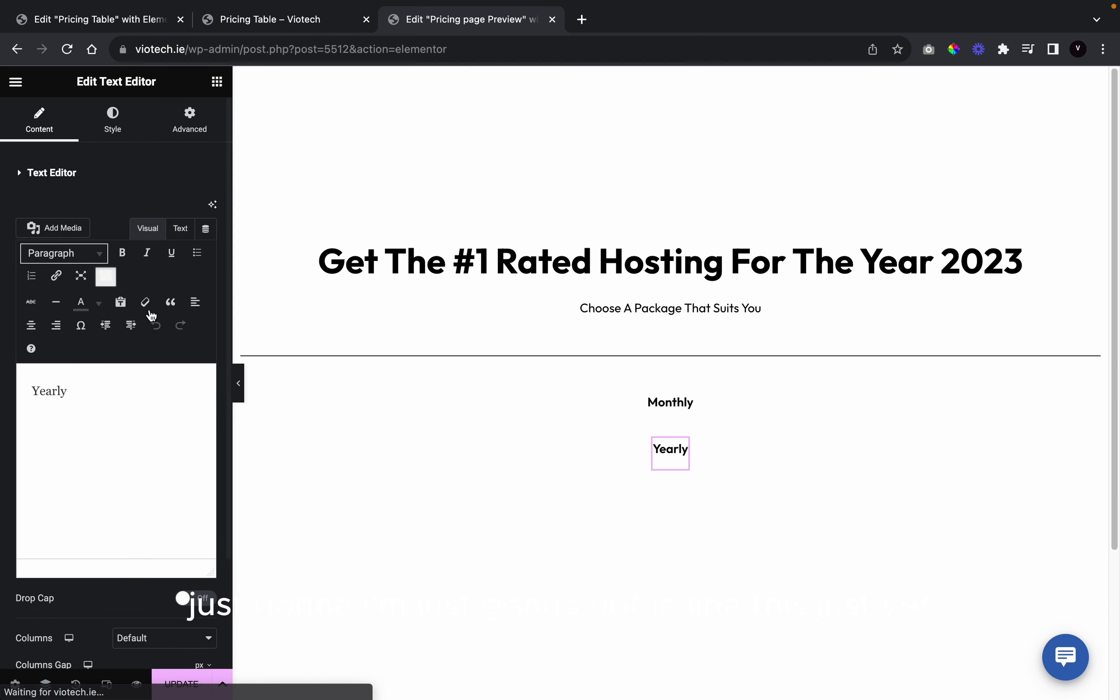
pyautogui.click(190, 119)
pyautogui.click(191, 332)
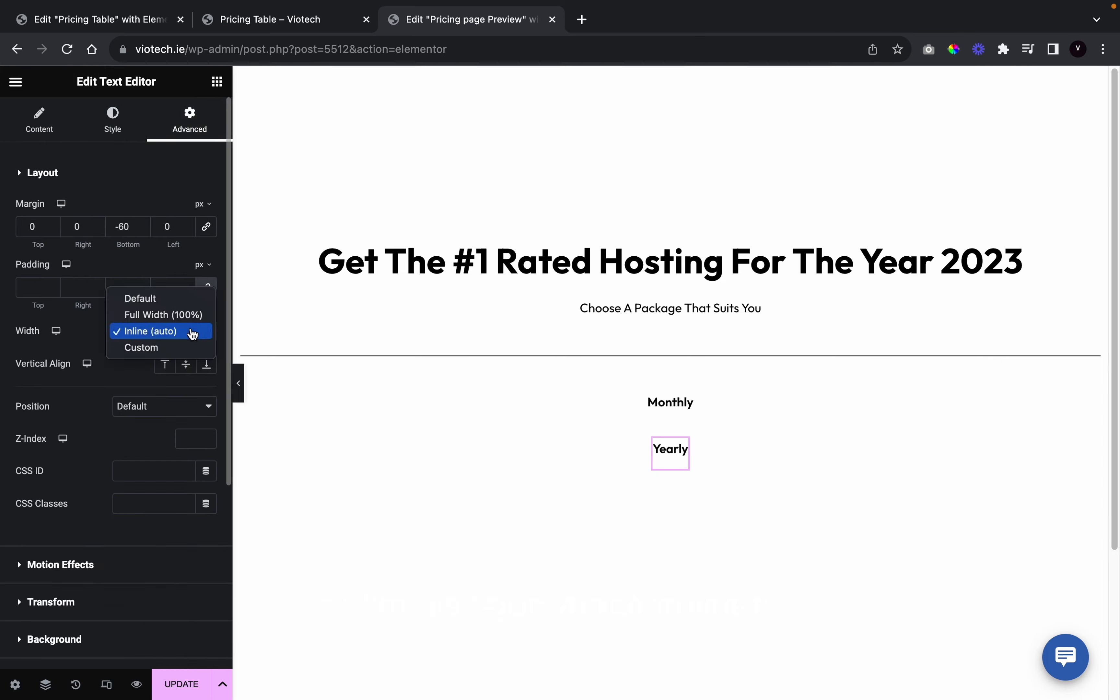
pyautogui.click(185, 297)
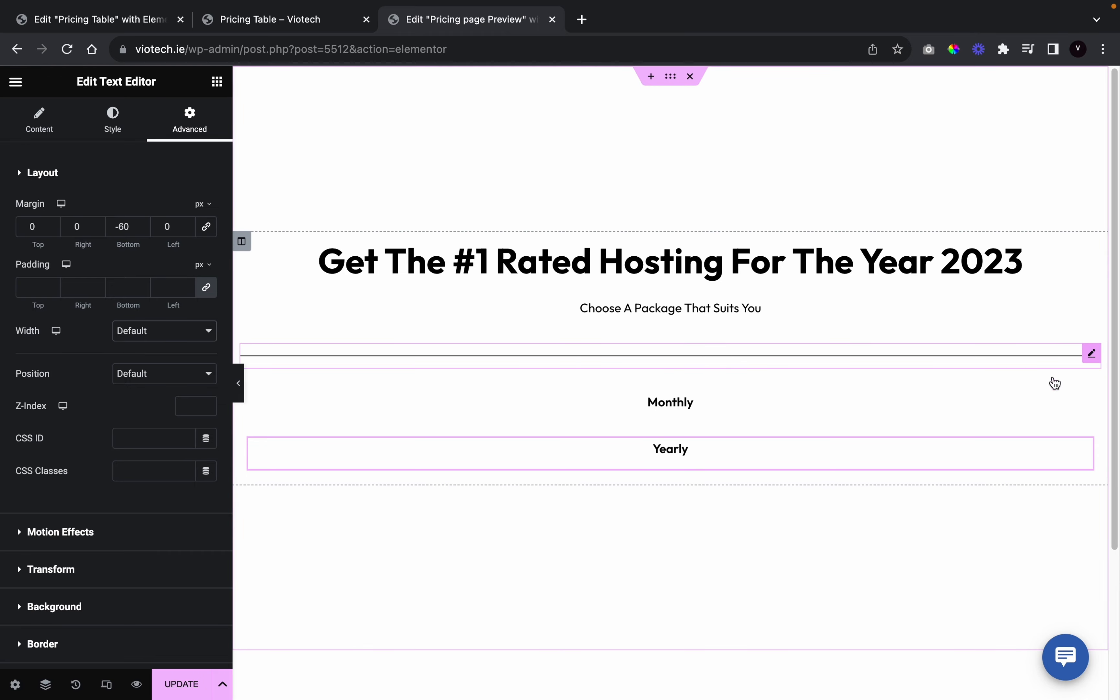
# Move the divider between the "Monthly" and "Yearly" texts and set its width to 63 px
pyautogui.moveTo(1051, 356); pyautogui.dragTo(808, 431)
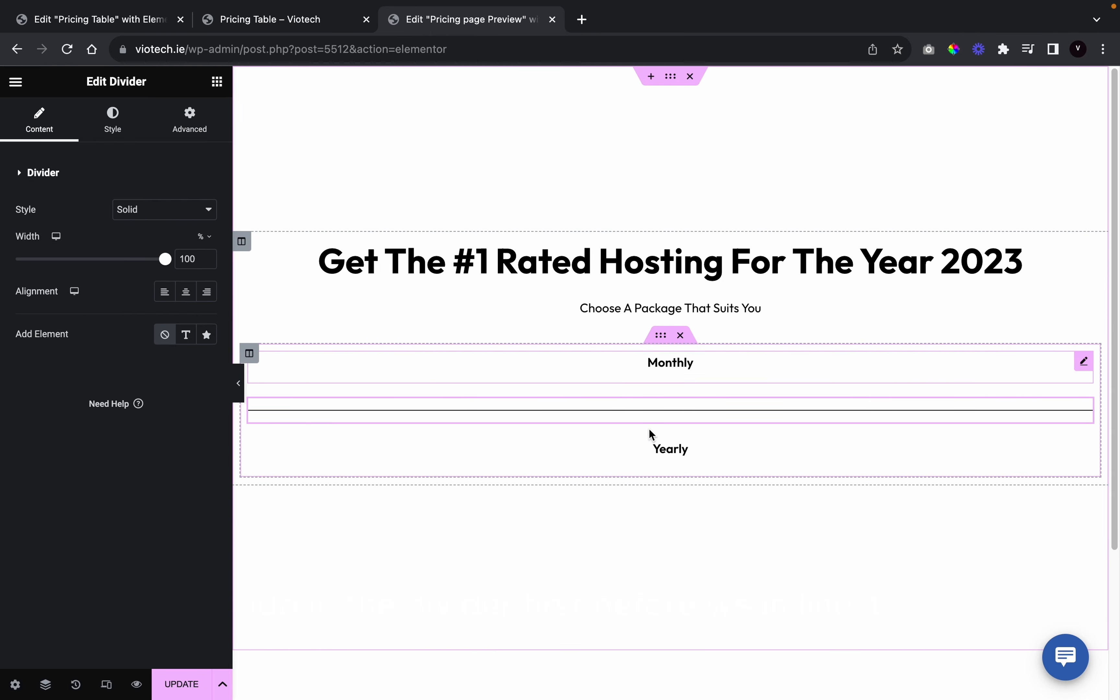
pyautogui.click(205, 236)
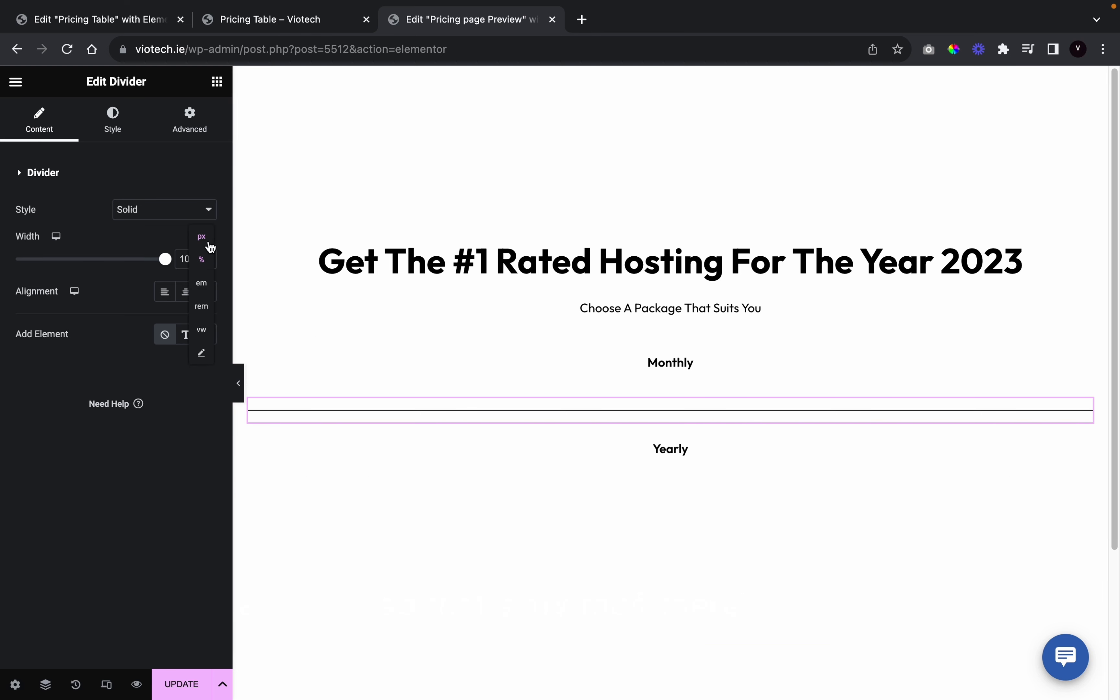
pyautogui.click(204, 237)
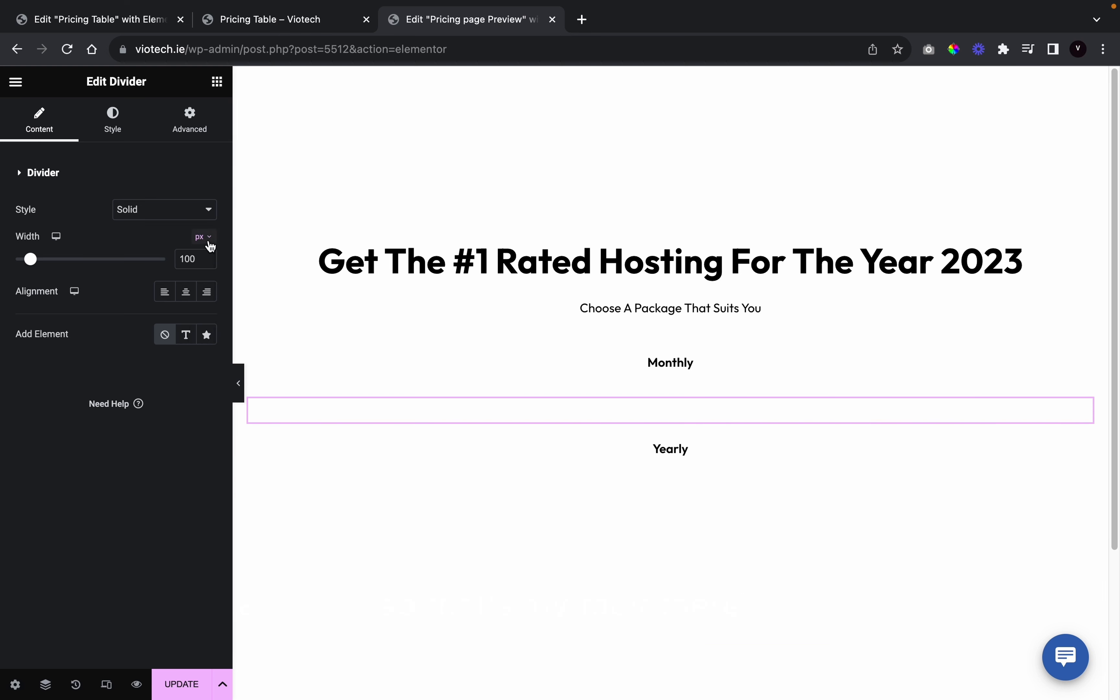
pyautogui.click(200, 260)
pyautogui.press('BackSpace')
pyautogui.press('BackSpace')
pyautogui.press('BackSpace')
pyautogui.write('63')
# Set the width of the "Monthly" and "Yearly" texts to Inline (auto)
pyautogui.click(669, 363)
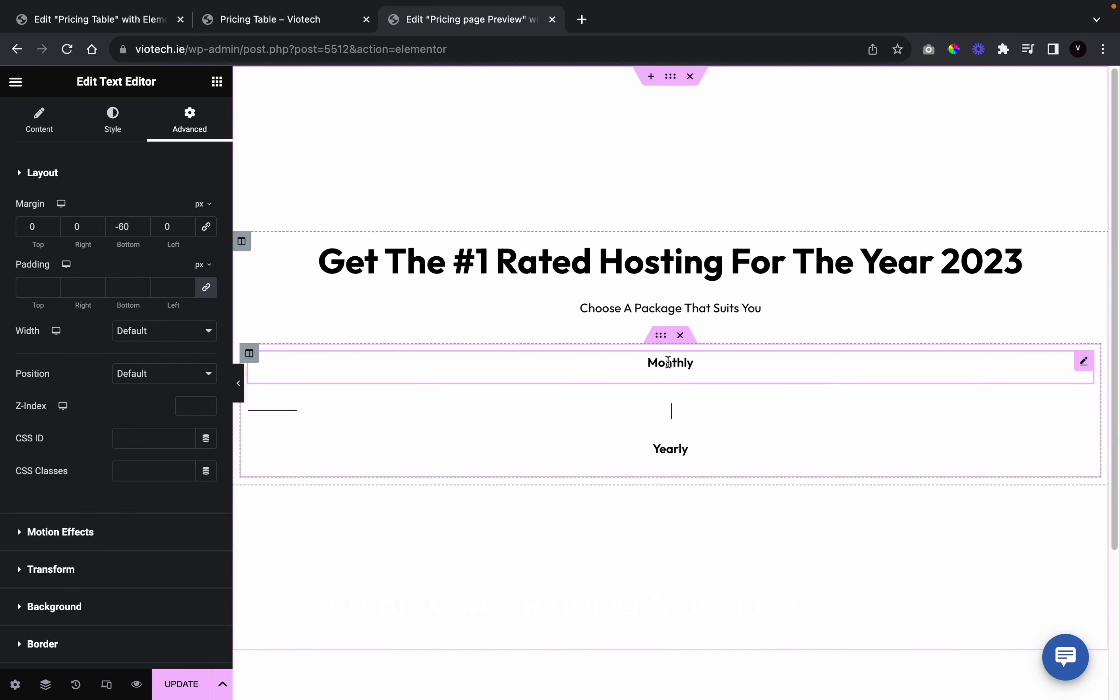
pyautogui.click(175, 338)
pyautogui.click(164, 365)
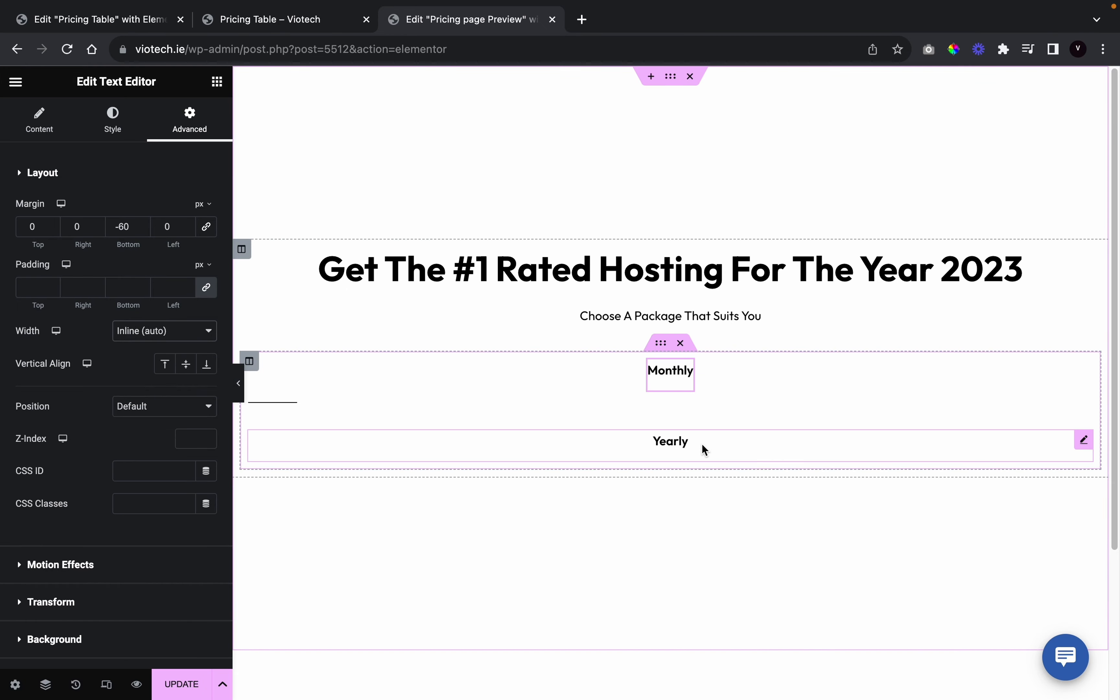
pyautogui.hotkey('ctrl', 'z')
pyautogui.click(193, 330)
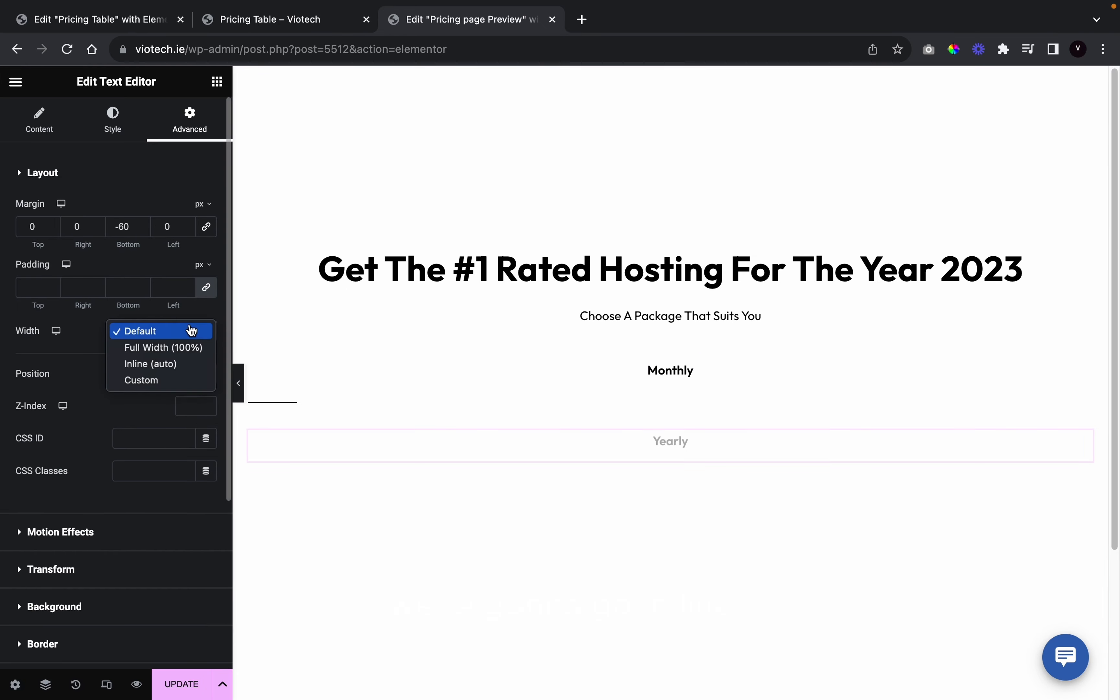
pyautogui.click(155, 364)
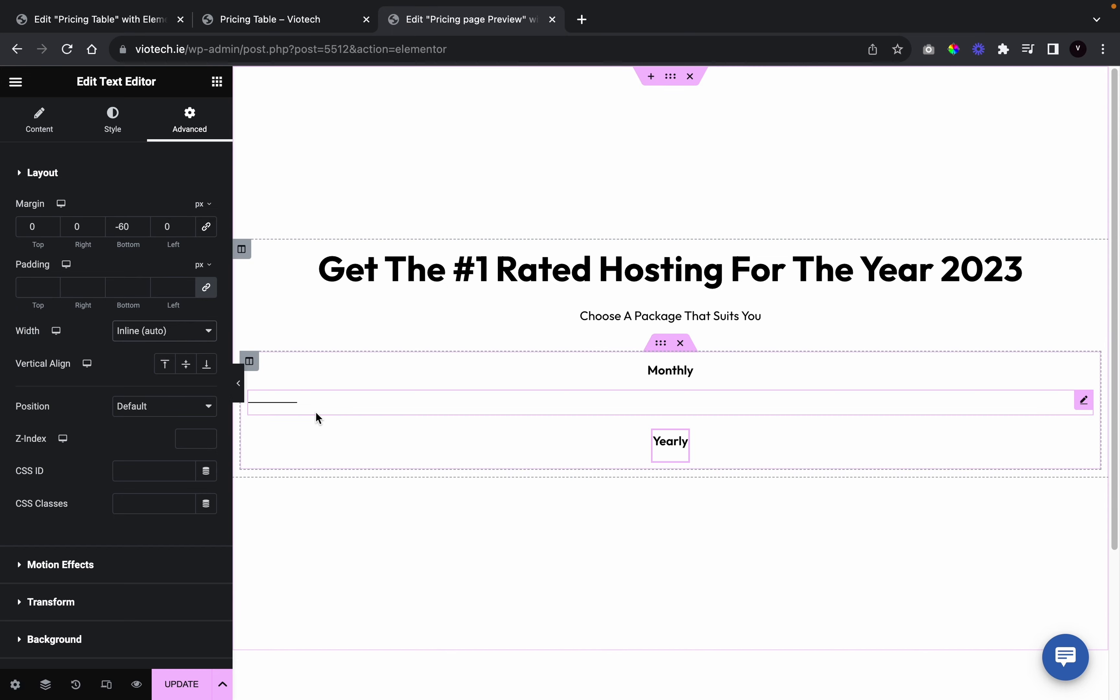
# Set the divider's layout width to Inline (auto) to place it on one row with both texts
pyautogui.click(316, 401)
pyautogui.click(189, 118)
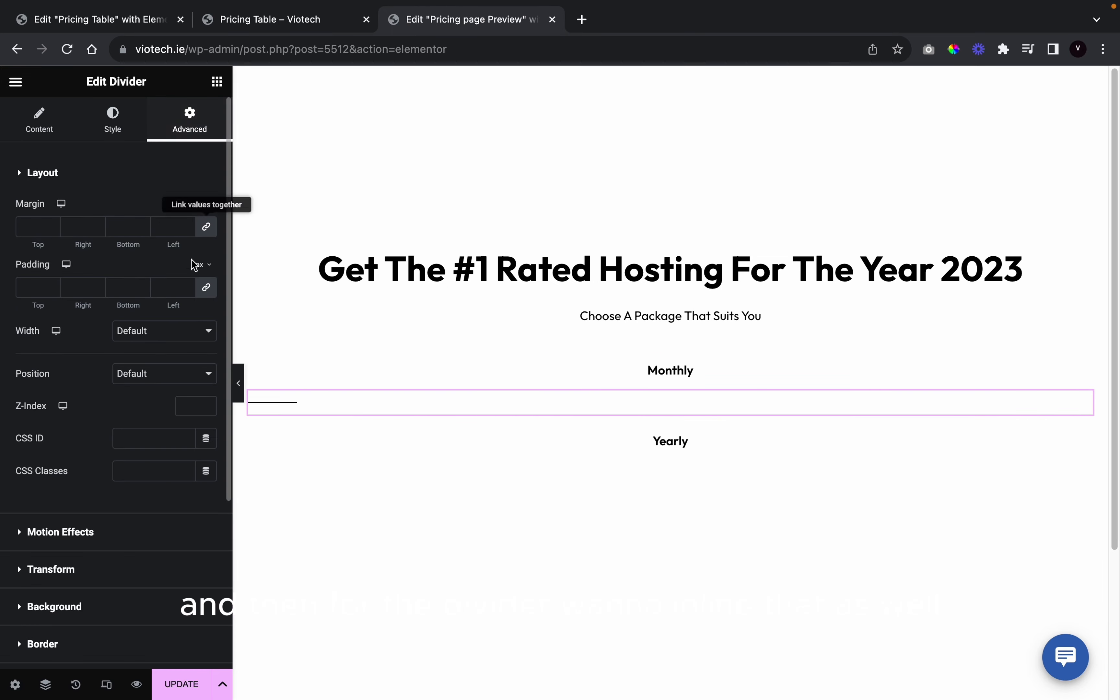
pyautogui.click(143, 332)
pyautogui.press('Escape')
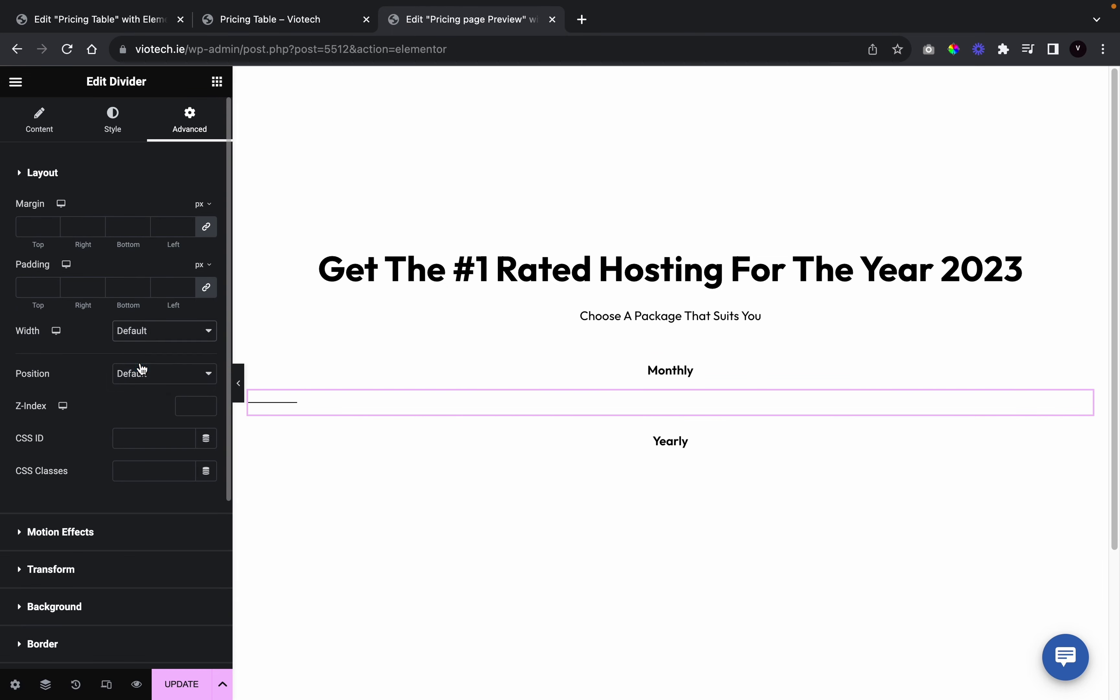
pyautogui.click(142, 368)
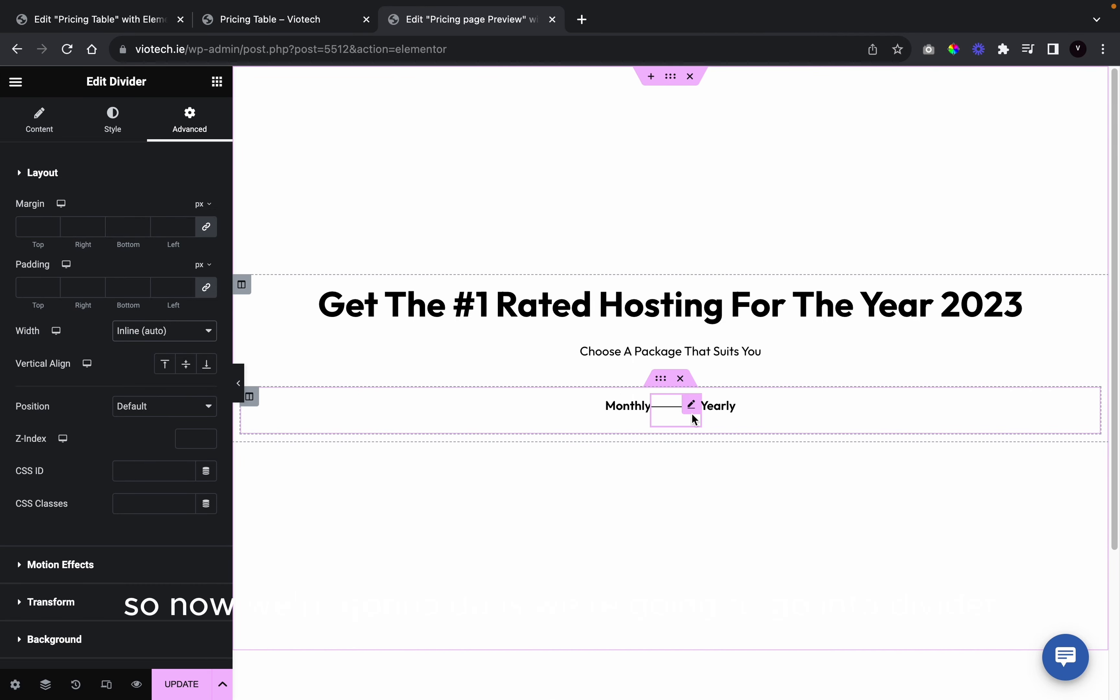
# Increase the divider's line weight to 10
pyautogui.click(91, 119)
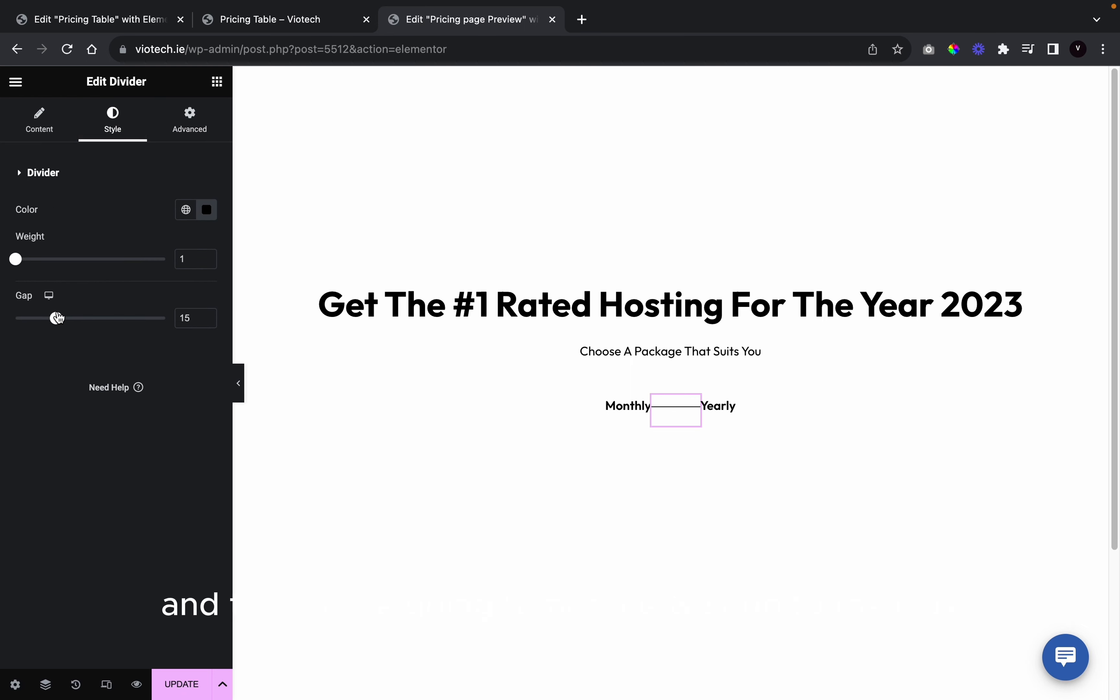
pyautogui.moveTo(16, 260); pyautogui.dragTo(232, 263)
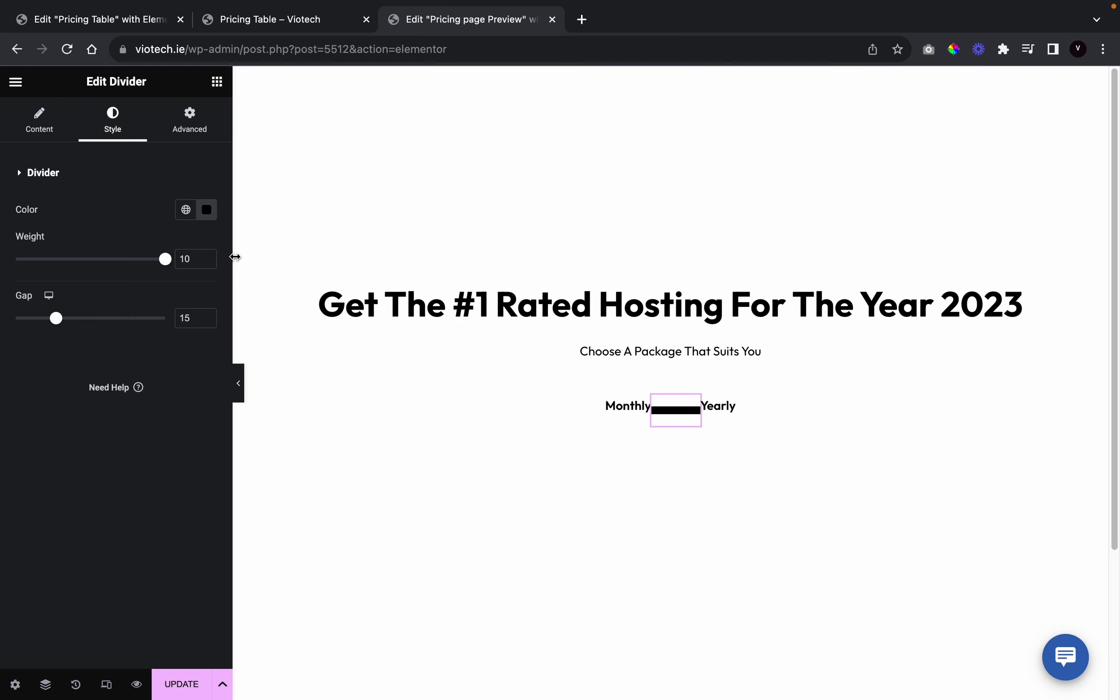
pyautogui.click(191, 118)
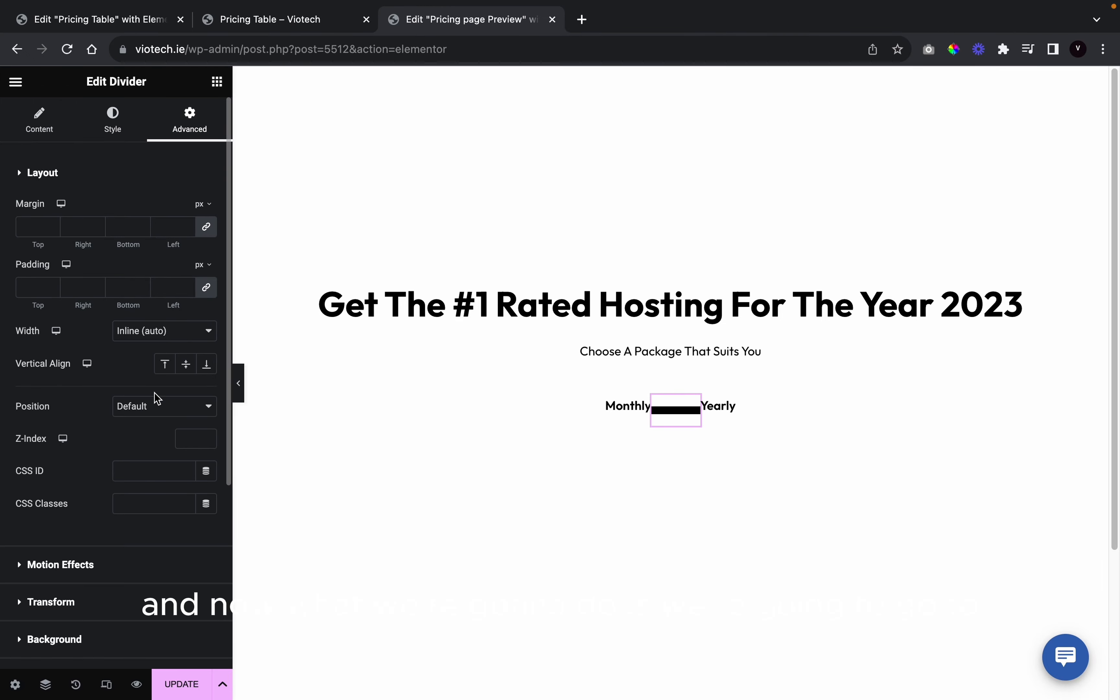
pyautogui.click(114, 121)
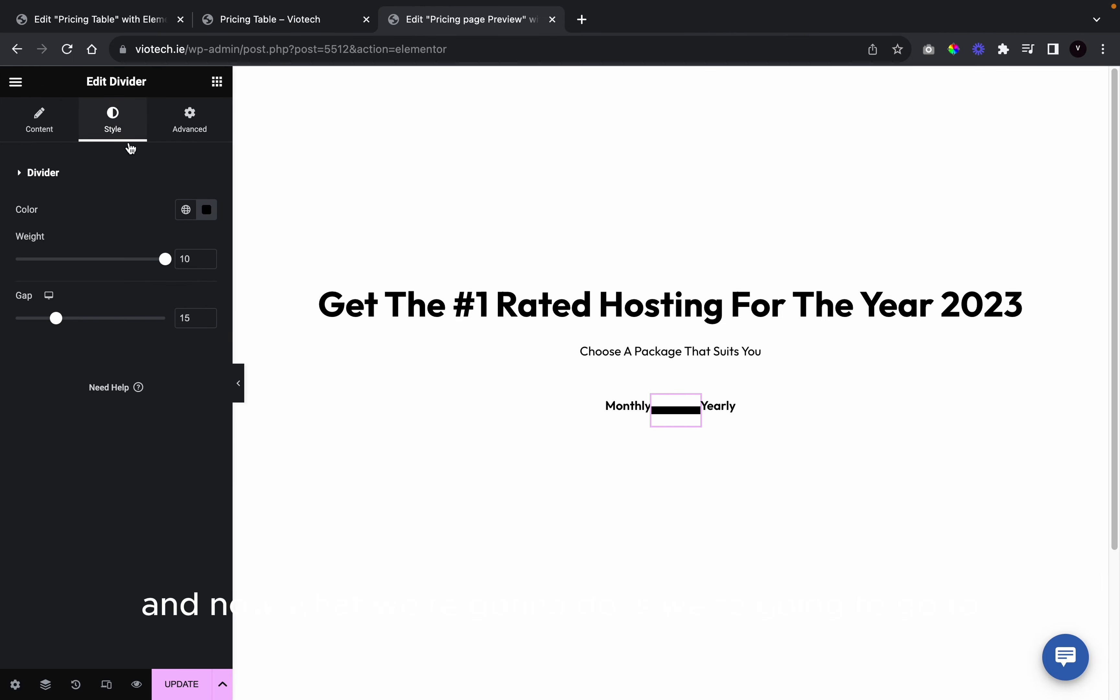
# Set the divider's border radius to 30% on all four sides
pyautogui.click(190, 119)
pyautogui.scroll(-6, 90, 470)
pyautogui.click(73, 409)
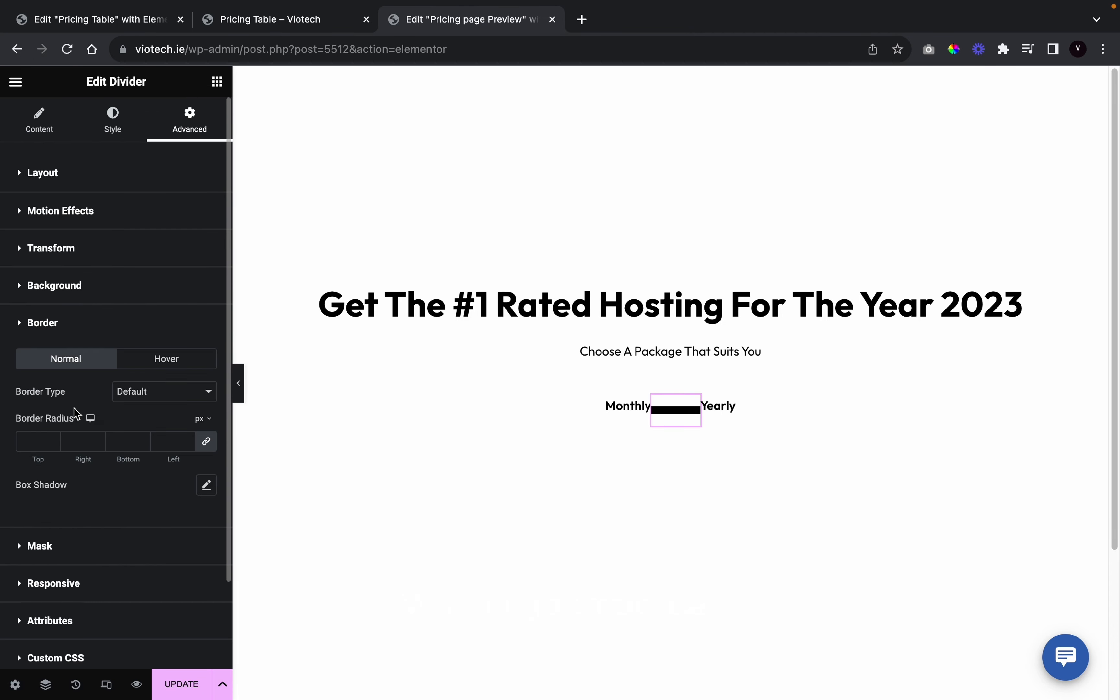
pyautogui.click(201, 419)
pyautogui.click(205, 453)
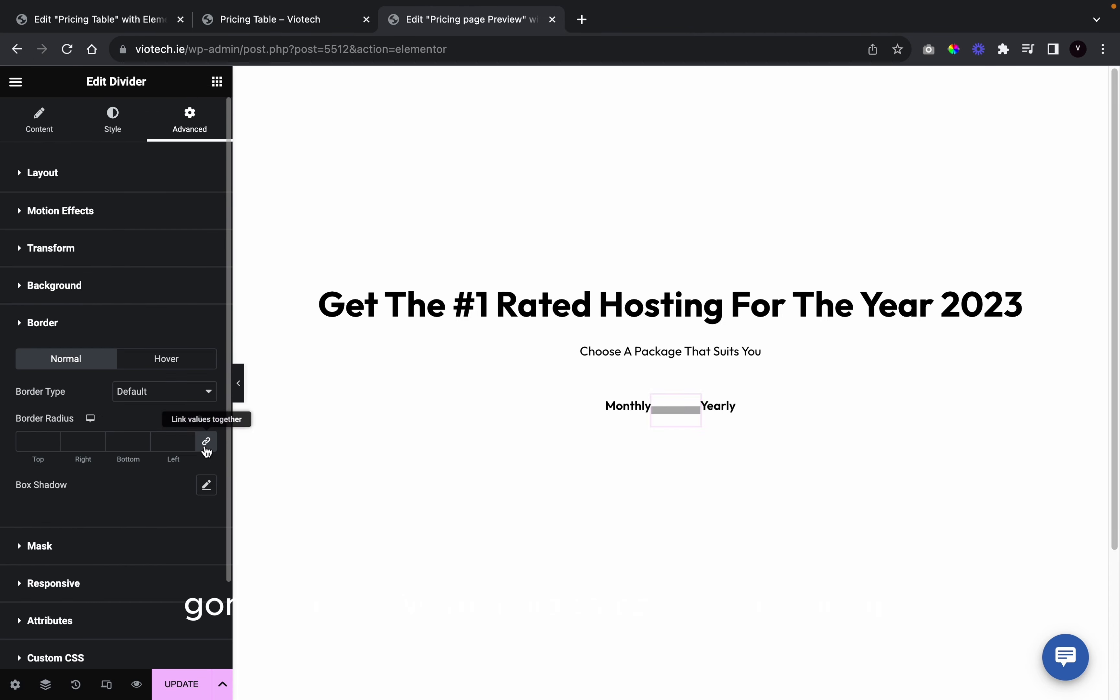
pyautogui.click(188, 439)
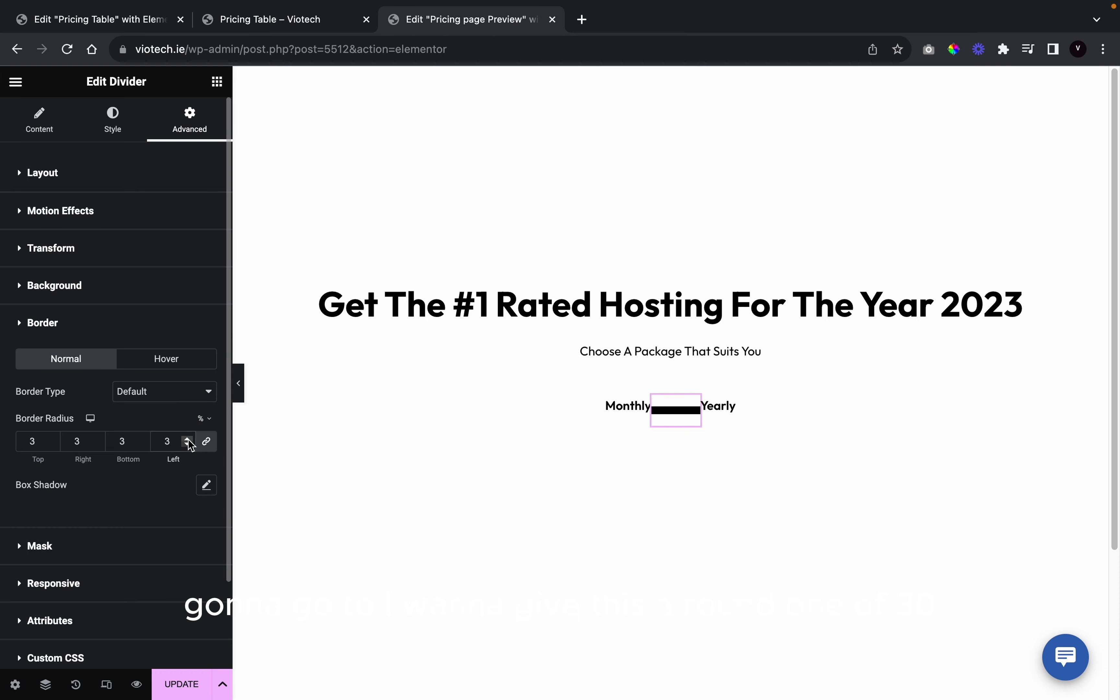
pyautogui.write('0')
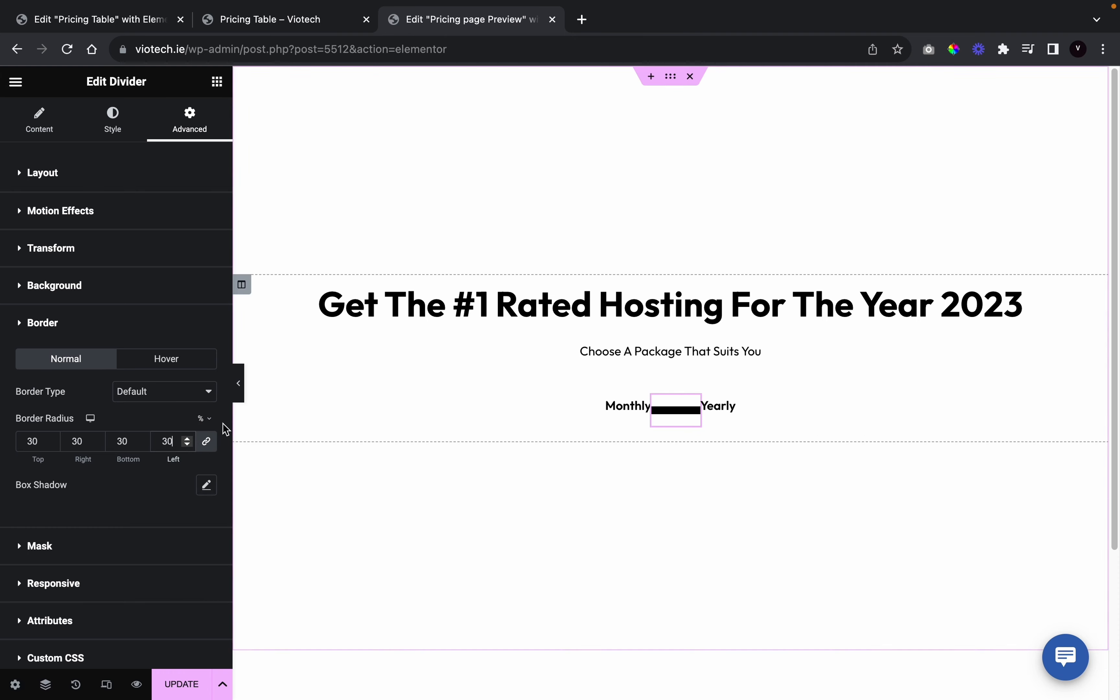
# Make the divider's line color fully transparent by lowering its opacity to zero
pyautogui.click(119, 128)
pyautogui.click(213, 194)
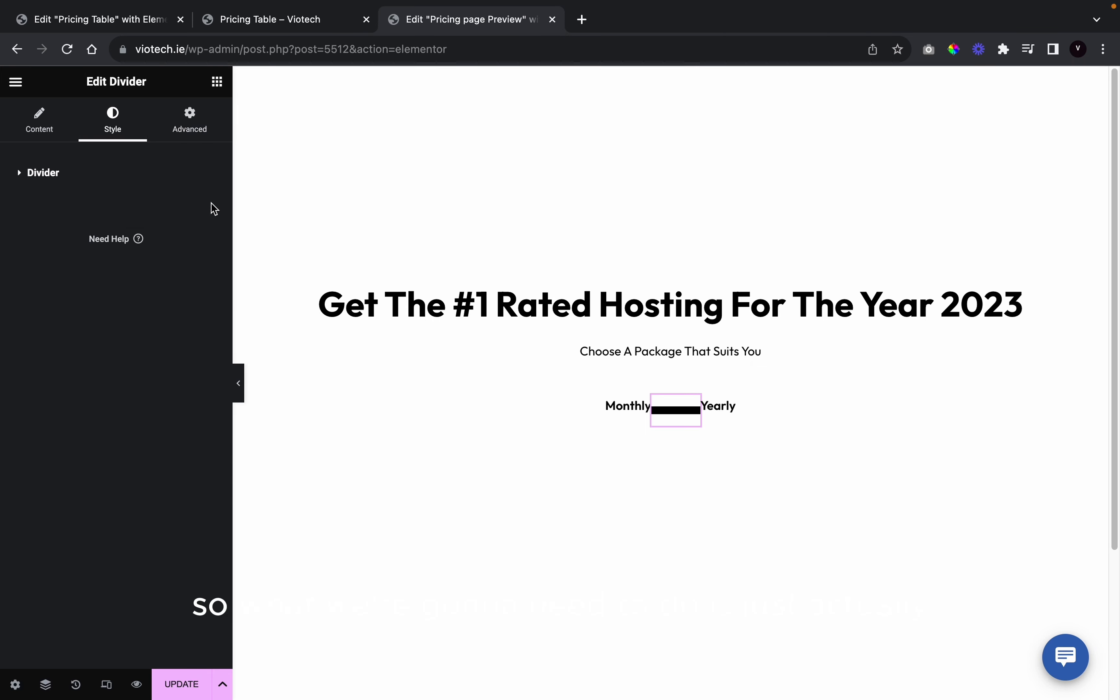
pyautogui.click(193, 179)
pyautogui.click(207, 208)
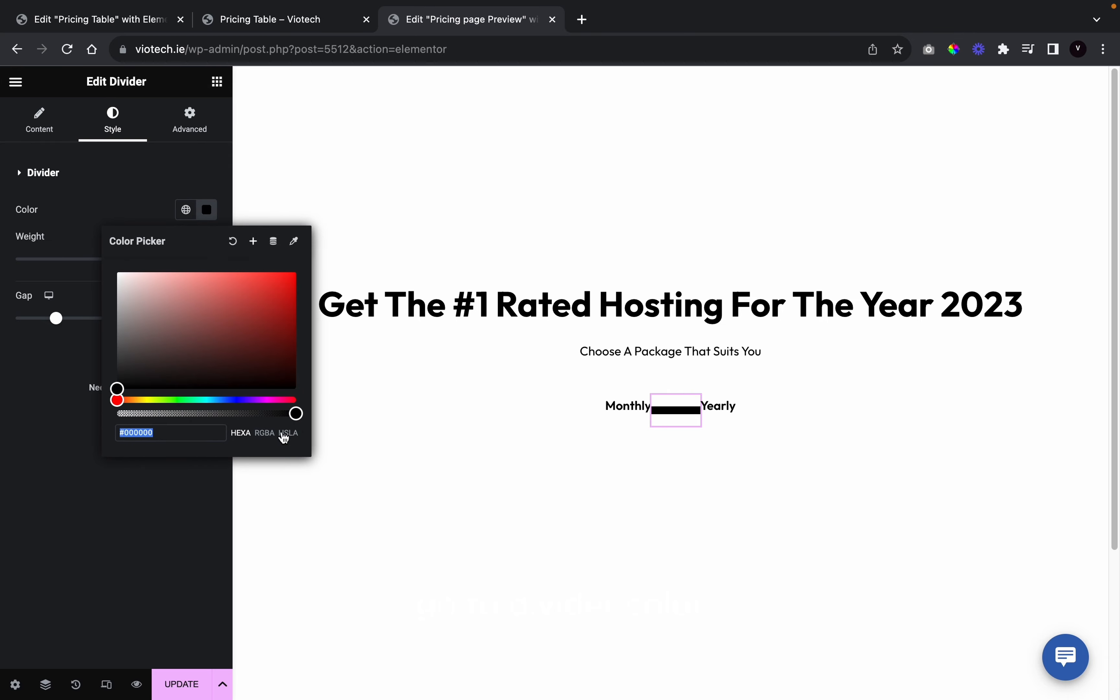
pyautogui.moveTo(295, 415); pyautogui.dragTo(45, 420)
pyautogui.click(42, 420)
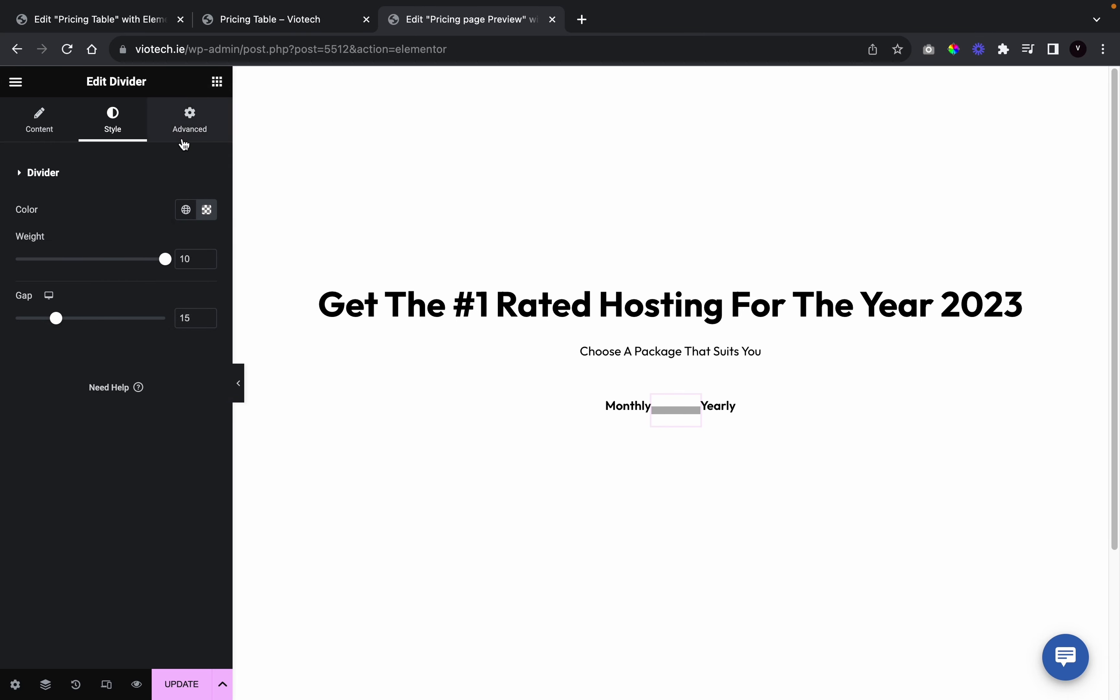
# Give the divider a classic background in the black global color #000000
pyautogui.click(189, 127)
pyautogui.scroll(-5, 132, 487)
pyautogui.click(107, 367)
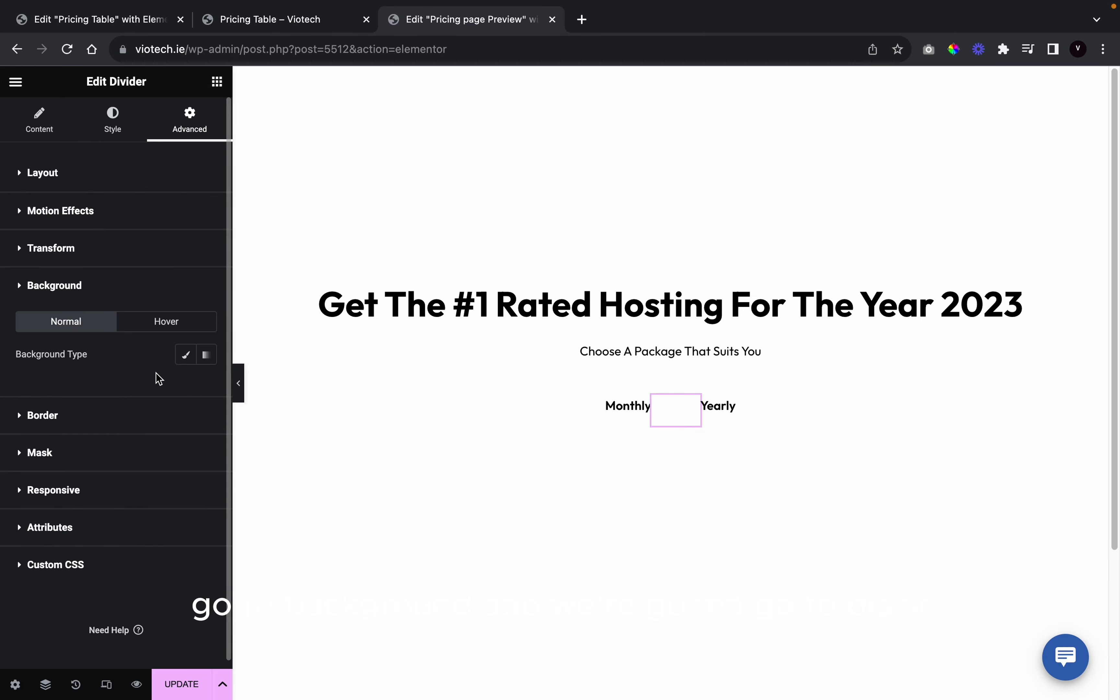
pyautogui.click(187, 356)
pyautogui.click(186, 386)
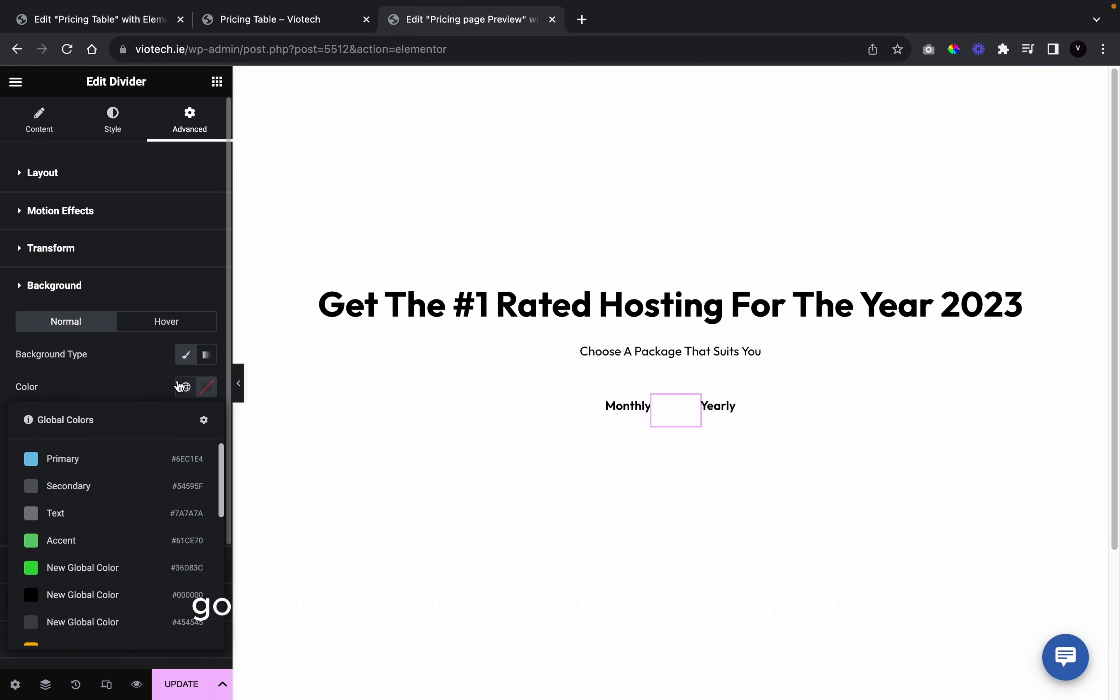
pyautogui.scroll(-8, 86, 573)
pyautogui.scroll(10, 86, 572)
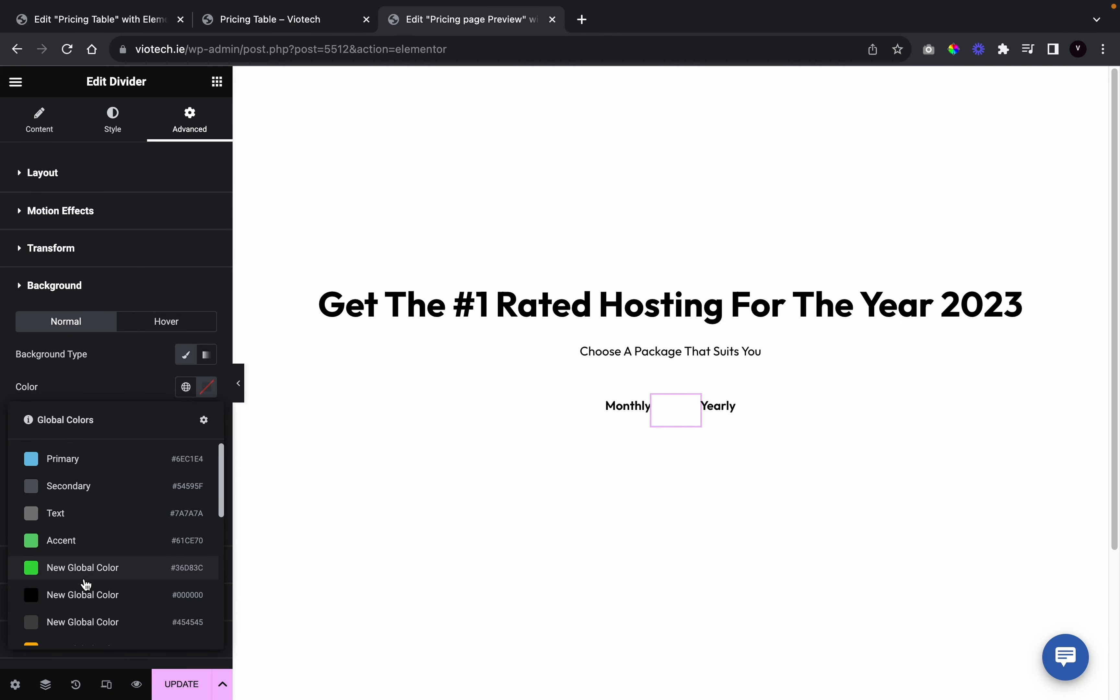
pyautogui.click(86, 594)
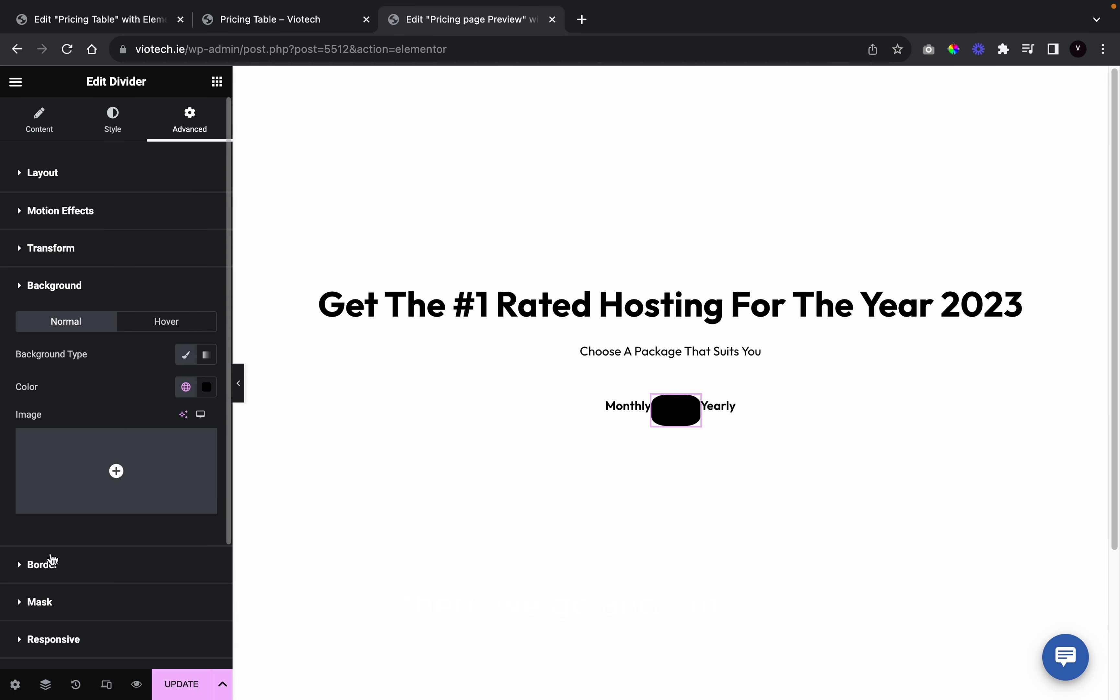
# Change the divider's border radius unit to px and set the radius to 30 on all four sides
pyautogui.click(49, 564)
pyautogui.click(203, 419)
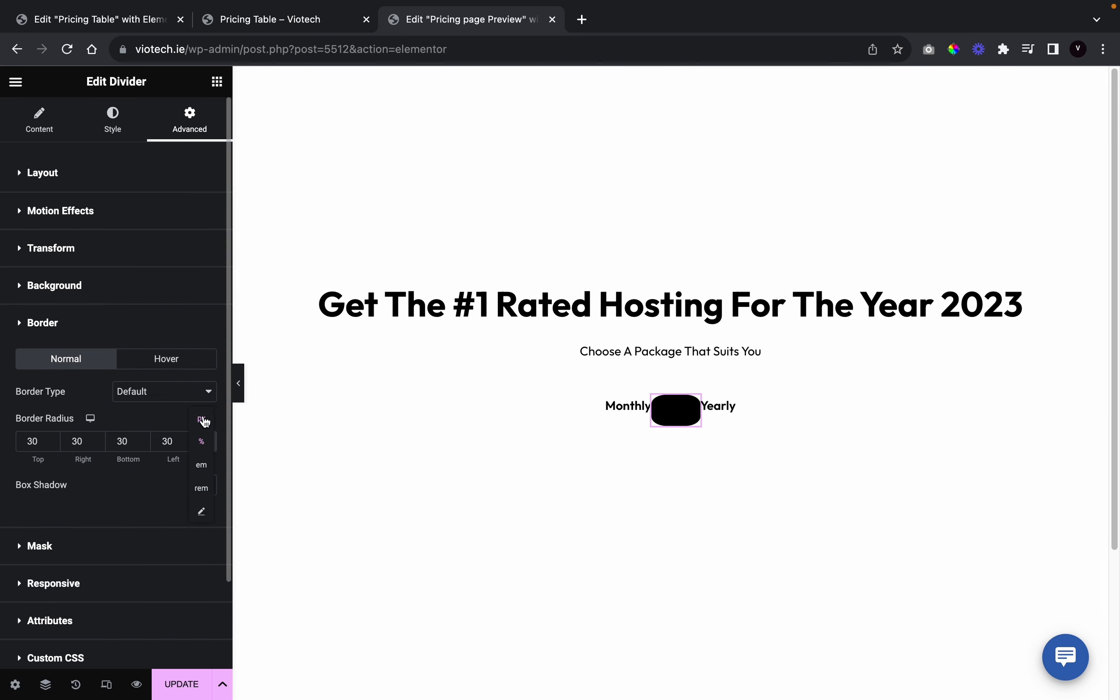
pyautogui.click(202, 440)
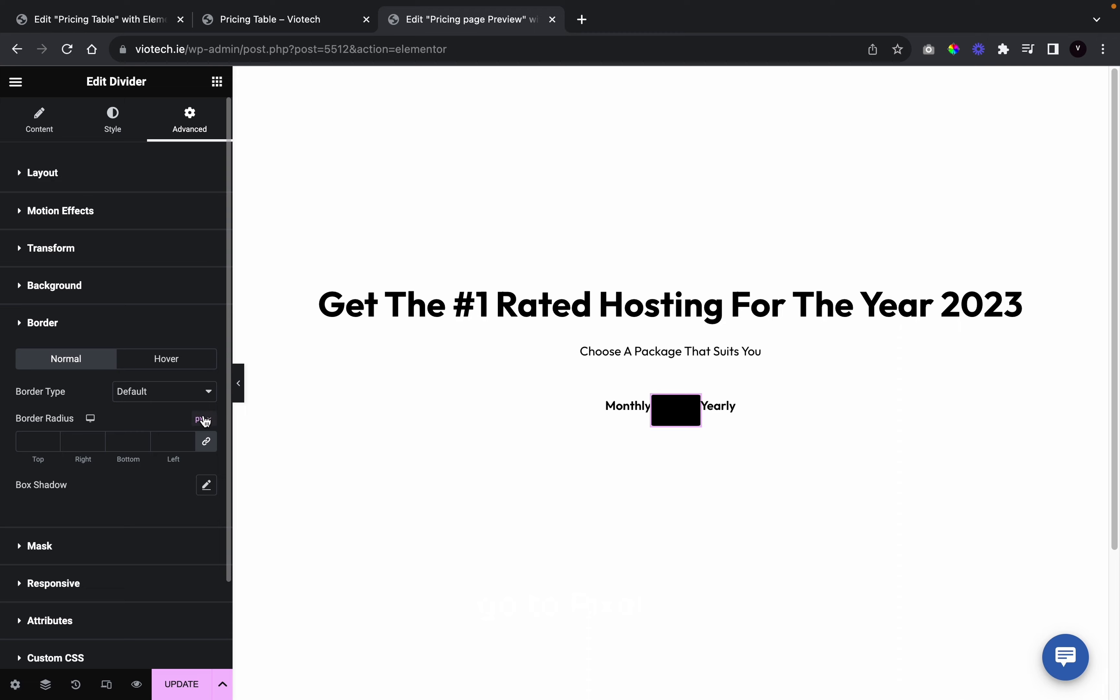
pyautogui.click(170, 441)
pyautogui.write('30')
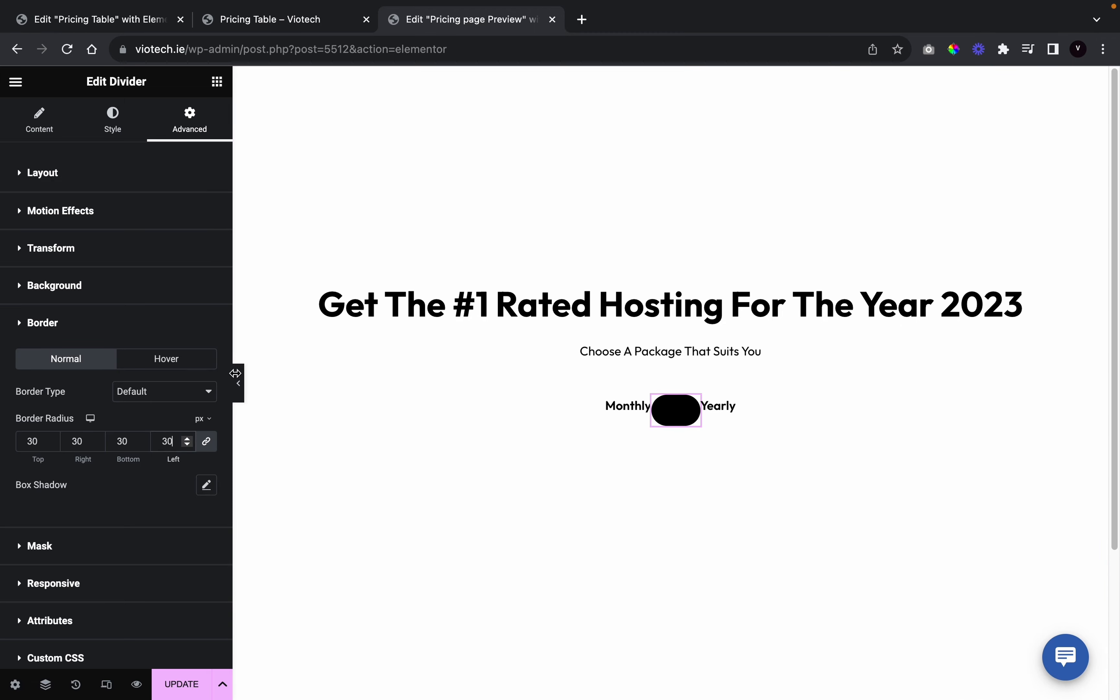
pyautogui.click(239, 382)
pyautogui.click(4, 383)
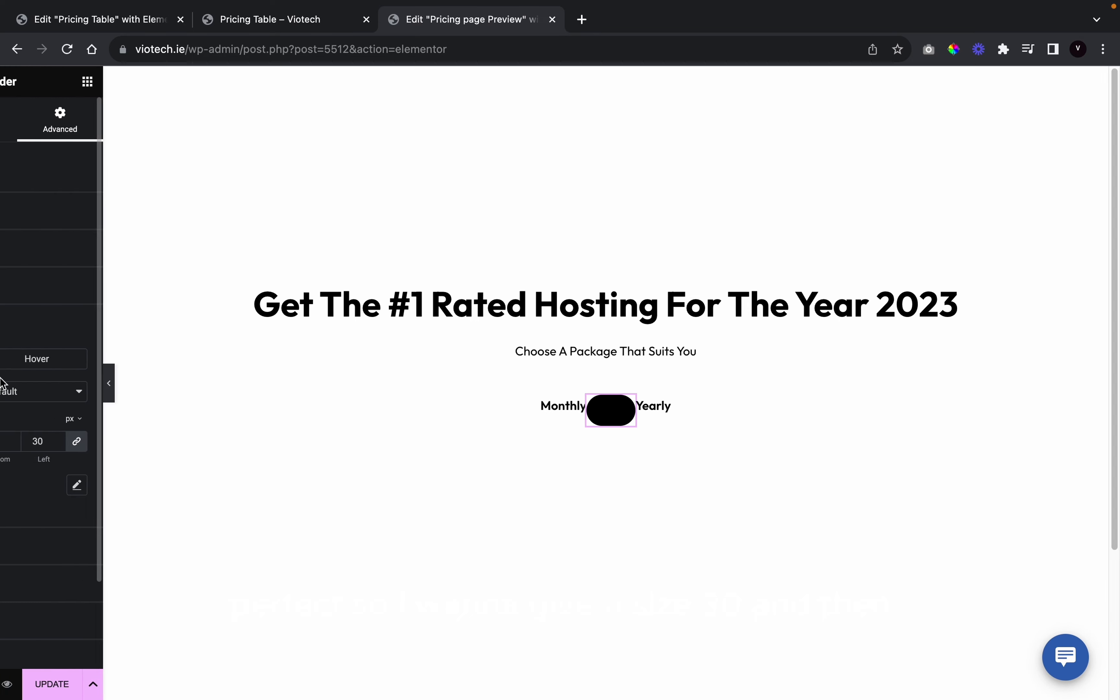
# Reduce the divider's gap to 10 and preview the toggle row
pyautogui.click(128, 140)
pyautogui.moveTo(59, 328); pyautogui.dragTo(41, 327)
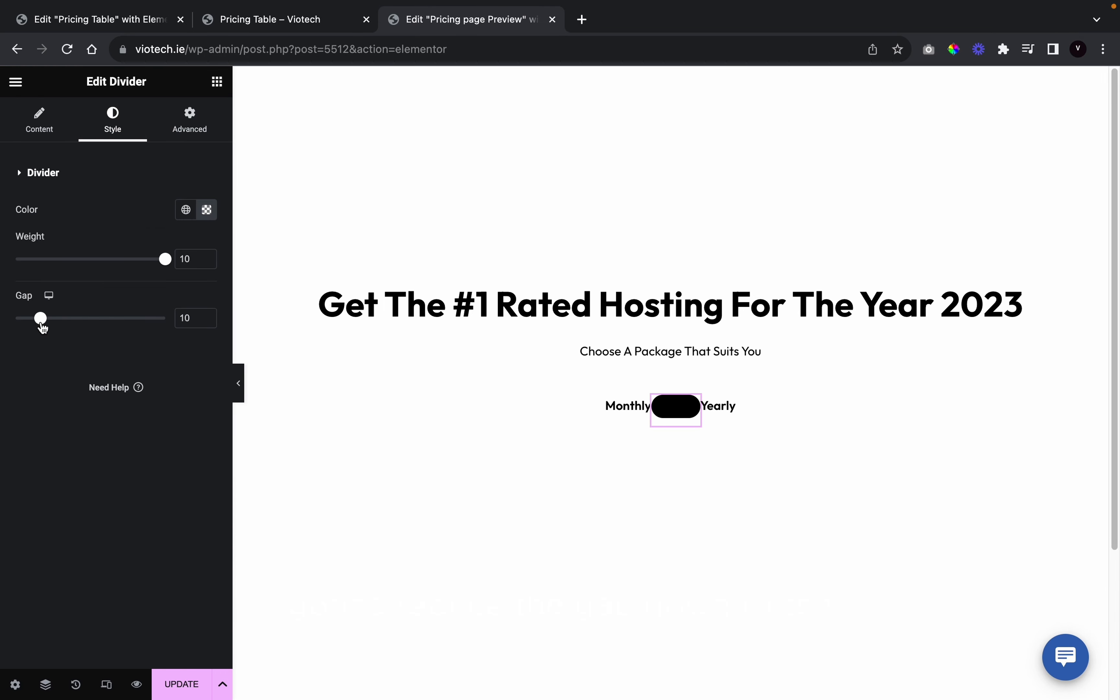
pyautogui.click(246, 394)
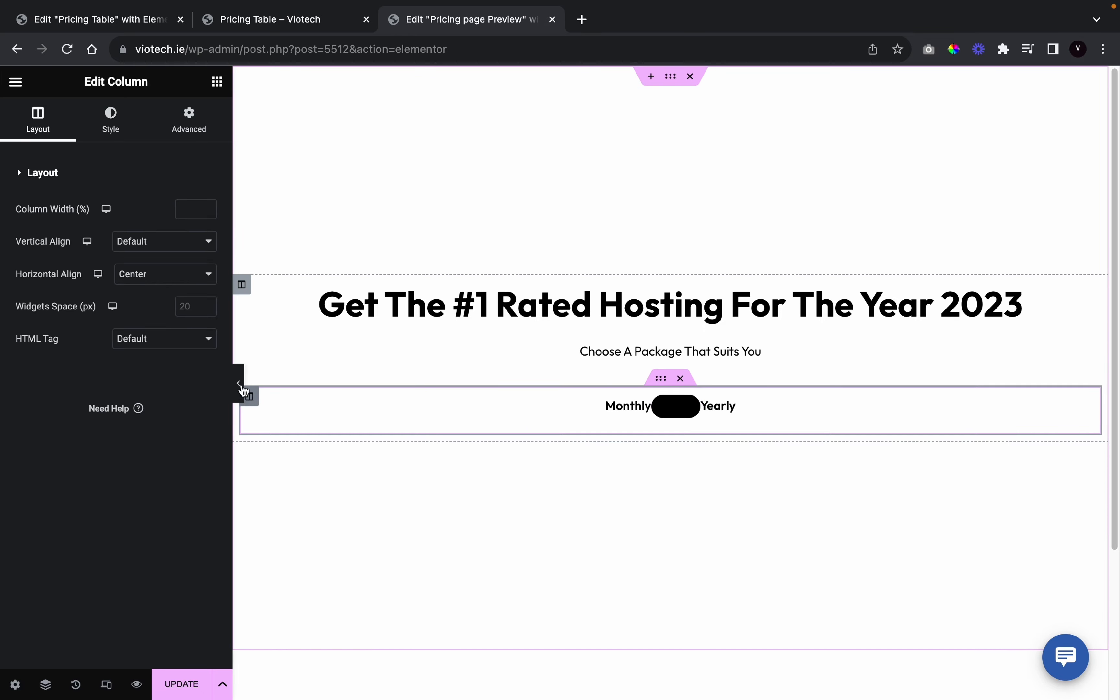
pyautogui.click(242, 390)
pyautogui.click(5, 389)
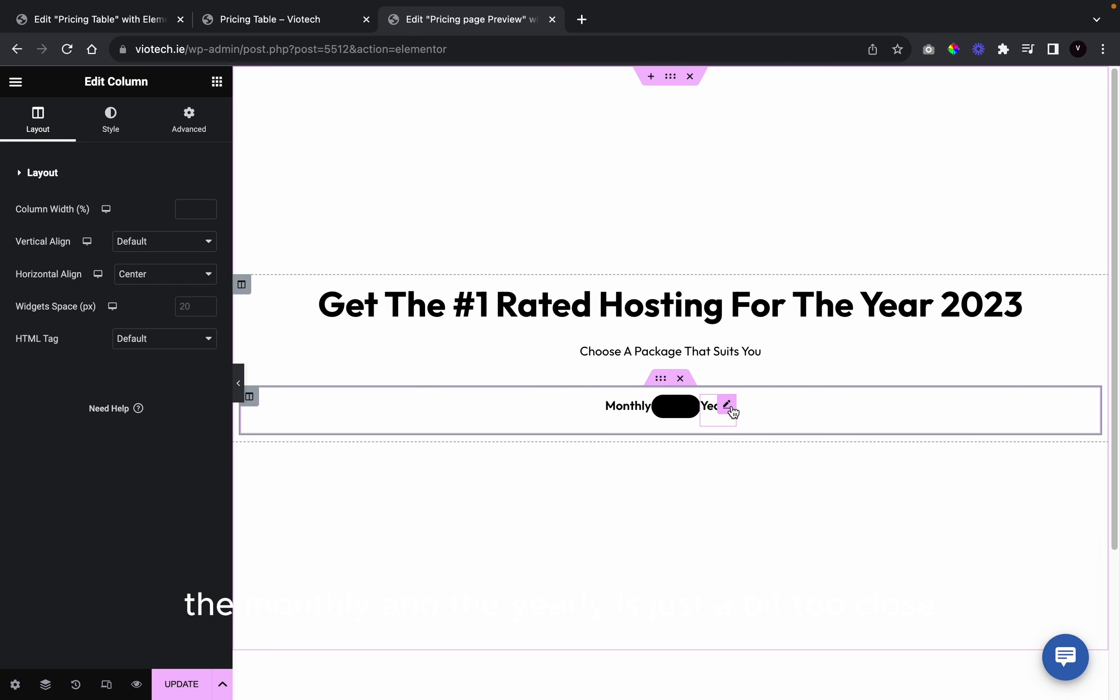
# Set the left margin of the "Yearly" text to 9 px
pyautogui.click(733, 409)
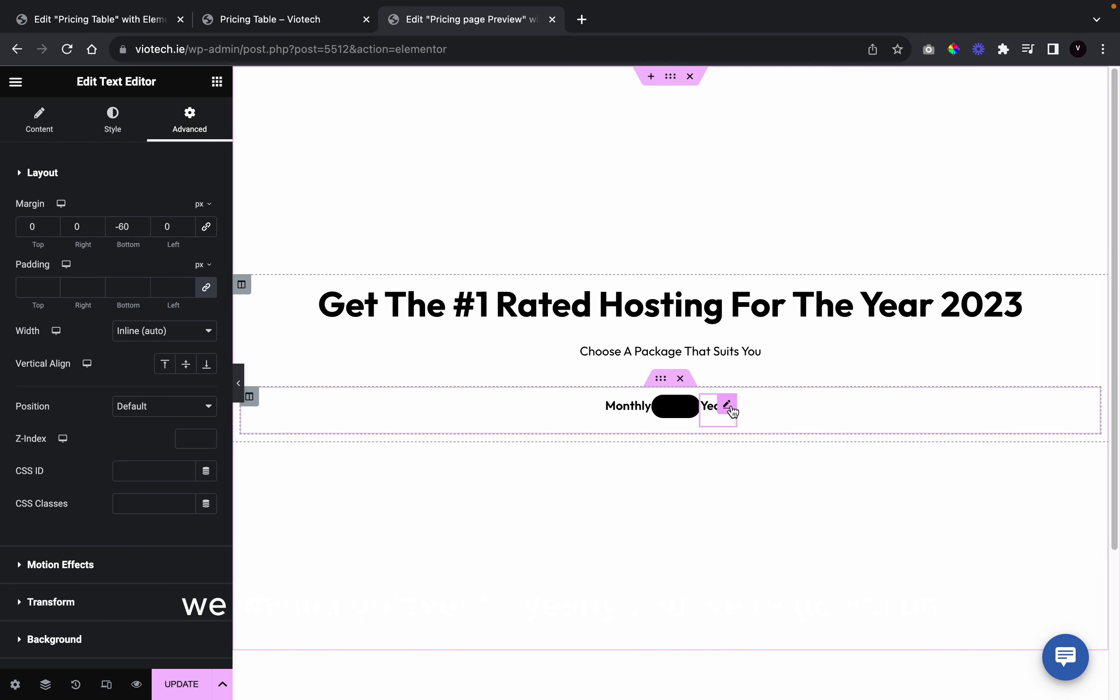
pyautogui.tripleClick(188, 224)
pyautogui.tripleClick(187, 224)
pyautogui.doubleClick(188, 224)
pyautogui.click(188, 224)
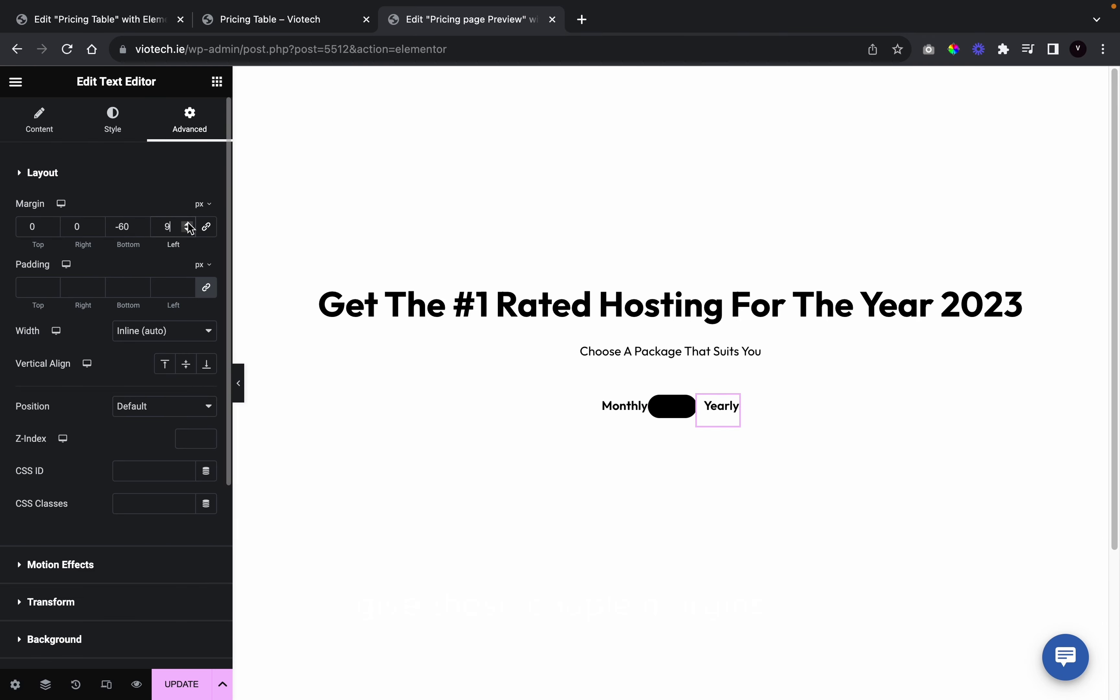
# Set the right margin of the "Monthly" text to 10 px and preview the row
pyautogui.click(640, 405)
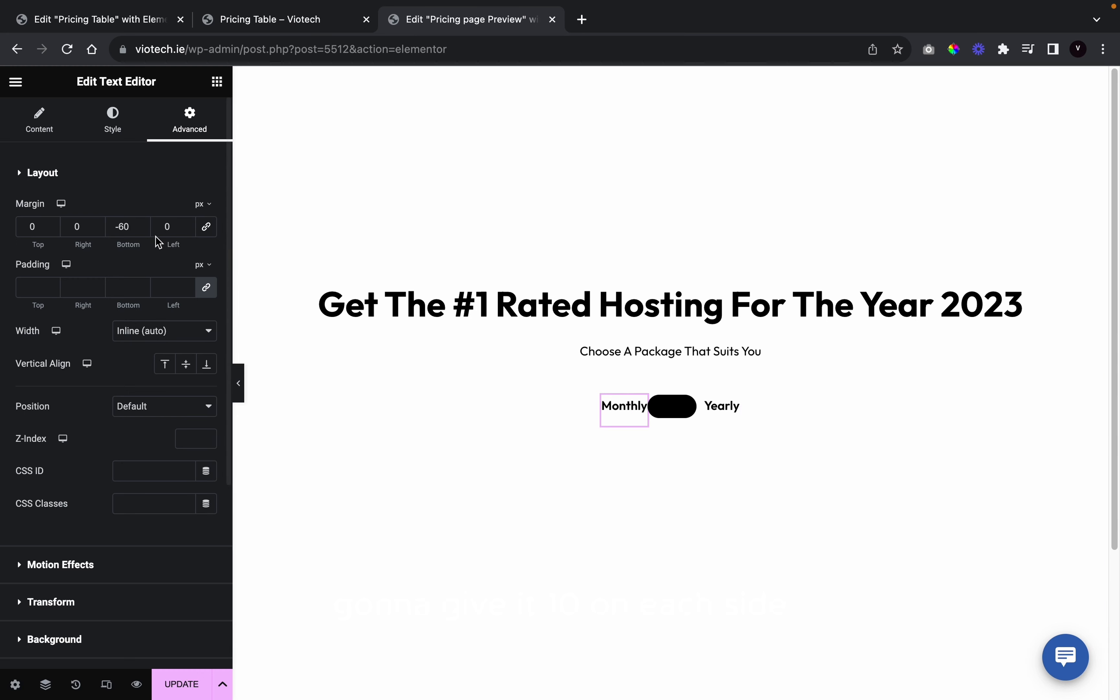
pyautogui.doubleClick(100, 224)
pyautogui.doubleClick(100, 223)
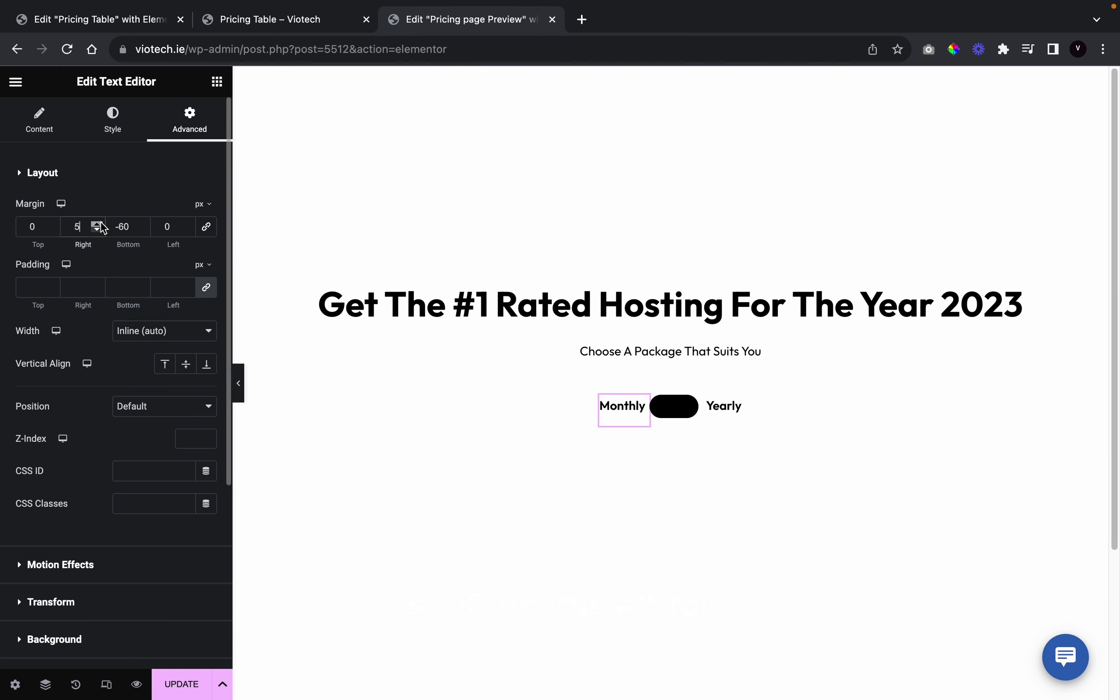
pyautogui.tripleClick(100, 223)
pyautogui.doubleClick(100, 222)
pyautogui.doubleClick(100, 224)
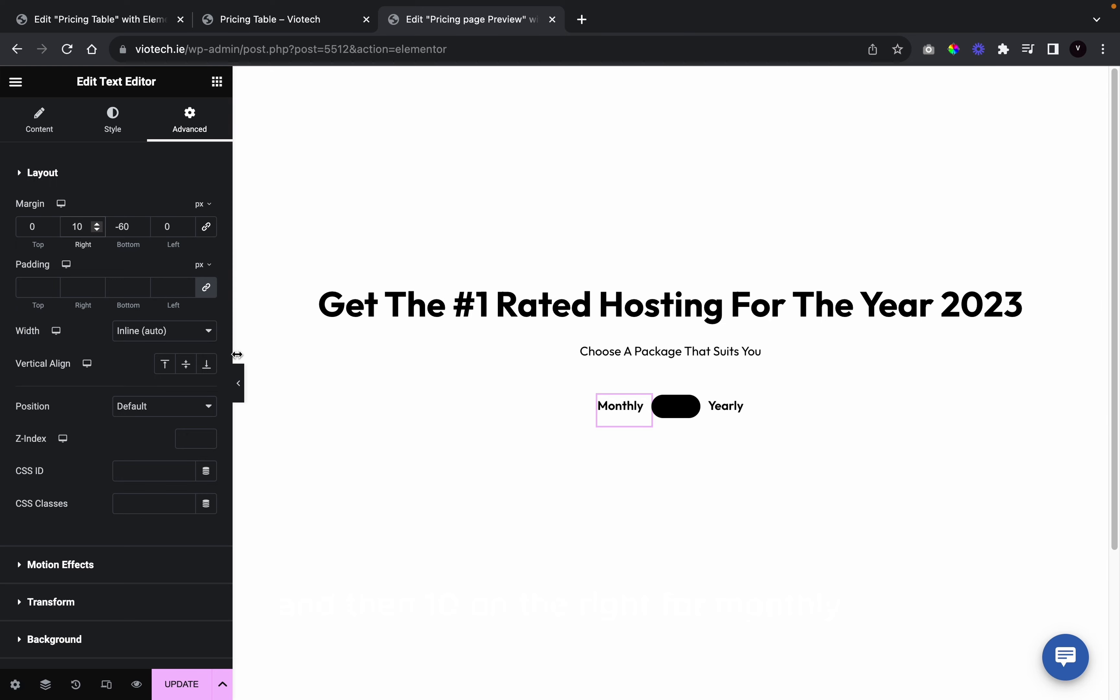
pyautogui.click(239, 382)
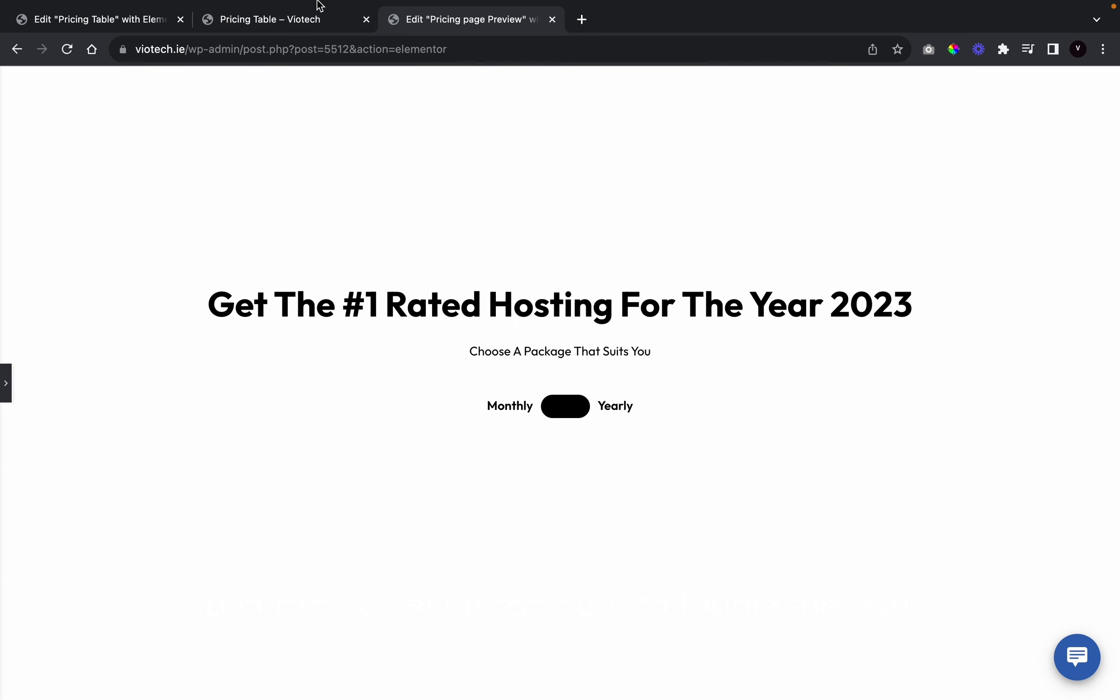
# After checking the reference toggle, paste the toggle CSS (inactive color #E2E2E2, padding 5px, size 23px) into the divider's custom CSS and preview it
pyautogui.click(297, 19)
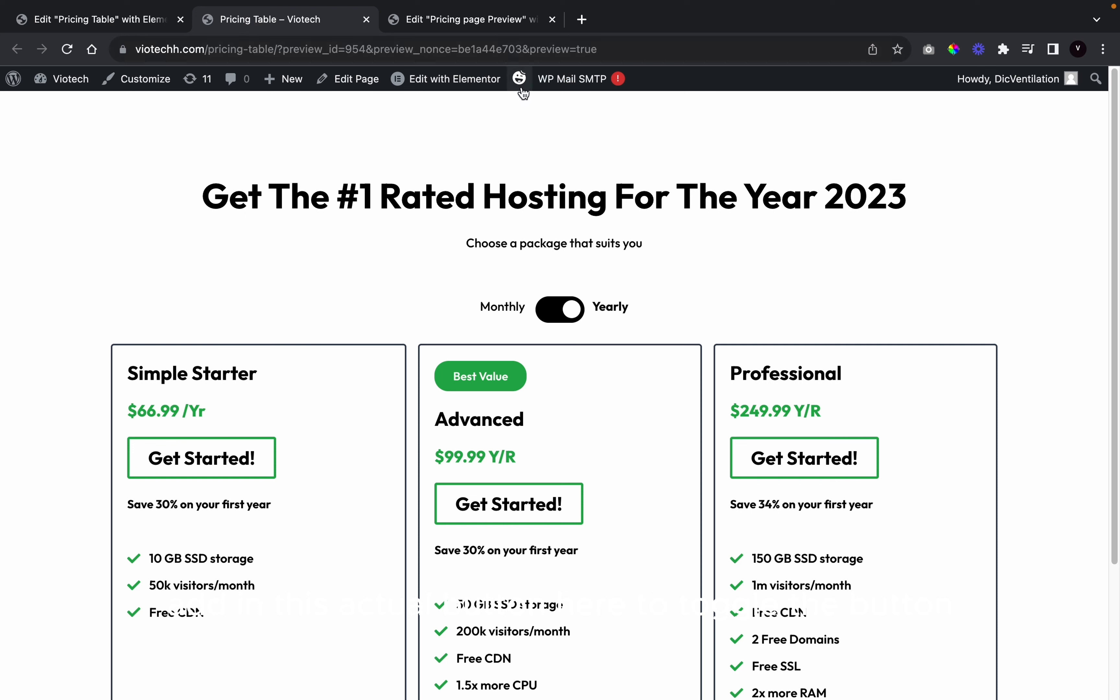
pyautogui.click(467, 19)
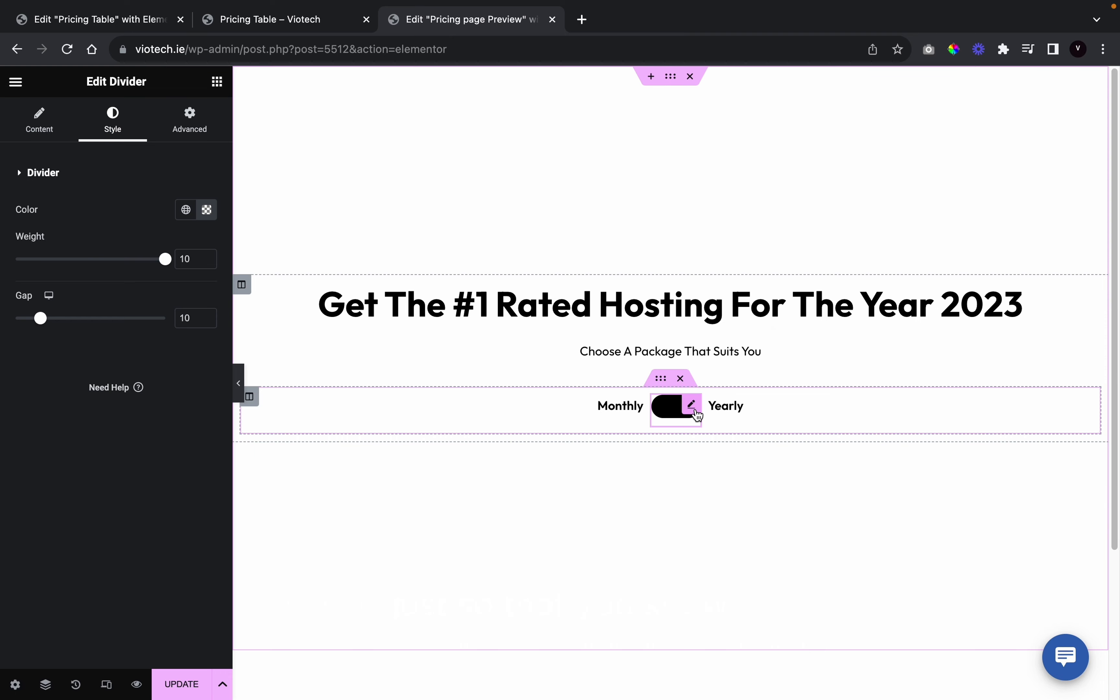
pyautogui.click(206, 138)
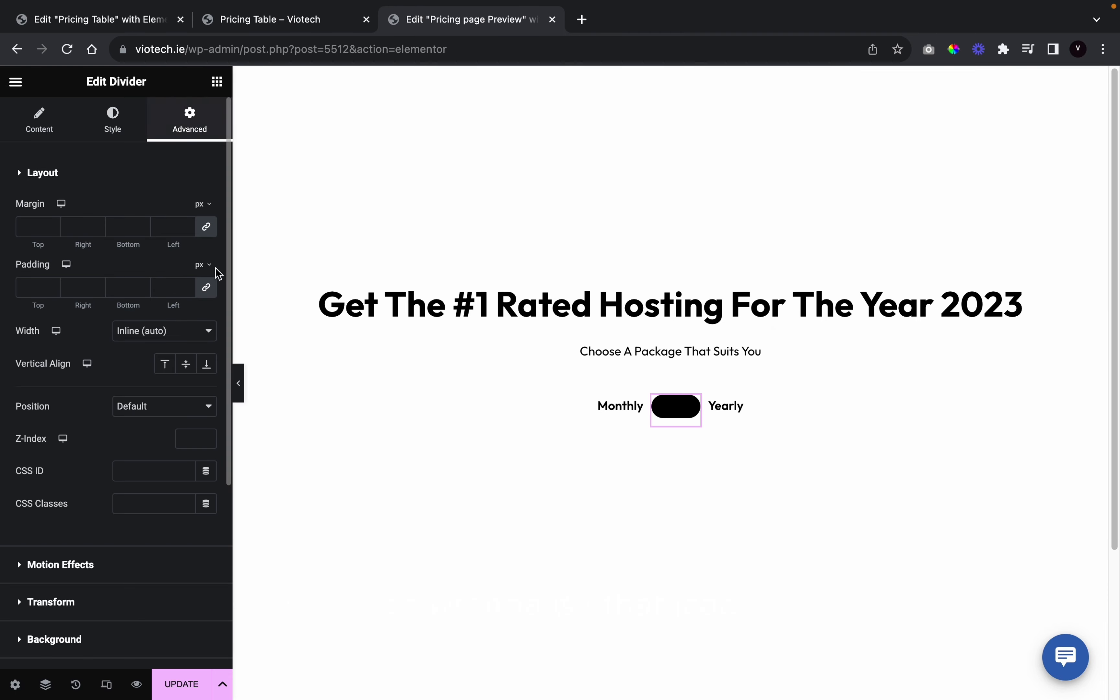
pyautogui.scroll(-5, 85, 557)
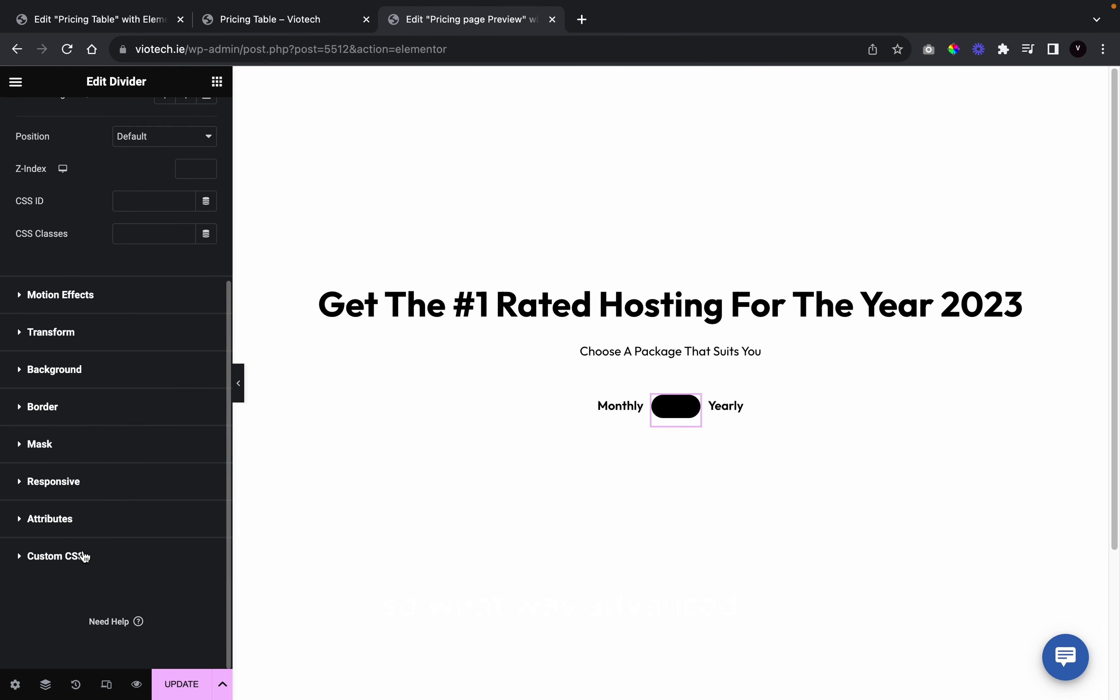
pyautogui.click(52, 566)
pyautogui.press('super+v')
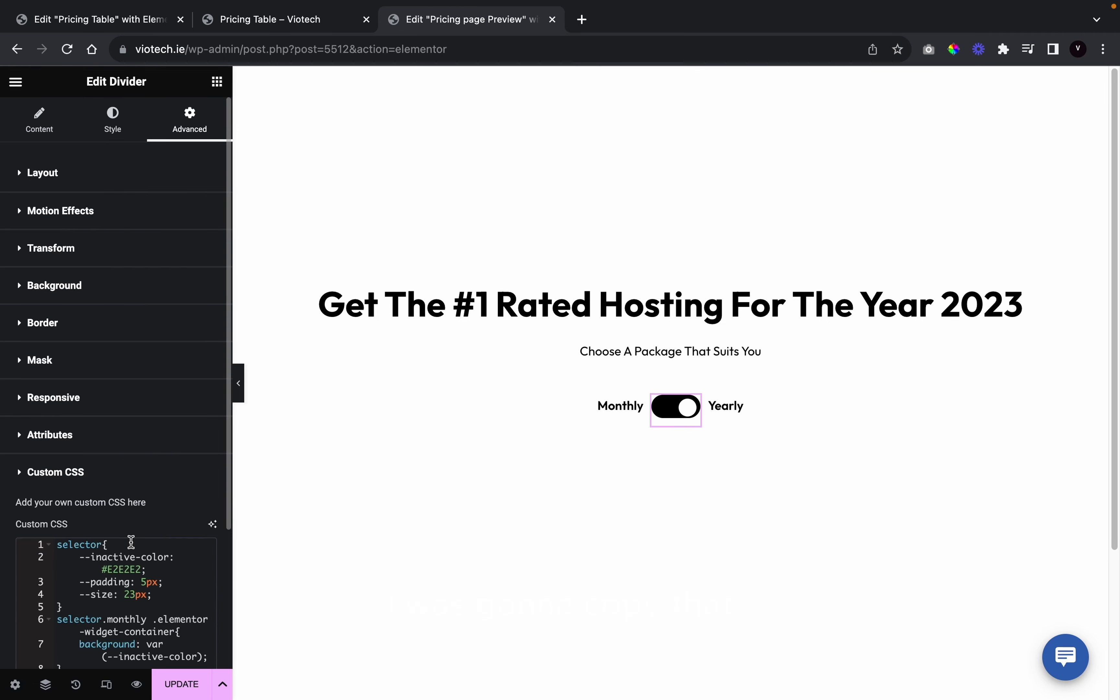
pyautogui.click(244, 397)
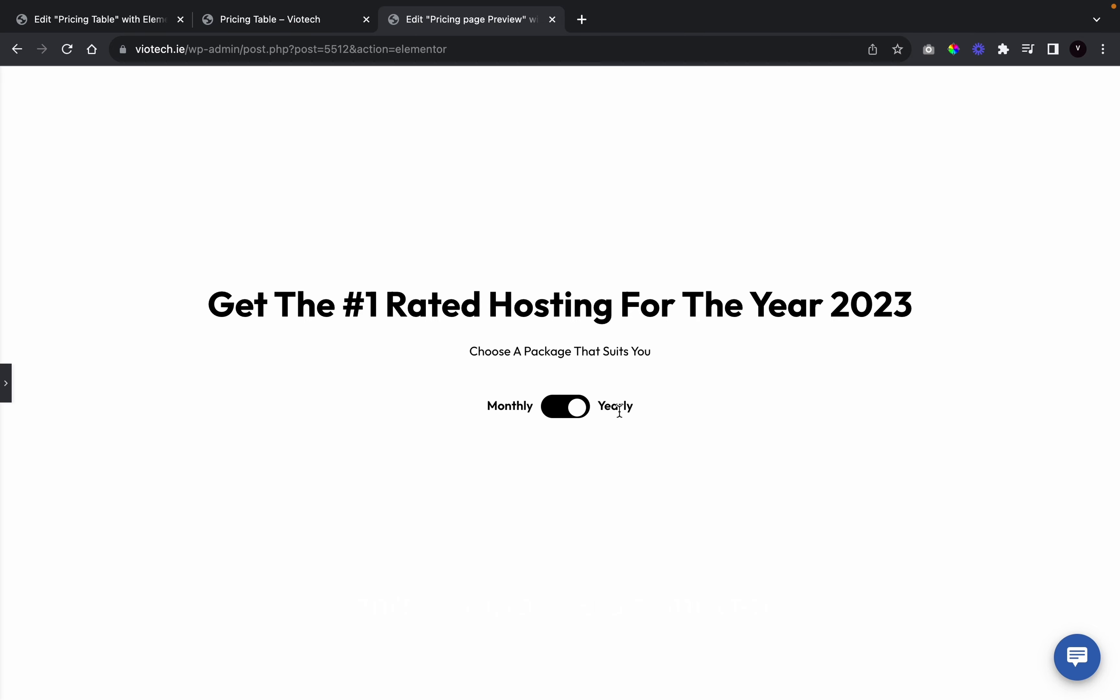
pyautogui.click(5, 383)
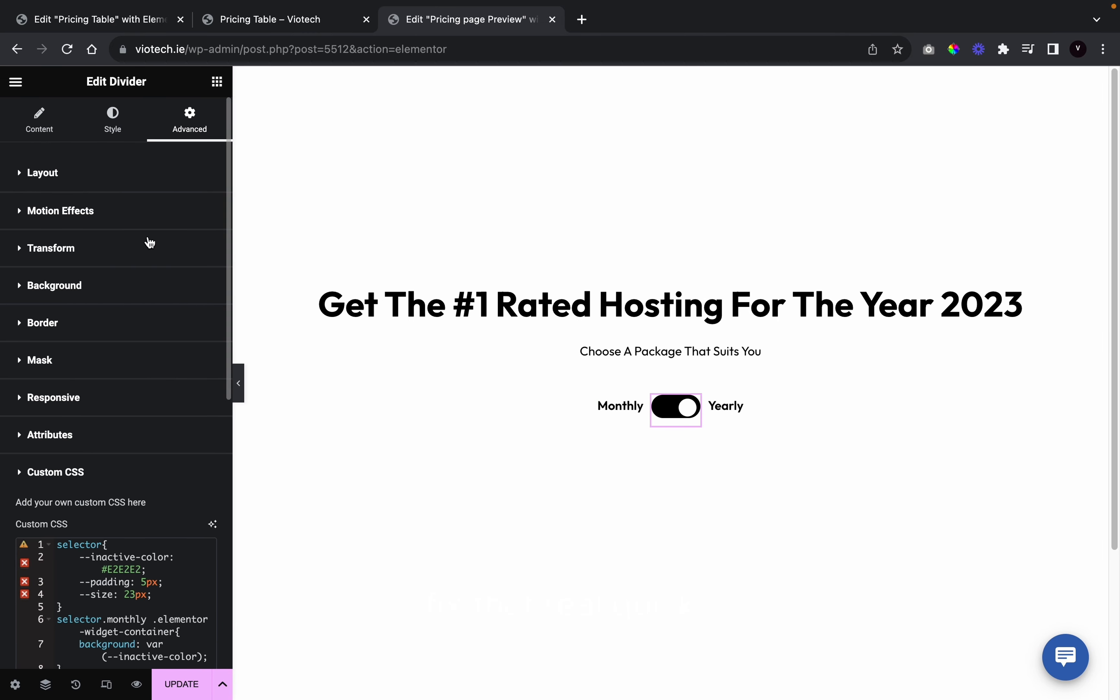
# Set the divider's gap to 12 so the pill fits the round knob, and try the toggle in the preview
pyautogui.click(130, 124)
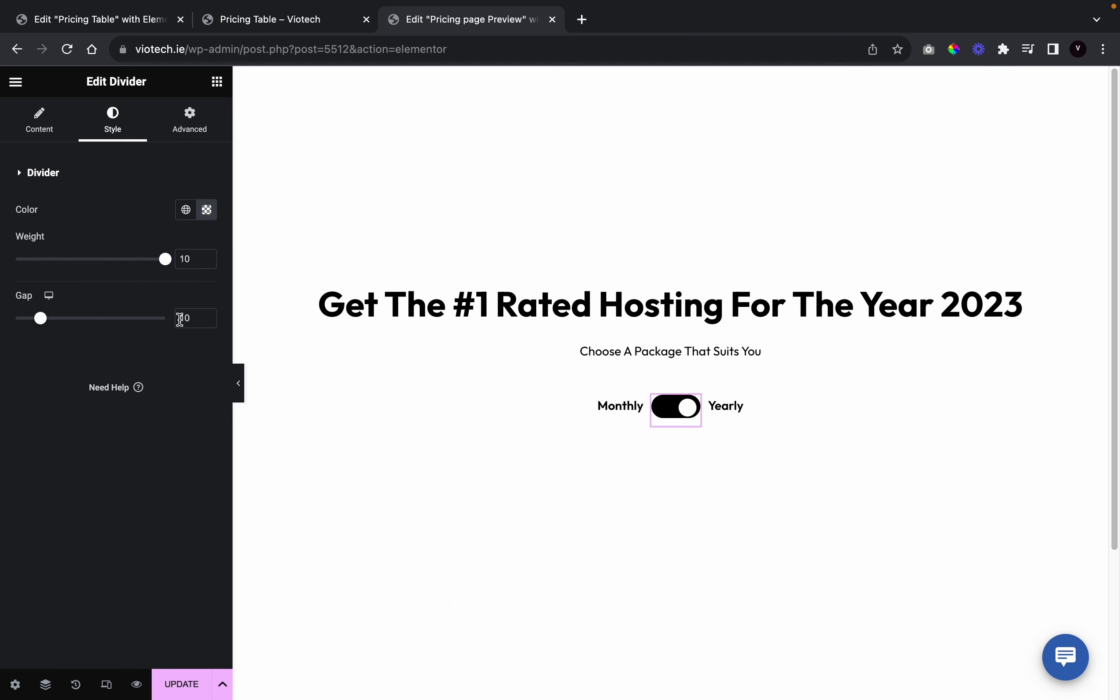
pyautogui.click(210, 321)
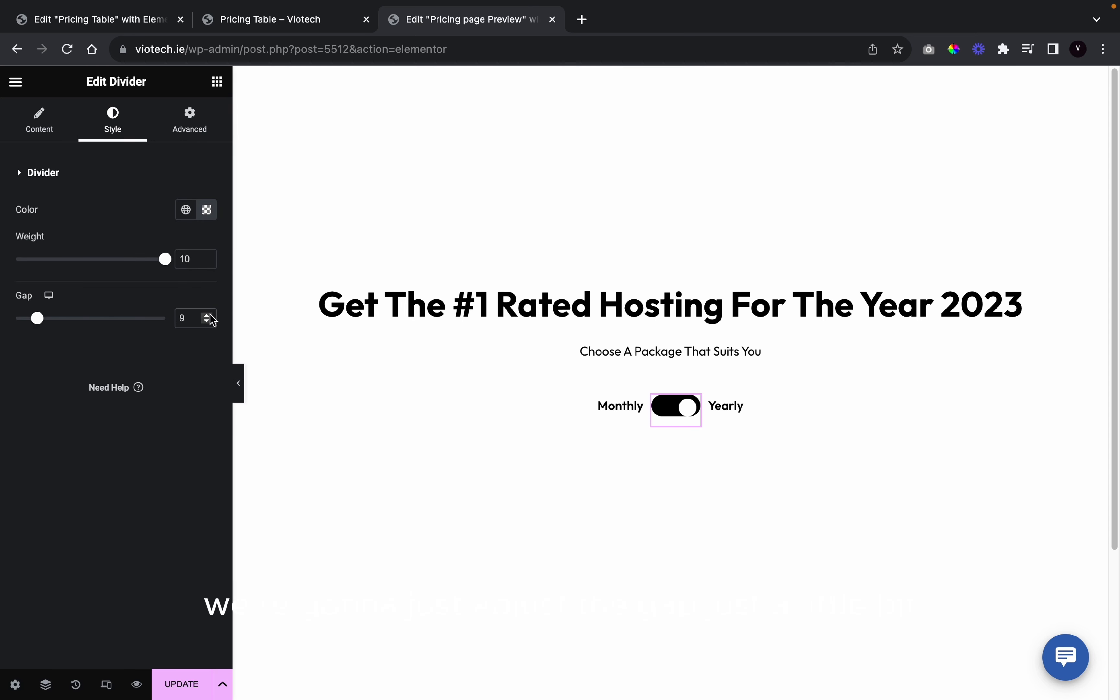
pyautogui.click(211, 316)
pyautogui.click(211, 315)
pyautogui.click(210, 316)
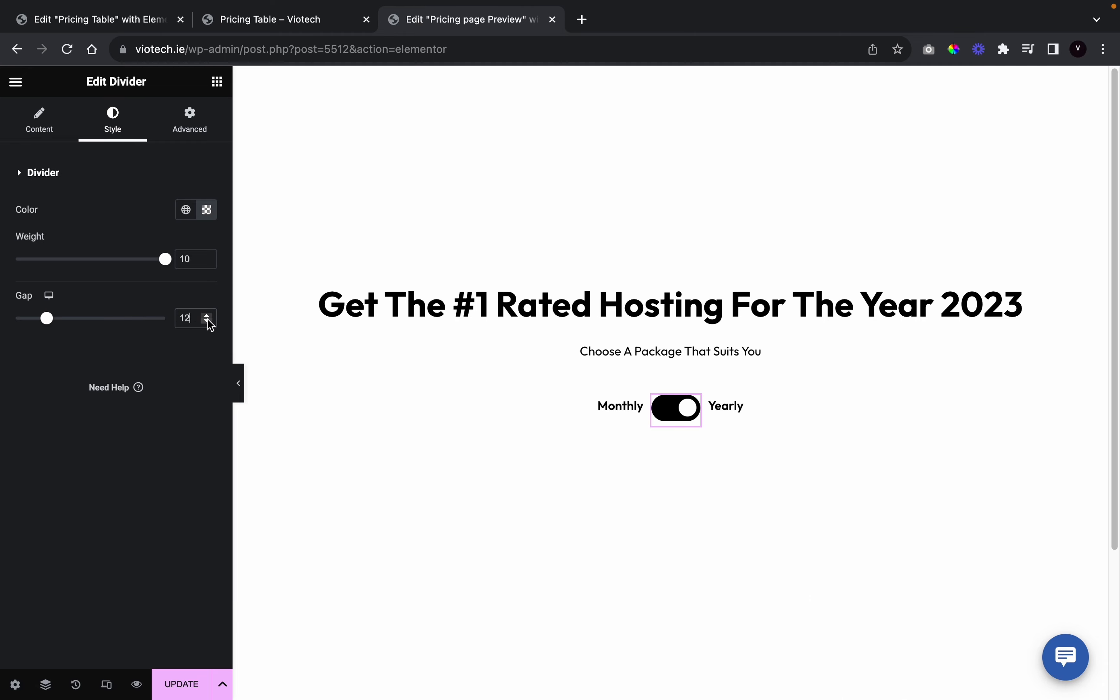
pyautogui.click(210, 321)
pyautogui.click(210, 316)
pyautogui.click(238, 382)
pyautogui.click(565, 402)
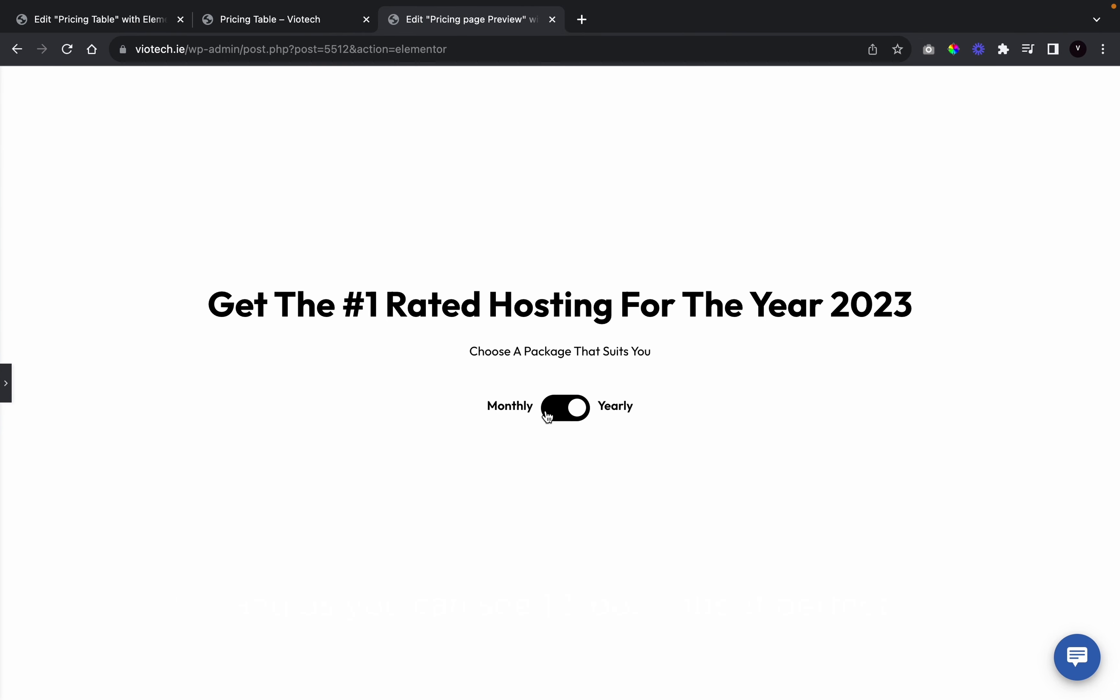
pyautogui.click(567, 414)
# Compare the toggle row with the reference pricing page and examine its three yearly plan columns
pyautogui.click(333, 23)
pyautogui.scroll(-3, 438, 571)
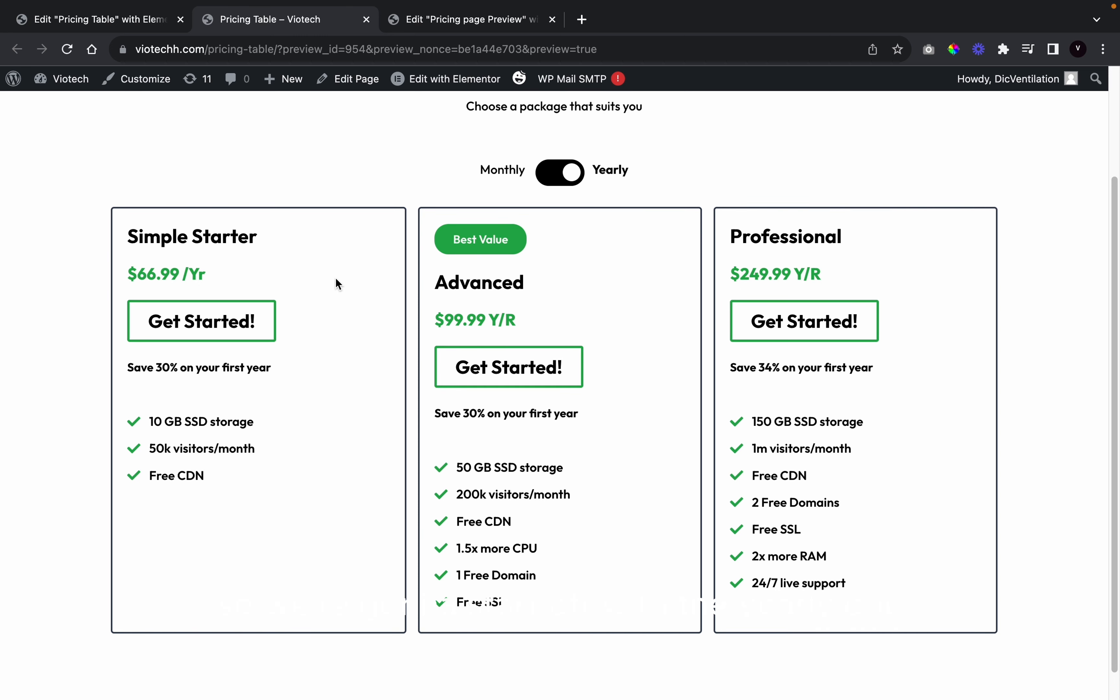
pyautogui.click(473, 23)
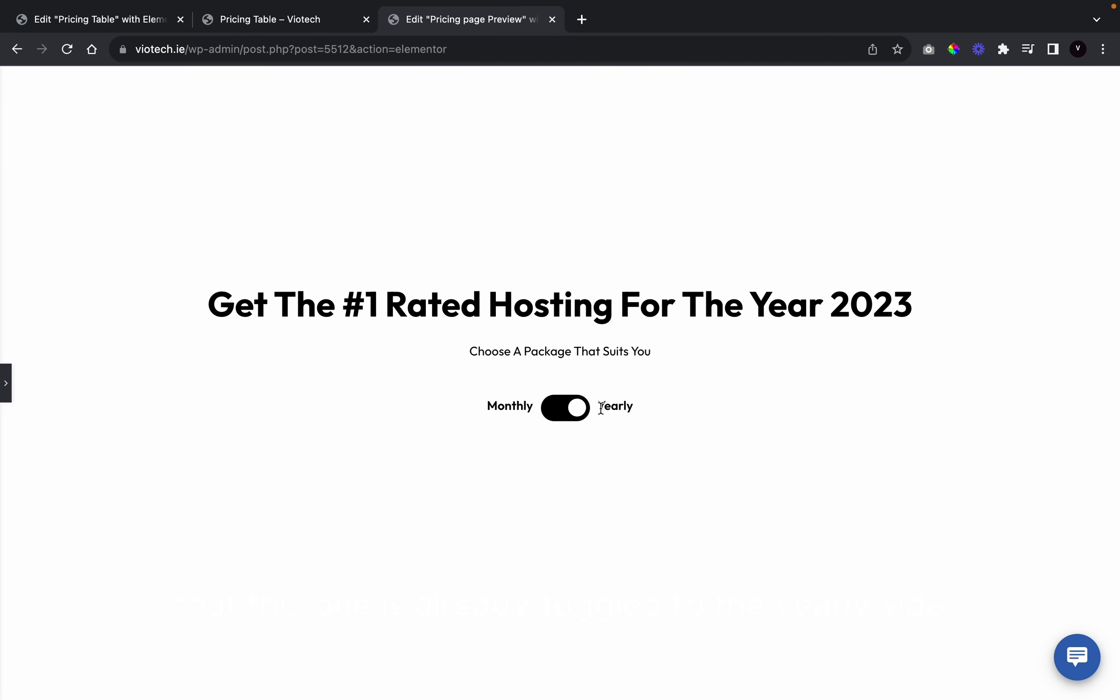
pyautogui.click(310, 21)
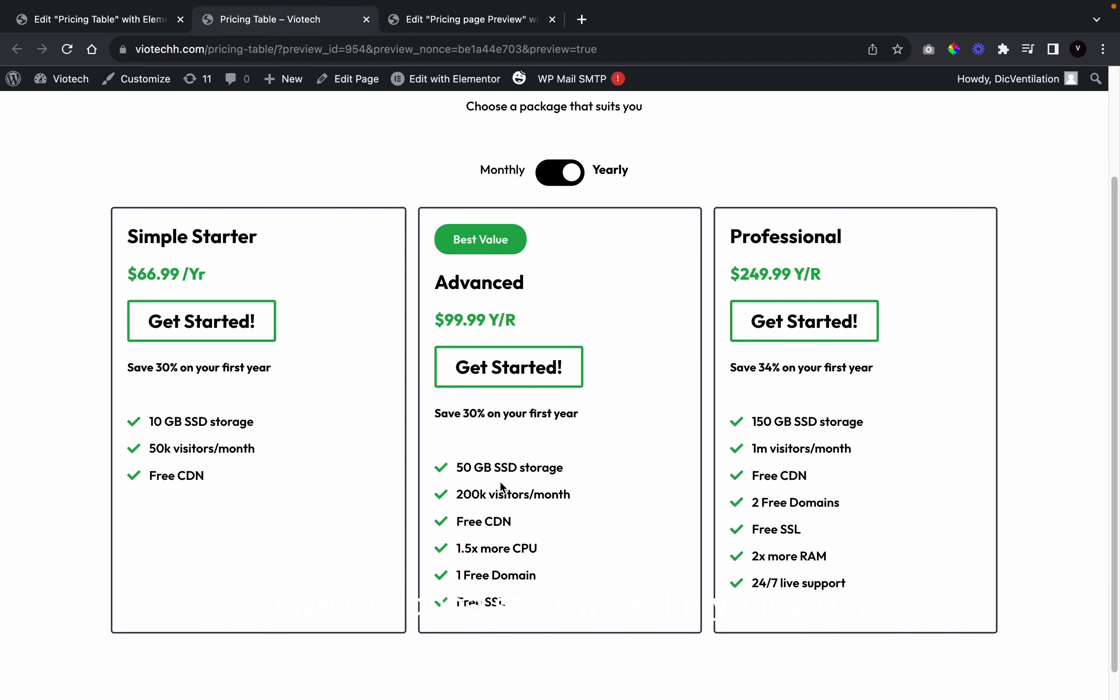
pyautogui.hotkey('ctrl', 'Tab')
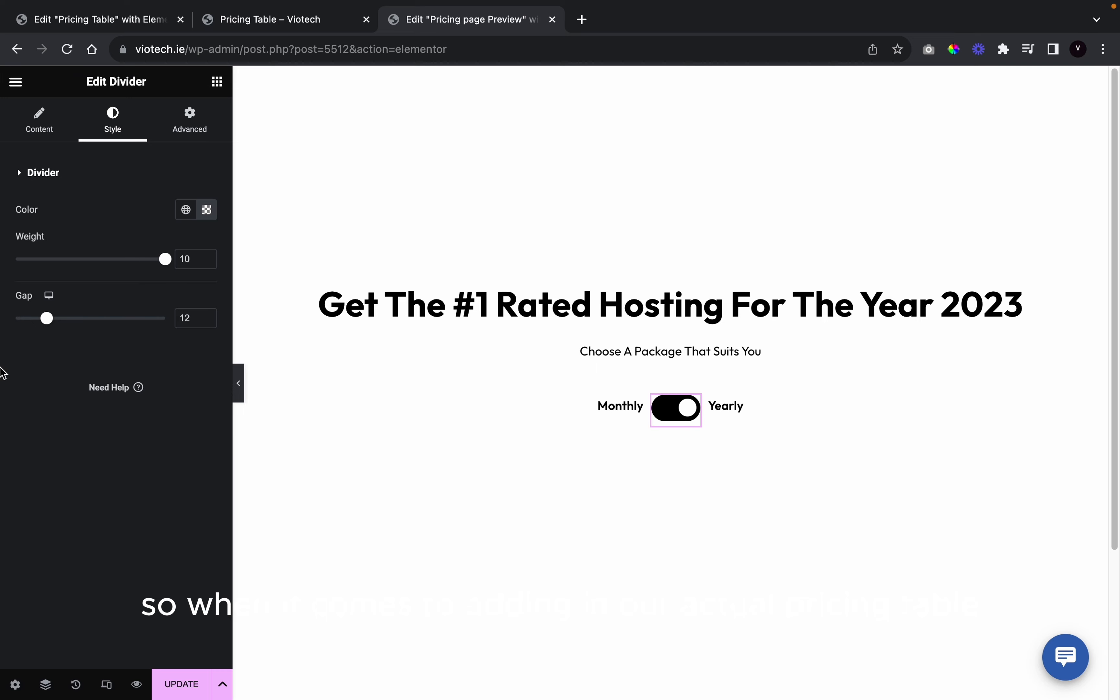
# Save the page, and add a three-column inner section directly below the Monthly/Yearly toggle row
pyautogui.click(177, 678)
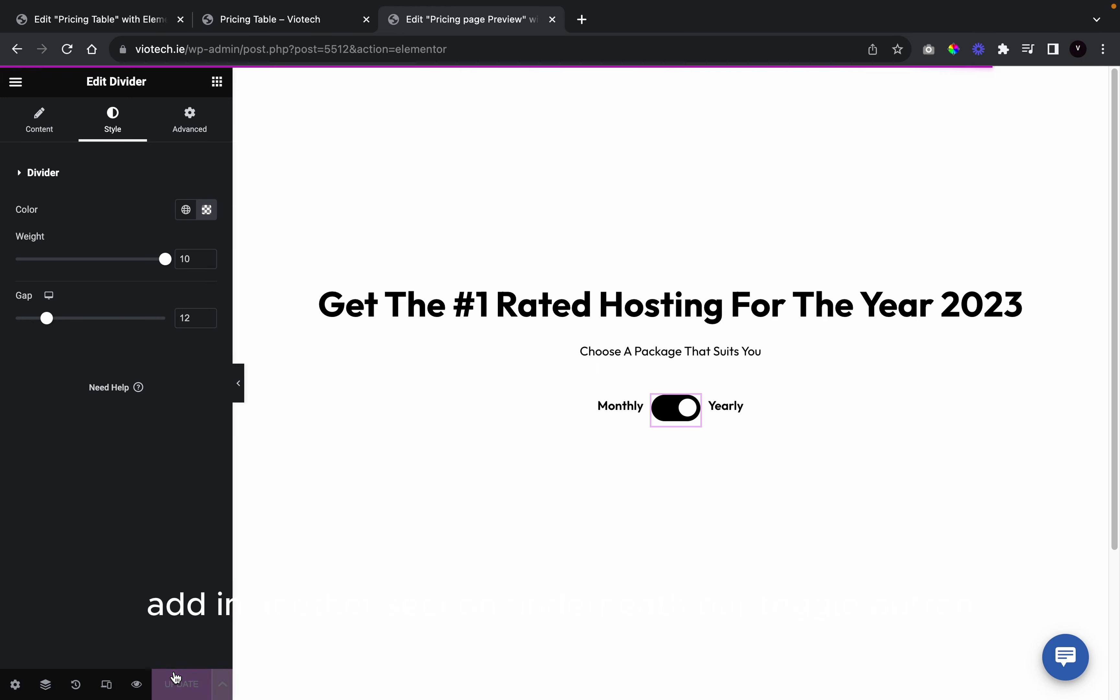
pyautogui.click(218, 82)
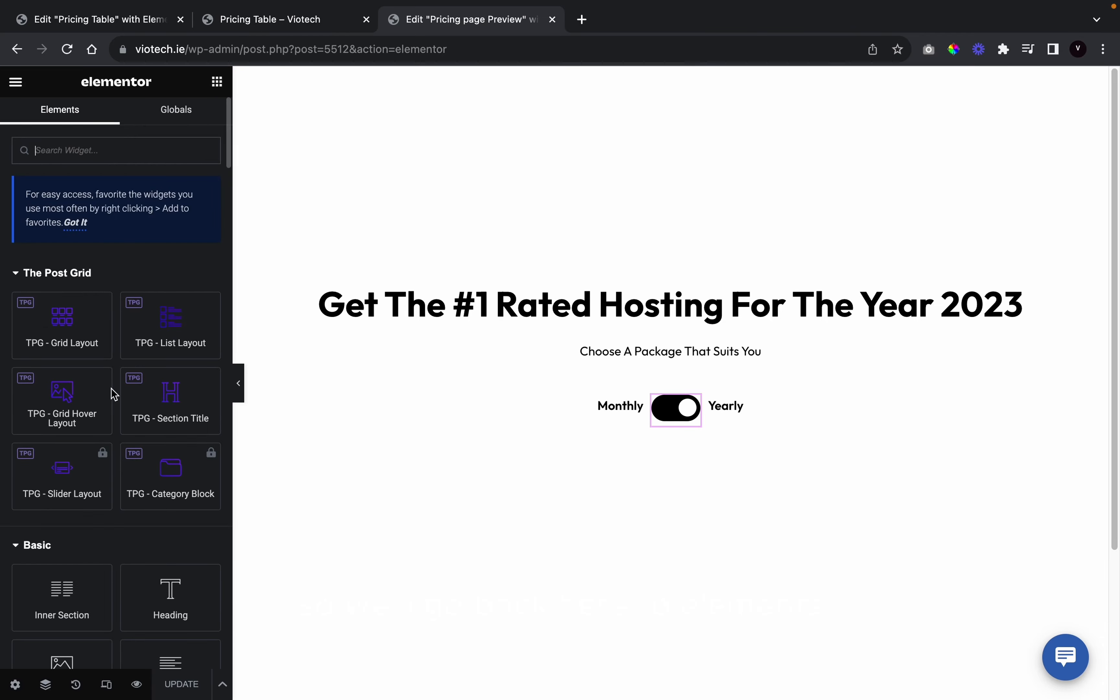
pyautogui.scroll(-5, 115, 482)
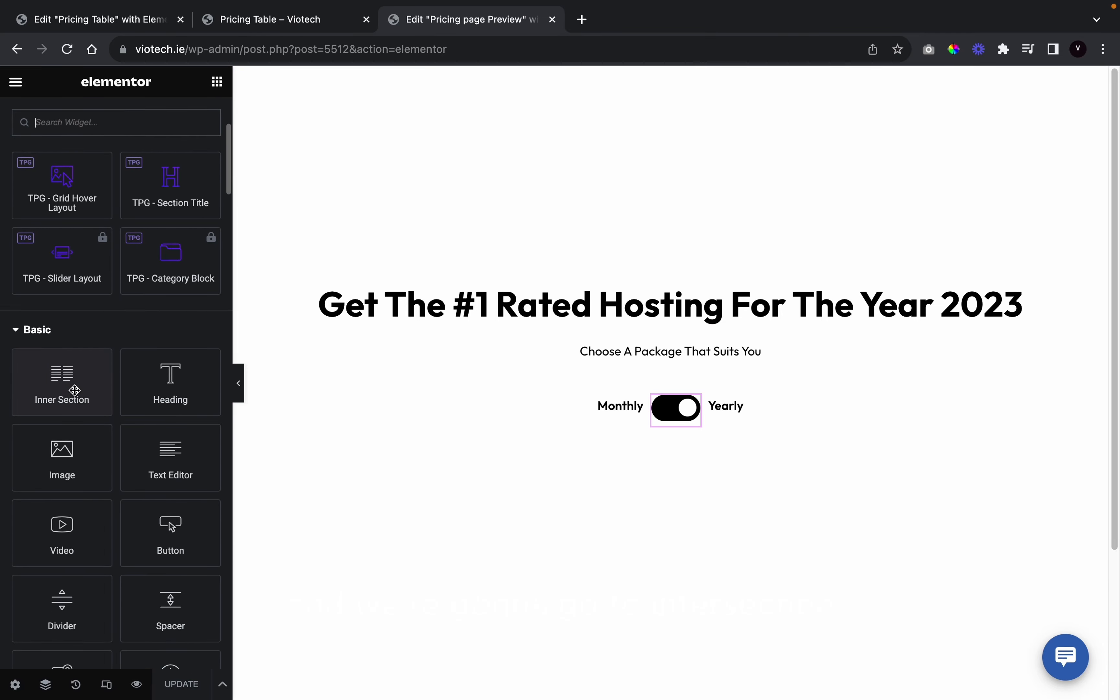
pyautogui.moveTo(74, 389); pyautogui.dragTo(769, 458)
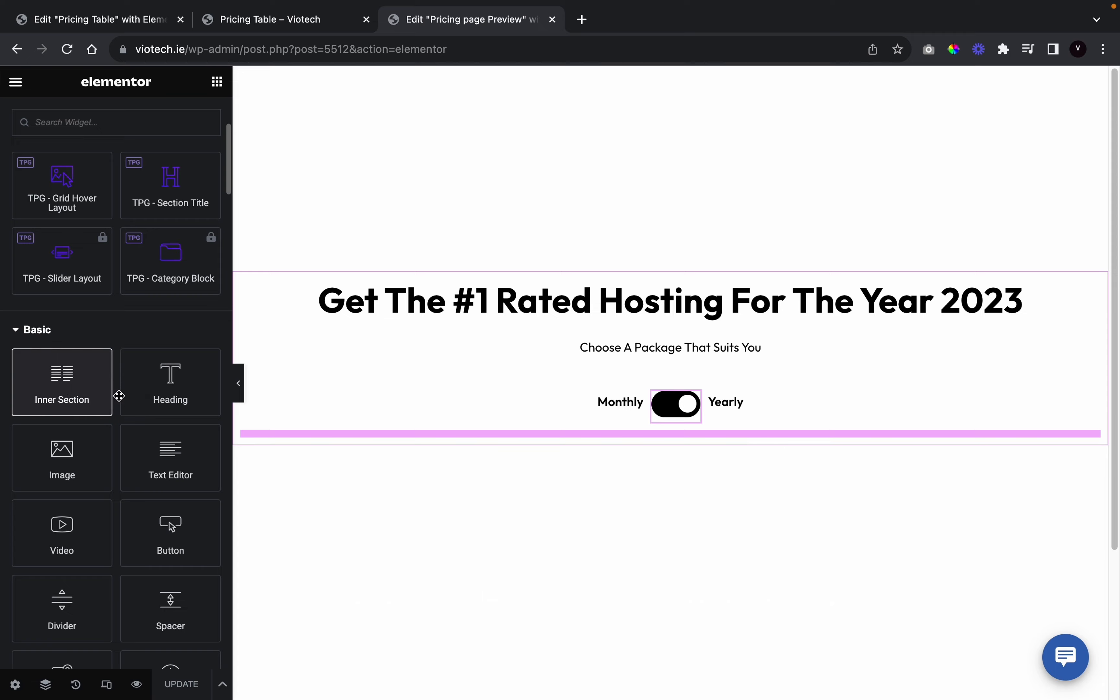
pyautogui.moveTo(62, 382); pyautogui.dragTo(621, 431)
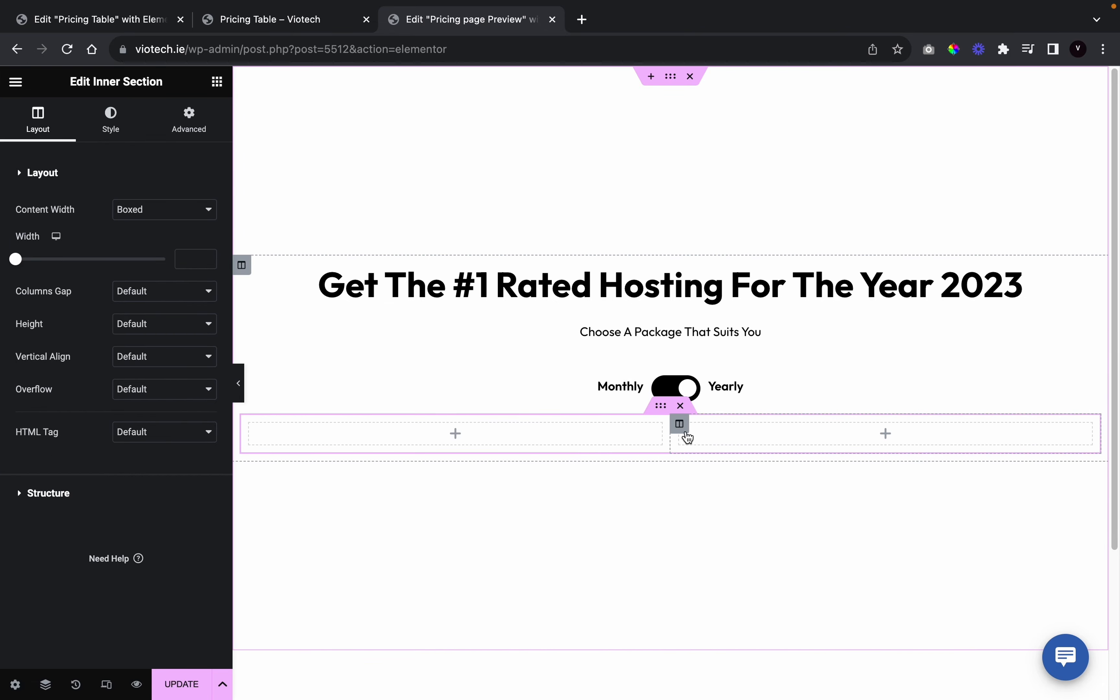
pyautogui.rightClick(686, 429)
pyautogui.click(749, 500)
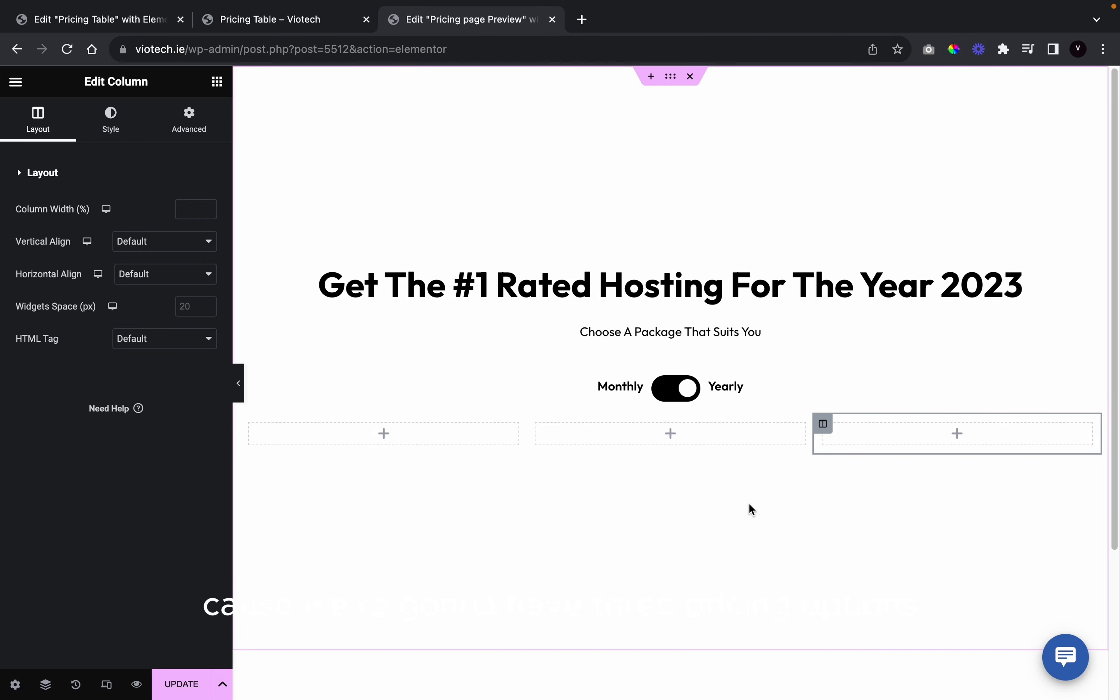
# After checking the reference plan names, add a heading to the first column with the title "Starter Simple"
pyautogui.click(288, 24)
pyautogui.scroll(-4, 310, 512)
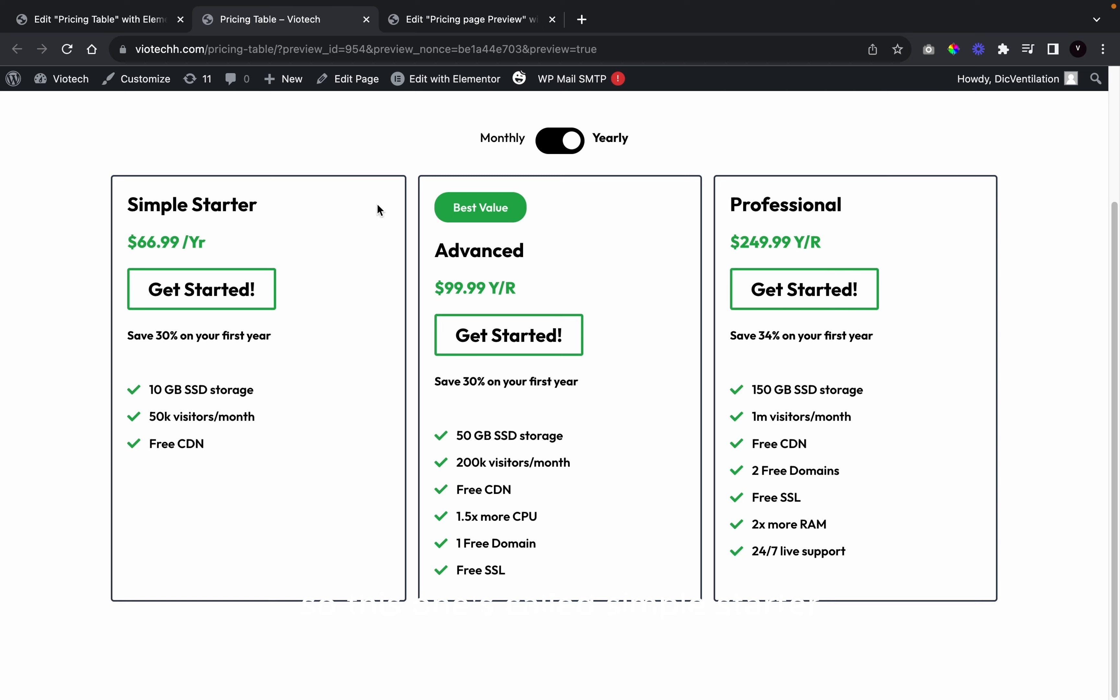
pyautogui.click(468, 19)
pyautogui.click(218, 83)
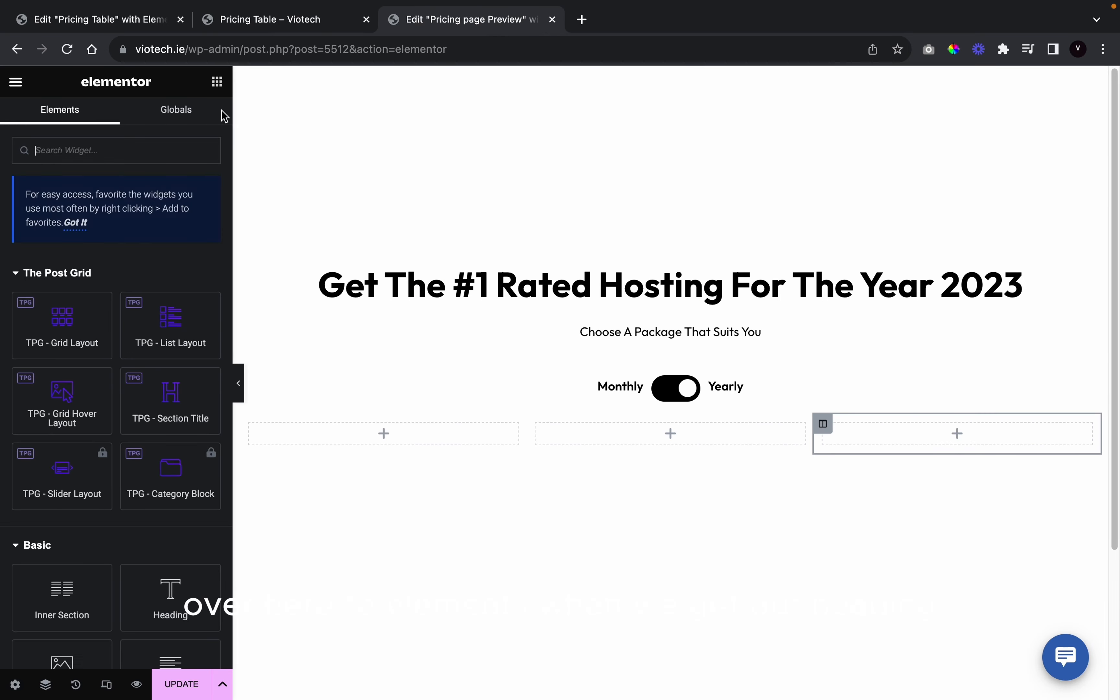
pyautogui.moveTo(184, 620); pyautogui.dragTo(406, 440)
pyautogui.tripleClick(104, 236)
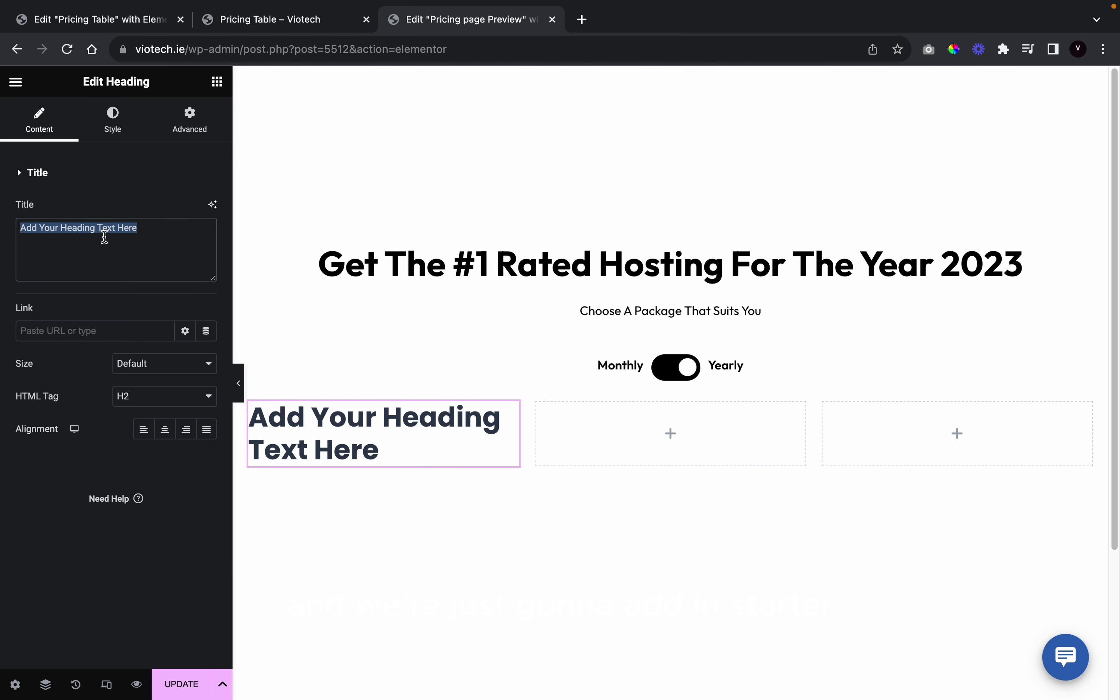
pyautogui.write('Star')
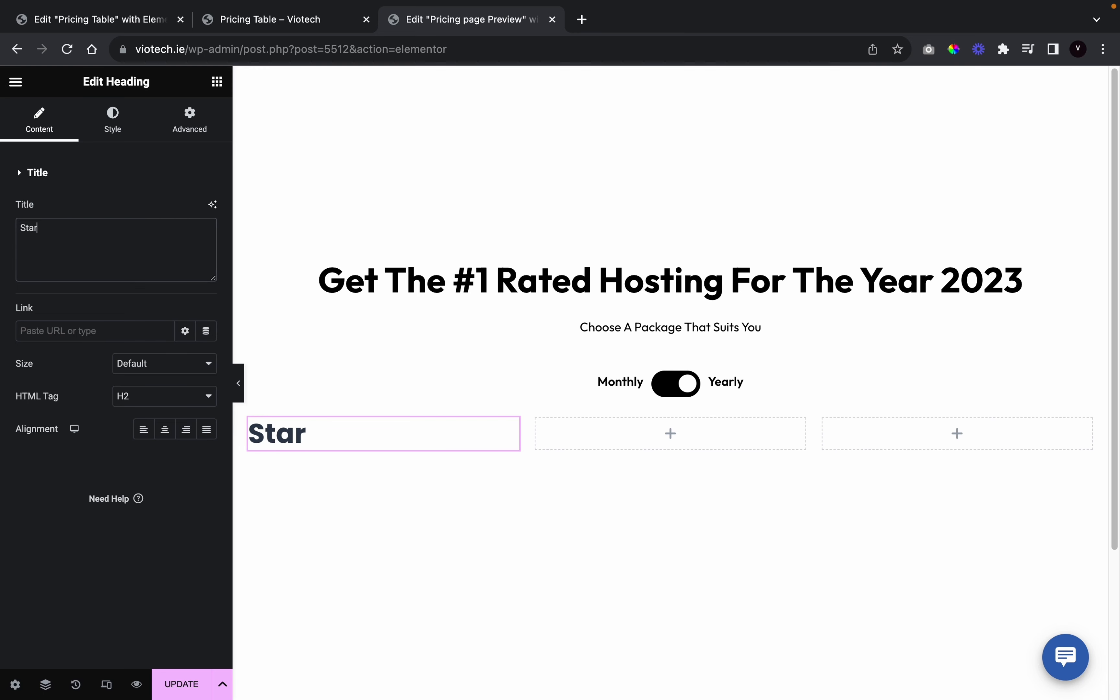
pyautogui.write('ter Sim')
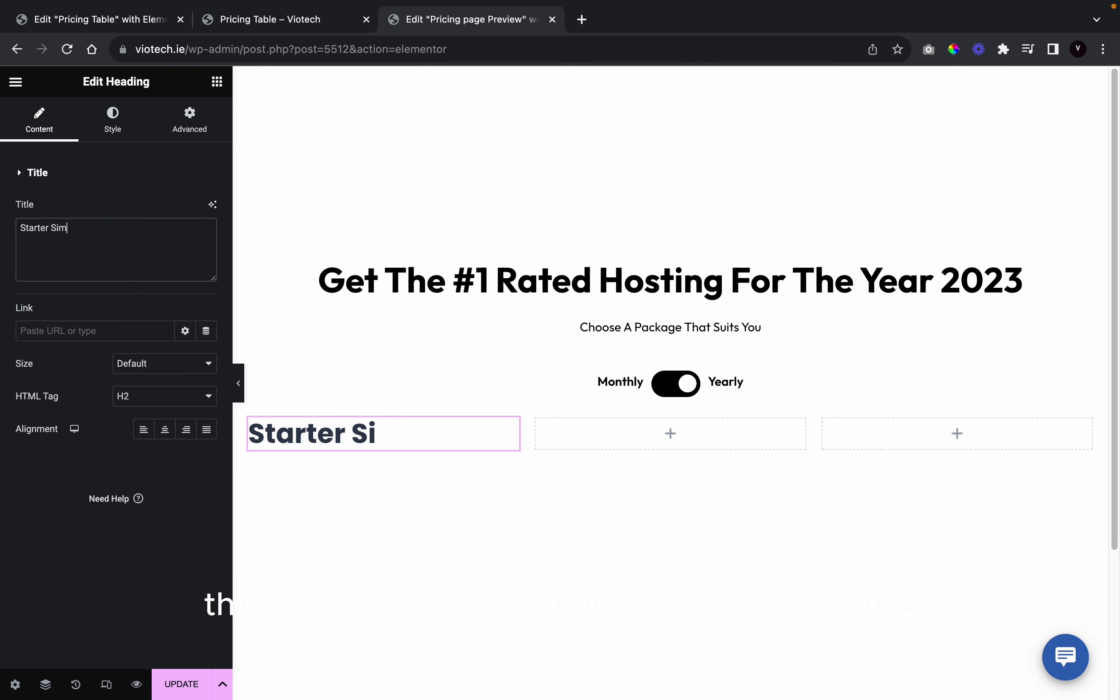
pyautogui.write('ol')
pyautogui.write('e')
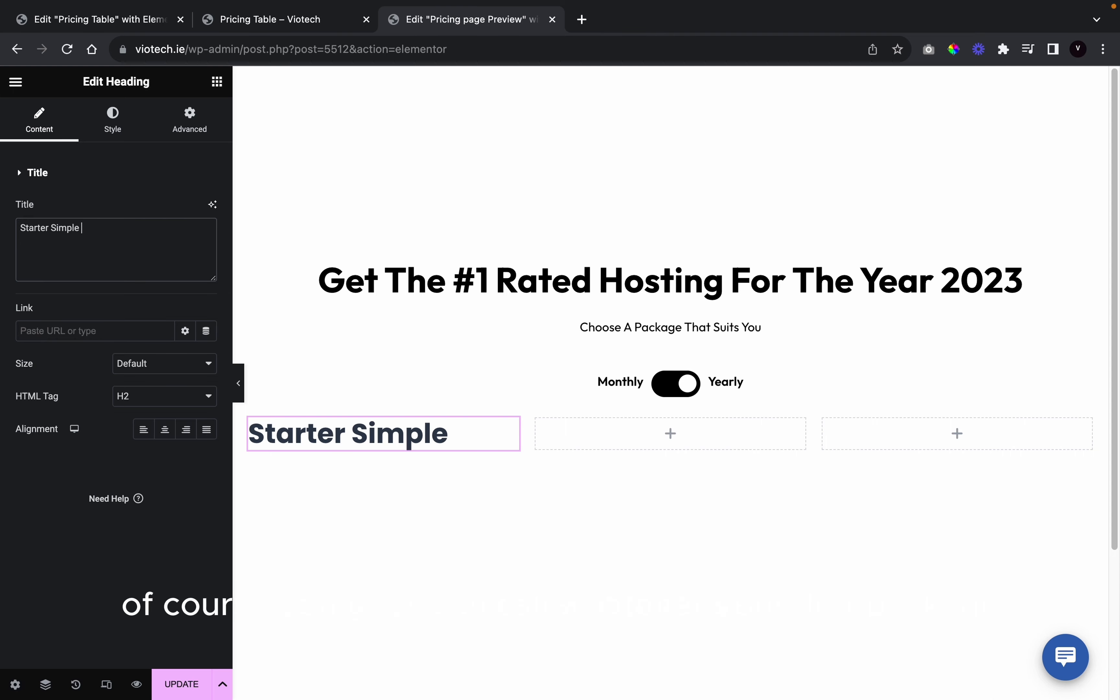
# Set the "Starter Simple" heading's text color to global black #000000 and its font to Outfit at 24 px
pyautogui.click(113, 121)
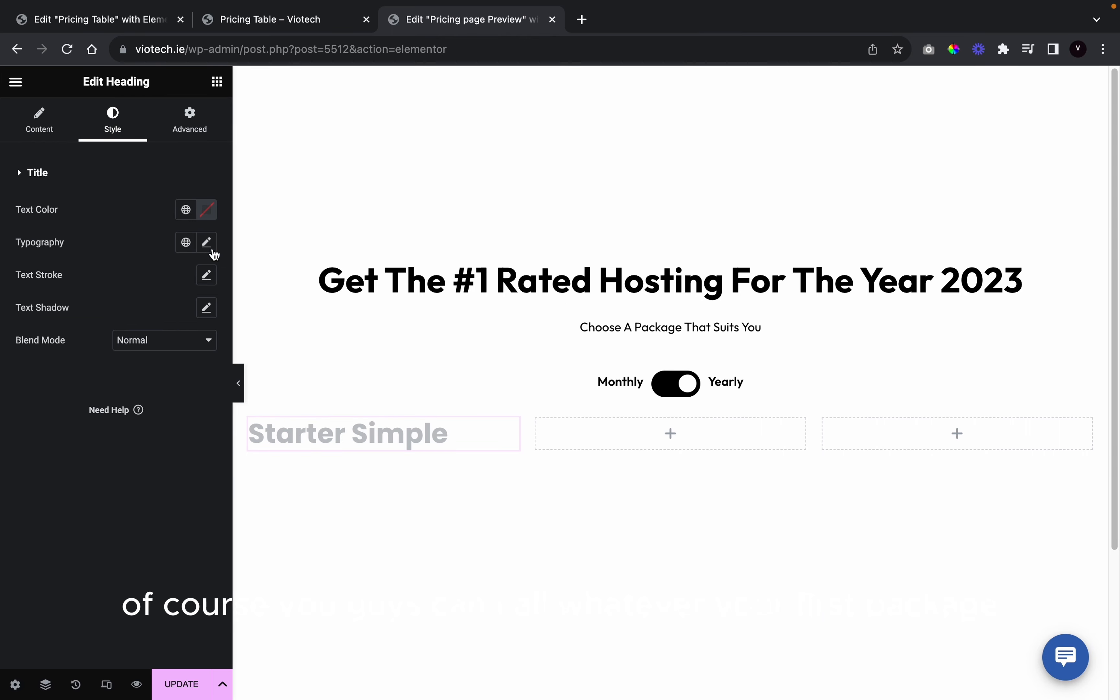
pyautogui.click(181, 217)
pyautogui.click(96, 438)
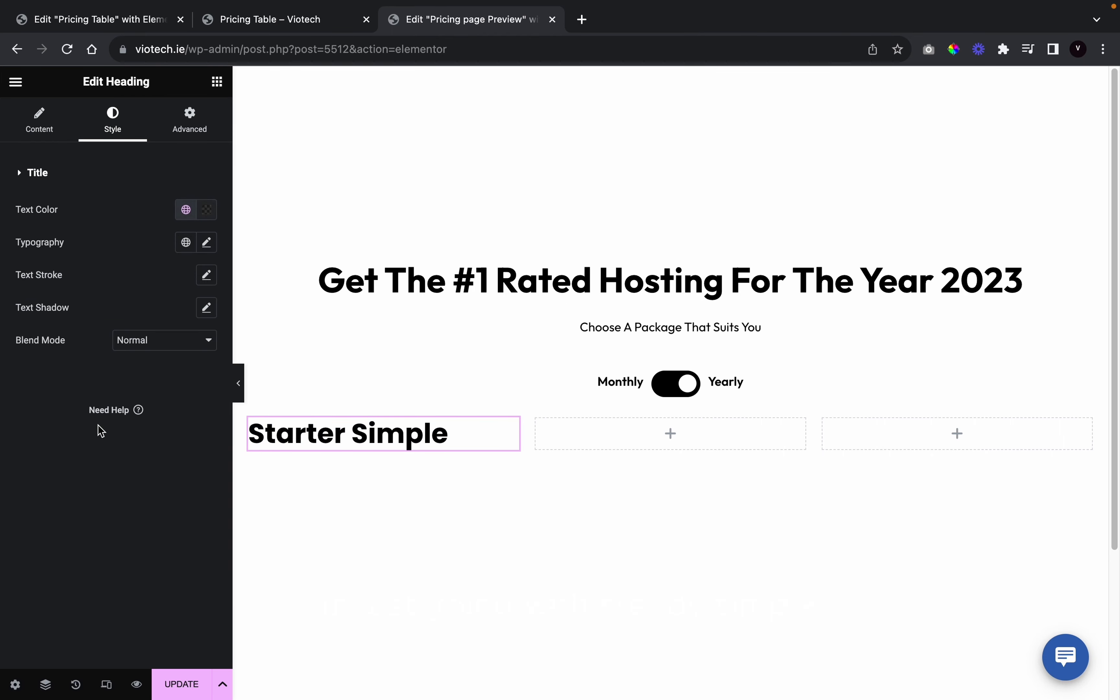
pyautogui.click(207, 243)
pyautogui.click(172, 318)
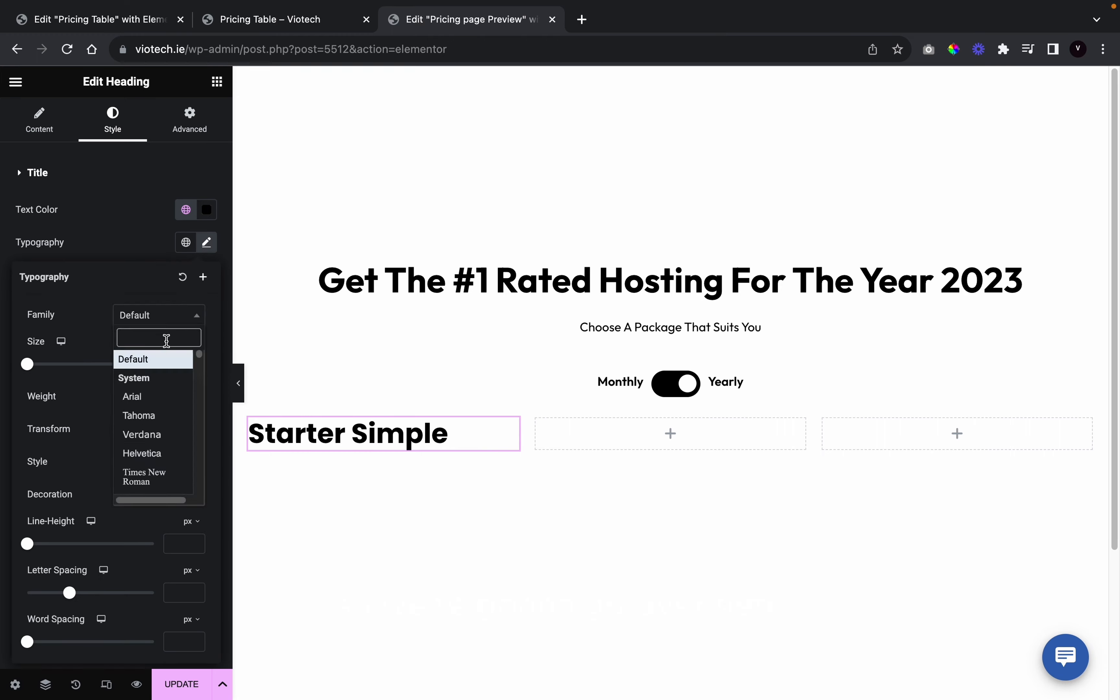
pyautogui.write('outfit')
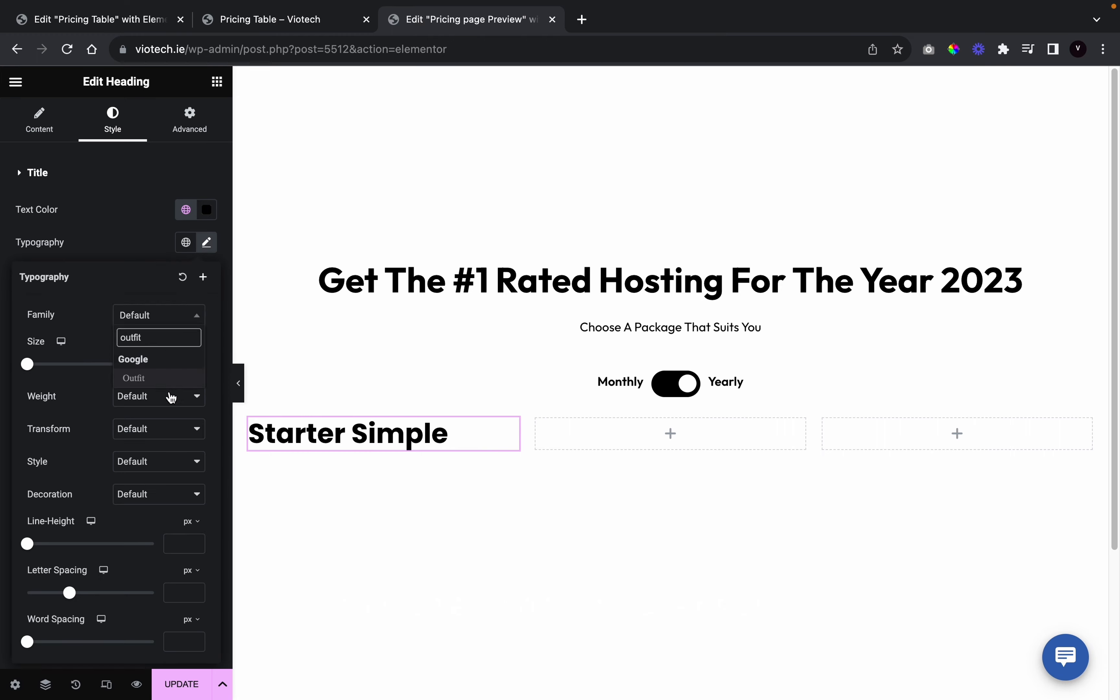
pyautogui.click(174, 383)
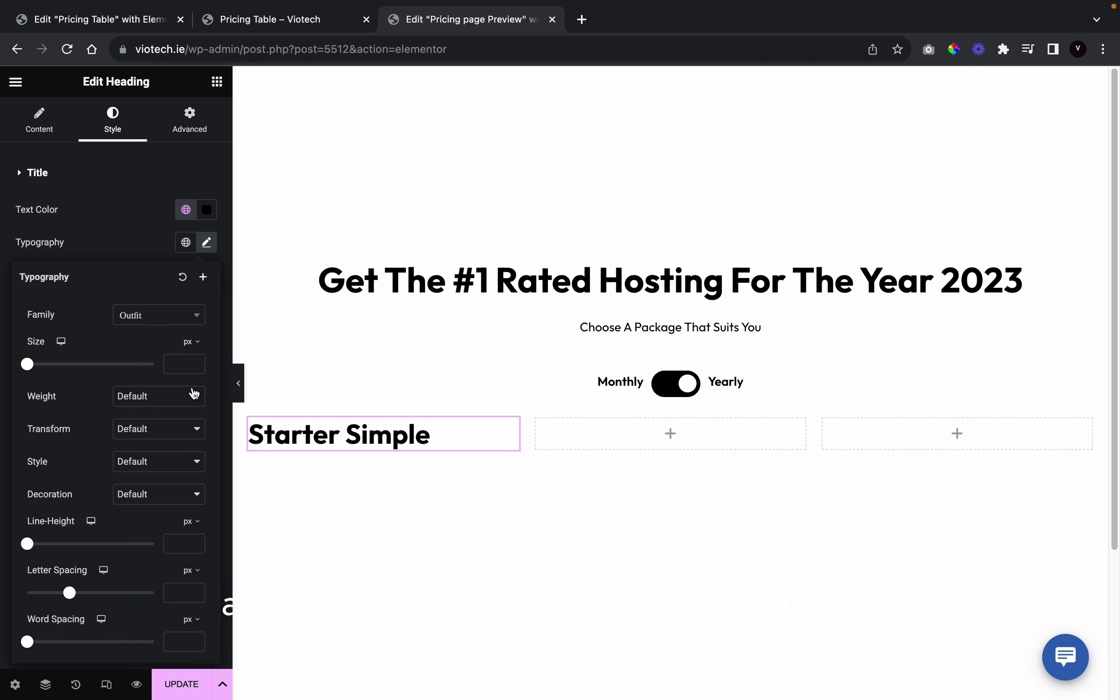
pyautogui.click(195, 361)
pyautogui.moveTo(195, 363); pyautogui.dragTo(194, 363)
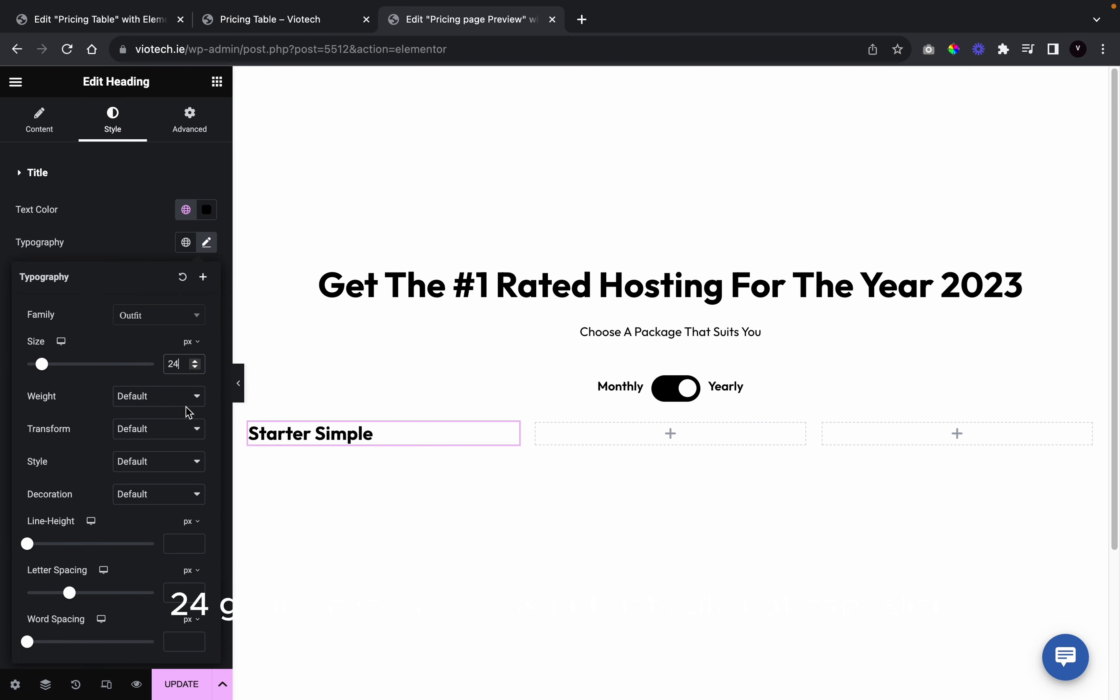
# Set the "Starter Simple" heading's text transform to Capitalize and its weight to 700 (Bold)
pyautogui.click(170, 431)
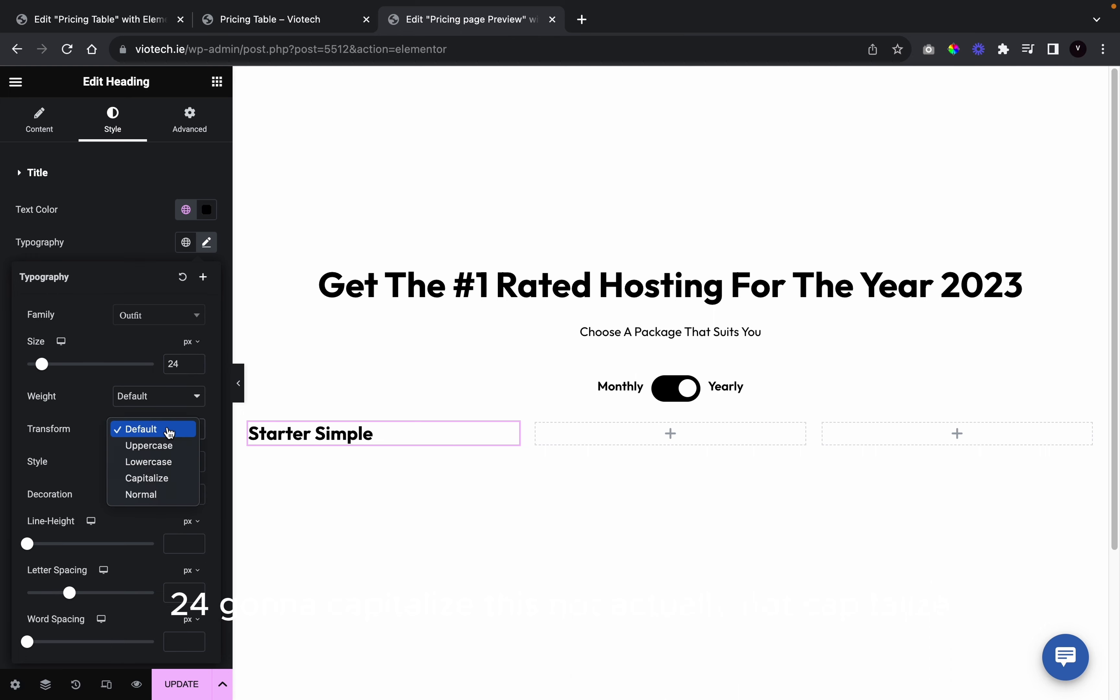
pyautogui.click(156, 482)
pyautogui.click(178, 432)
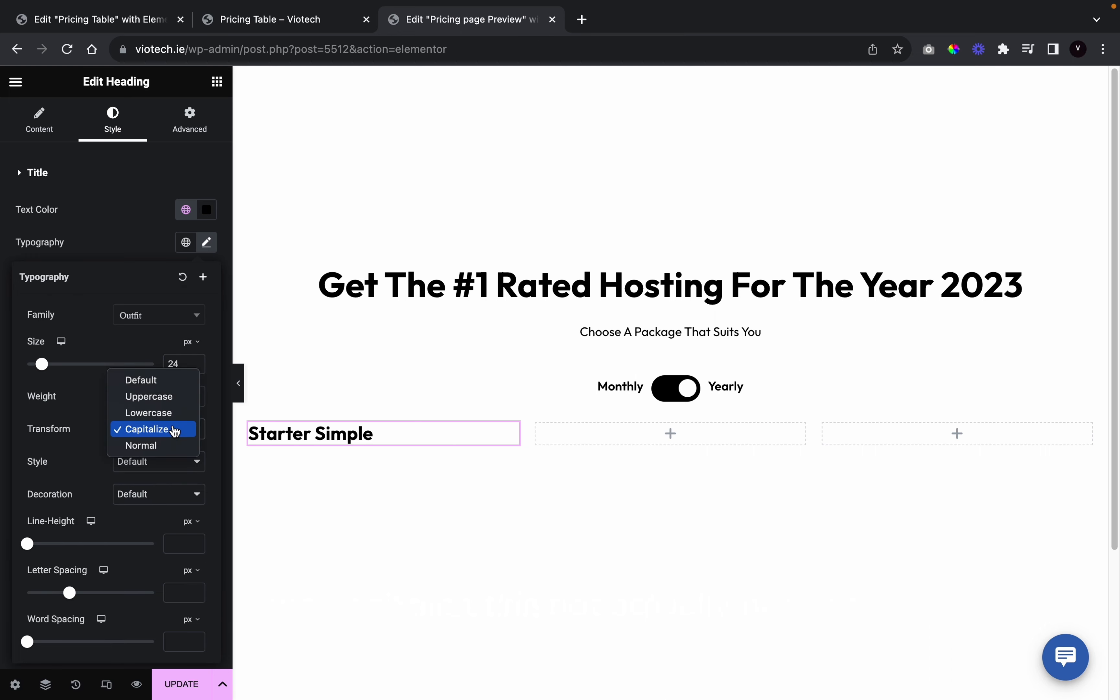
pyautogui.click(175, 430)
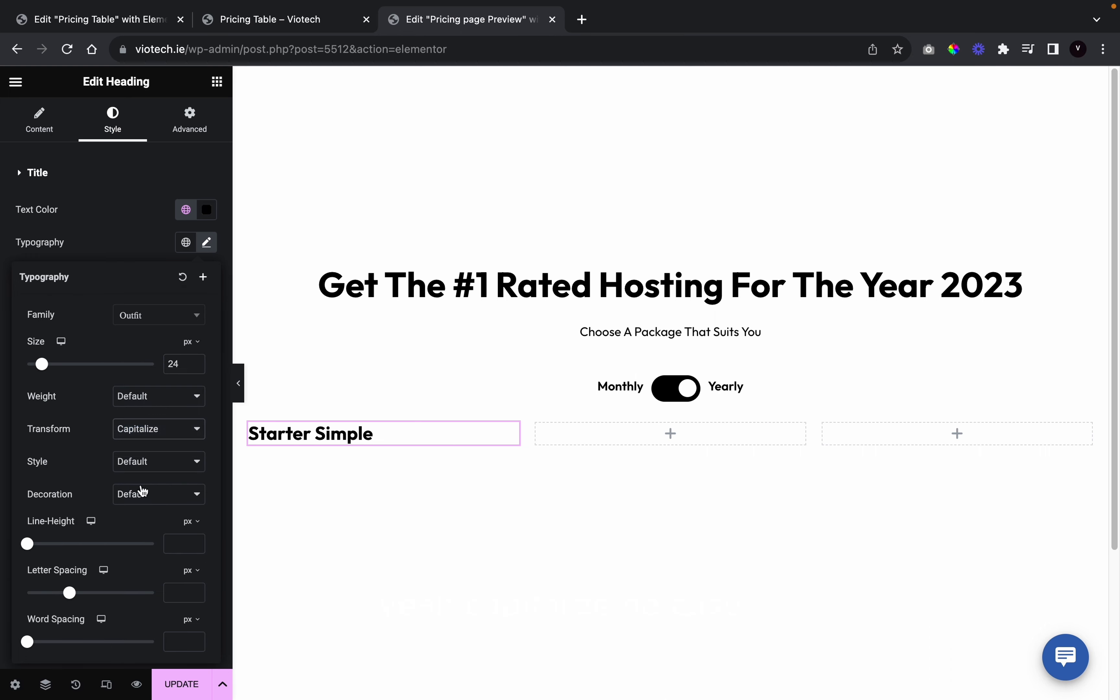
pyautogui.click(159, 395)
pyautogui.click(171, 357)
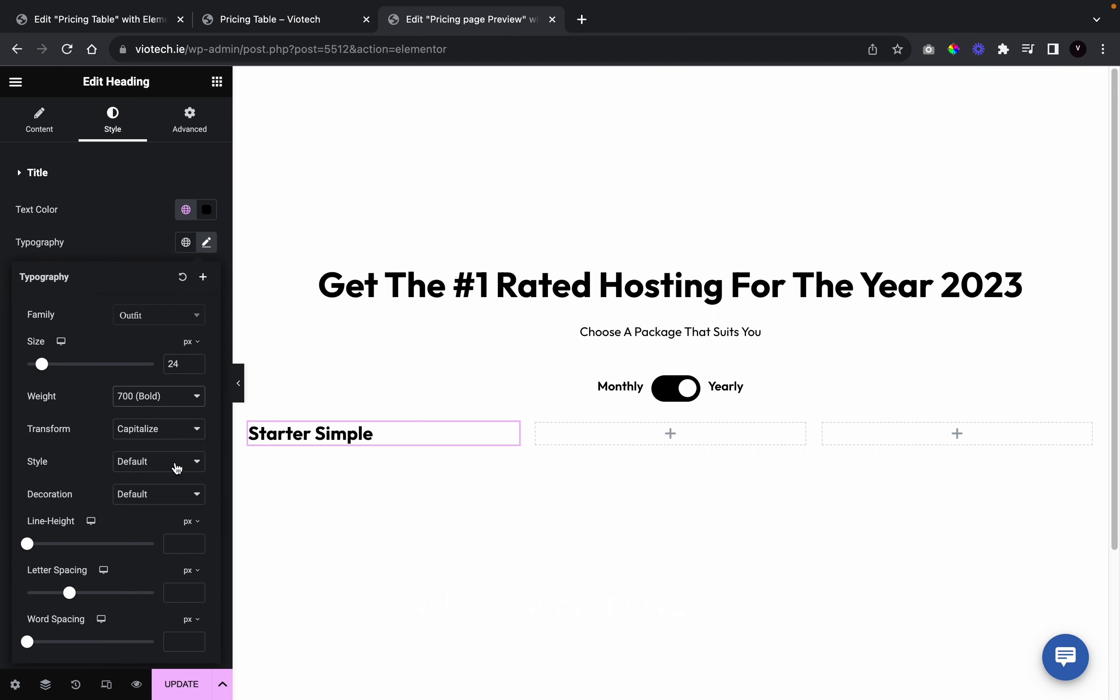
pyautogui.click(137, 243)
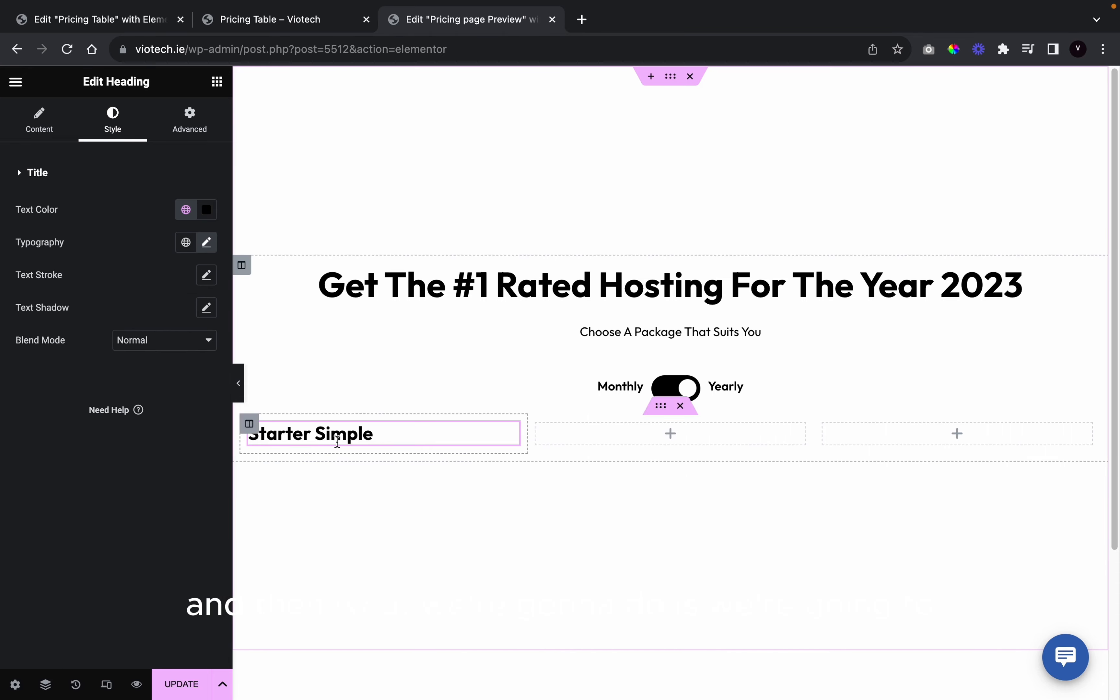
# After checking the reference price, duplicate the "Starter Simple" heading and change the copy's title to "$66.99/ yr"
pyautogui.click(250, 23)
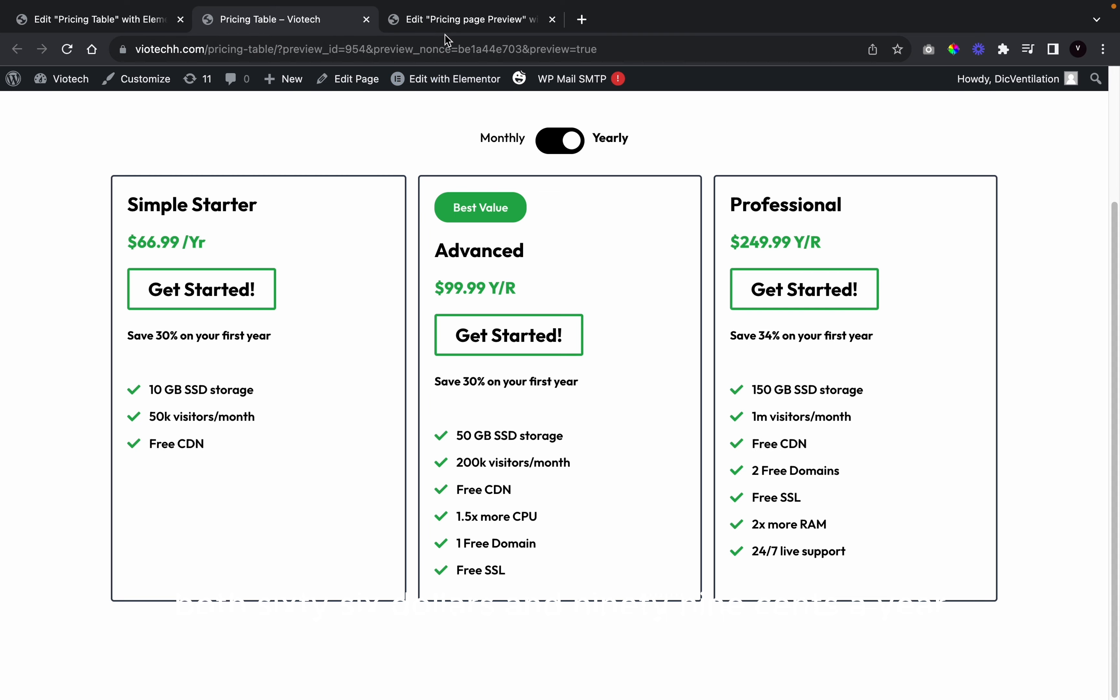
pyautogui.click(446, 23)
pyautogui.rightClick(359, 433)
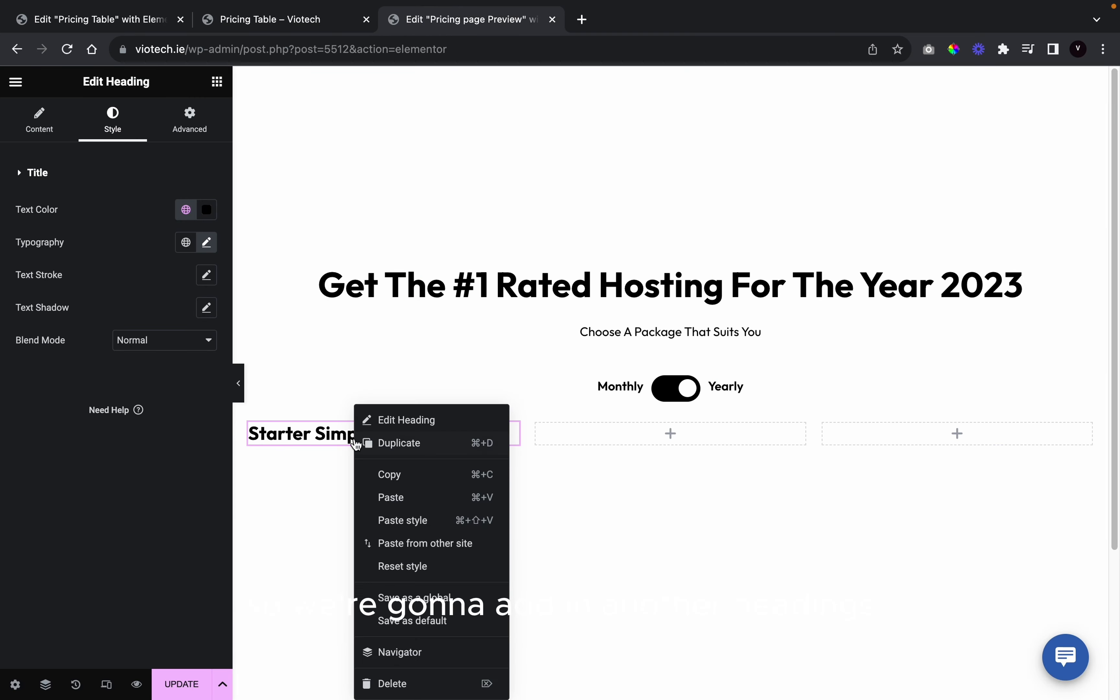
pyautogui.click(399, 451)
pyautogui.tripleClick(114, 230)
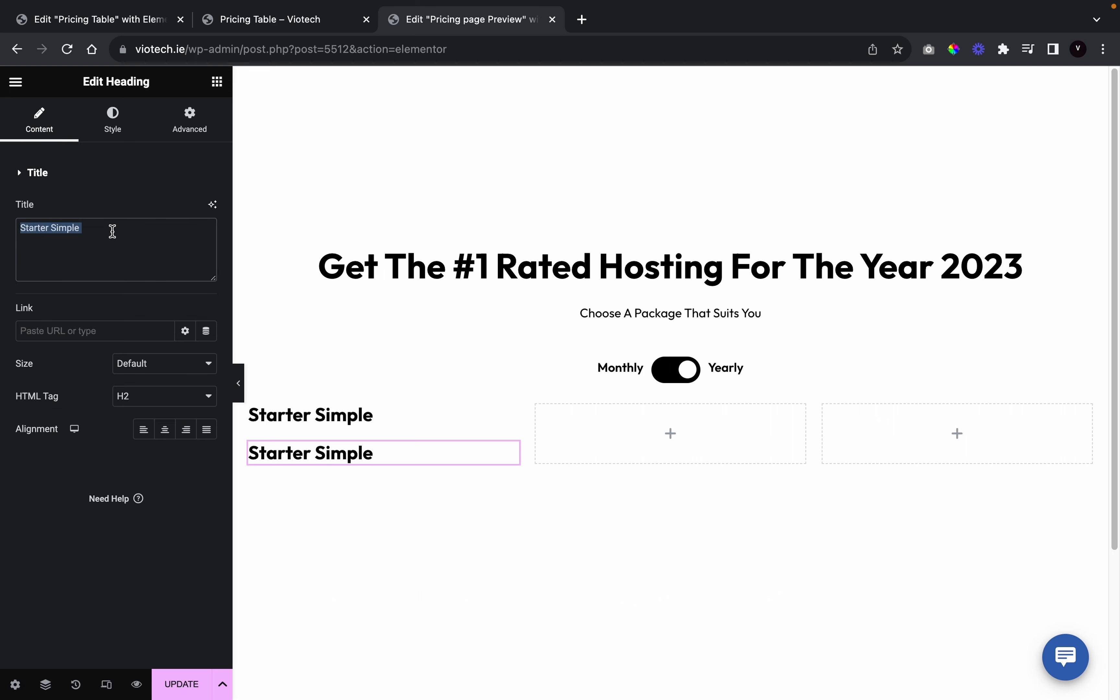
pyautogui.press('BackSpace')
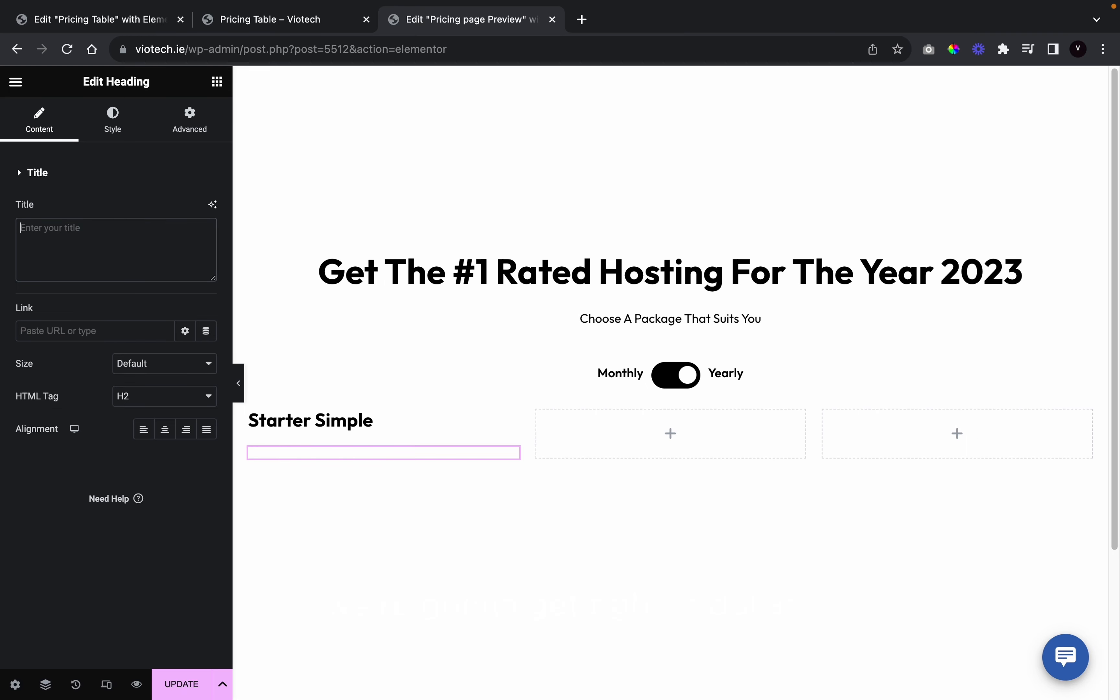
pyautogui.write('$66.99/ yr')
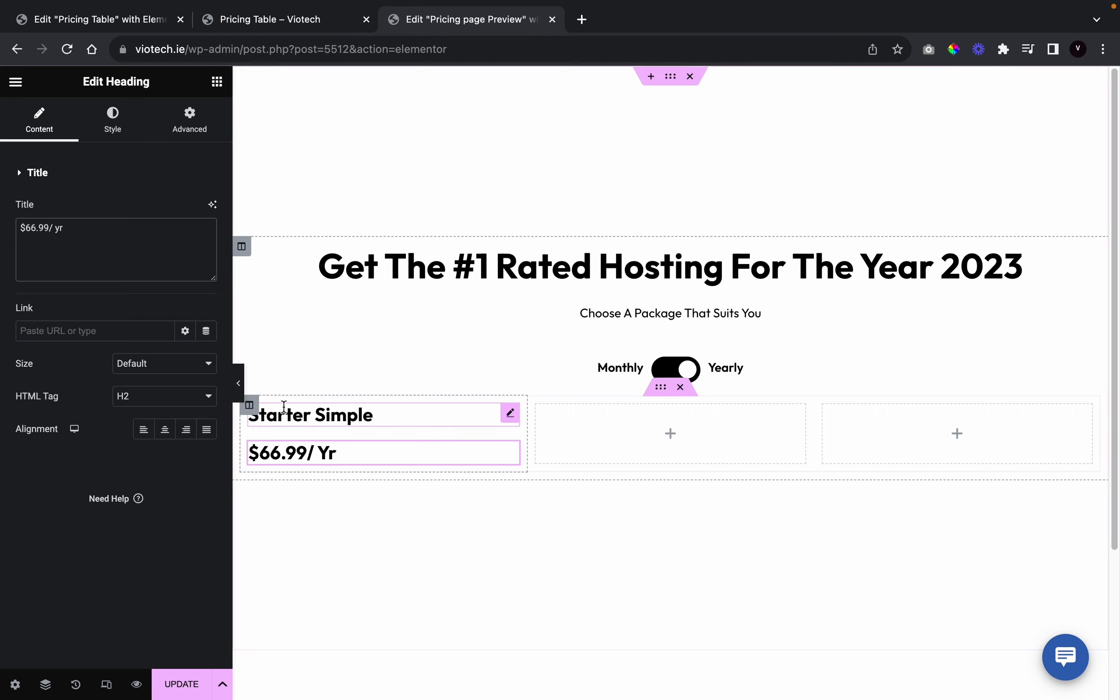
# Apply the global green #36D83C to the price heading's text
pyautogui.click(122, 123)
pyautogui.click(186, 210)
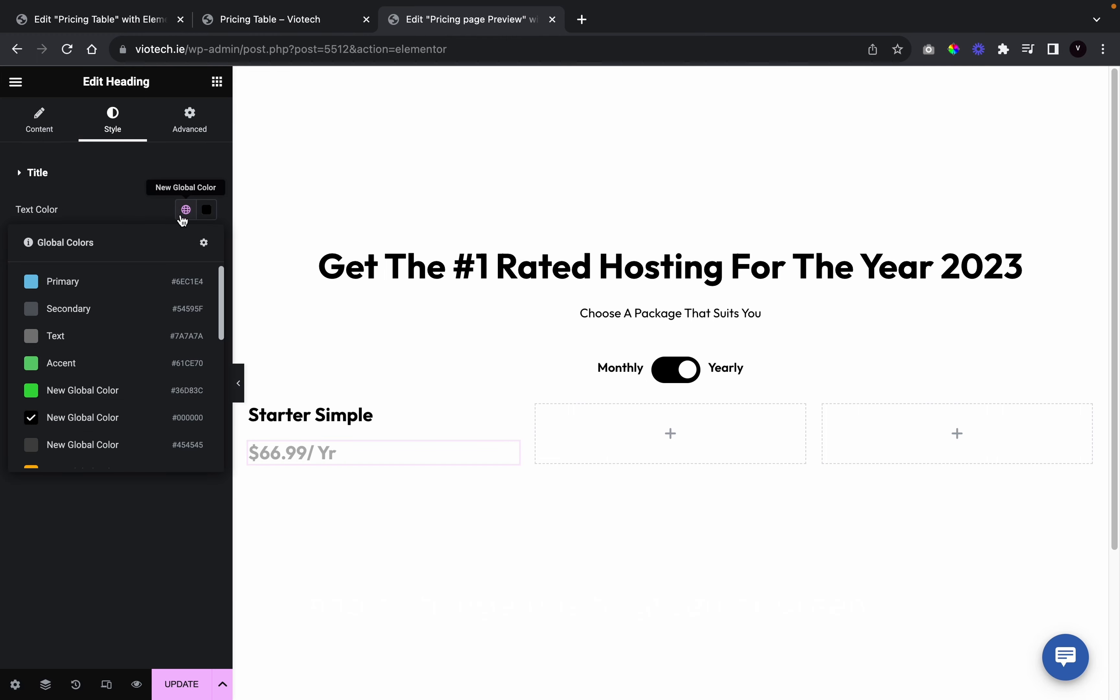
pyautogui.scroll(-5, 137, 417)
pyautogui.scroll(5, 138, 425)
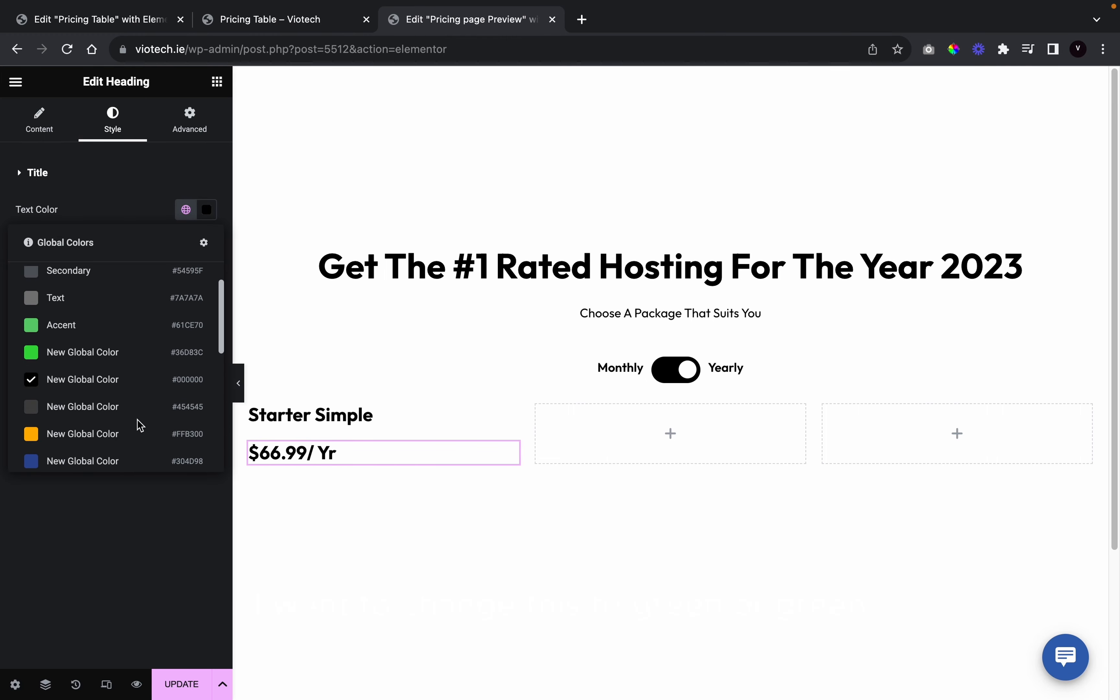
pyautogui.click(140, 352)
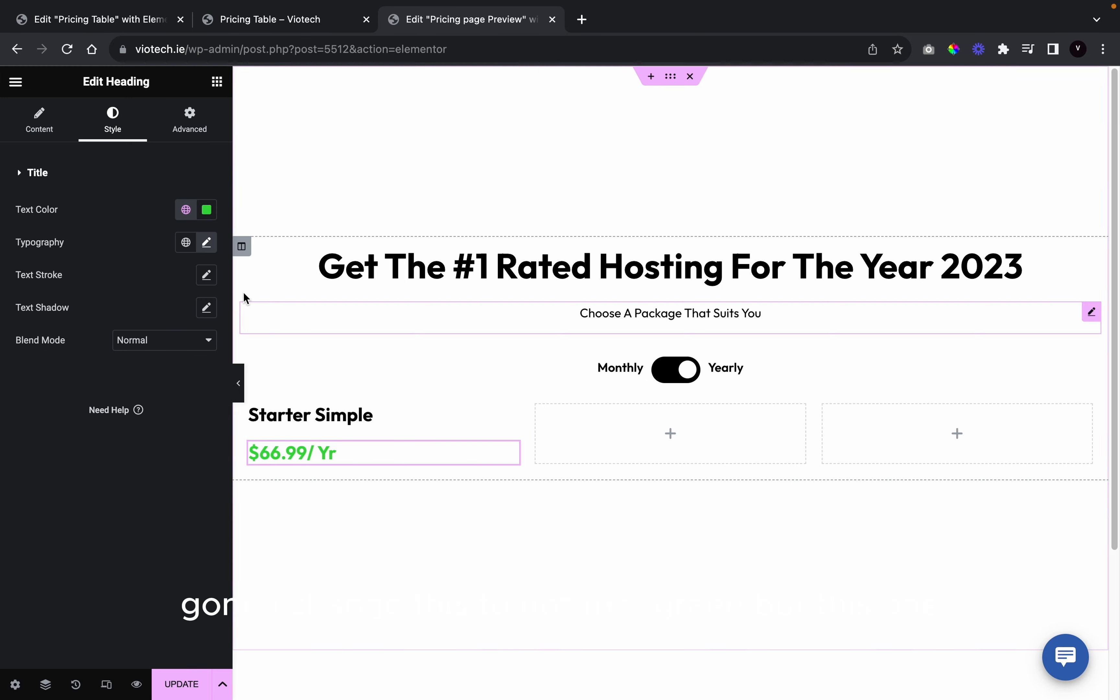
# Change the price heading's text to a custom darker green, #009C06, and save it as a new global color
pyautogui.click(185, 209)
pyautogui.scroll(-5, 109, 350)
pyautogui.scroll(-4, 109, 350)
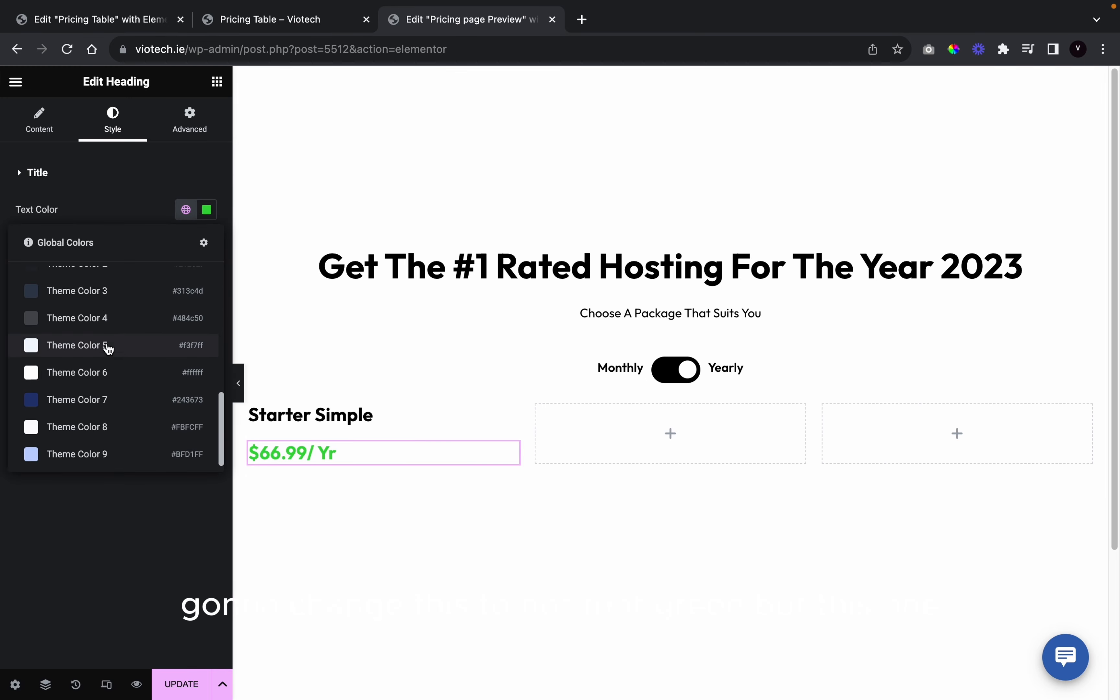
pyautogui.scroll(8, 106, 347)
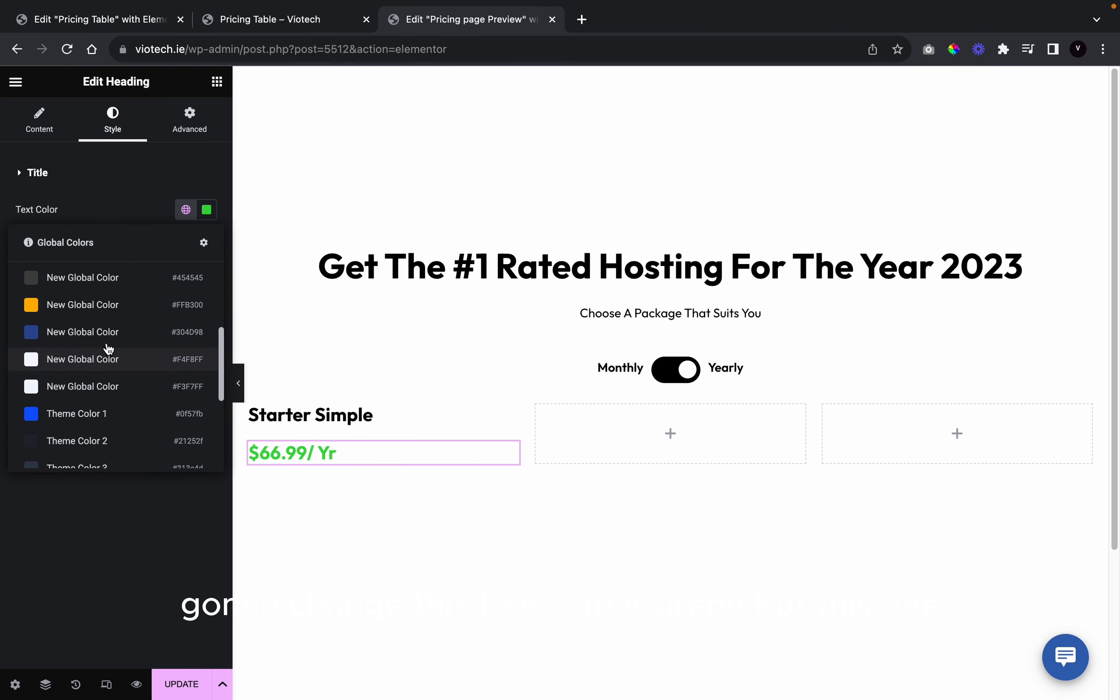
pyautogui.click(207, 212)
pyautogui.moveTo(259, 310)
pyautogui.mouseDown()
pyautogui.moveTo(260, 297)
pyautogui.moveTo(300, 316)
pyautogui.mouseUp()
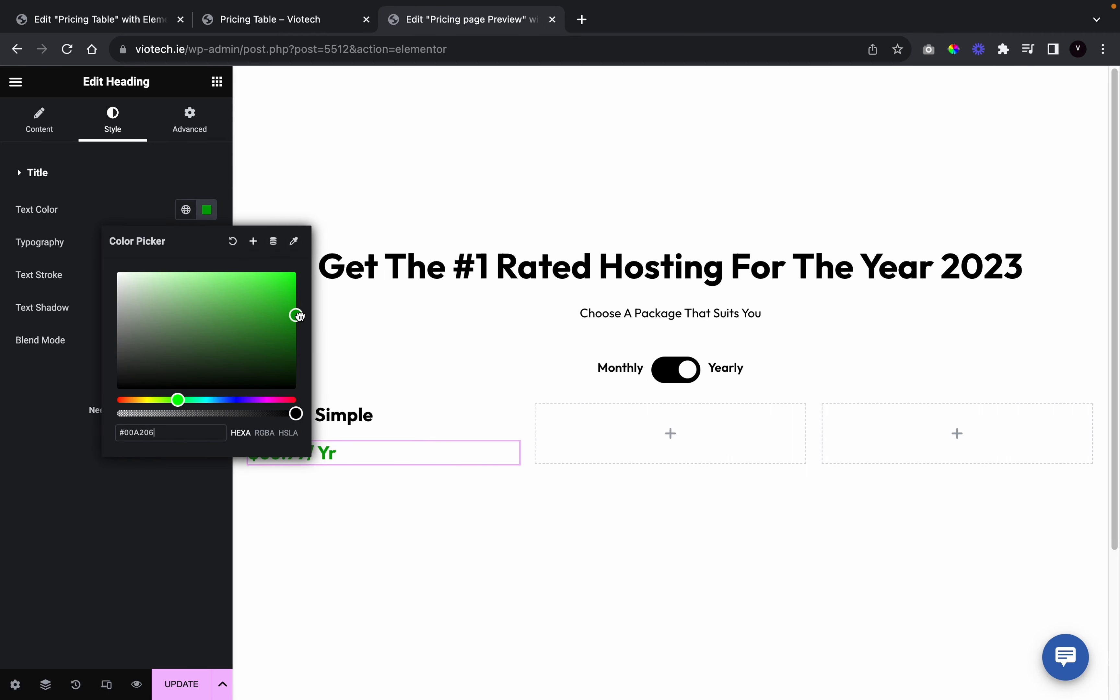
pyautogui.click(254, 240)
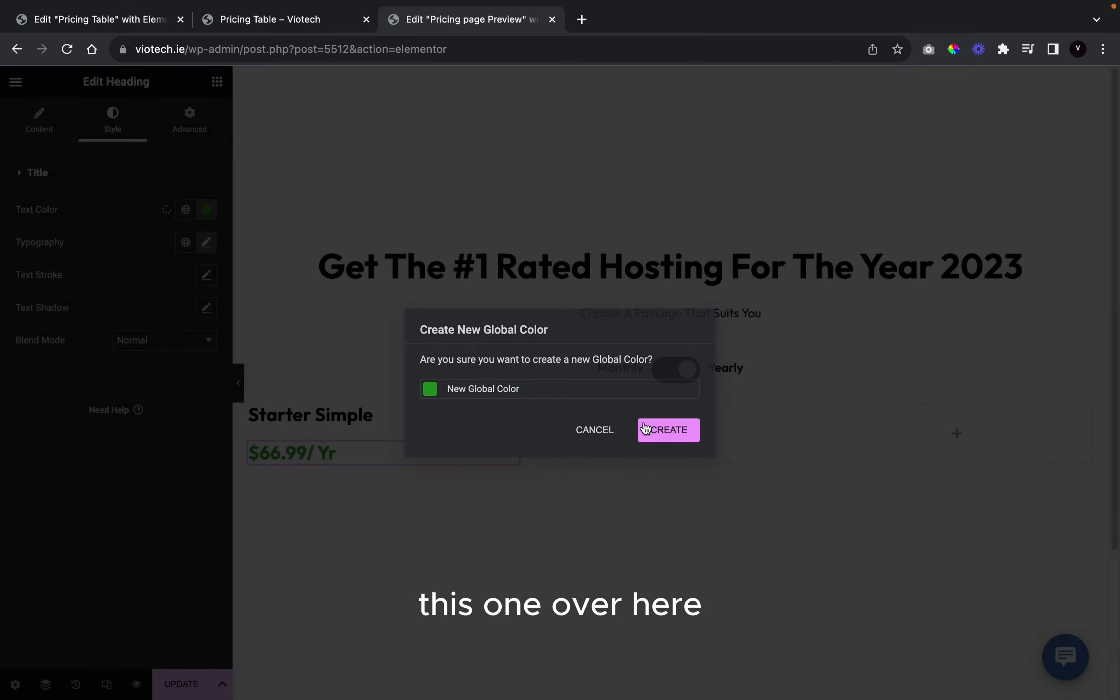
pyautogui.click(646, 428)
# Set the price heading's font weight to 800 (Extra Bold) and its size to 22 px, and preview the page at full width
pyautogui.scroll(-2, 538, 577)
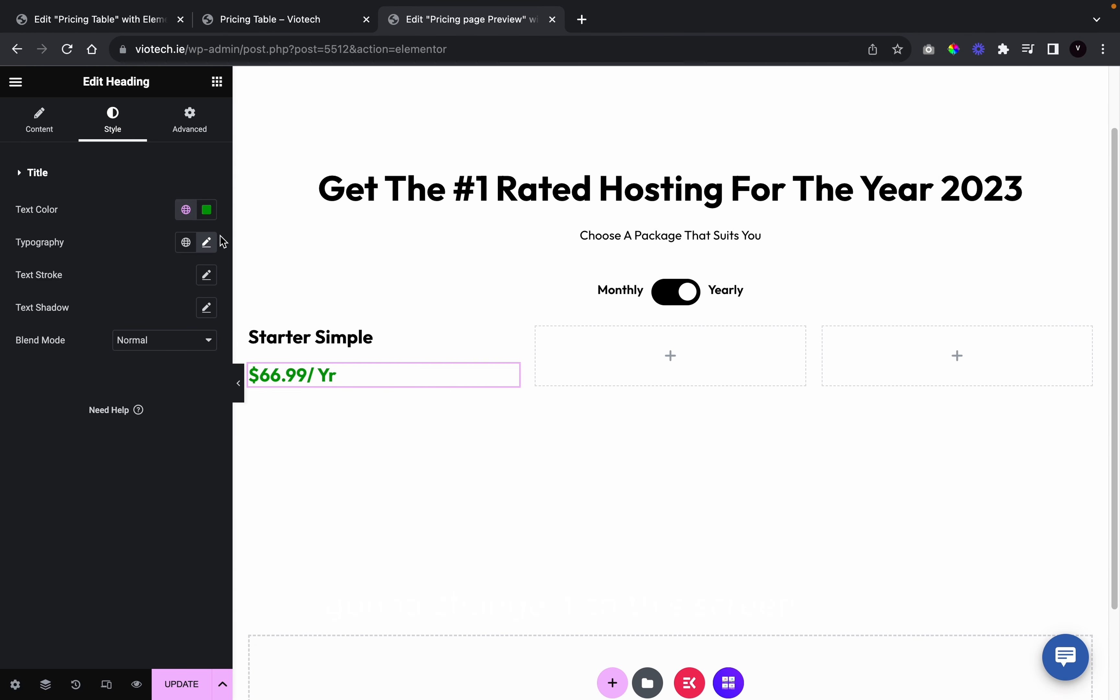
pyautogui.click(206, 242)
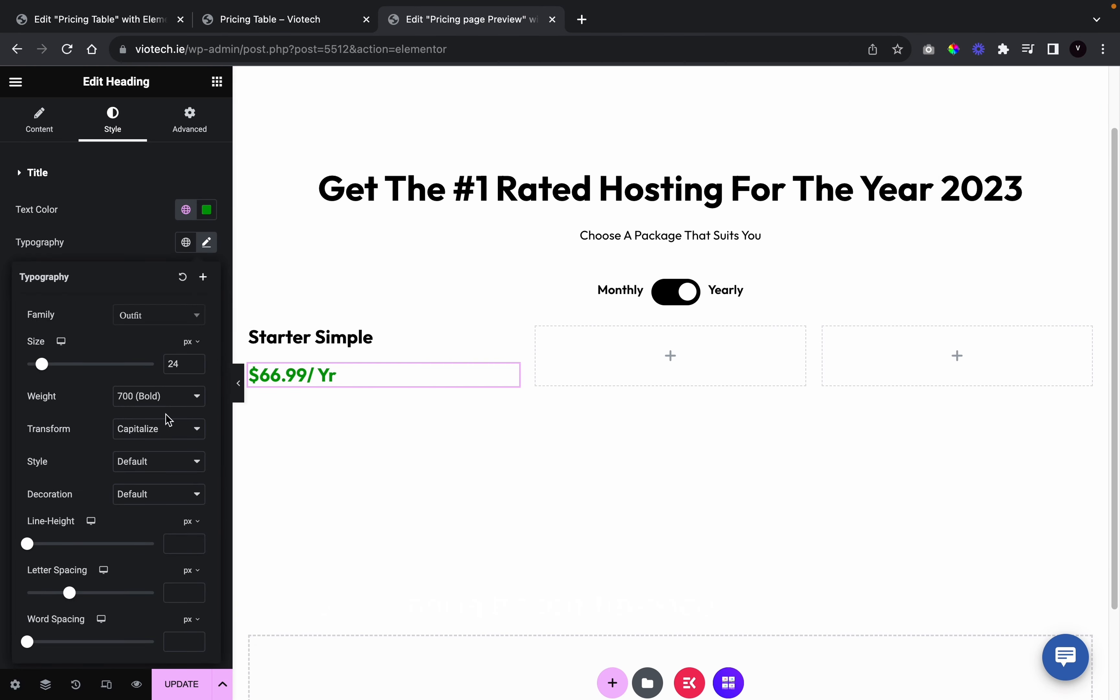
pyautogui.click(180, 391)
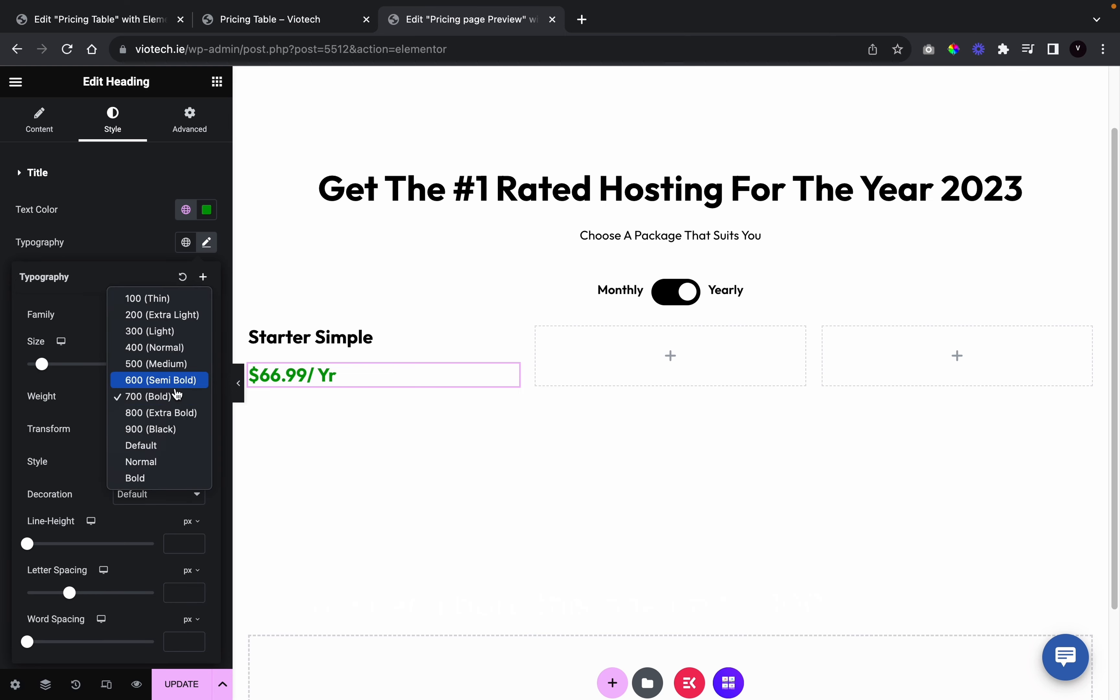
pyautogui.click(173, 417)
pyautogui.click(195, 368)
pyautogui.click(196, 368)
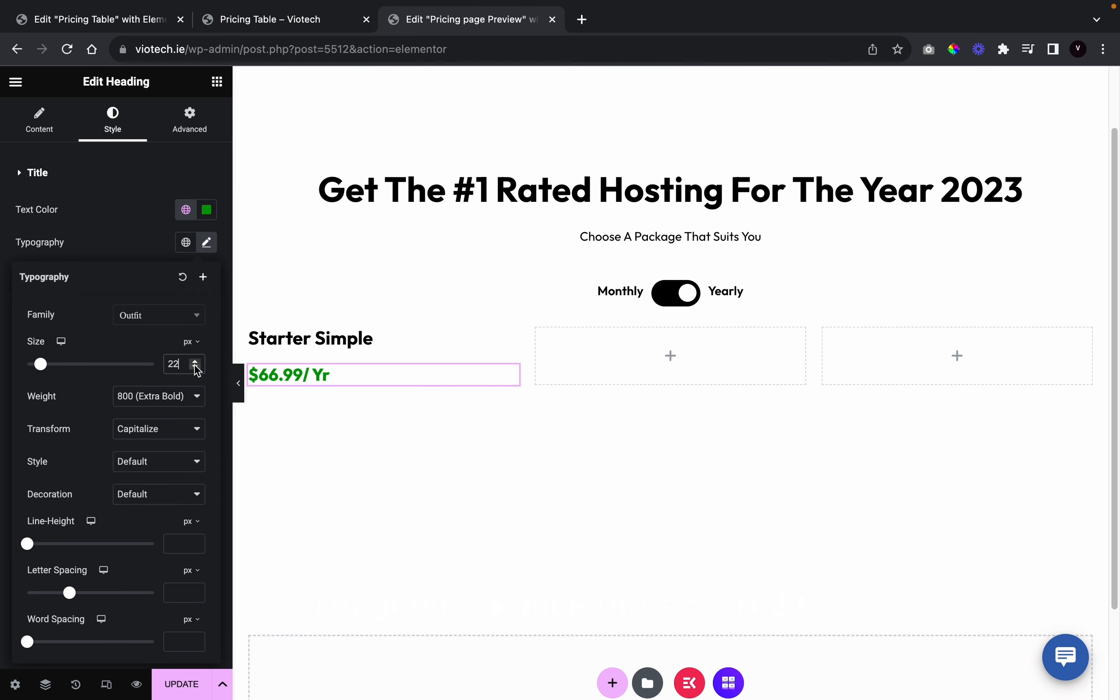
pyautogui.click(119, 240)
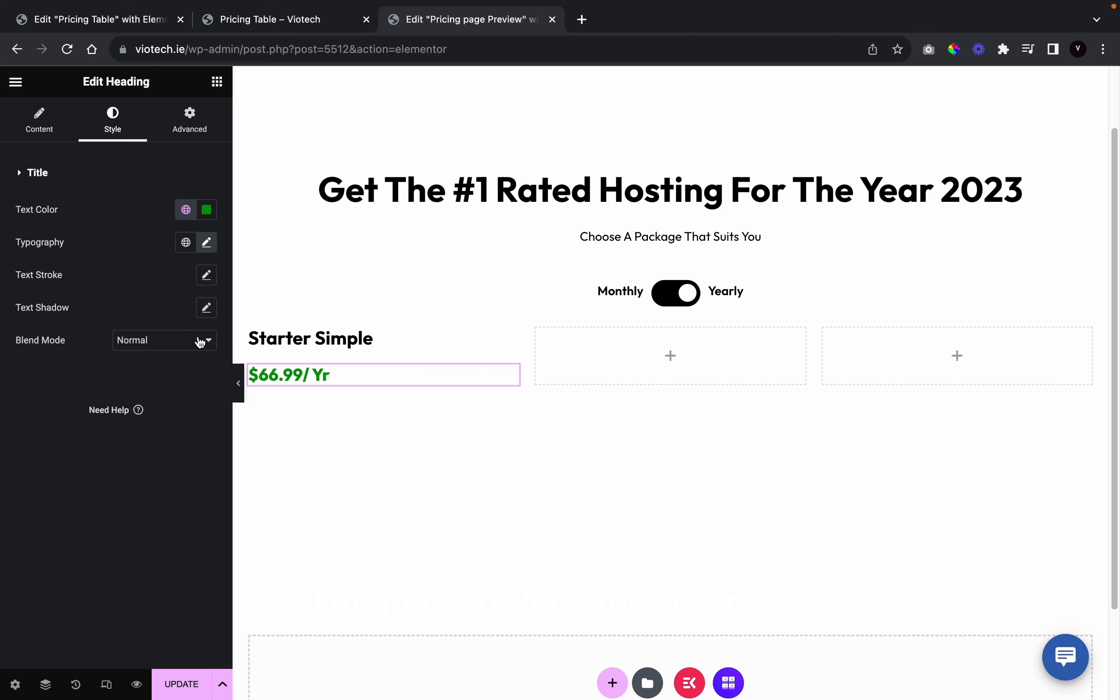
pyautogui.click(238, 384)
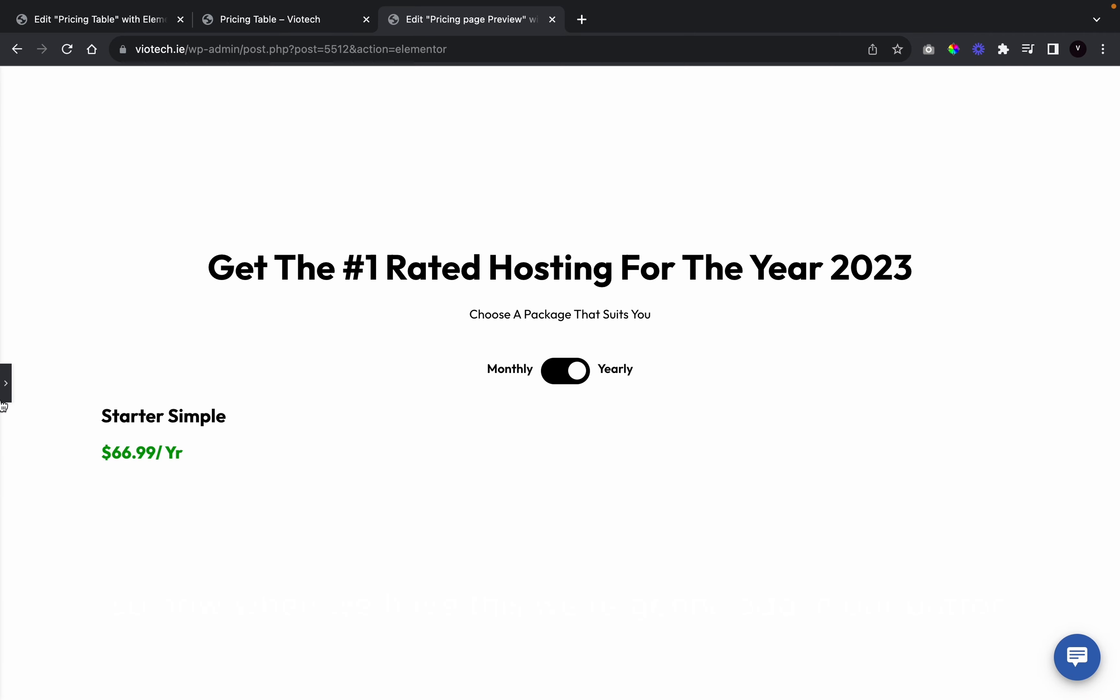
pyautogui.click(4, 398)
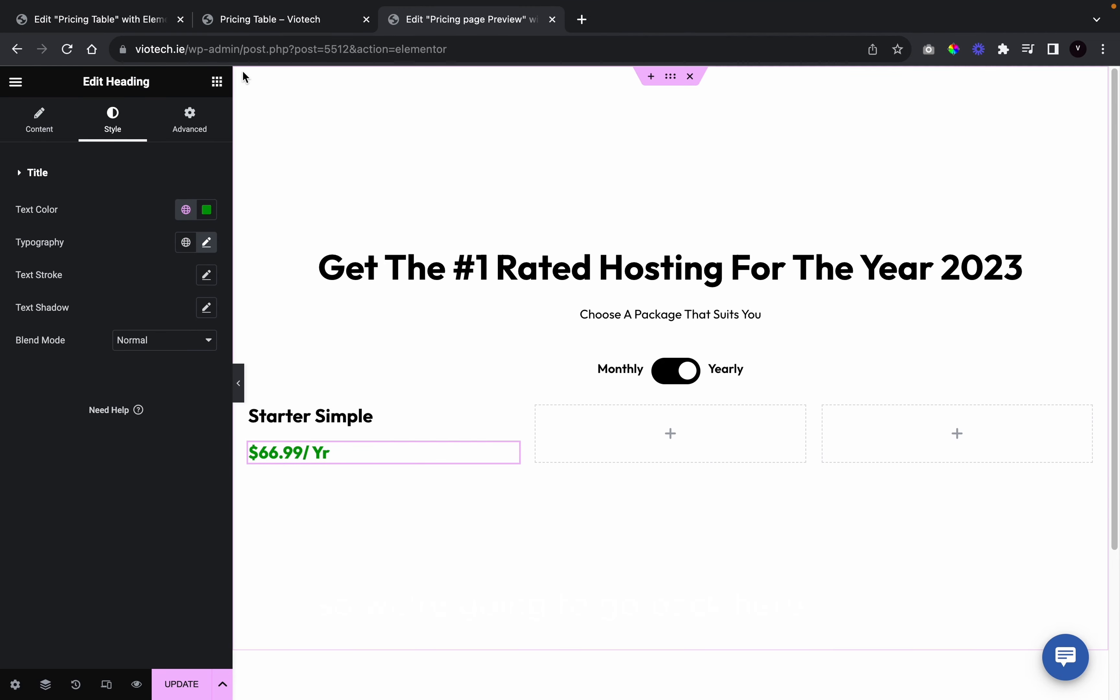
pyautogui.click(217, 82)
pyautogui.scroll(-5, 79, 517)
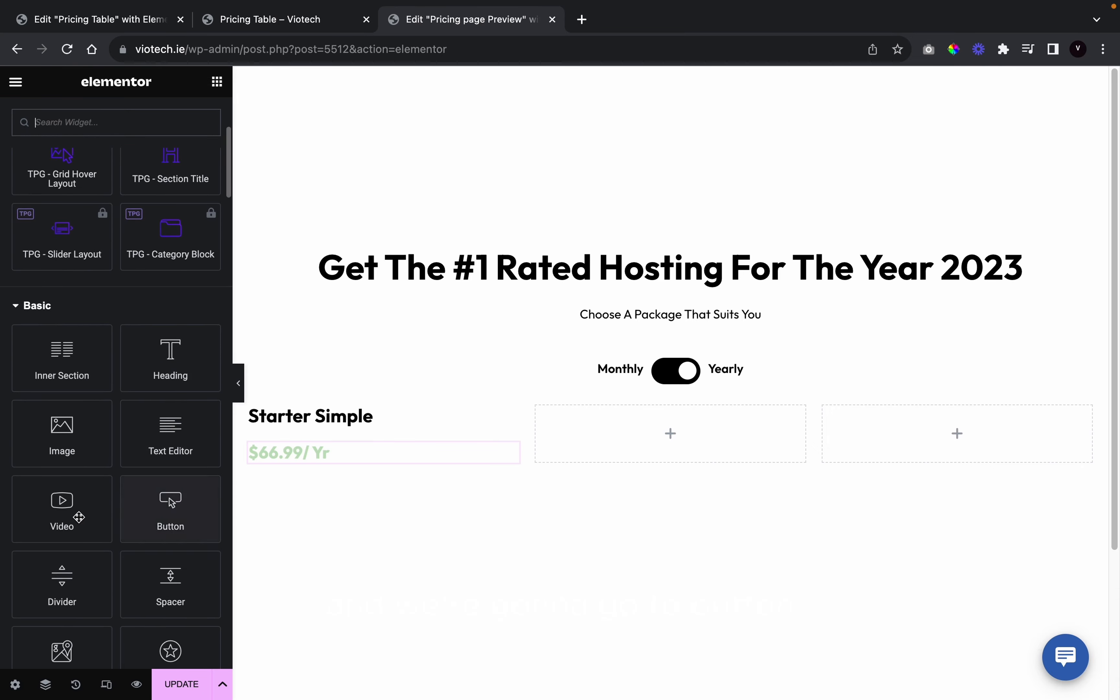
pyautogui.moveTo(169, 525); pyautogui.dragTo(366, 470)
pyautogui.press('super+z')
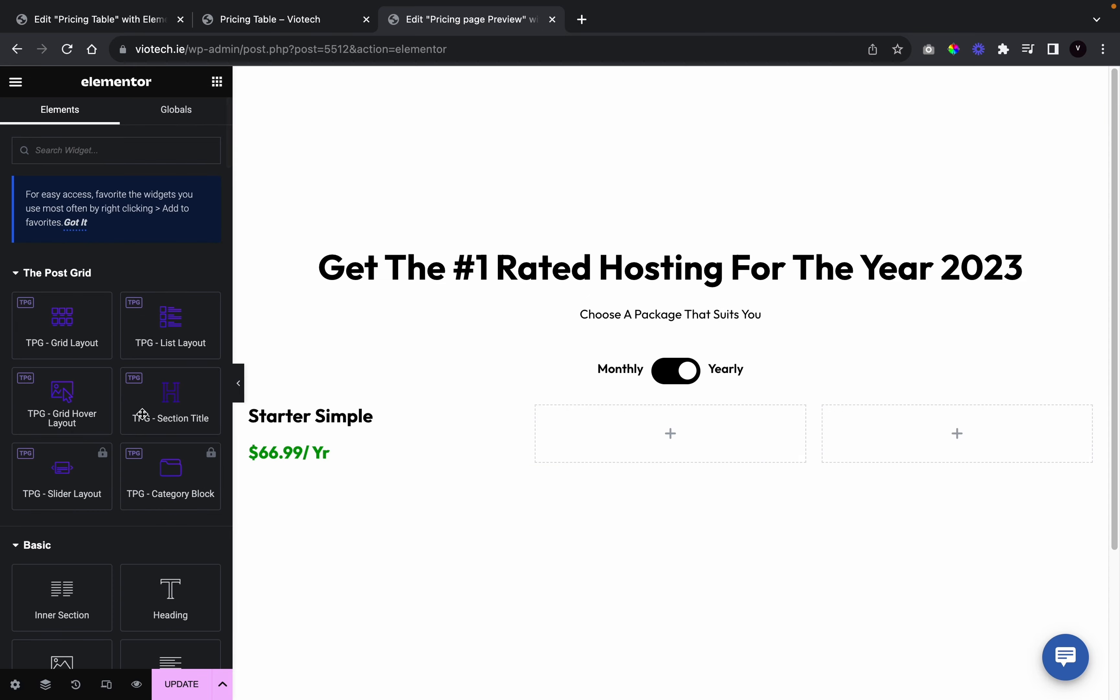
# Add a Button widget below the price heading in the first column and delete the stray button above the columns
pyautogui.scroll(-5, 139, 532)
pyautogui.moveTo(170, 481); pyautogui.dragTo(317, 425)
pyautogui.moveTo(406, 455); pyautogui.dragTo(293, 460)
pyautogui.rightClick(342, 363)
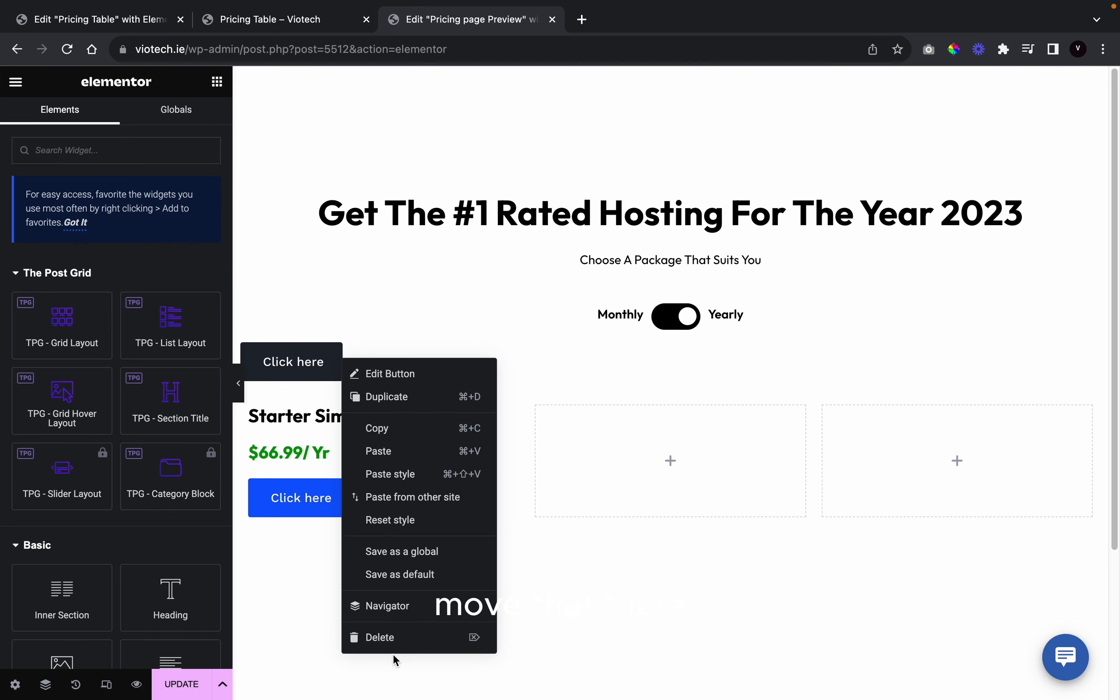
pyautogui.click(394, 645)
# Change the label of the button below the price to "Get started!"
pyautogui.click(377, 478)
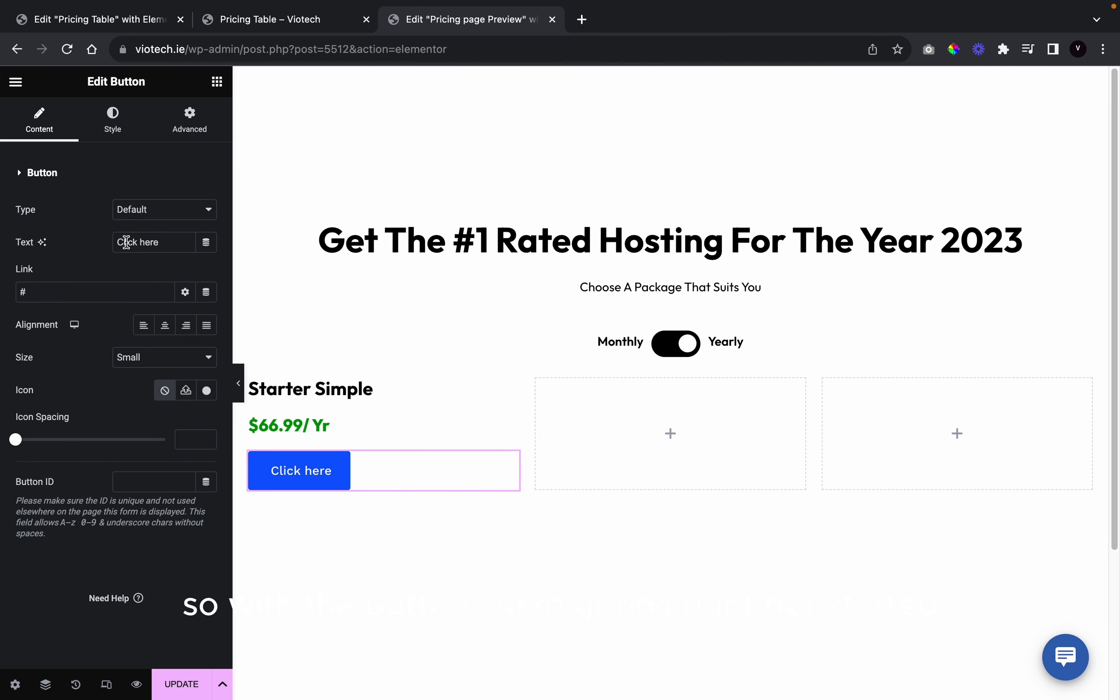
pyautogui.write('Get')
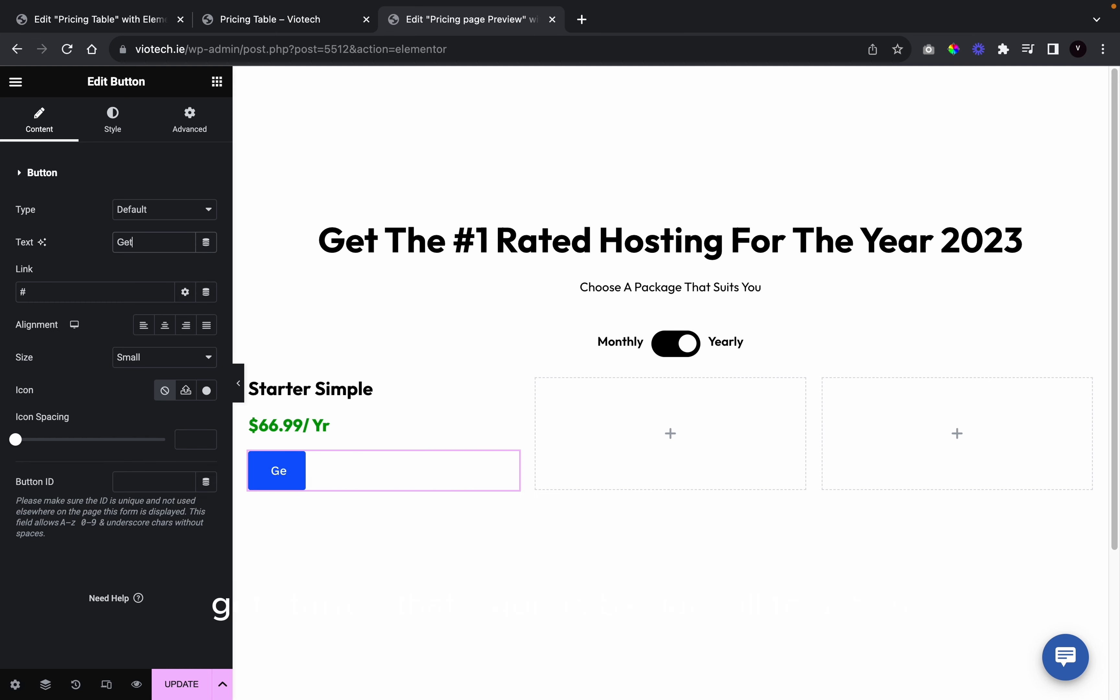
pyautogui.write(' startyed!')
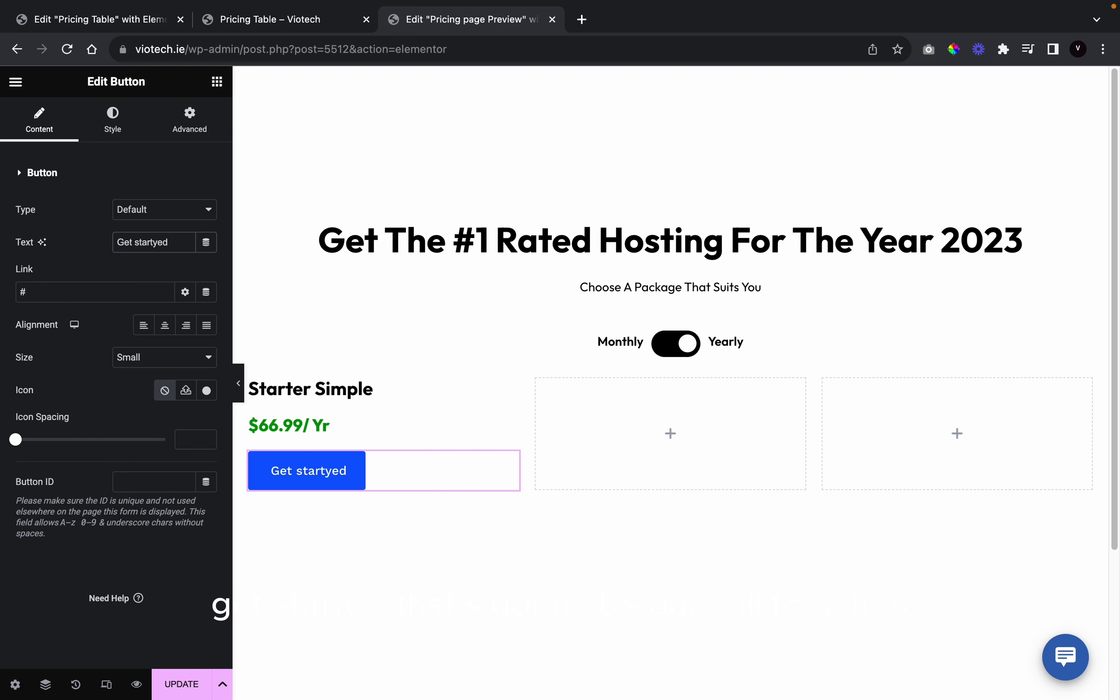
pyautogui.rightClick(157, 243)
pyautogui.click(168, 250)
# Set the "Get started!" button's font family to Outfit
pyautogui.click(112, 122)
pyautogui.click(206, 210)
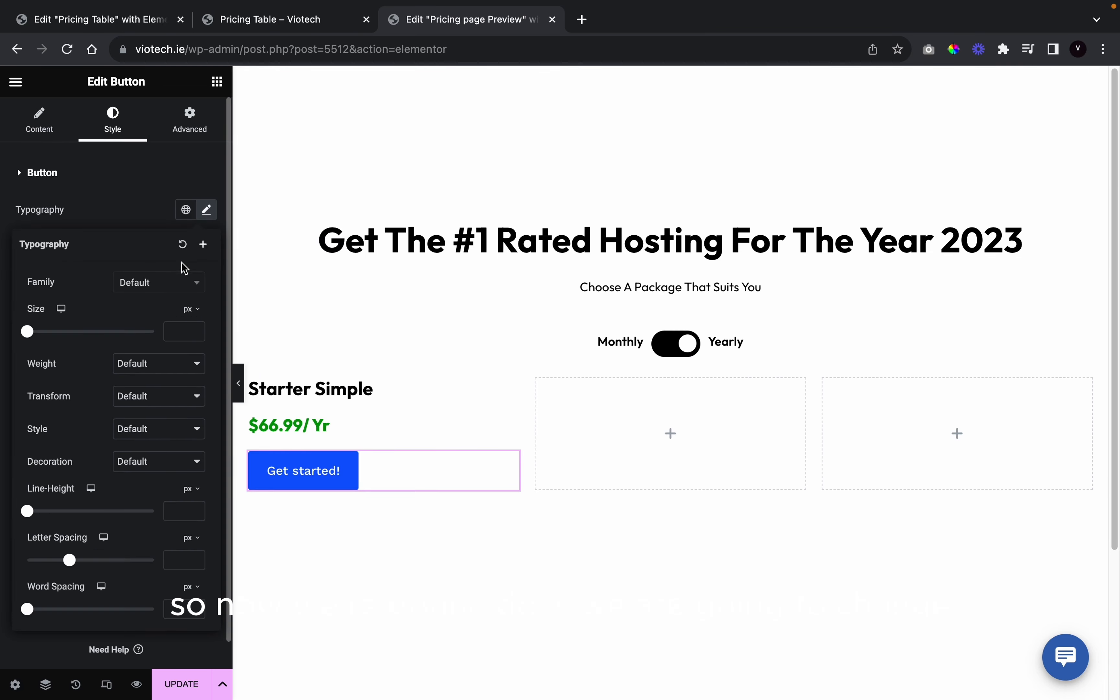
pyautogui.click(178, 282)
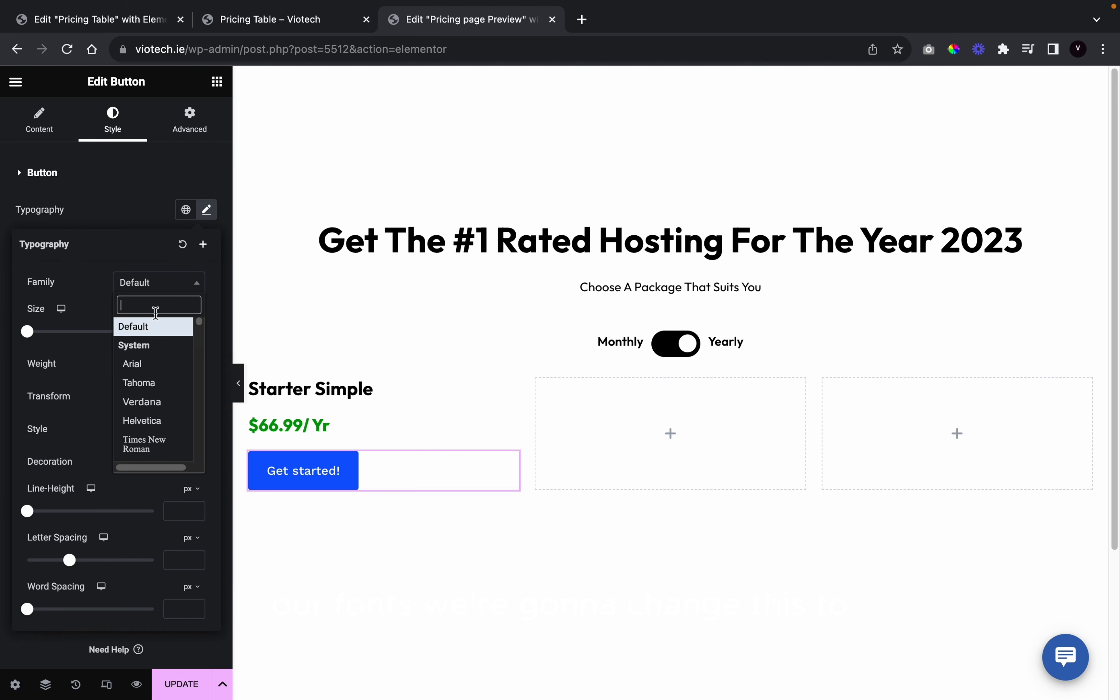
pyautogui.write('outfi')
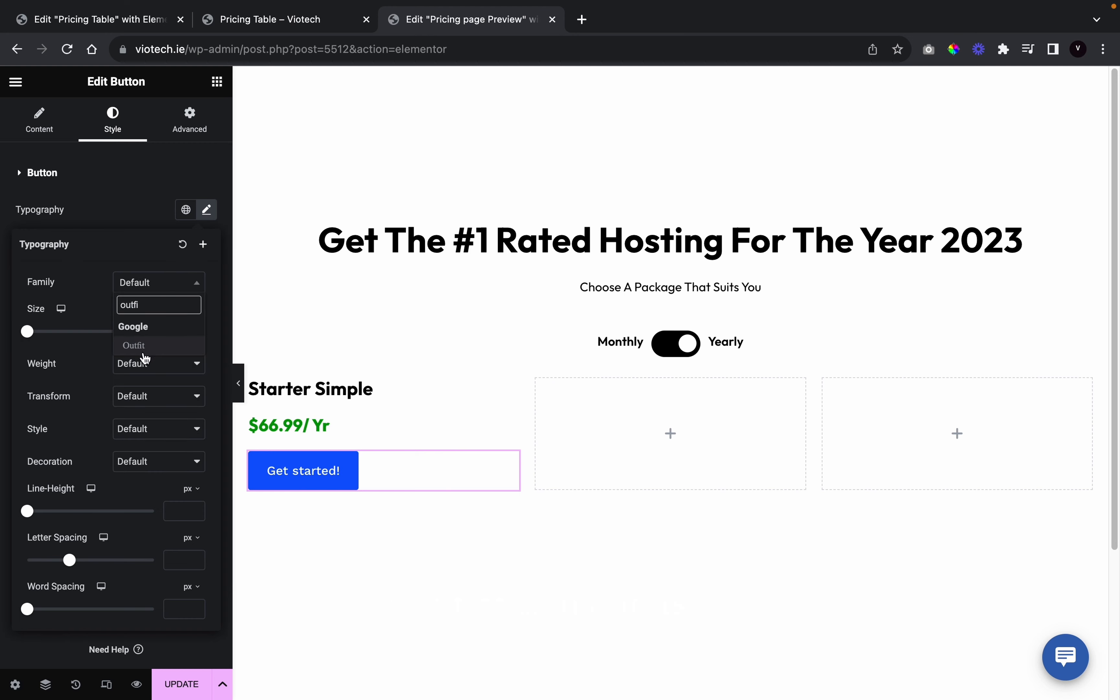
pyautogui.click(145, 347)
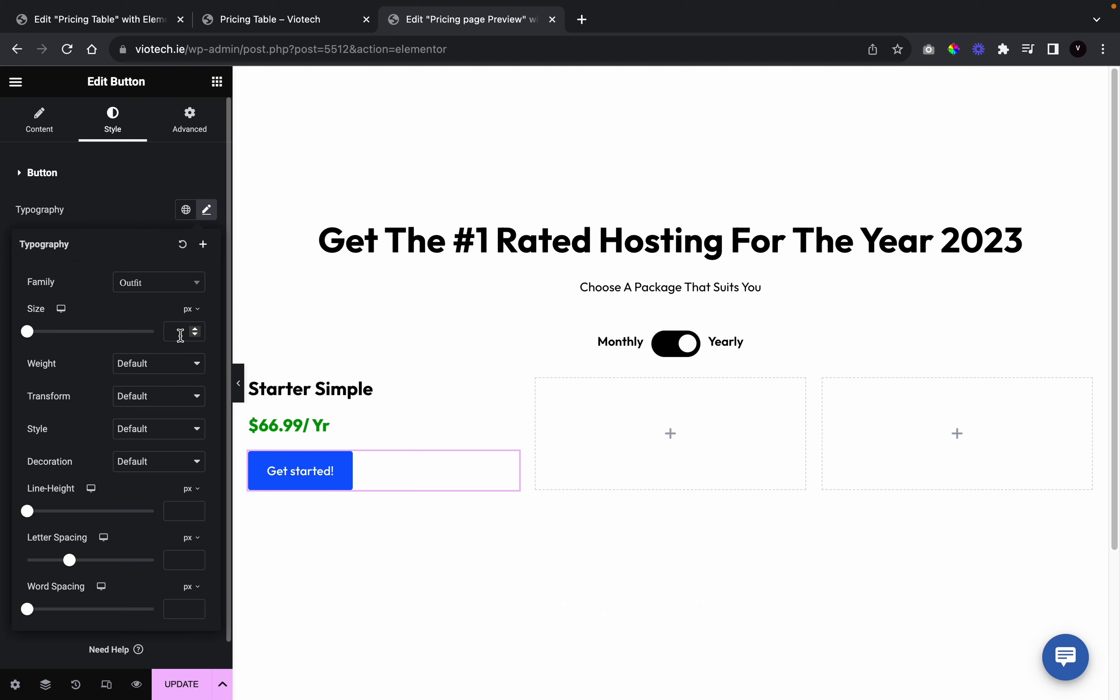
# Set the "Get started!" button's font size to 22 px
pyautogui.click(195, 329)
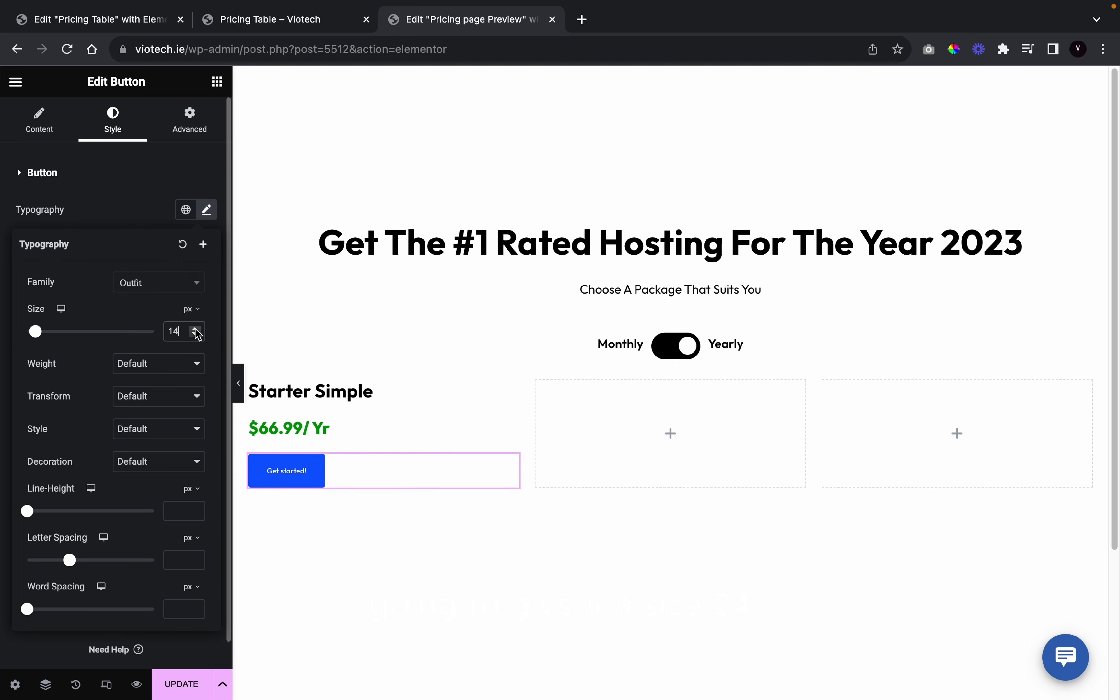
pyautogui.click(195, 328)
pyautogui.click(195, 329)
pyautogui.click(195, 329)
pyautogui.click(195, 329)
pyautogui.click(195, 328)
pyautogui.click(195, 329)
pyautogui.click(195, 328)
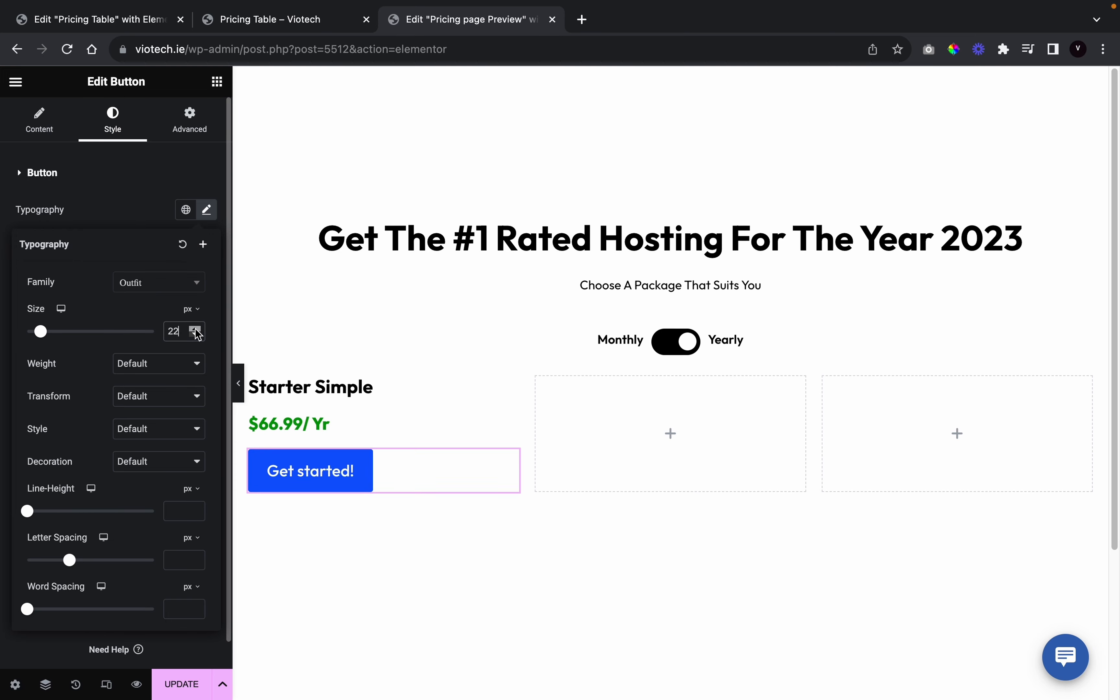
pyautogui.click(195, 329)
pyautogui.click(195, 328)
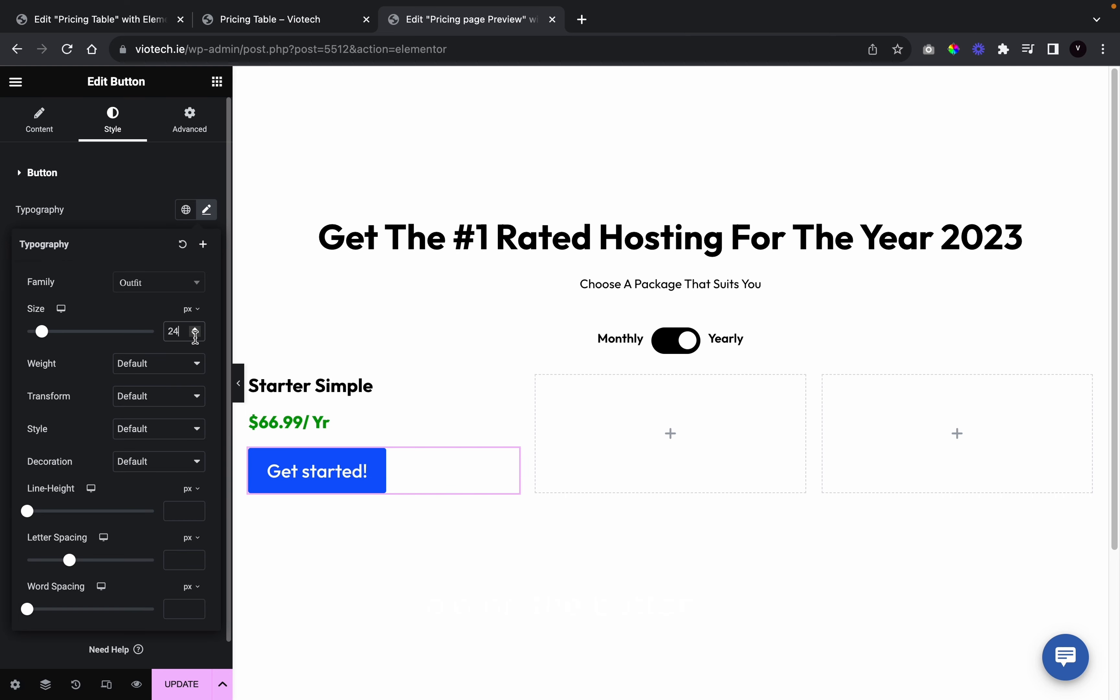
pyautogui.click(197, 334)
pyautogui.click(197, 333)
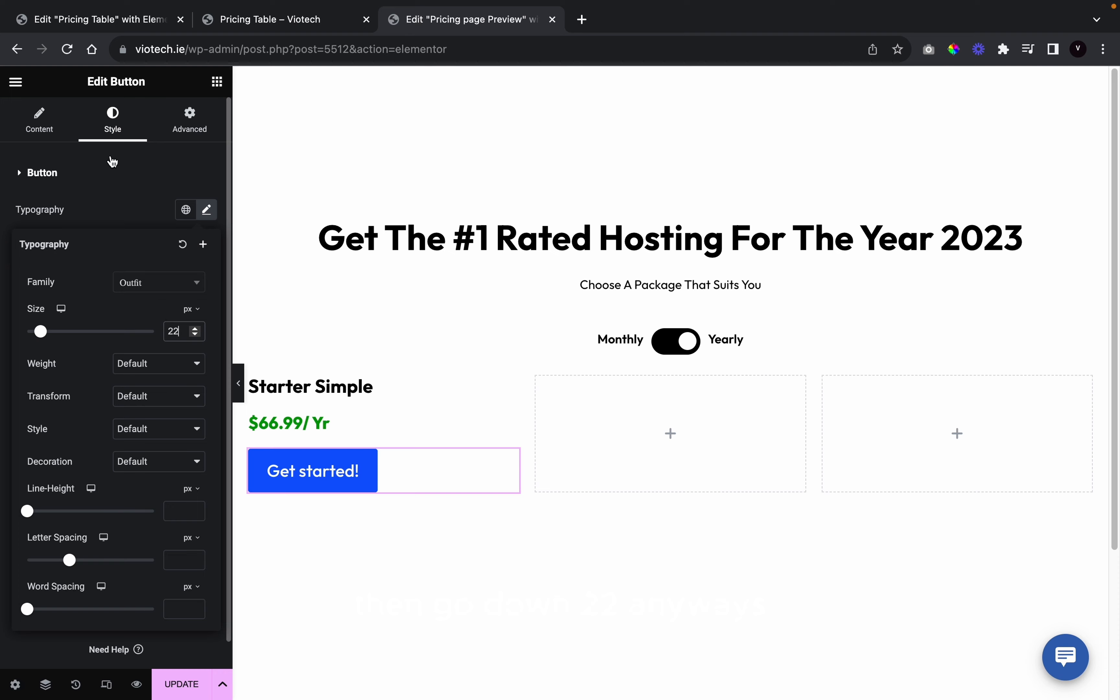
pyautogui.click(112, 231)
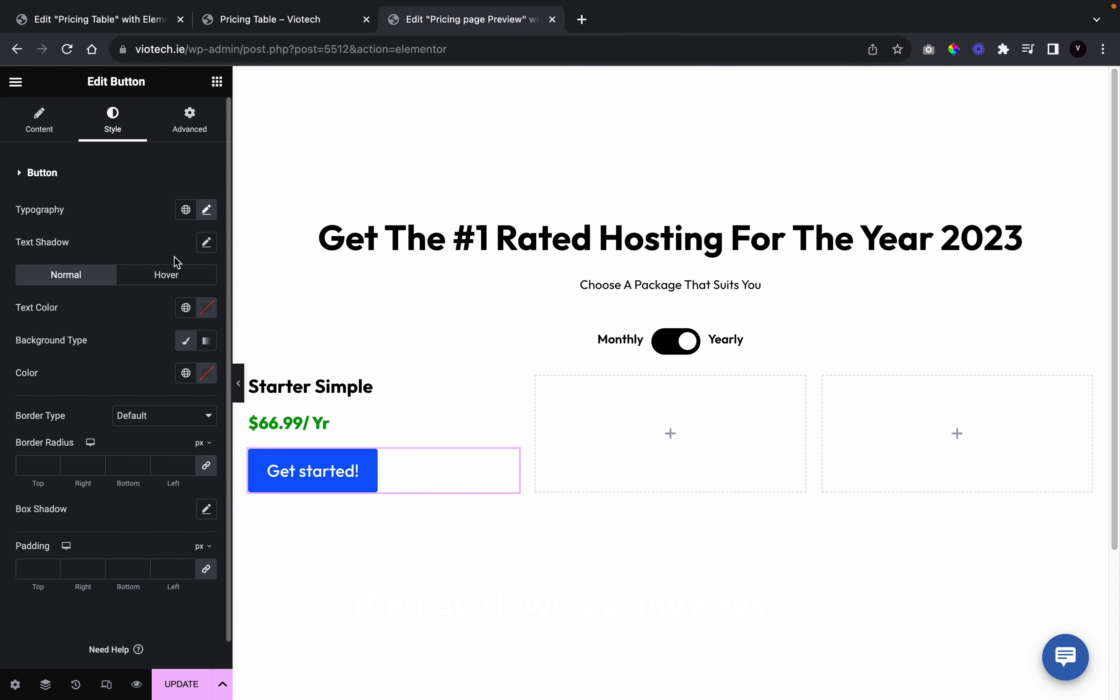
# Apply the global green #009C06 to the "Get started!" button's text
pyautogui.click(186, 308)
pyautogui.scroll(-6, 111, 473)
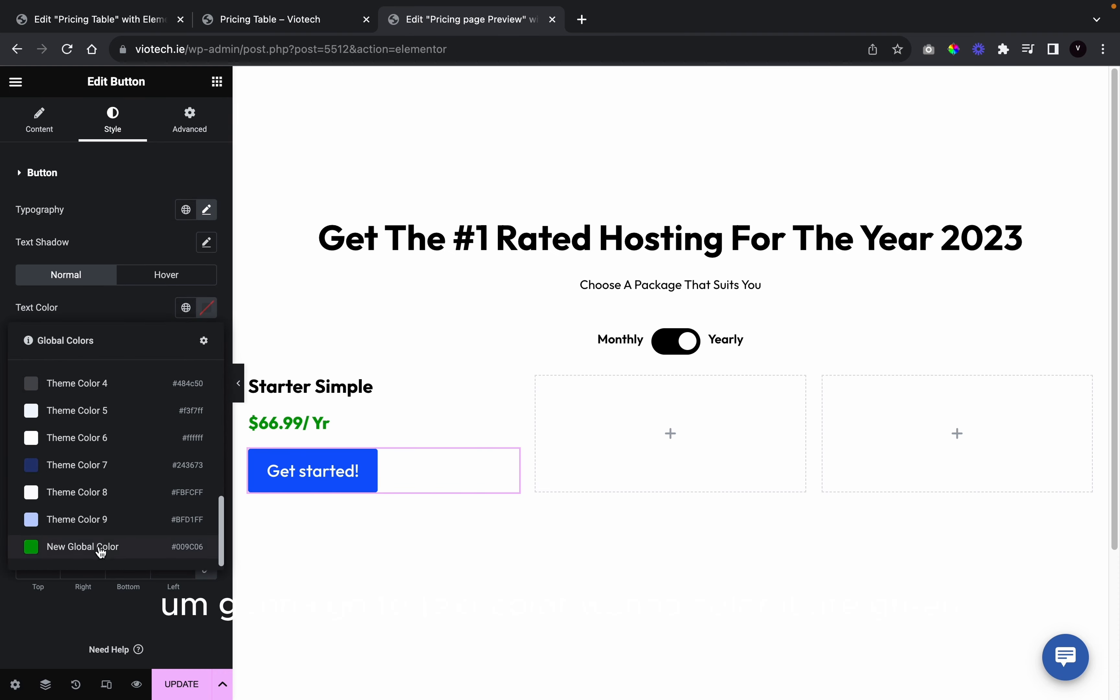
pyautogui.click(100, 547)
# Make the "Get started!" button's background color fully transparent
pyautogui.click(186, 373)
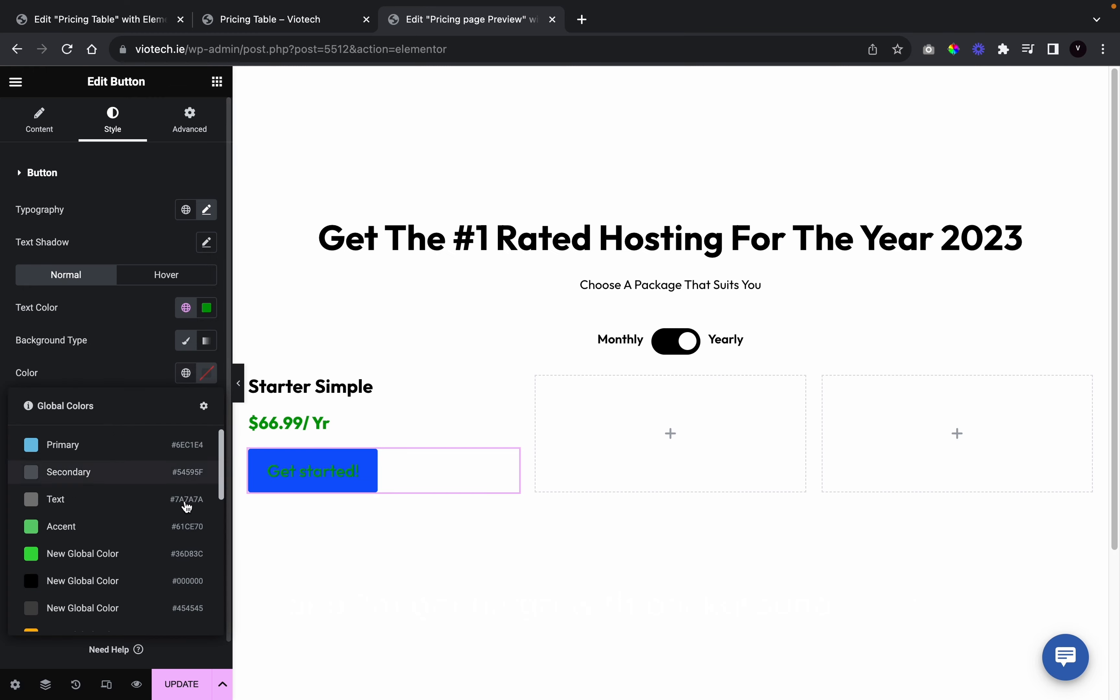
pyautogui.click(206, 373)
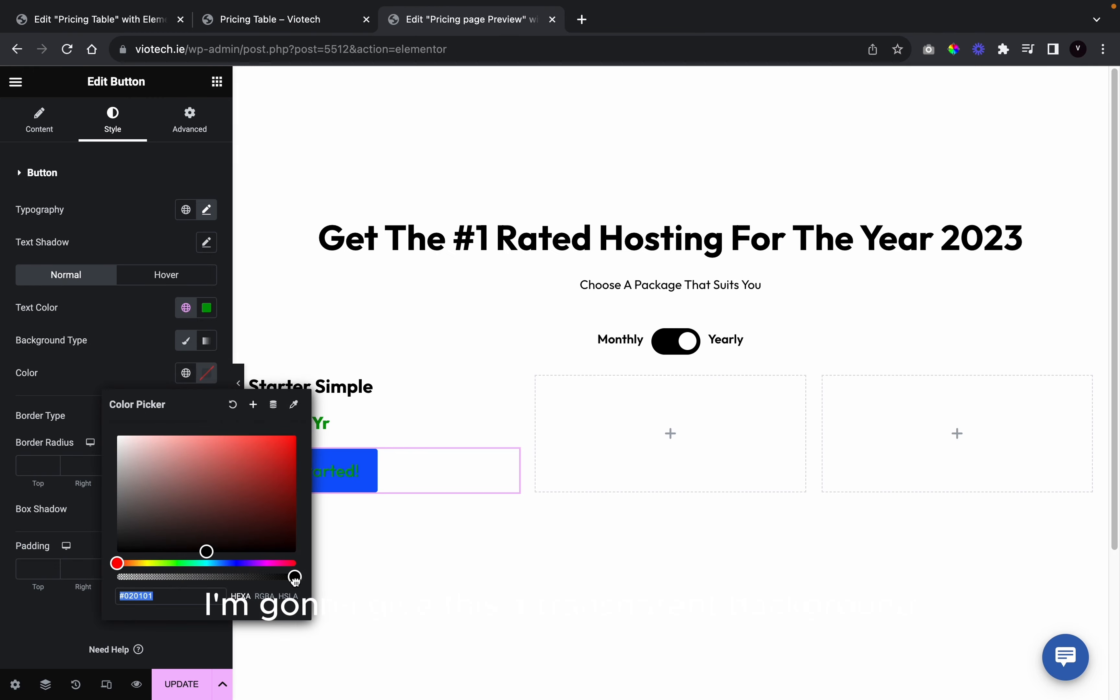
pyautogui.moveTo(295, 579); pyautogui.dragTo(56, 558)
pyautogui.click(103, 385)
# Give the "Get started!" button a solid 3 px border in the global green #009C06
pyautogui.click(167, 422)
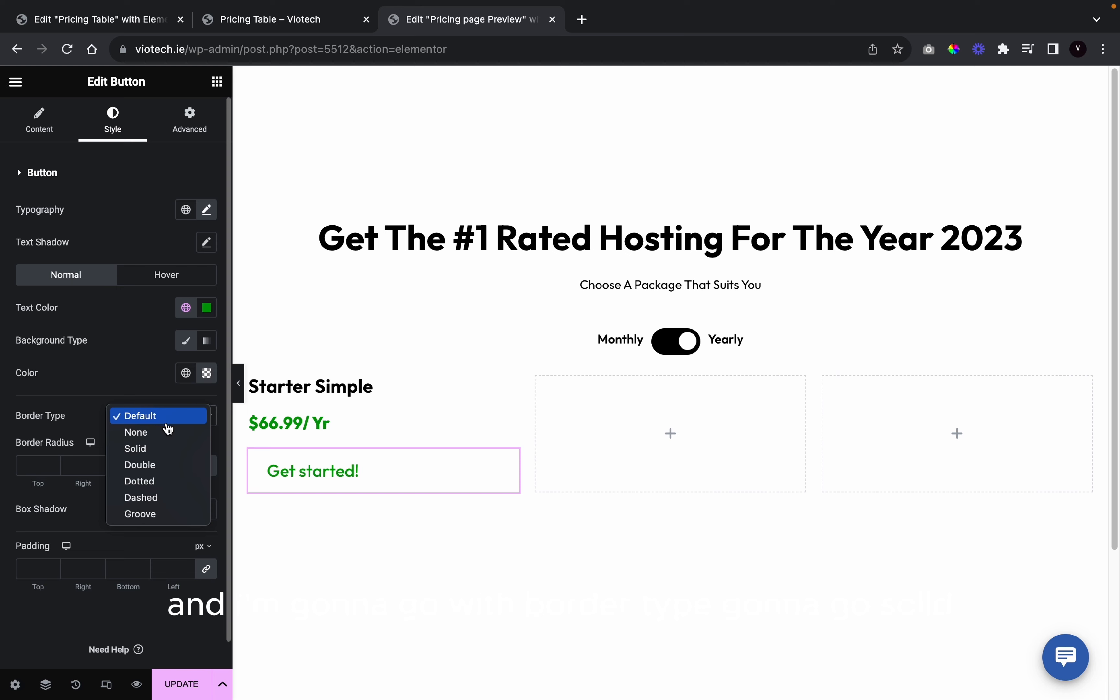
pyautogui.click(160, 450)
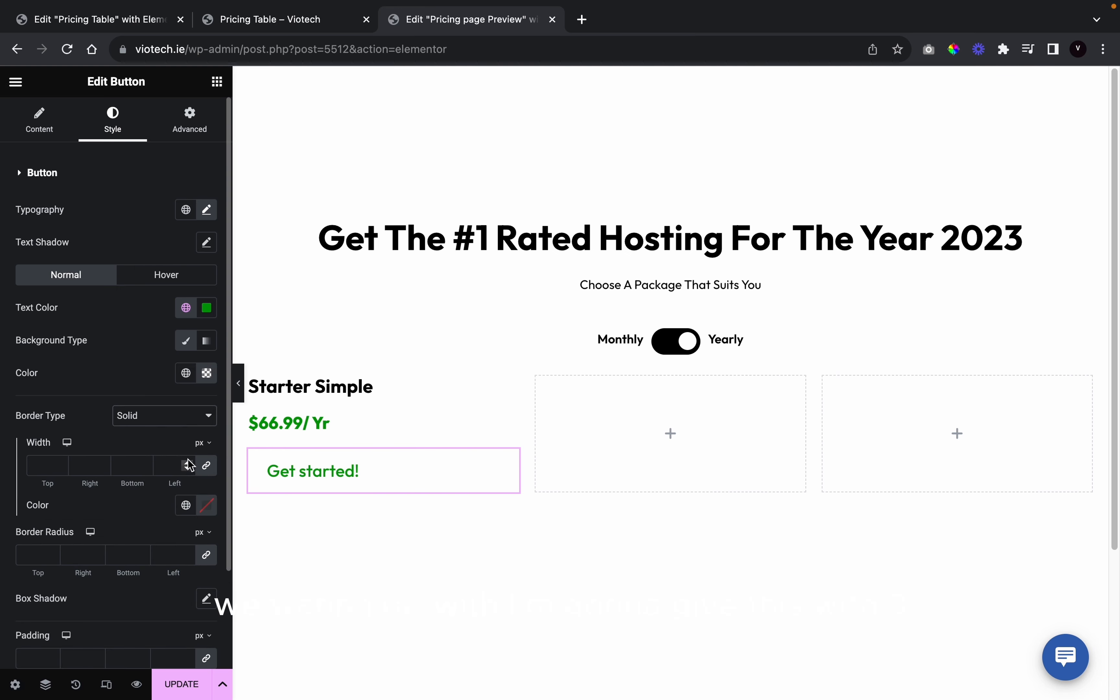
pyautogui.click(189, 462)
pyautogui.click(188, 464)
pyautogui.click(186, 506)
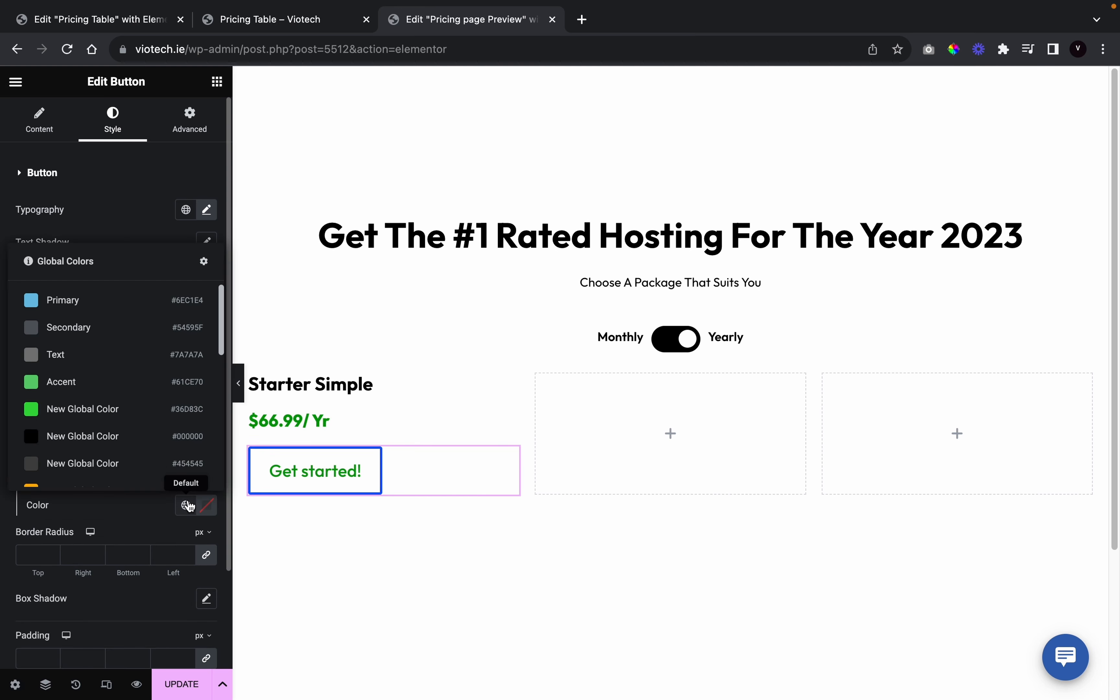
pyautogui.scroll(-5, 160, 426)
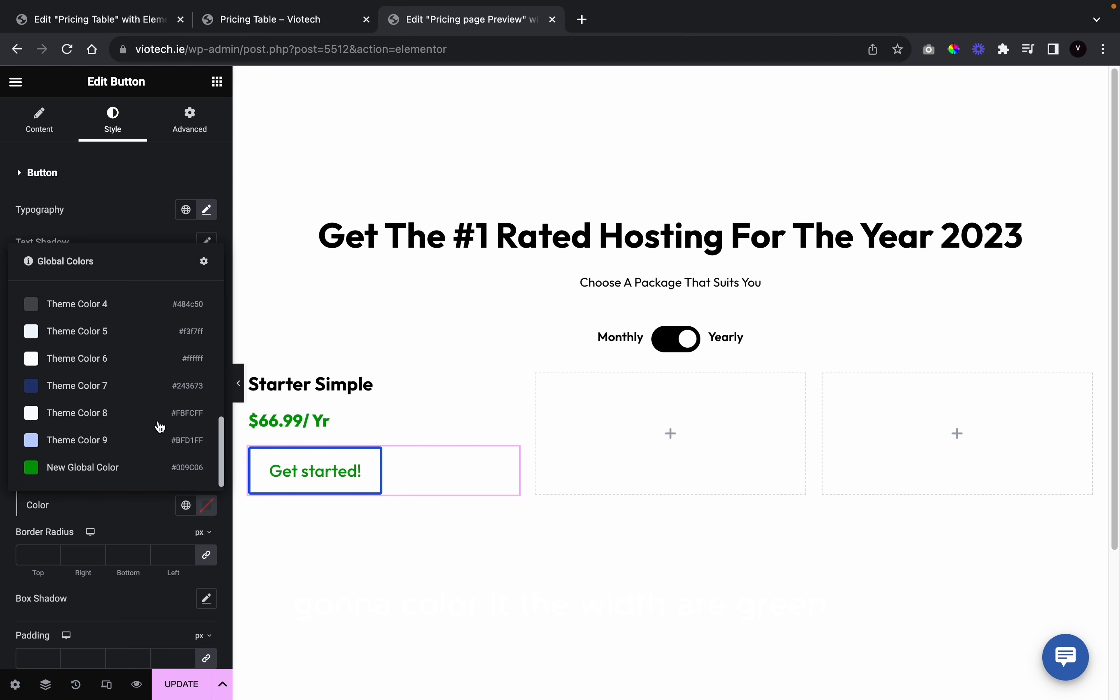
pyautogui.click(145, 466)
# Set the "Get started!" button's border radius to 3 px on all corners
pyautogui.scroll(-2, 142, 546)
pyautogui.scroll(-1, 142, 546)
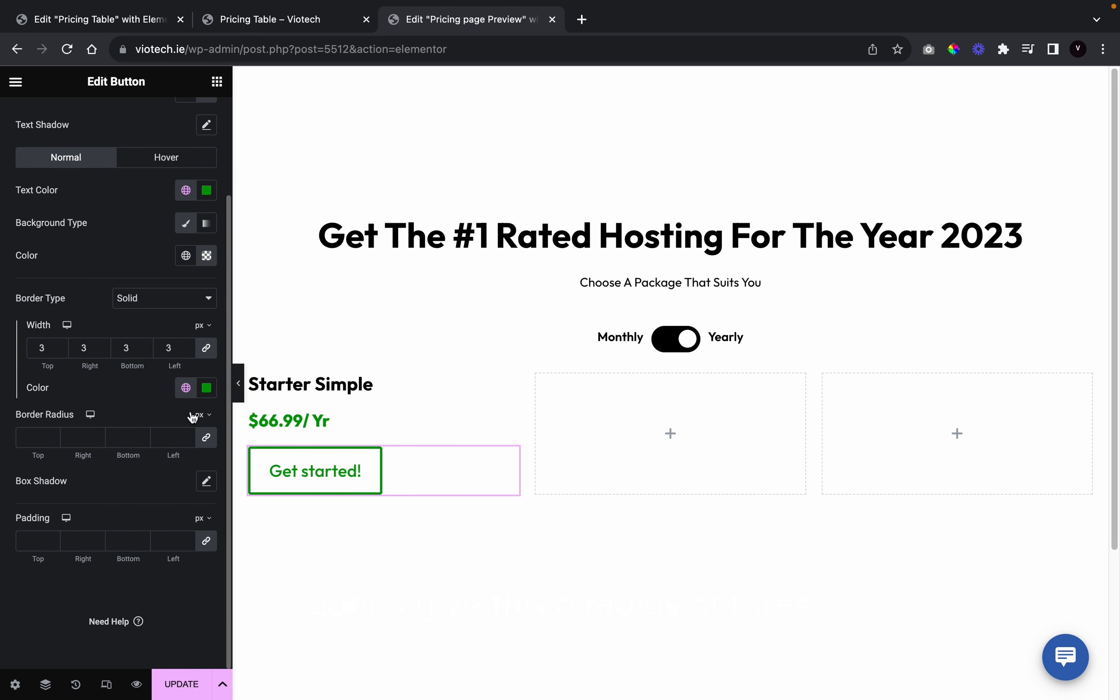
pyautogui.click(188, 434)
pyautogui.click(187, 434)
pyautogui.click(187, 433)
pyautogui.click(188, 434)
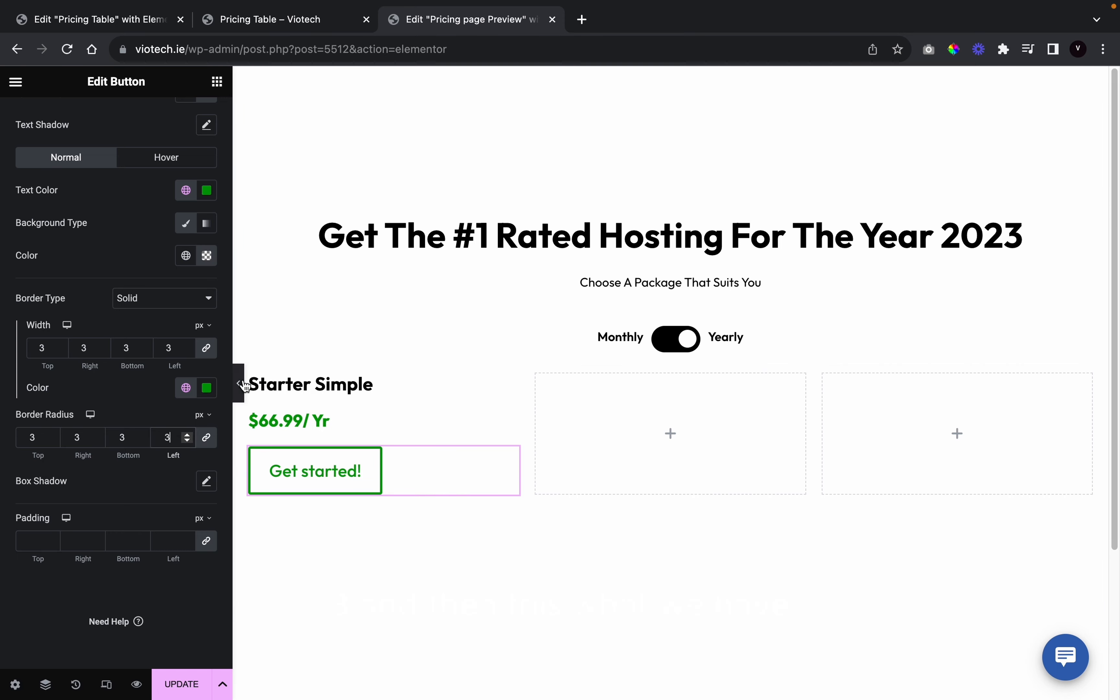
# Change the "Get started!" button's text color to the global black #000000
pyautogui.click(186, 190)
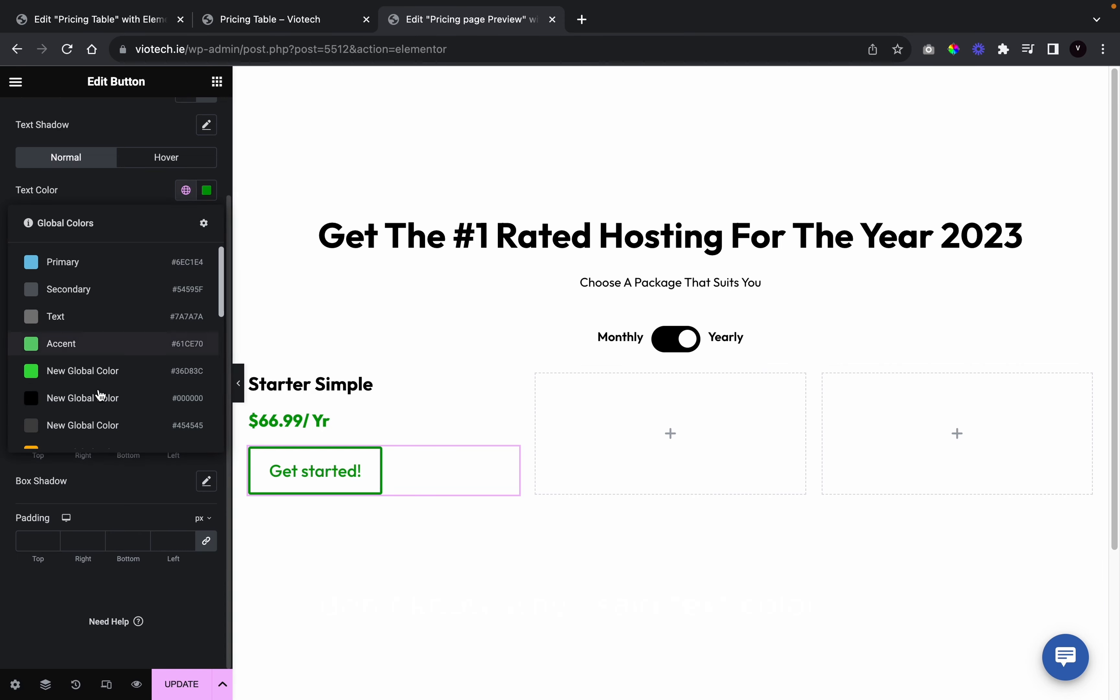
pyautogui.scroll(-1, 96, 407)
pyautogui.click(103, 370)
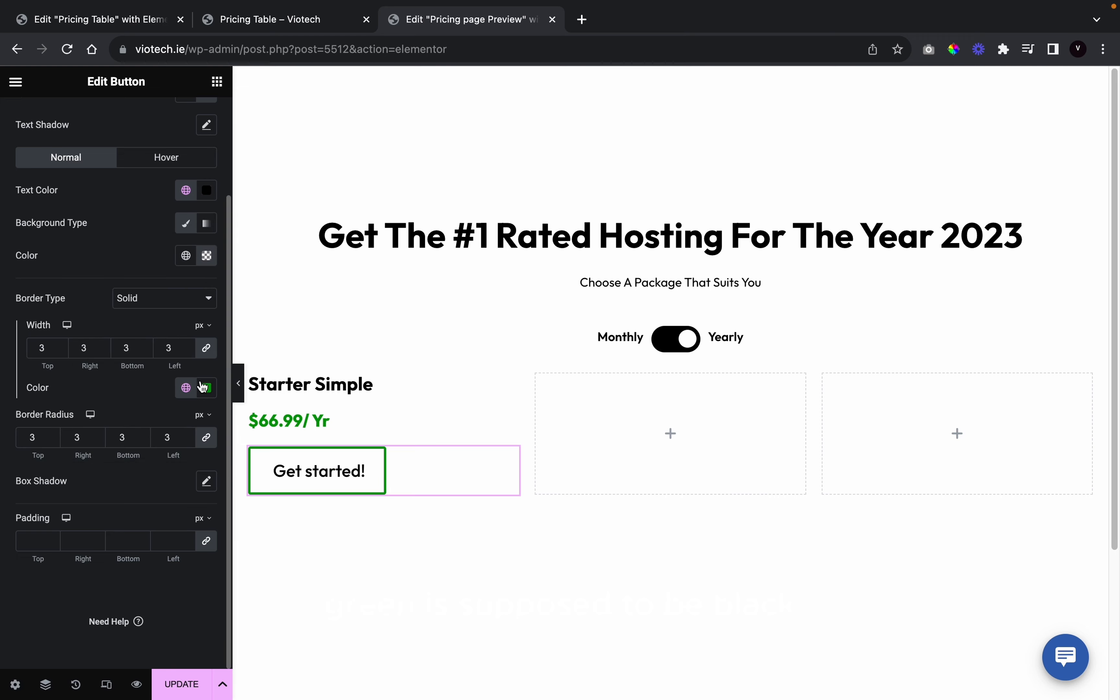
# Set the "Get started!" button's font weight to 700 (Bold)
pyautogui.scroll(3, 170, 262)
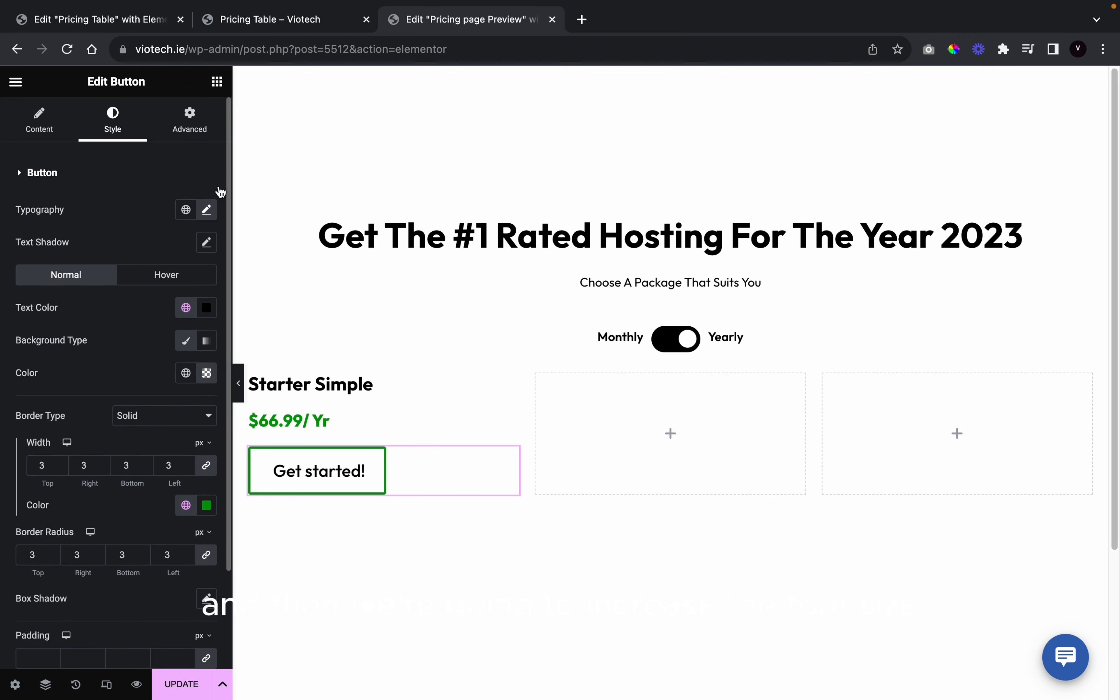
pyautogui.click(207, 210)
pyautogui.click(157, 363)
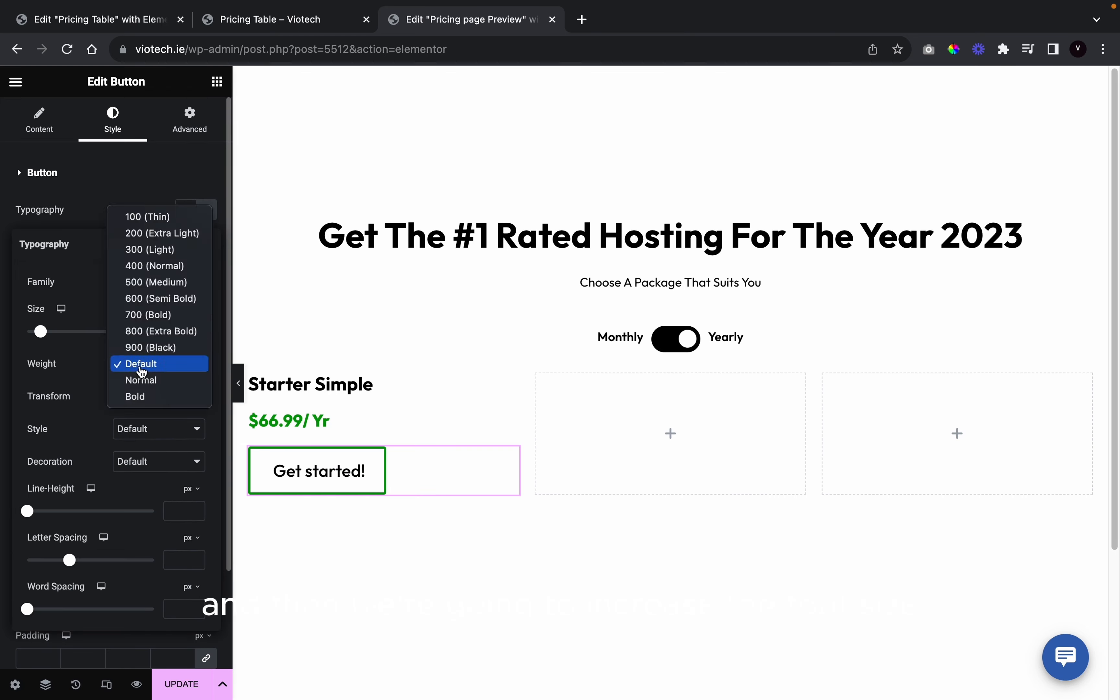
pyautogui.click(183, 317)
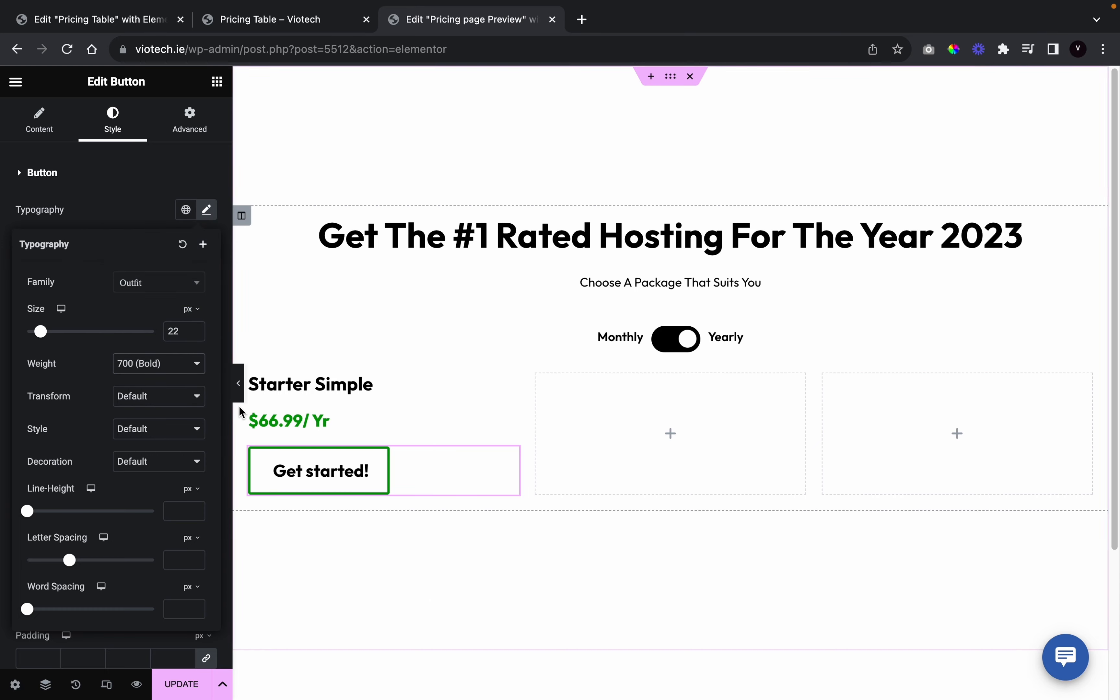
# Add a Text Editor widget below the "Get started!" button in the Starter Simple column
pyautogui.click(239, 384)
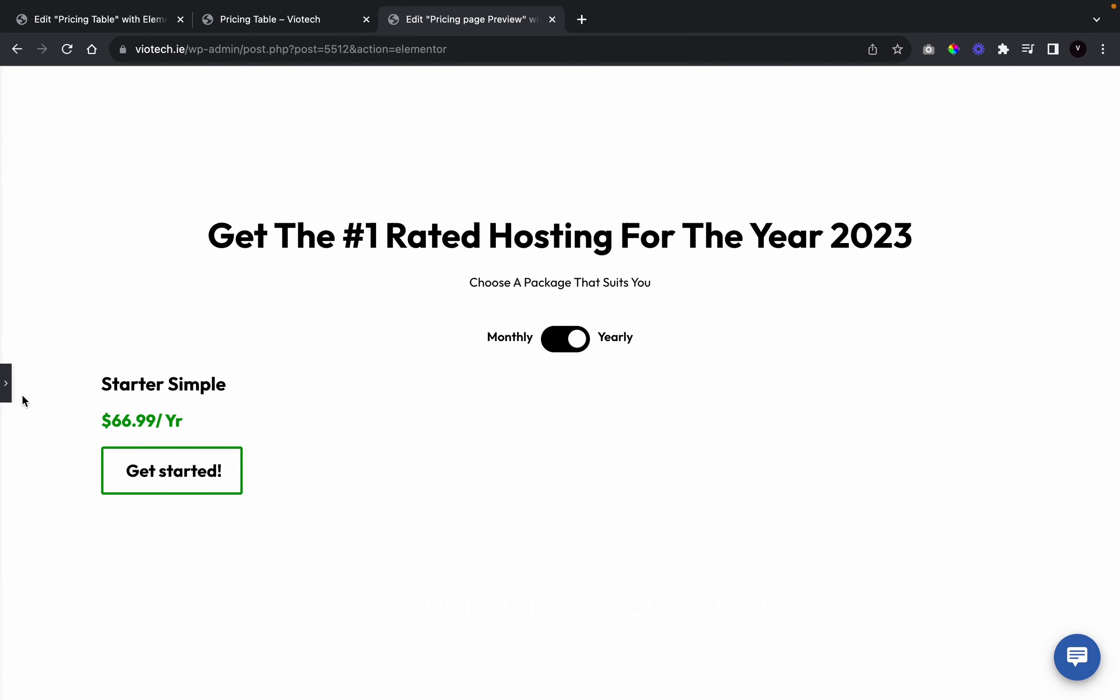
pyautogui.click(4, 393)
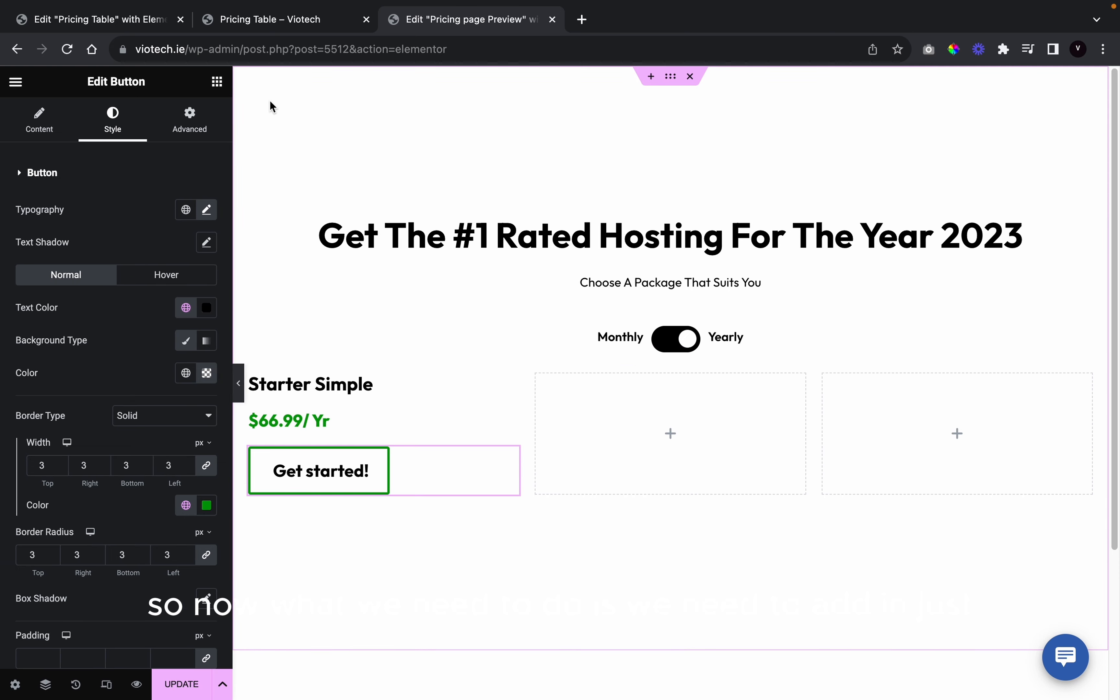
pyautogui.click(278, 19)
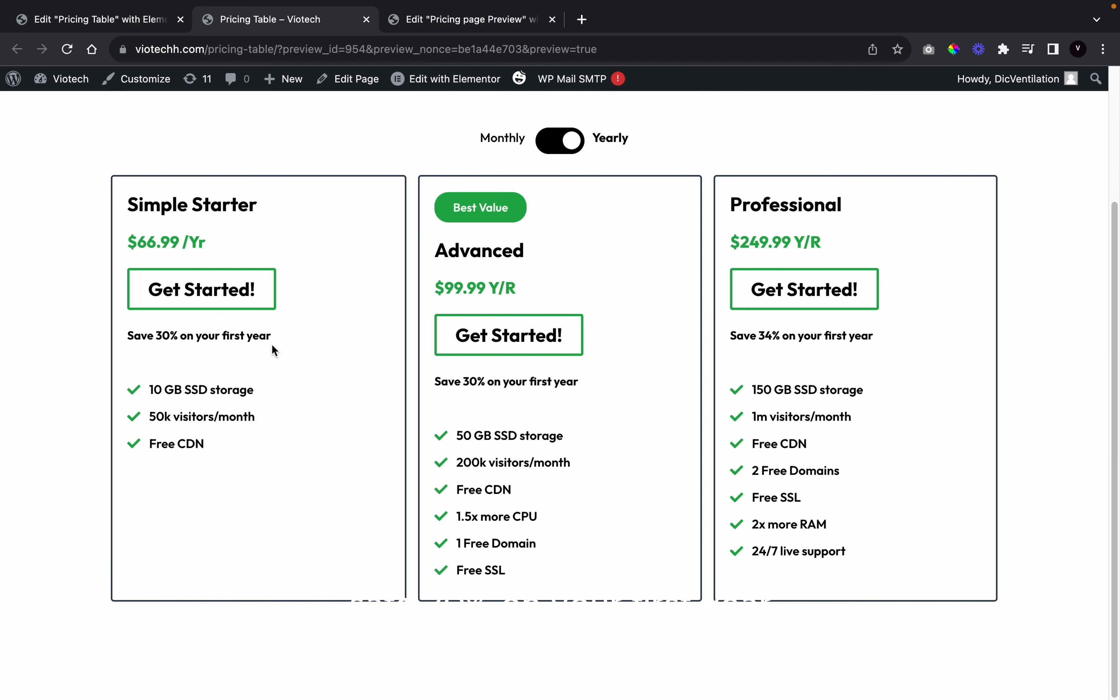
pyautogui.click(468, 21)
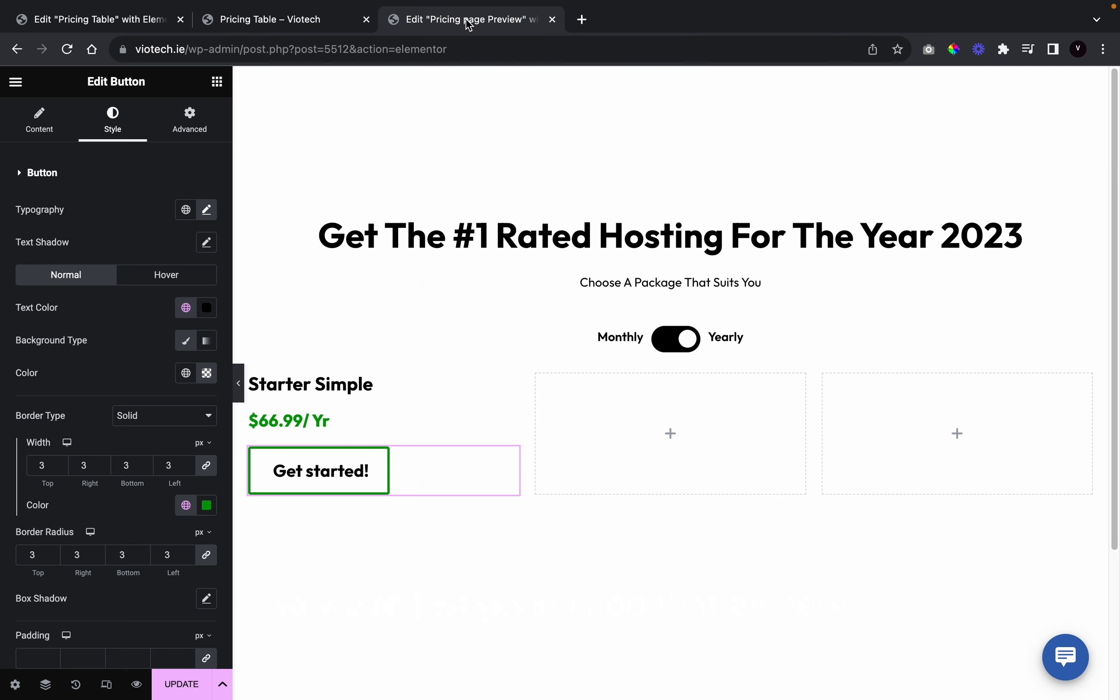
pyautogui.click(218, 82)
pyautogui.scroll(-3, 125, 509)
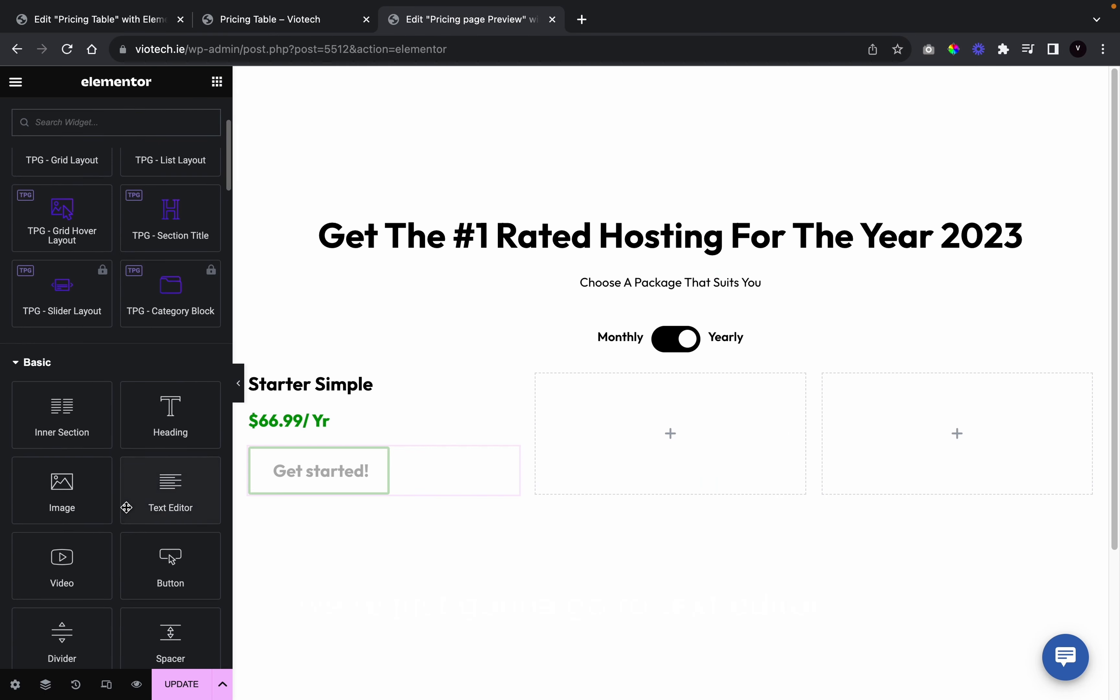
pyautogui.moveTo(171, 451); pyautogui.dragTo(323, 487)
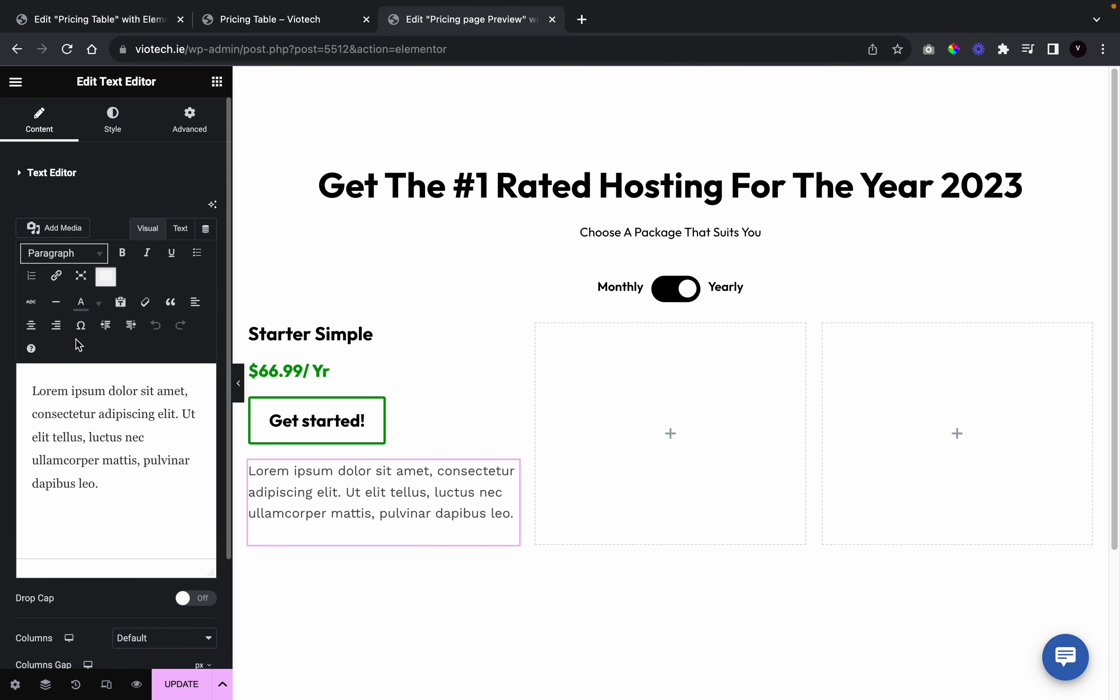
# Replace the new text widget's placeholder with "Save 30% on your first year", copied from the Simple Starter card on the Pricing Table page
pyautogui.press('super+a')
pyautogui.press('BackSpace')
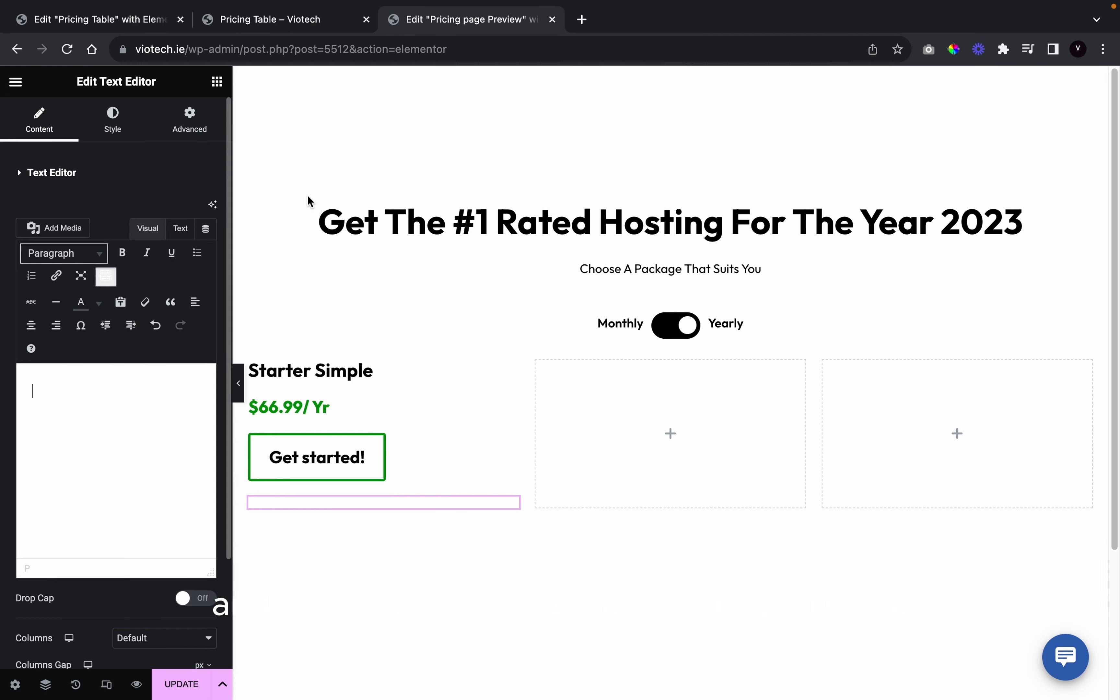
pyautogui.click(301, 21)
pyautogui.tripleClick(219, 329)
pyautogui.hotkey('ctrl', 'c')
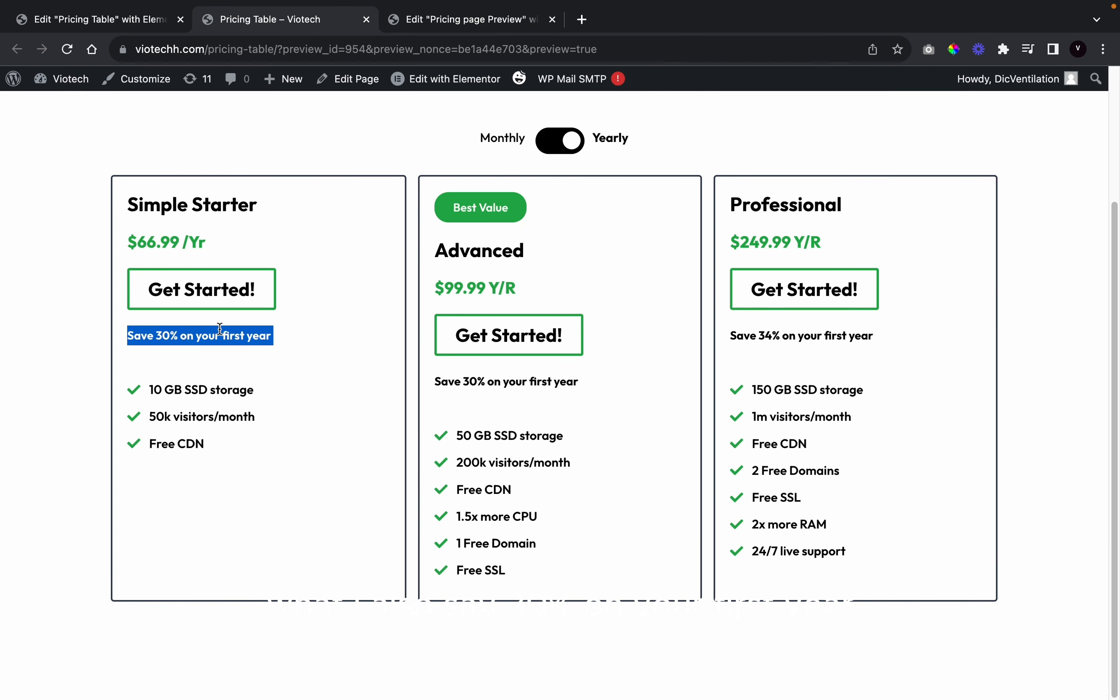
pyautogui.click(408, 23)
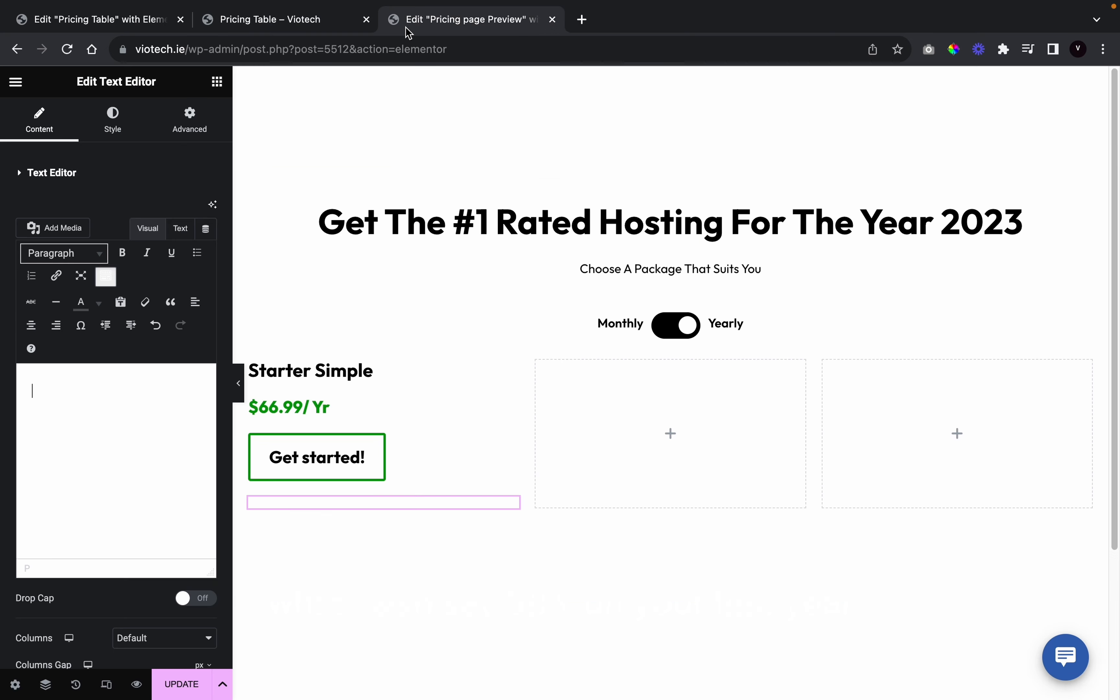
pyautogui.click(140, 370)
pyautogui.hotkey('ctrl', 'v')
pyautogui.click(106, 330)
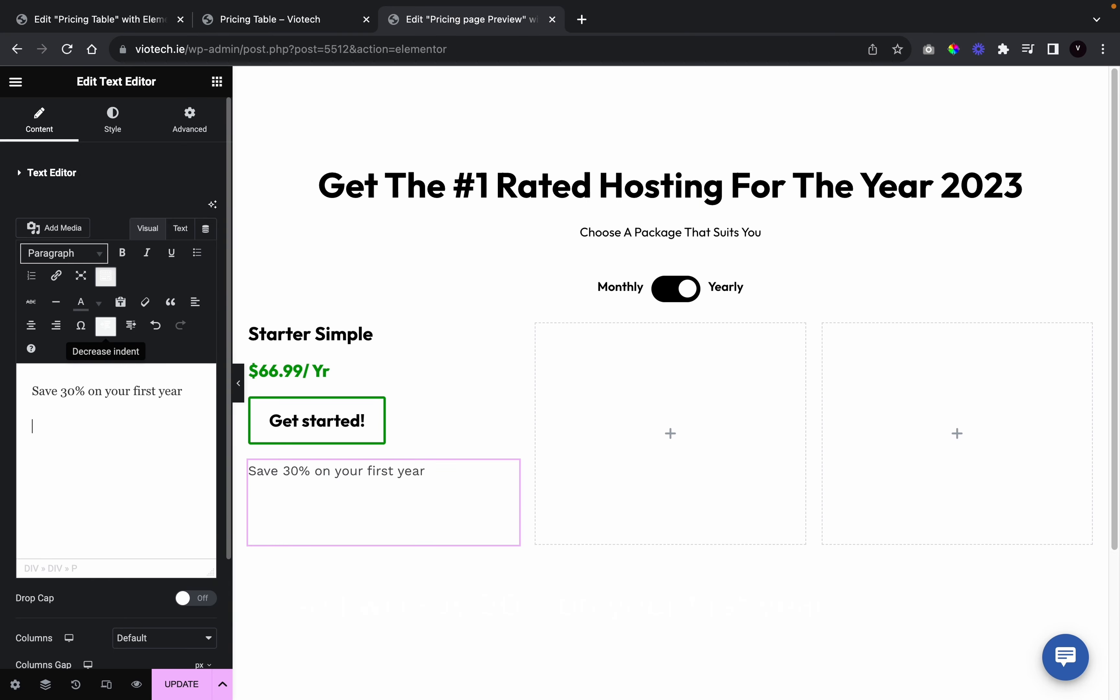
# Set the savings text's colour to the global black and its font family to Outfit
pyautogui.click(113, 121)
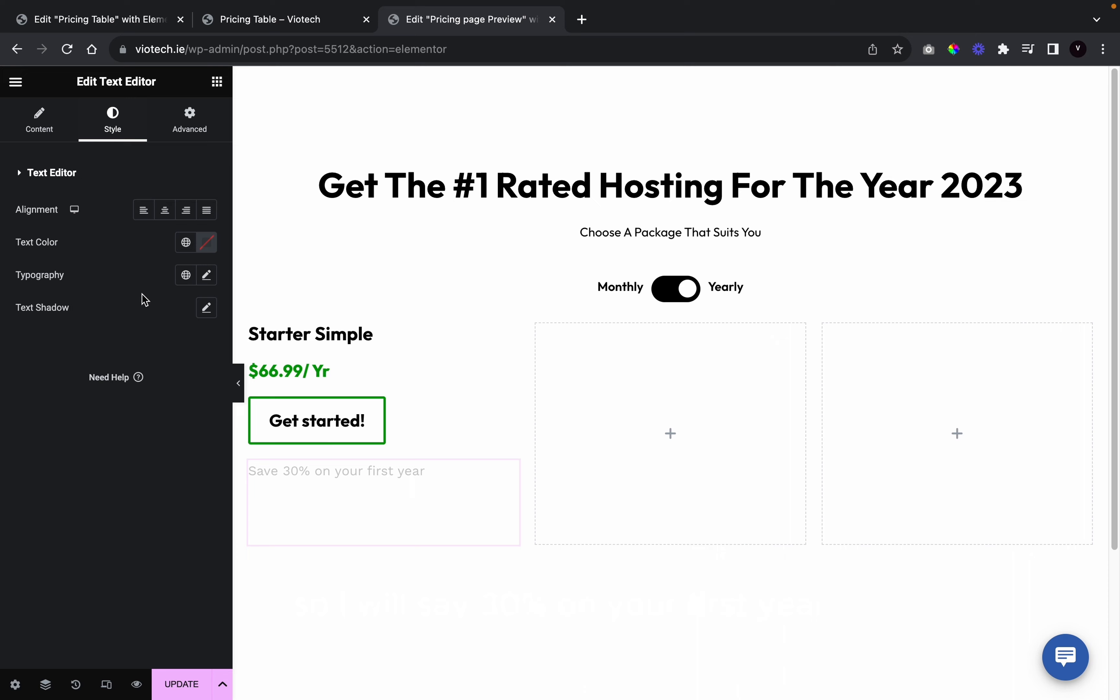
pyautogui.click(176, 243)
pyautogui.click(198, 451)
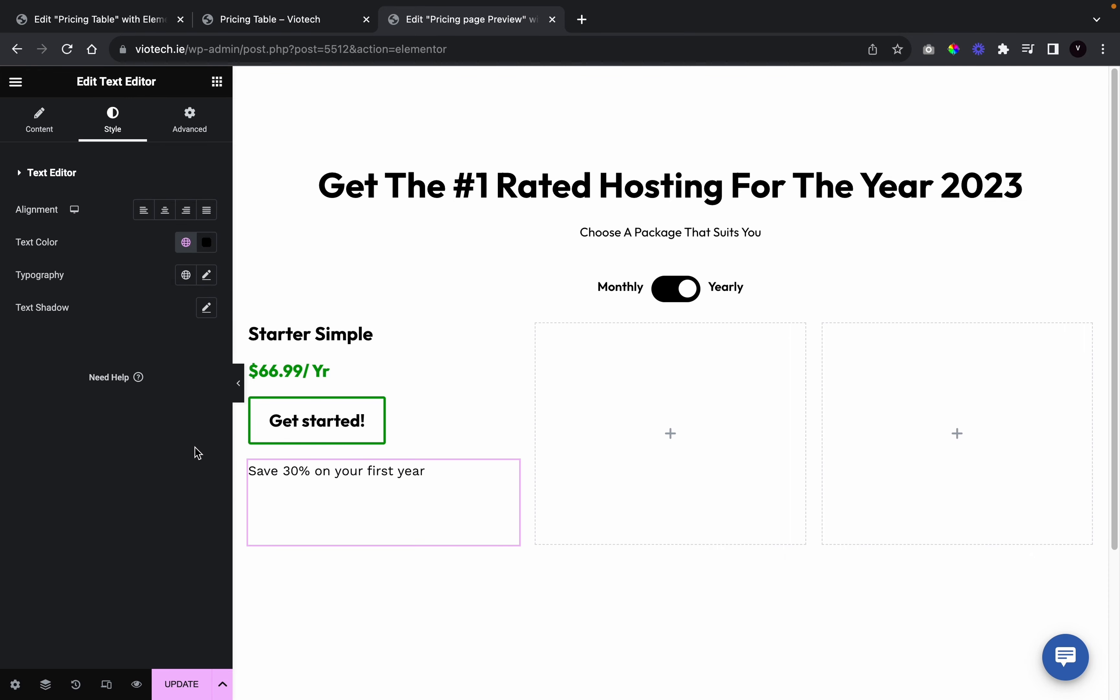
pyautogui.click(207, 276)
pyautogui.click(194, 348)
pyautogui.write('o')
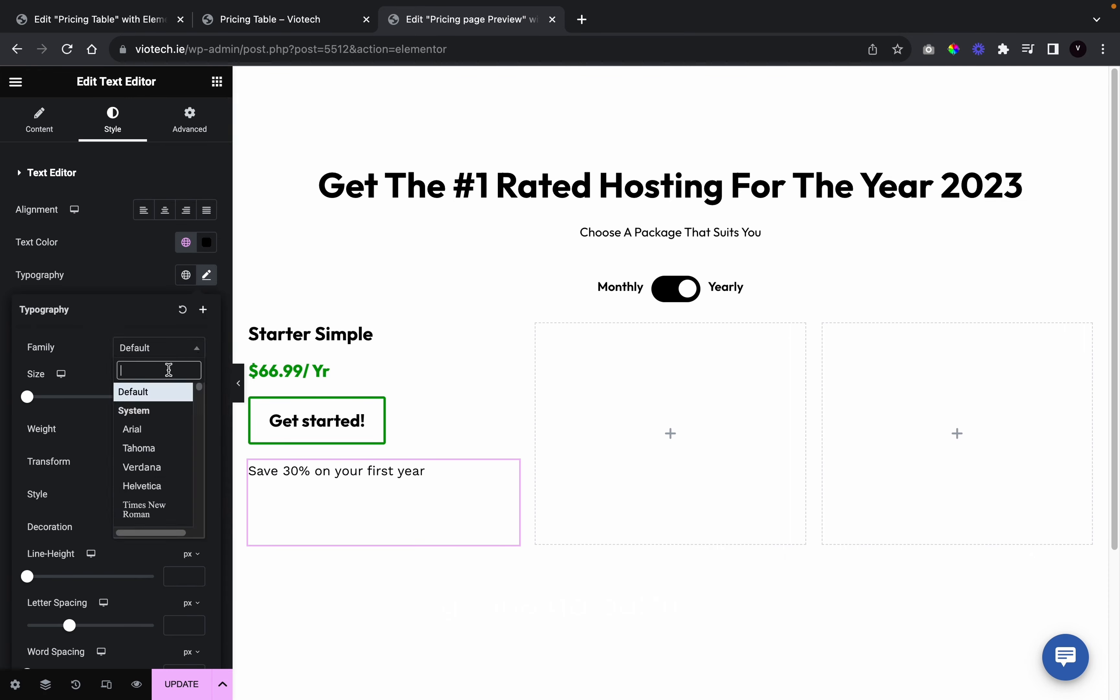
pyautogui.write('utt')
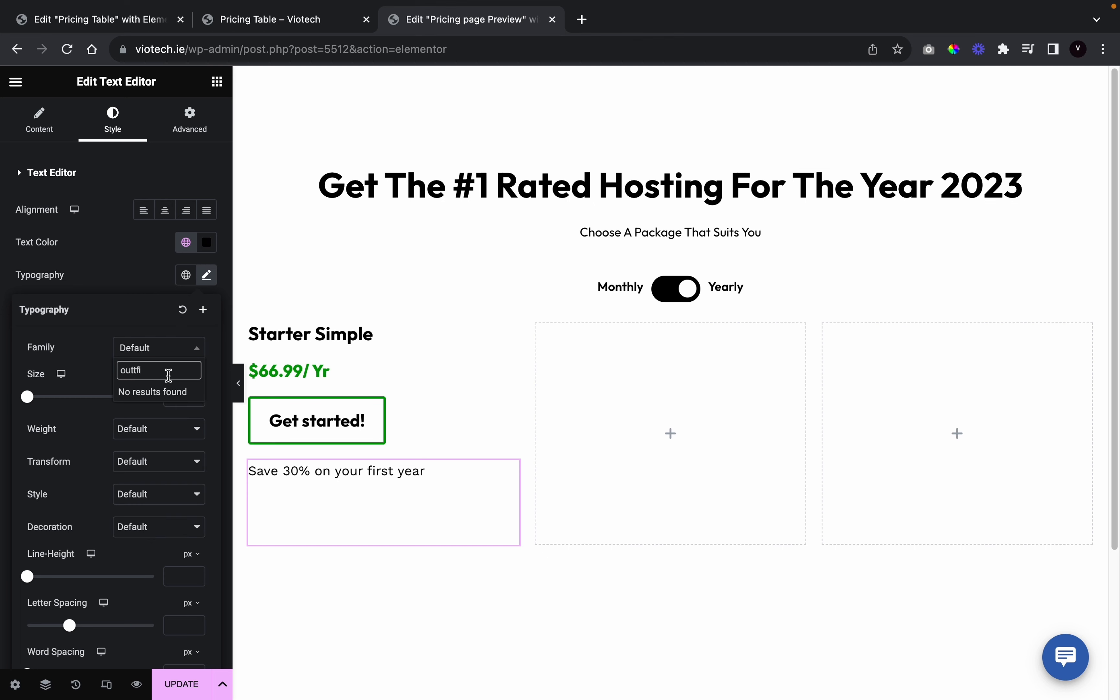
pyautogui.press('BackSpace')
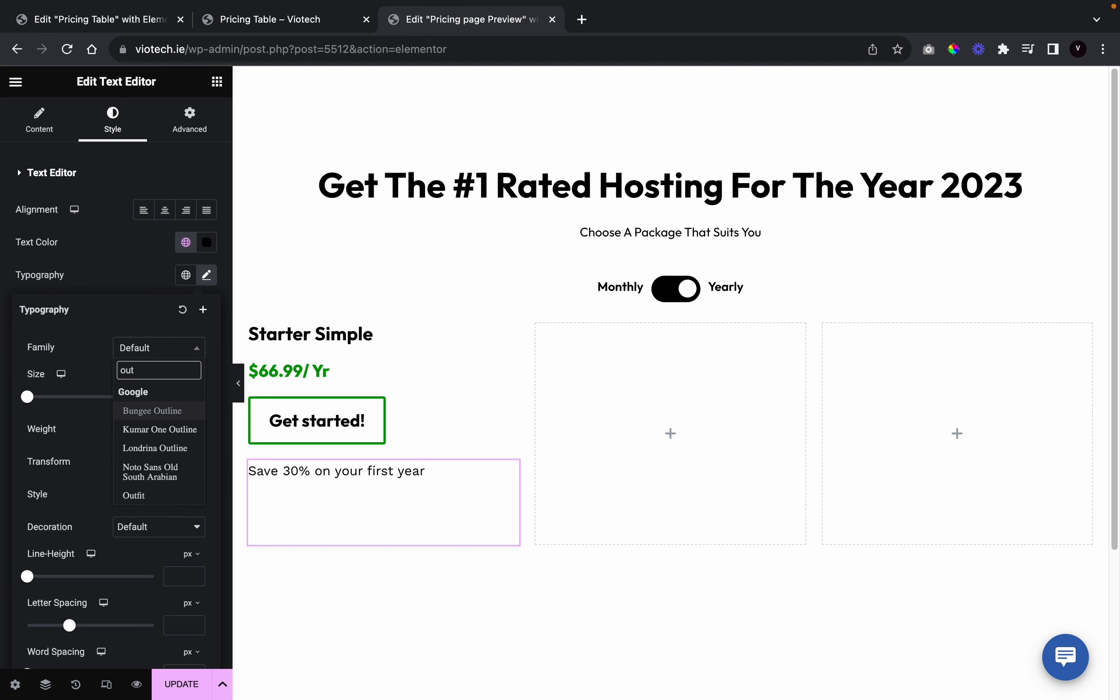
pyautogui.write('fi')
pyautogui.click(180, 412)
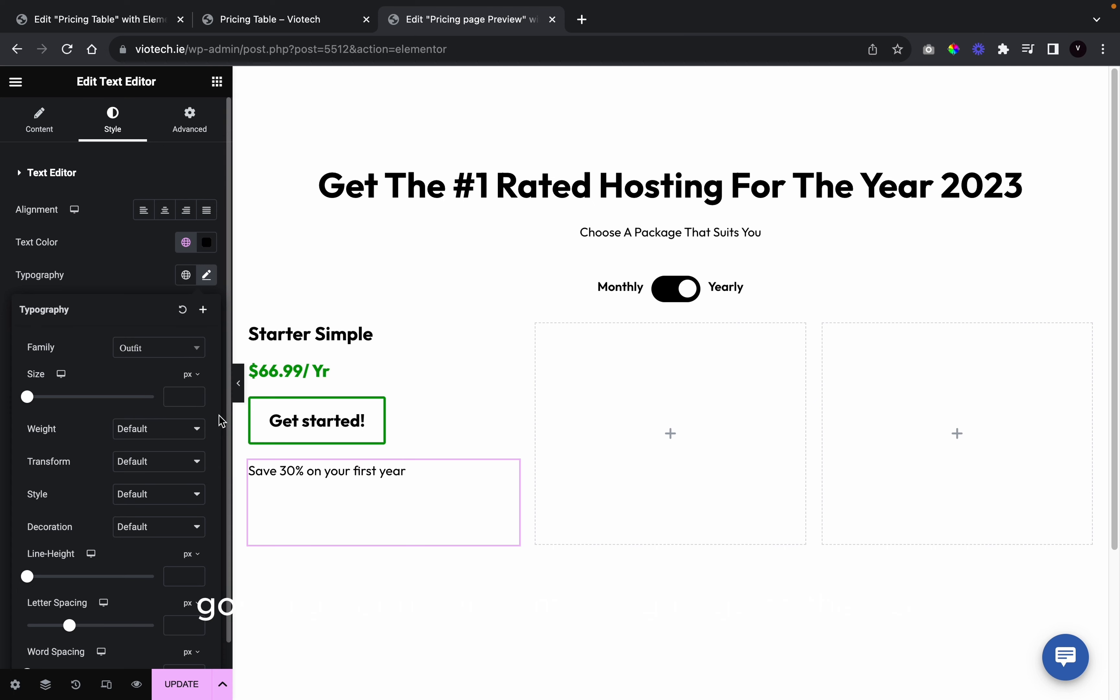
# Set the savings text's font size to 14 px and give it a bolder weight
pyautogui.write('14')
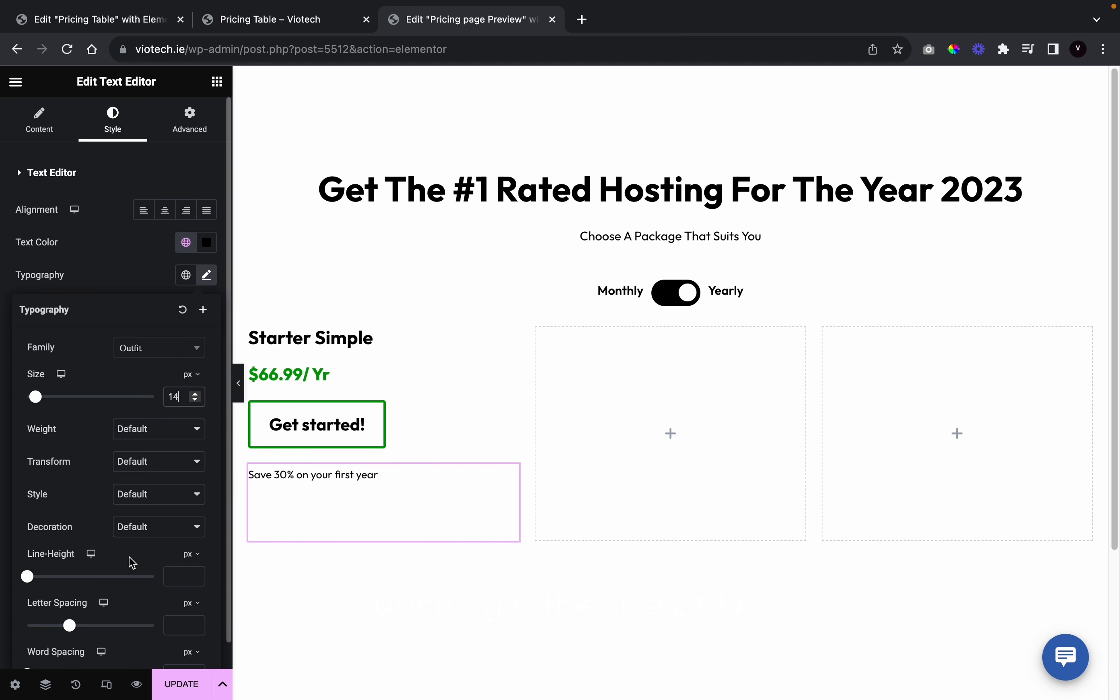
pyautogui.click(171, 438)
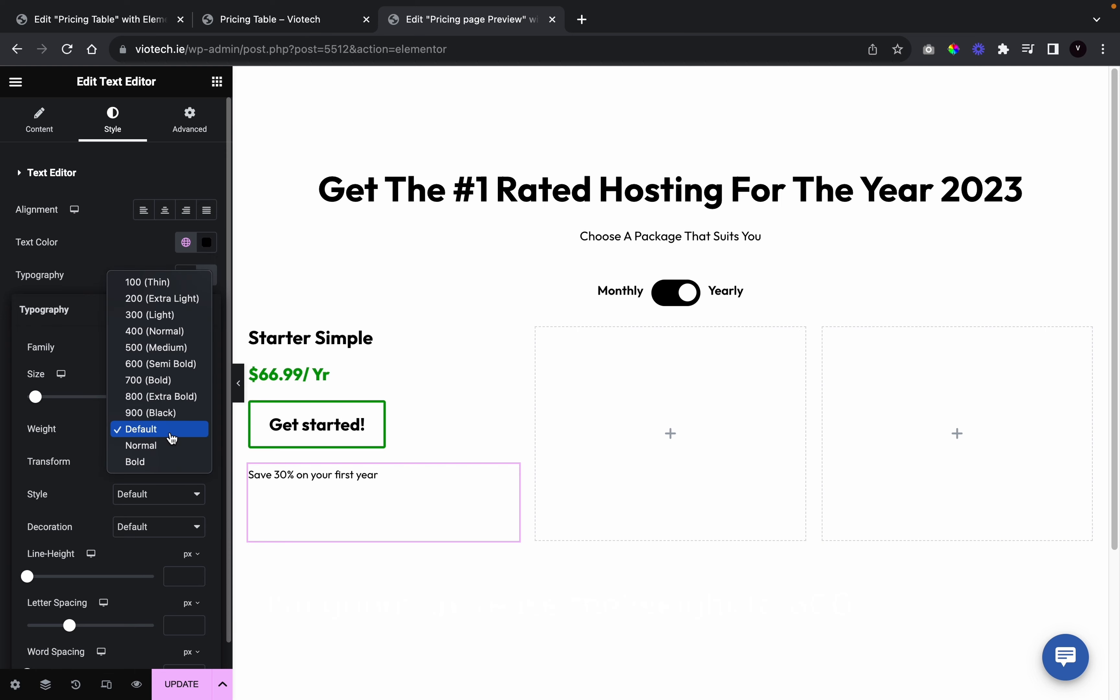
pyautogui.click(187, 373)
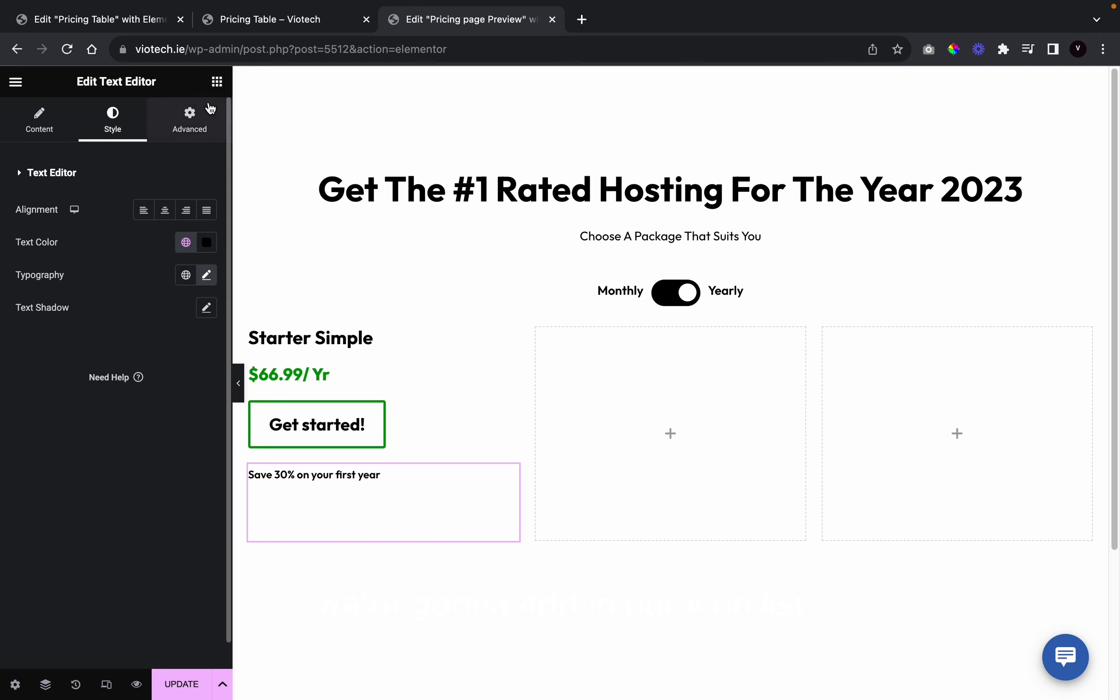
# Find the Icon List widget and place it below the savings text in the Starter Simple column
pyautogui.click(218, 82)
pyautogui.scroll(-3, 119, 569)
pyautogui.scroll(3, 118, 600)
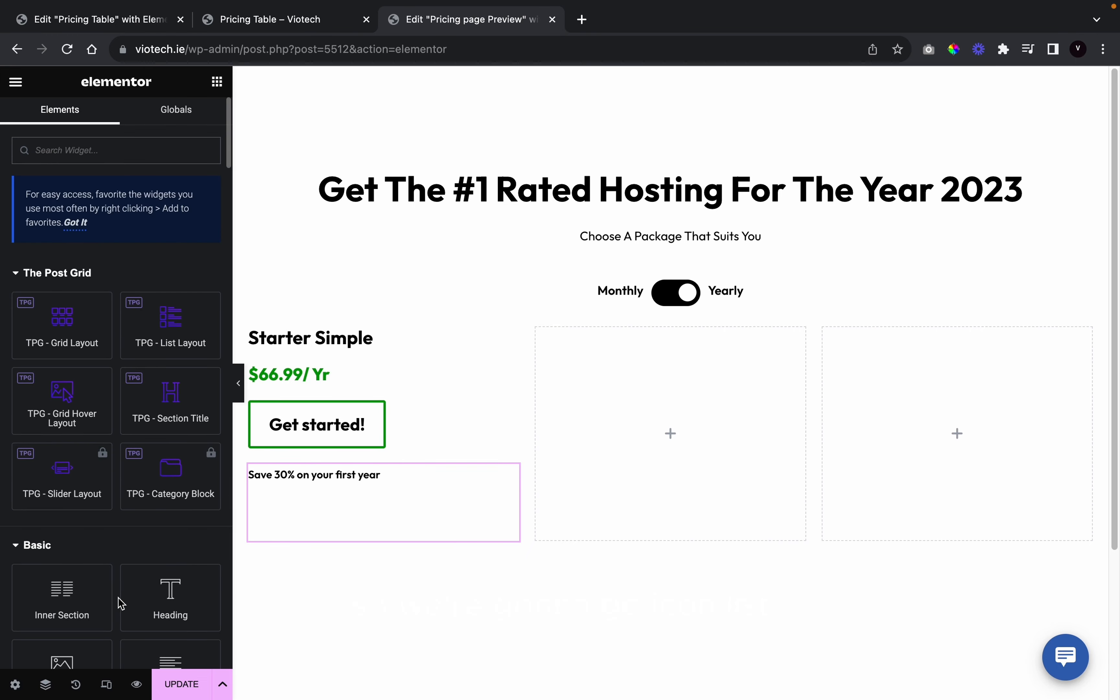
pyautogui.write('icon')
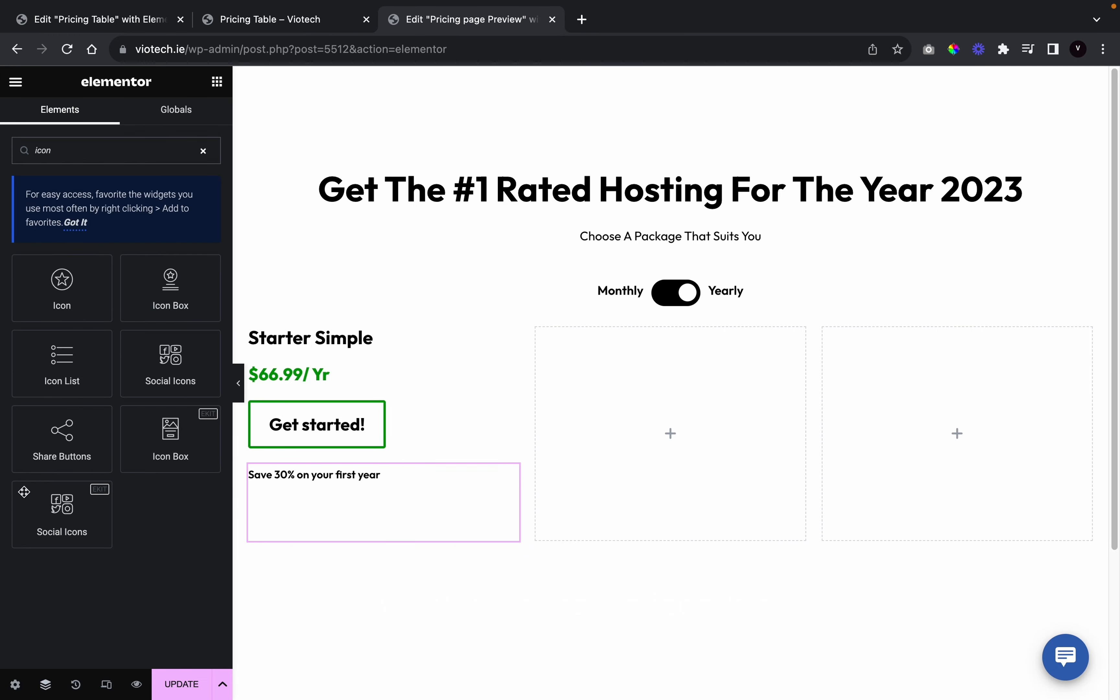
pyautogui.moveTo(56, 385); pyautogui.dragTo(327, 528)
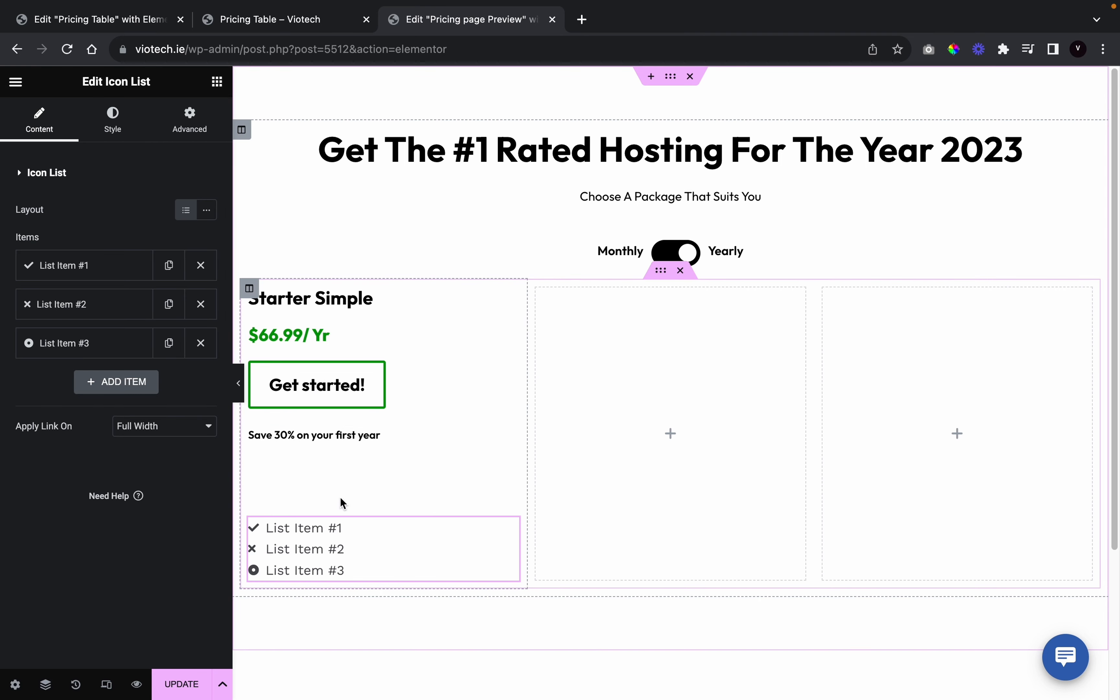
# Set the savings text's bottom margin to -74 px, keeping its other margins at 0, and preview the spacing
pyautogui.click(347, 471)
pyautogui.click(238, 383)
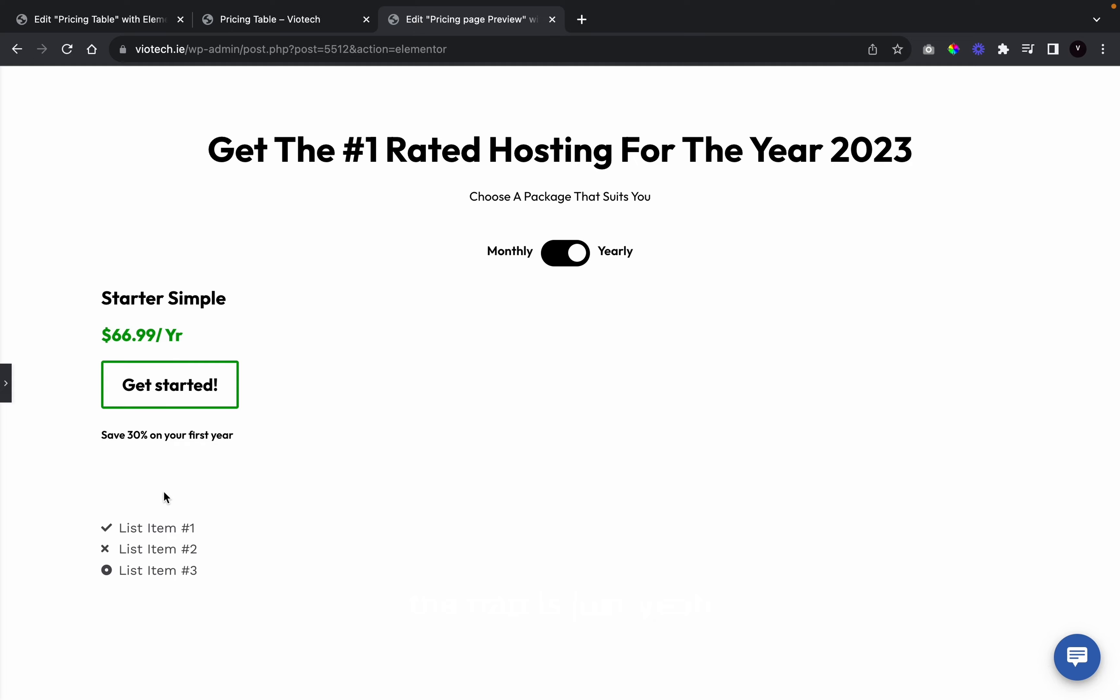
pyautogui.click(4, 371)
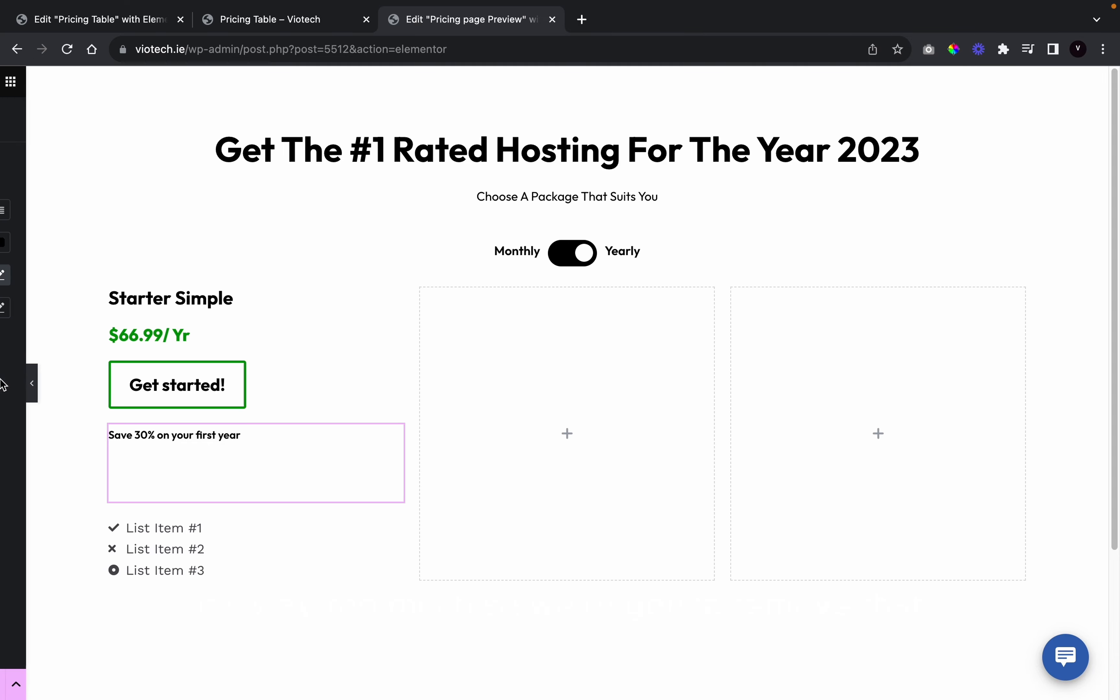
pyautogui.click(167, 112)
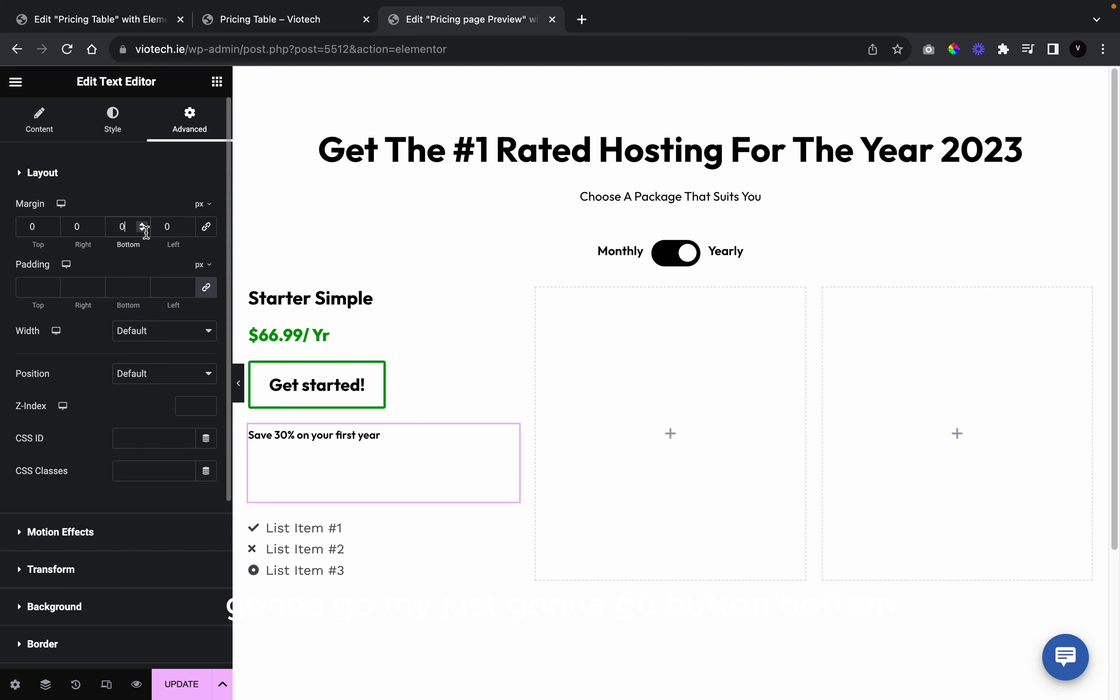
pyautogui.moveTo(145, 231); pyautogui.dragTo(149, 233)
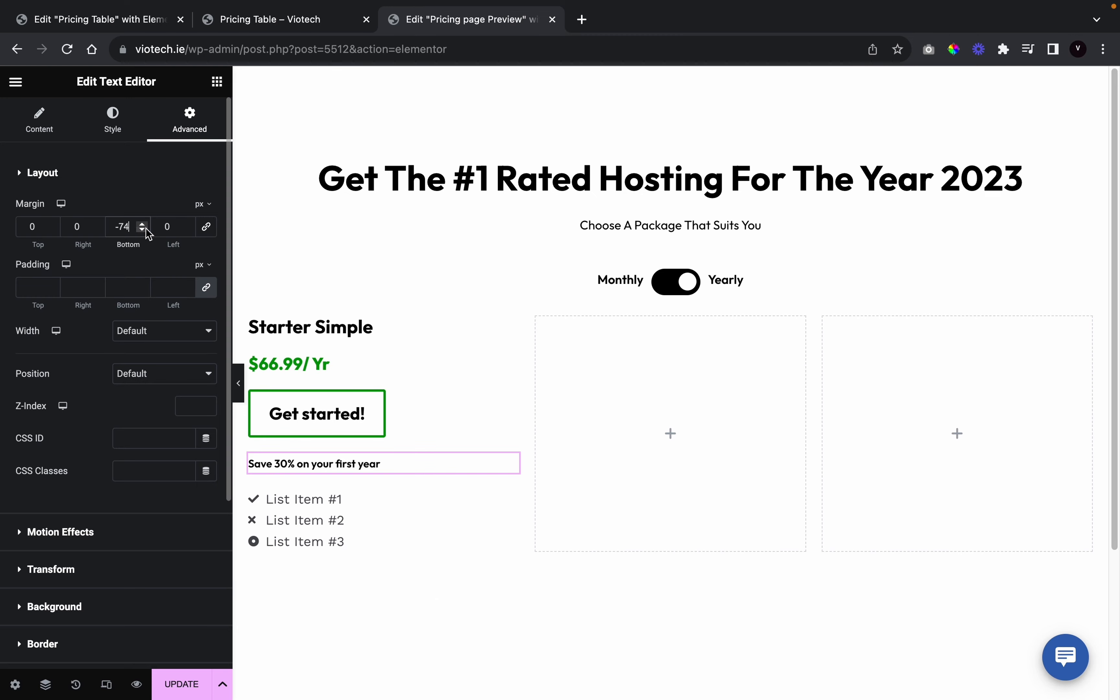
pyautogui.click(239, 384)
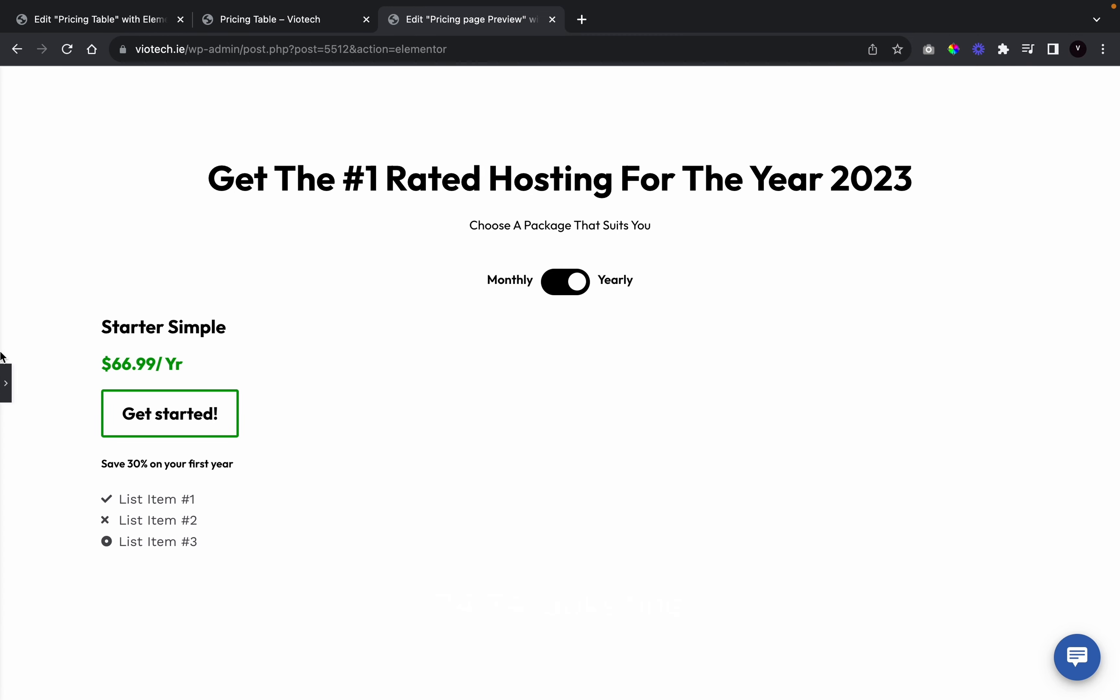
pyautogui.click(7, 371)
# Delete List Item #3 and List Item #2 from the icon list
pyautogui.click(387, 541)
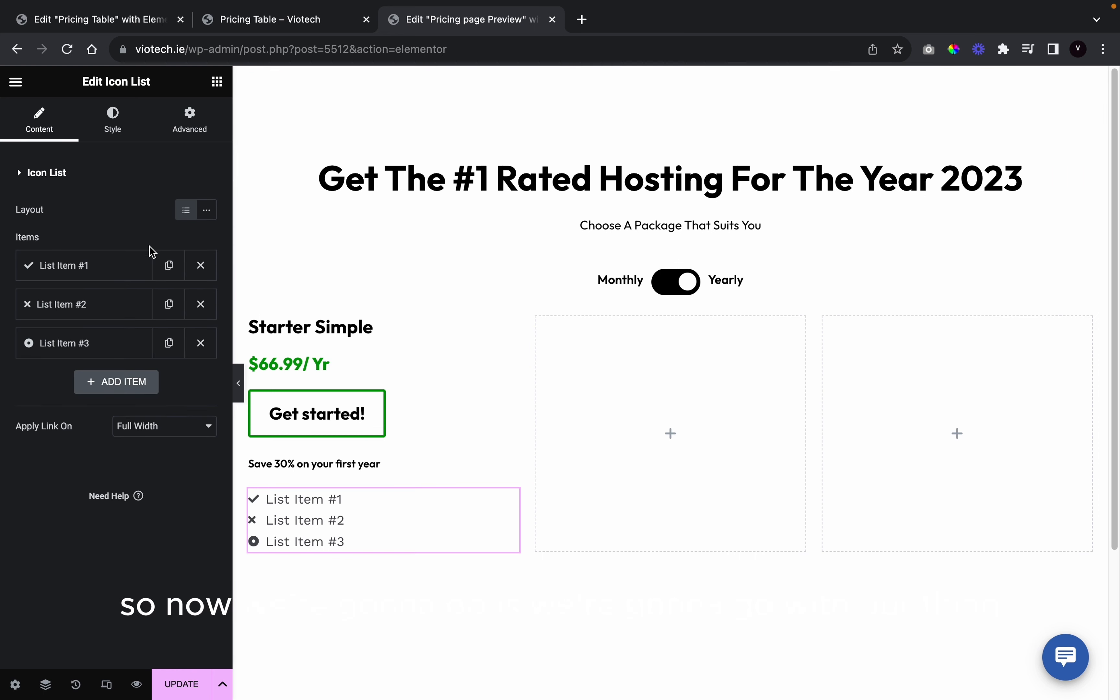
pyautogui.click(200, 343)
pyautogui.click(201, 305)
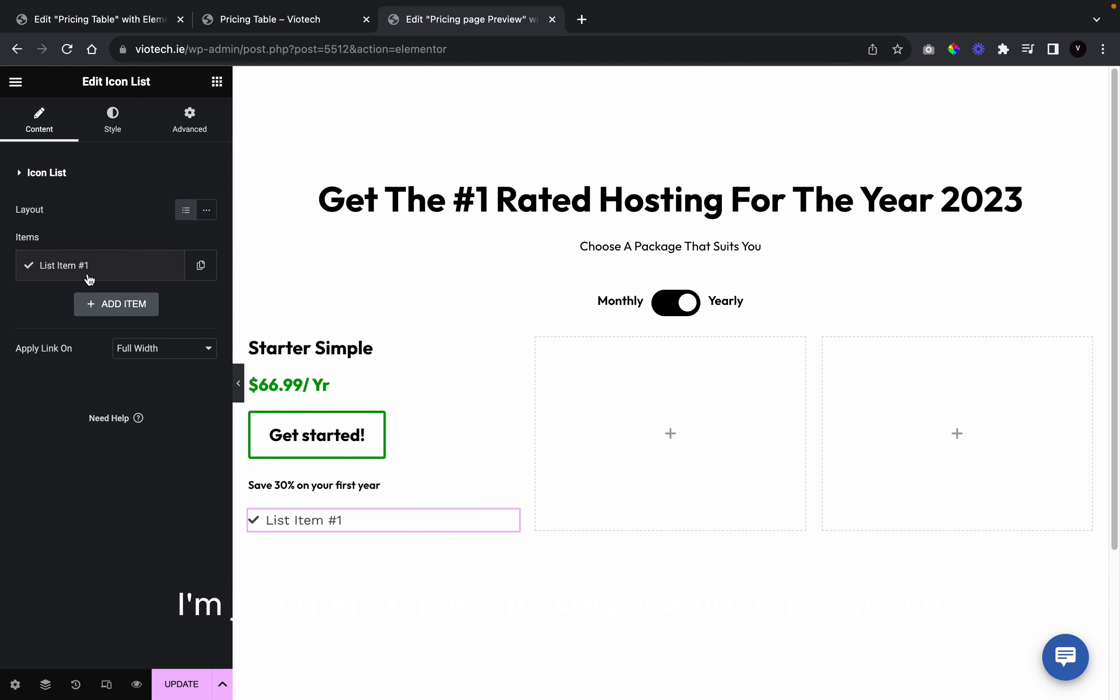
# Open List Item #1 for editing and check the first Simple Starter feature in the finished pricing table
pyautogui.click(78, 266)
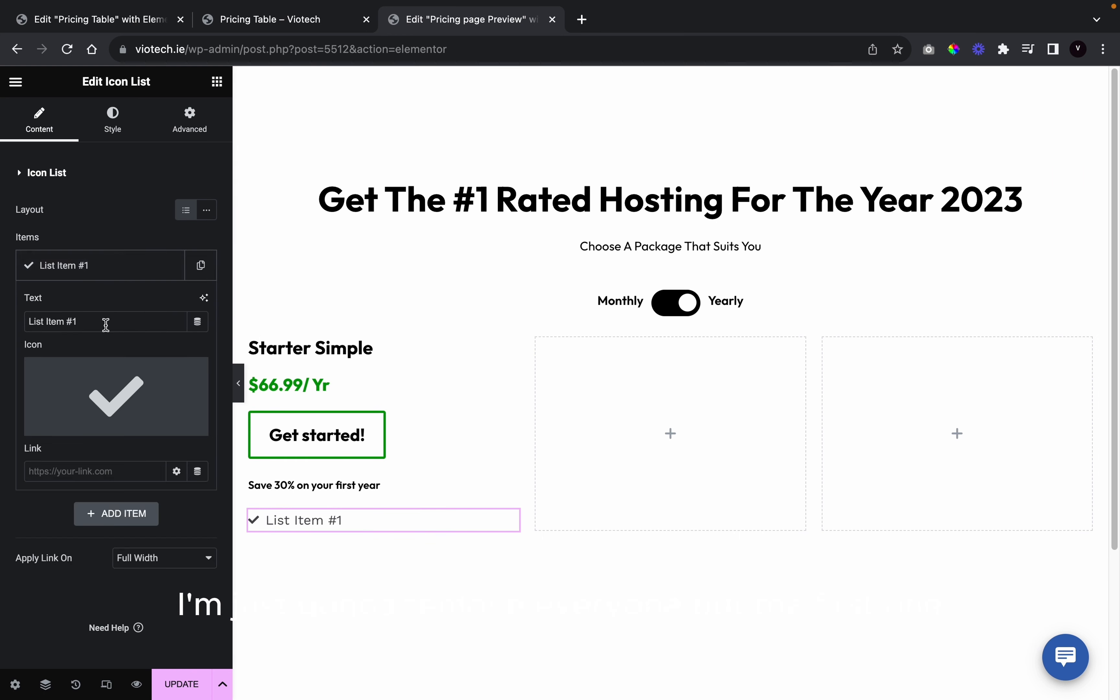
pyautogui.click(272, 23)
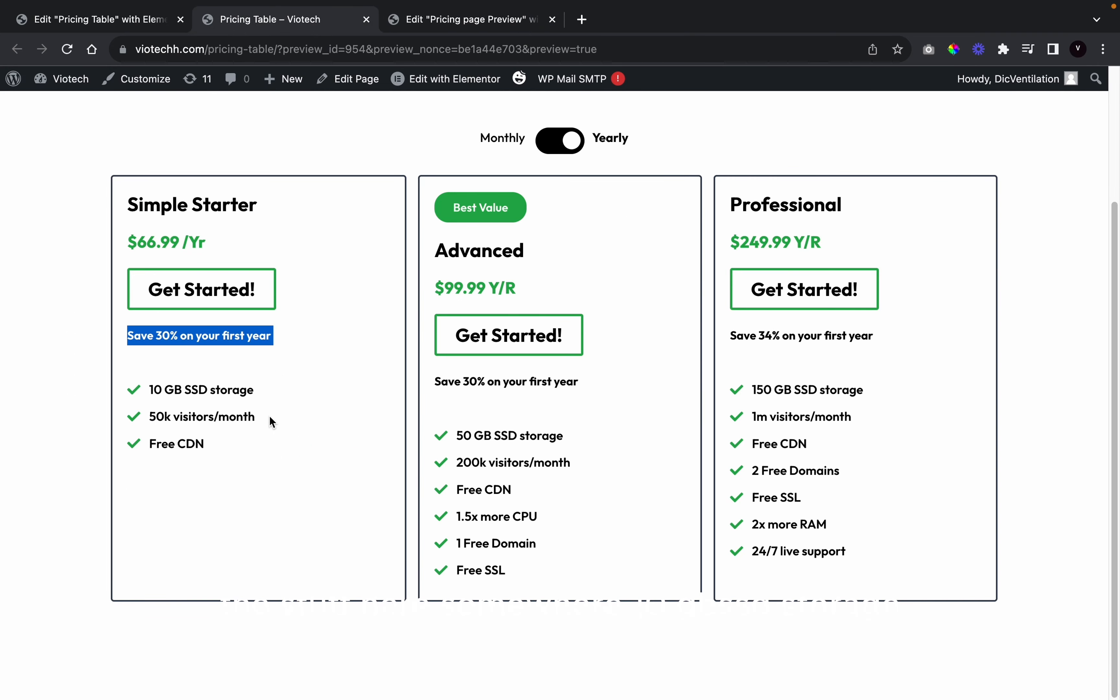
pyautogui.click(463, 20)
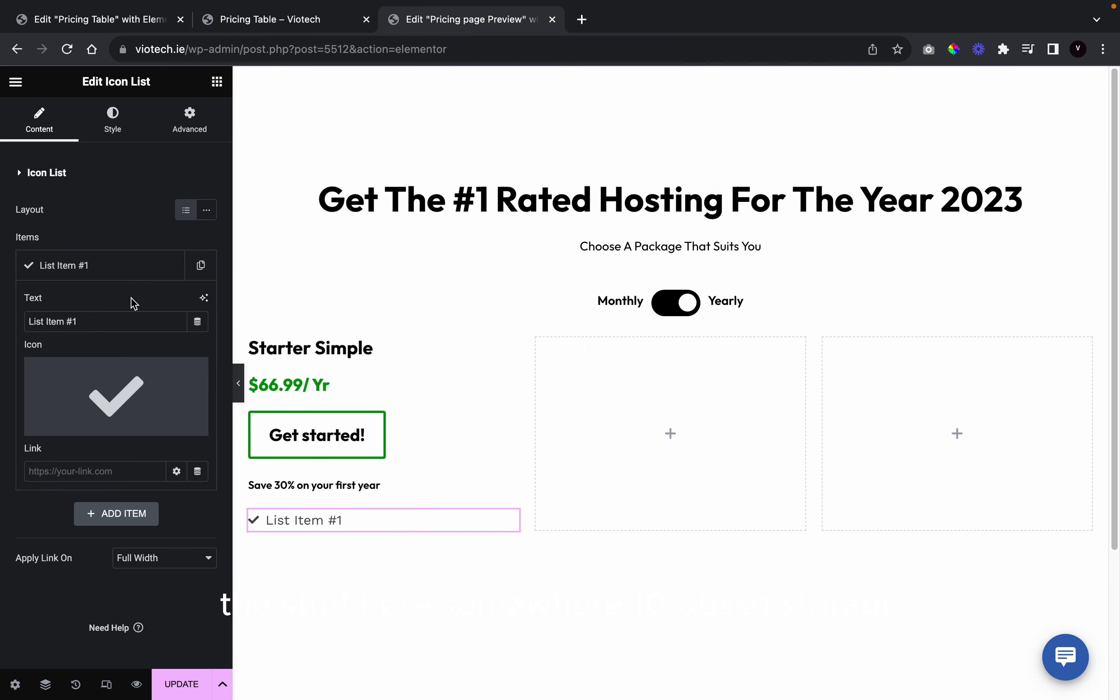
pyautogui.click(124, 318)
pyautogui.press('super+a')
pyautogui.write('1')
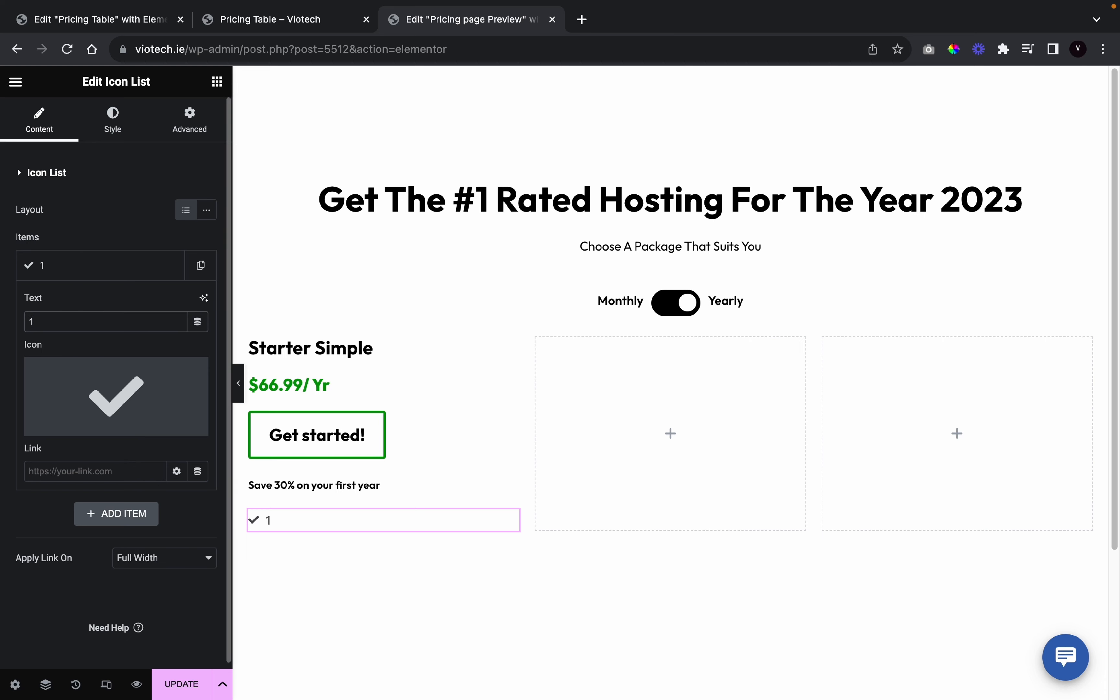
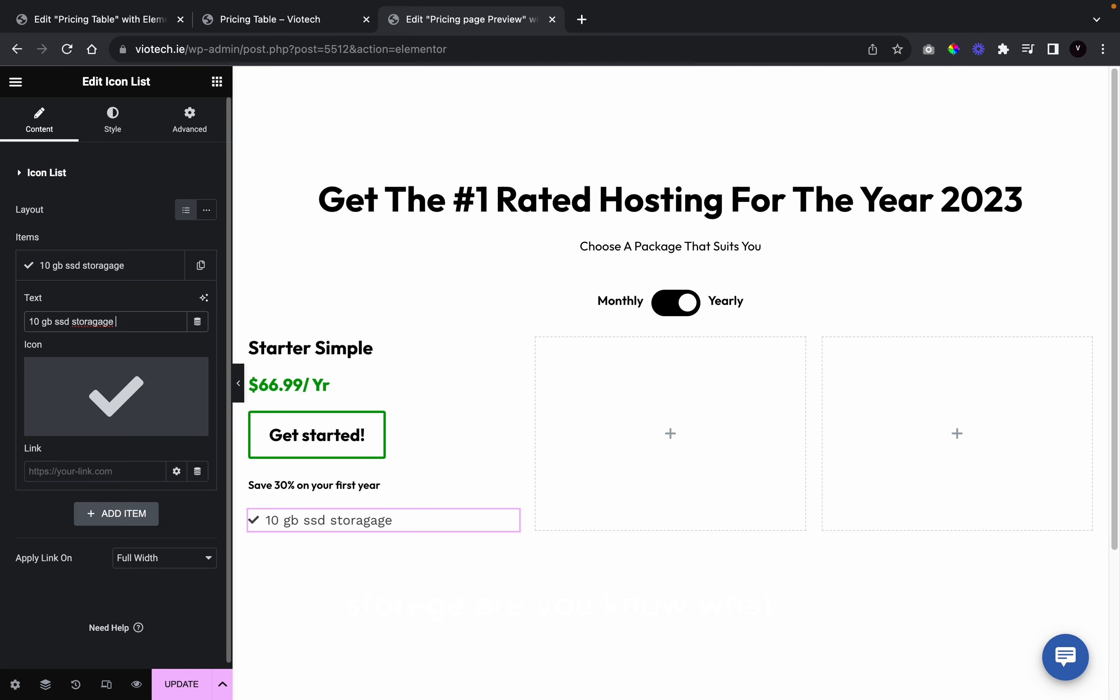
pyautogui.press('super+a')
pyautogui.press('BackSpace')
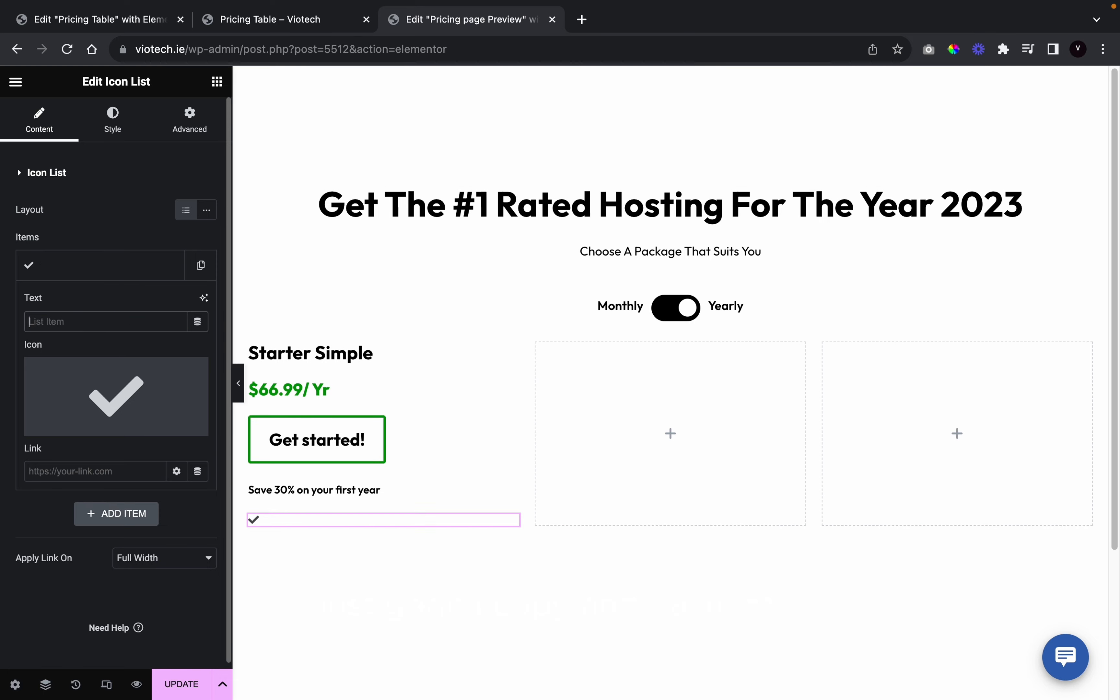
# Copy "10 GB SSD storage" from the finished table's Simple Starter column into the first list item's text
pyautogui.click(269, 19)
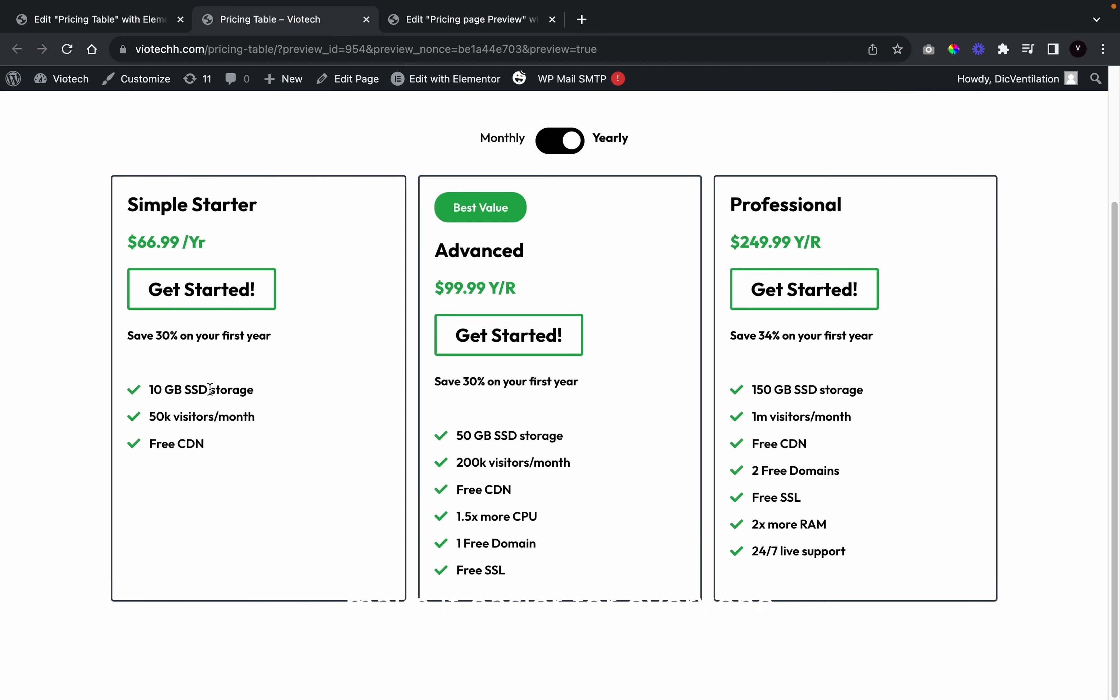
pyautogui.tripleClick(211, 390)
pyautogui.hotkey('ctrl', 'c')
pyautogui.click(436, 26)
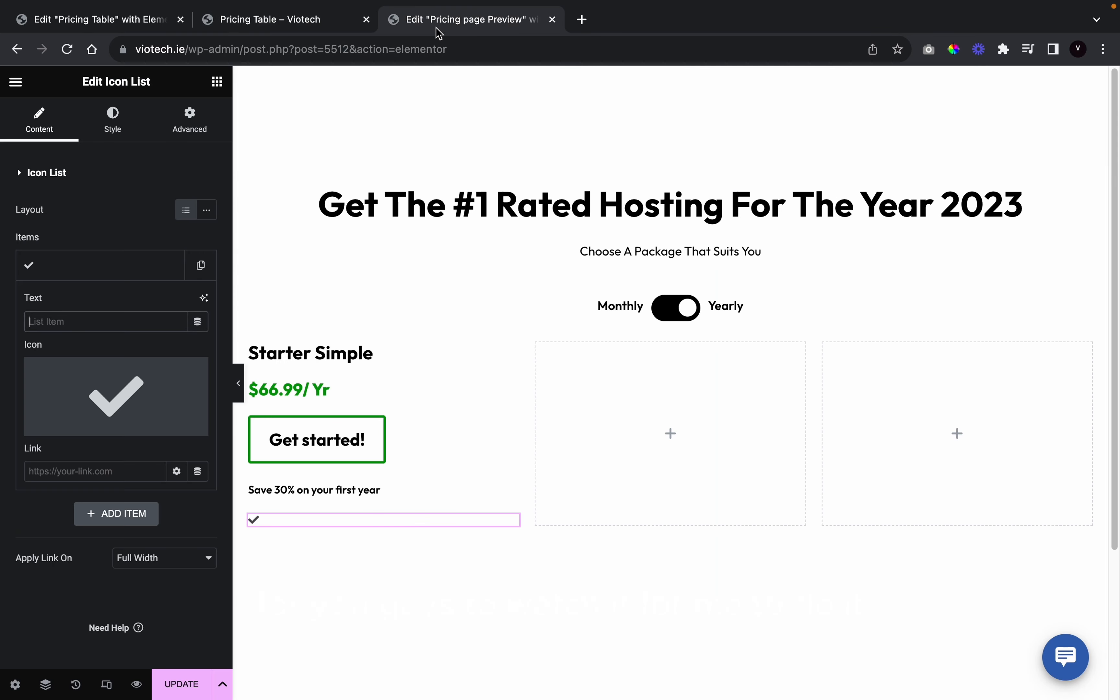
pyautogui.hotkey('ctrl', 'v')
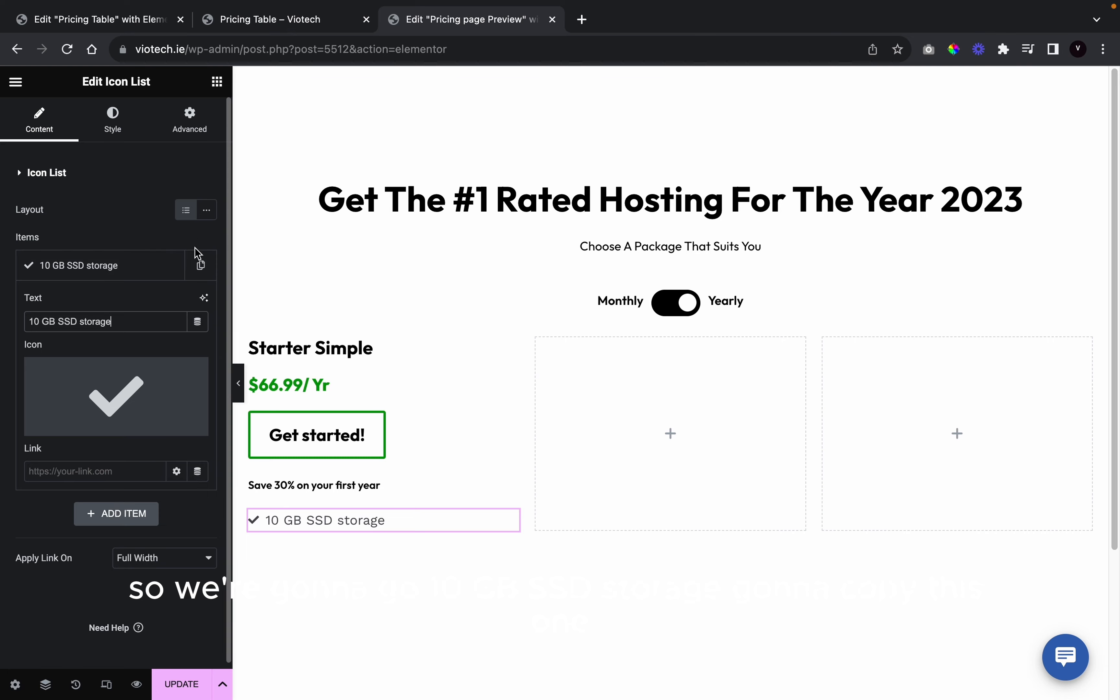
# Duplicate the storage list item and replace the copy's text with "50k visitors/month" copied from the finished table
pyautogui.click(201, 265)
pyautogui.click(128, 514)
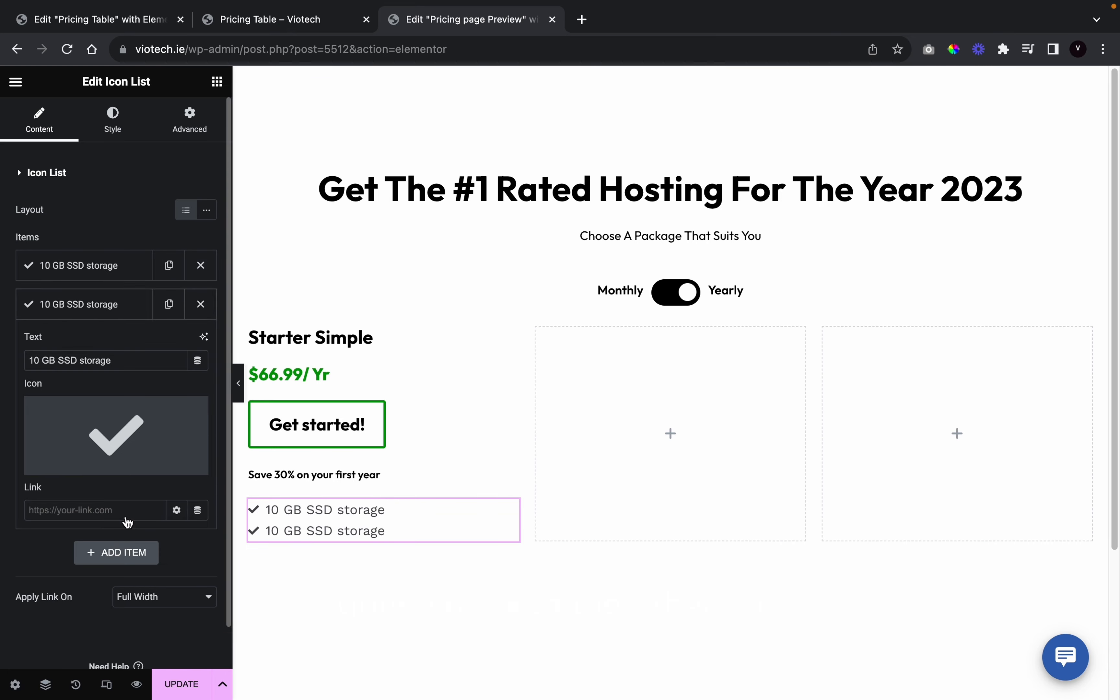
pyautogui.click(287, 21)
pyautogui.tripleClick(224, 415)
pyautogui.press('super+c')
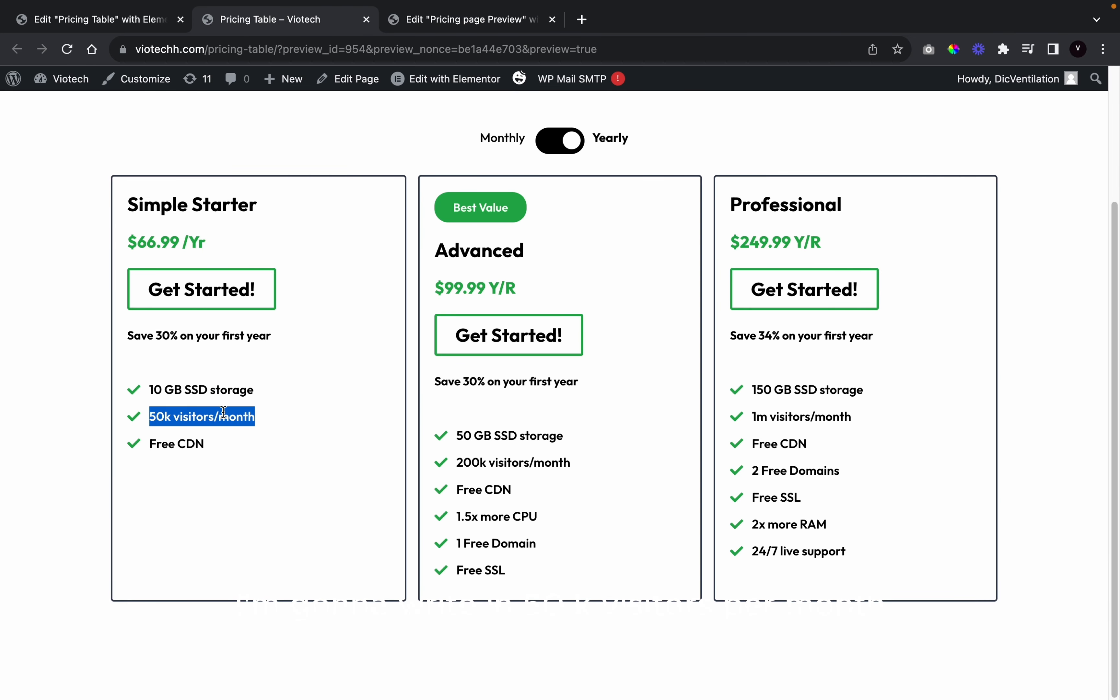
pyautogui.click(444, 20)
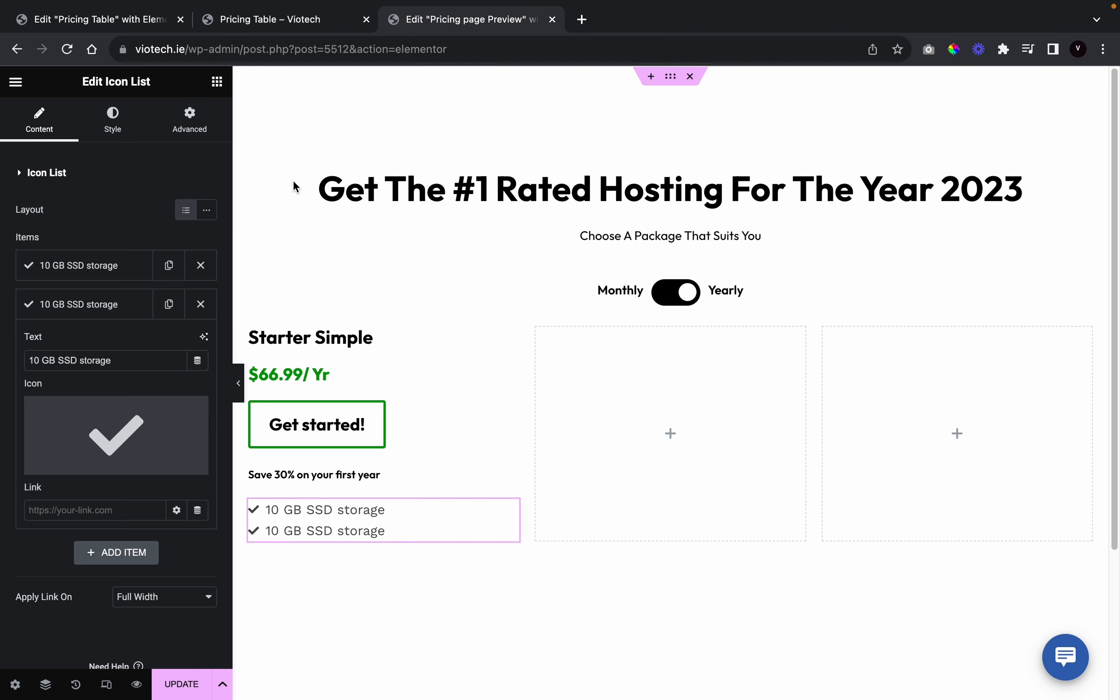
pyautogui.tripleClick(150, 353)
pyautogui.press('super+v')
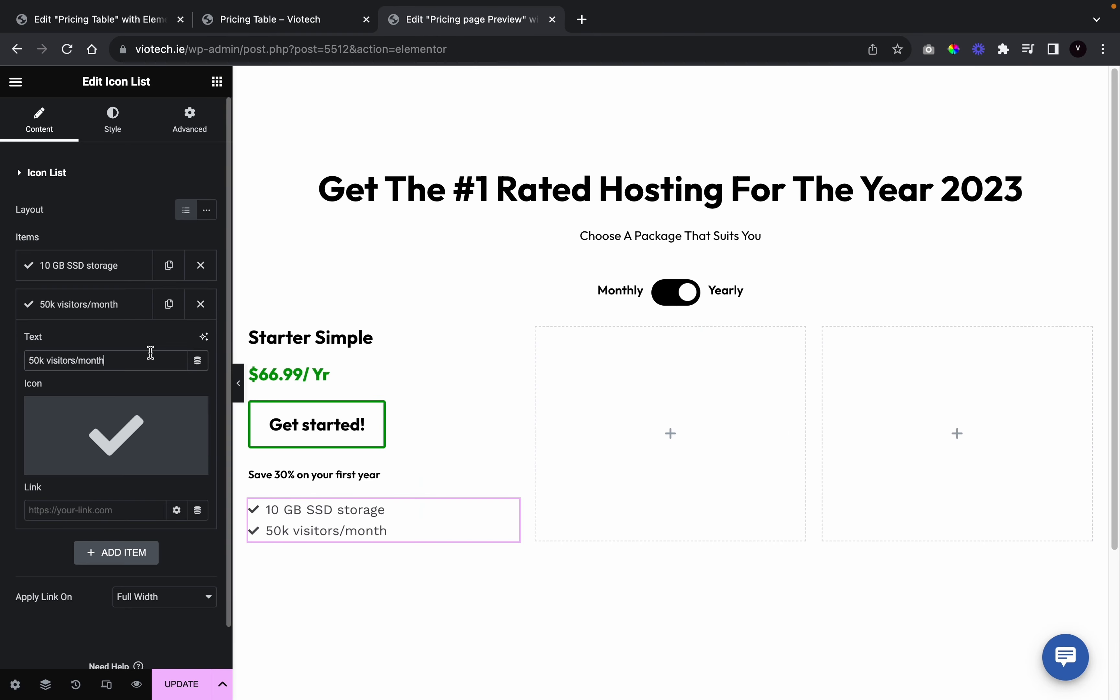
# Duplicate the visitors list item and replace the copy's text with "Free CDN" copied from the finished table
pyautogui.click(168, 304)
pyautogui.click(293, 21)
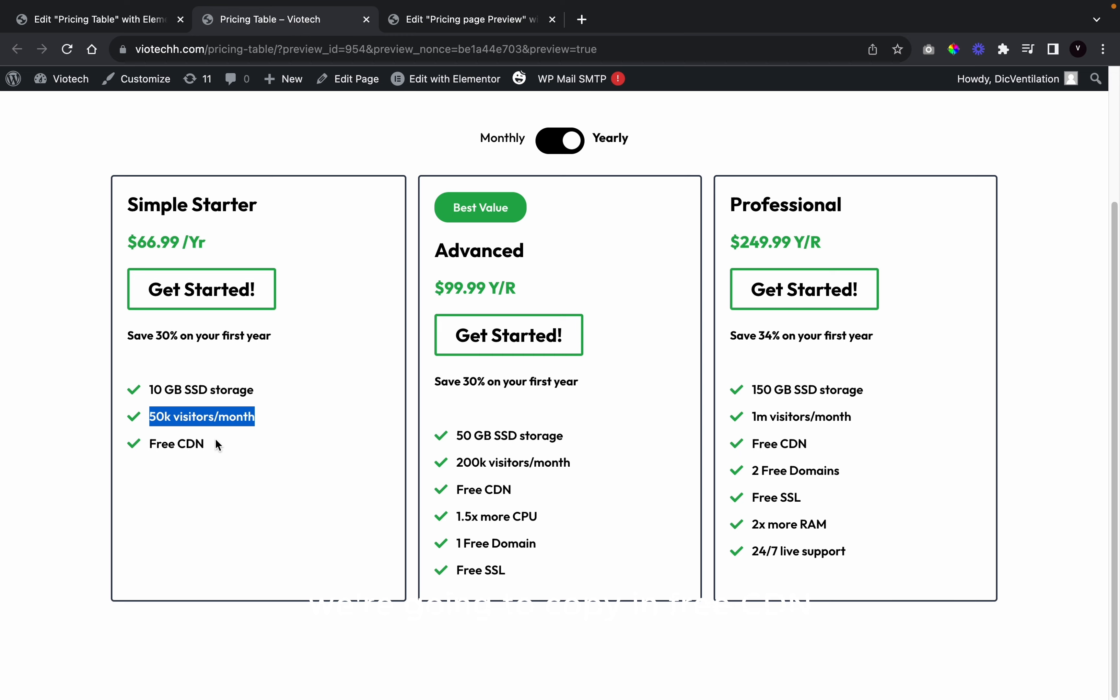
pyautogui.tripleClick(195, 442)
pyautogui.press('super+c')
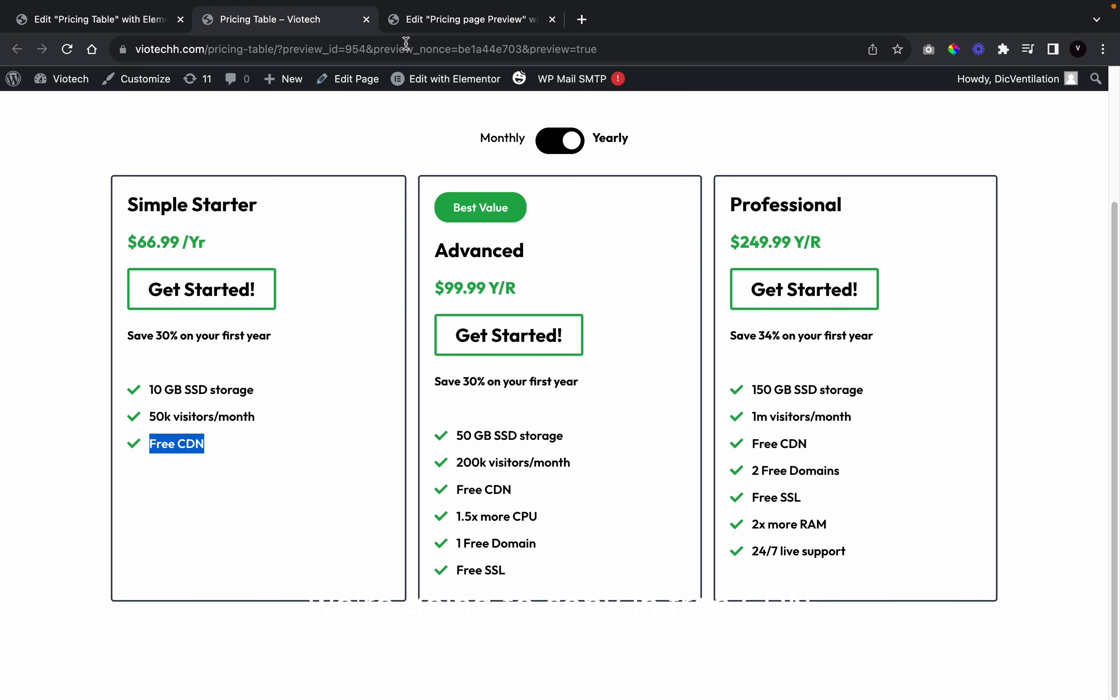
pyautogui.click(442, 20)
pyautogui.click(95, 552)
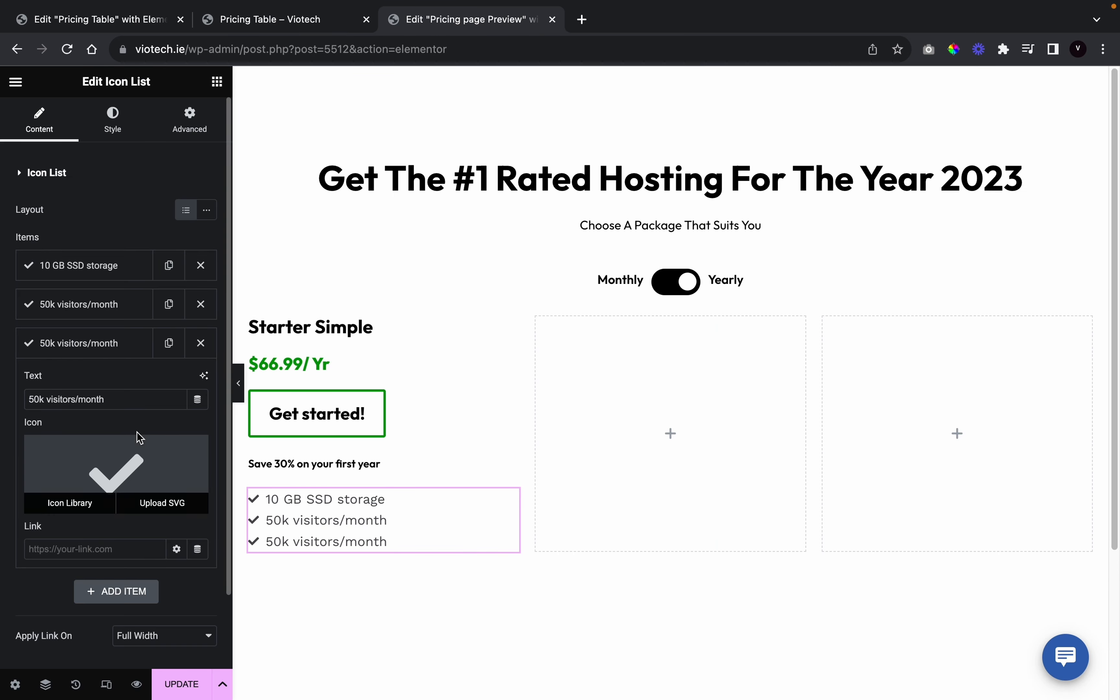
pyautogui.tripleClick(145, 401)
pyautogui.press('super+v')
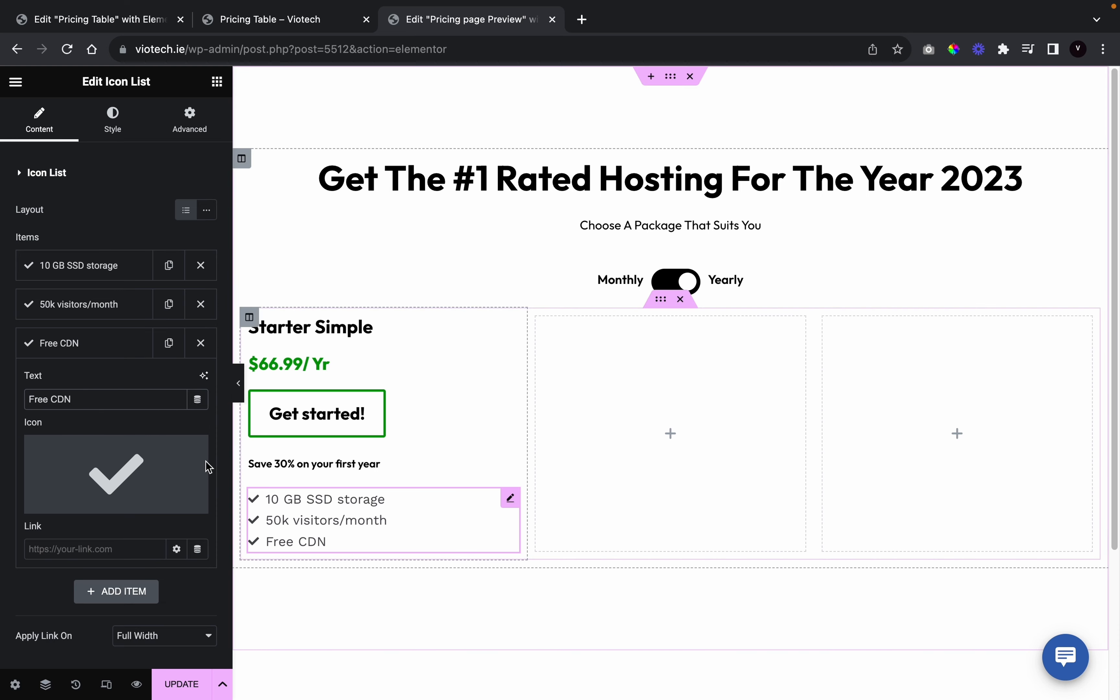
# Set the font family of the icon list's text to Outfit
pyautogui.click(112, 122)
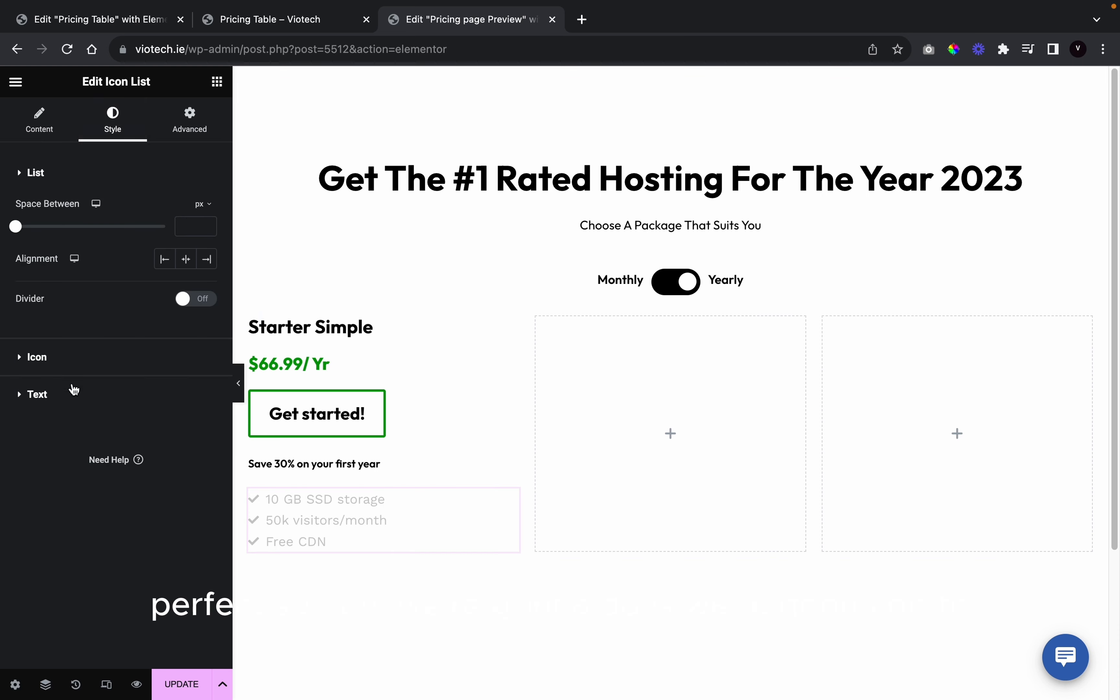
pyautogui.click(57, 393)
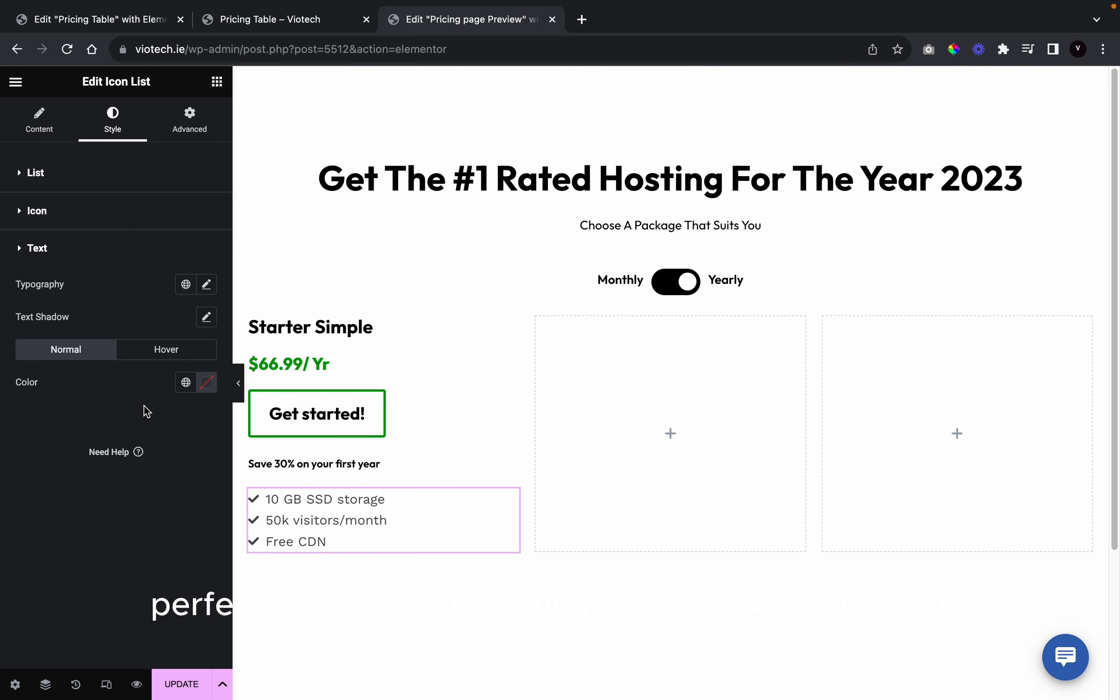
pyautogui.click(205, 286)
pyautogui.click(151, 362)
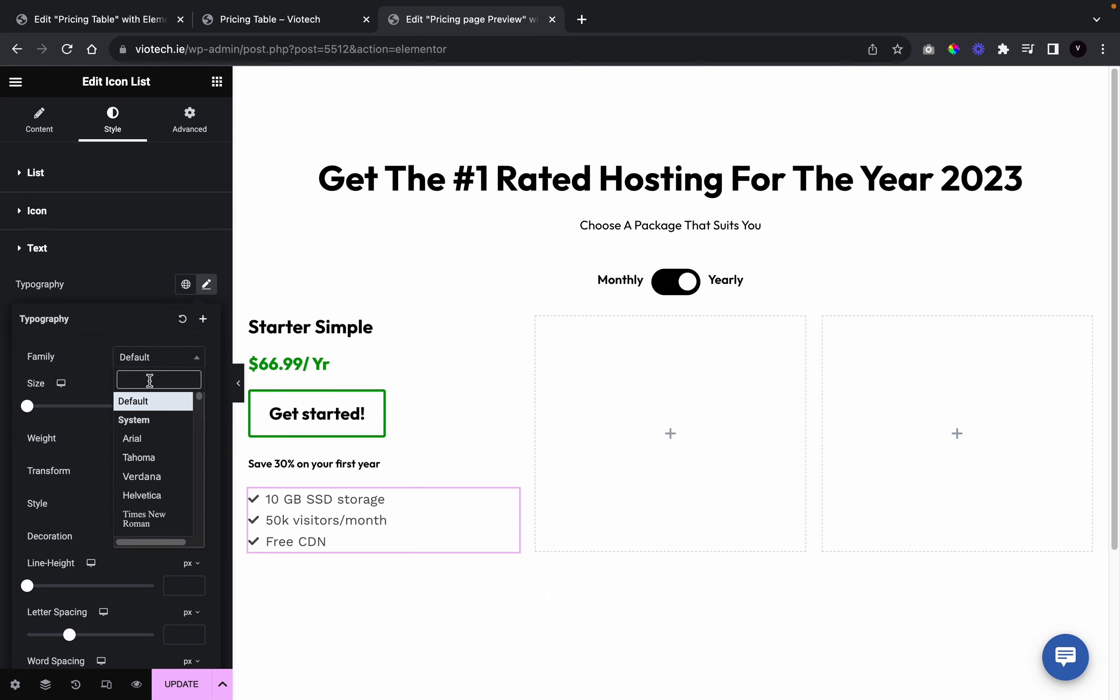
pyautogui.write('outfit')
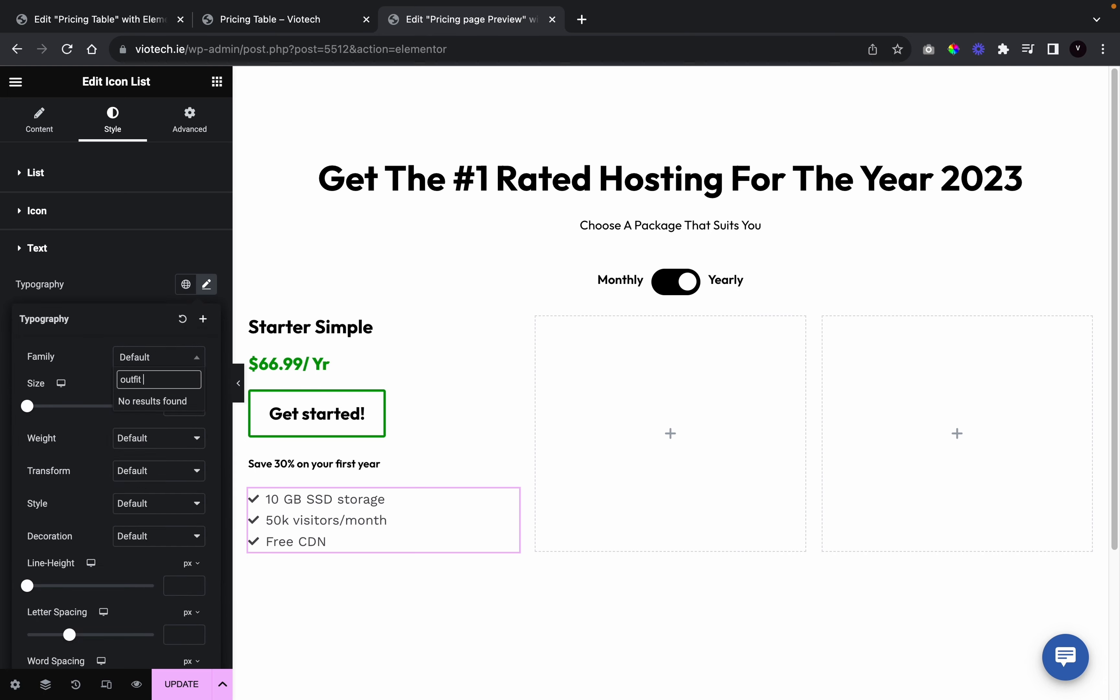
pyautogui.press('BackSpace')
pyautogui.click(139, 420)
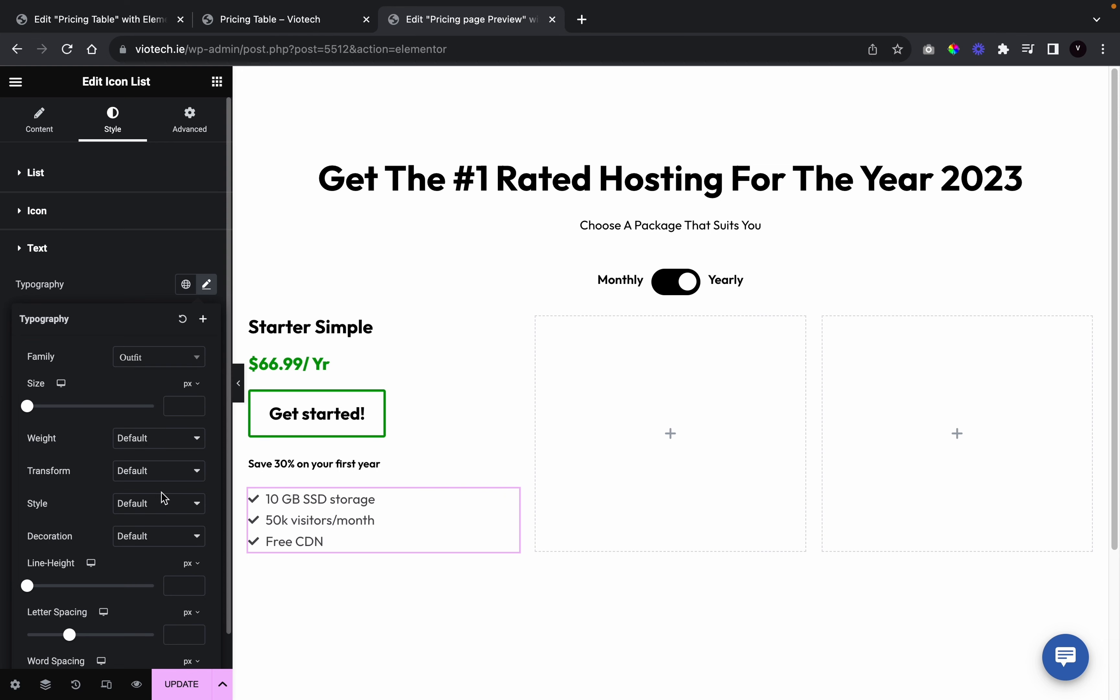
# Set the icon list text's font size to 16 px and its weight to 600 (Semi Bold)
pyautogui.scroll(-1, 161, 496)
pyautogui.click(197, 369)
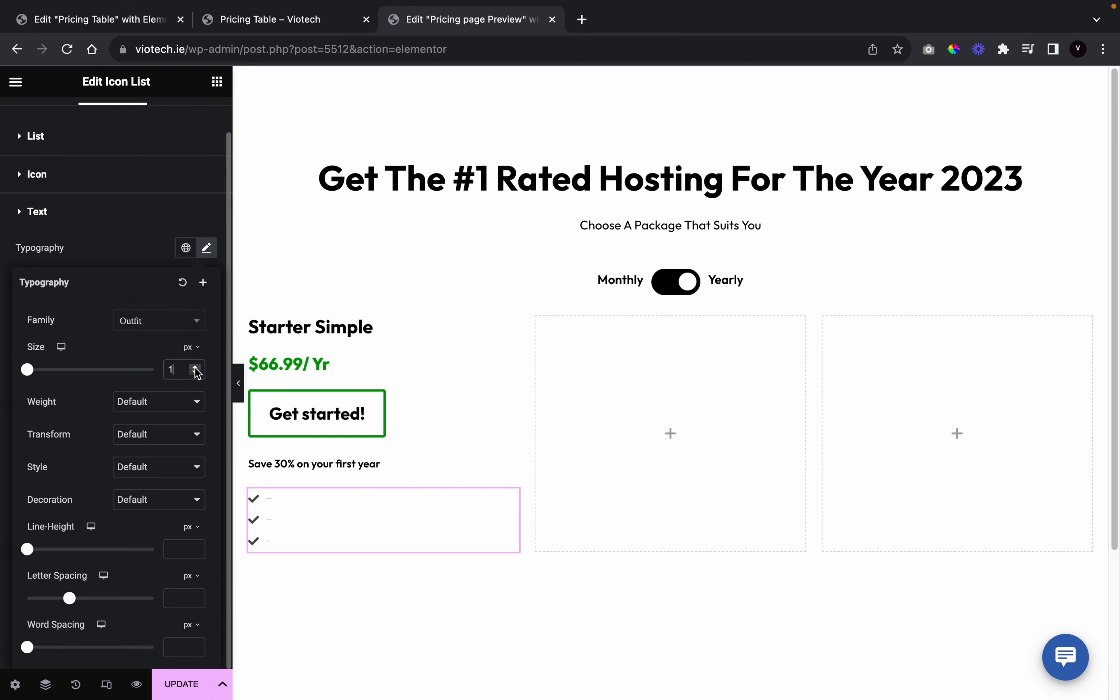
pyautogui.moveTo(197, 370); pyautogui.dragTo(197, 370)
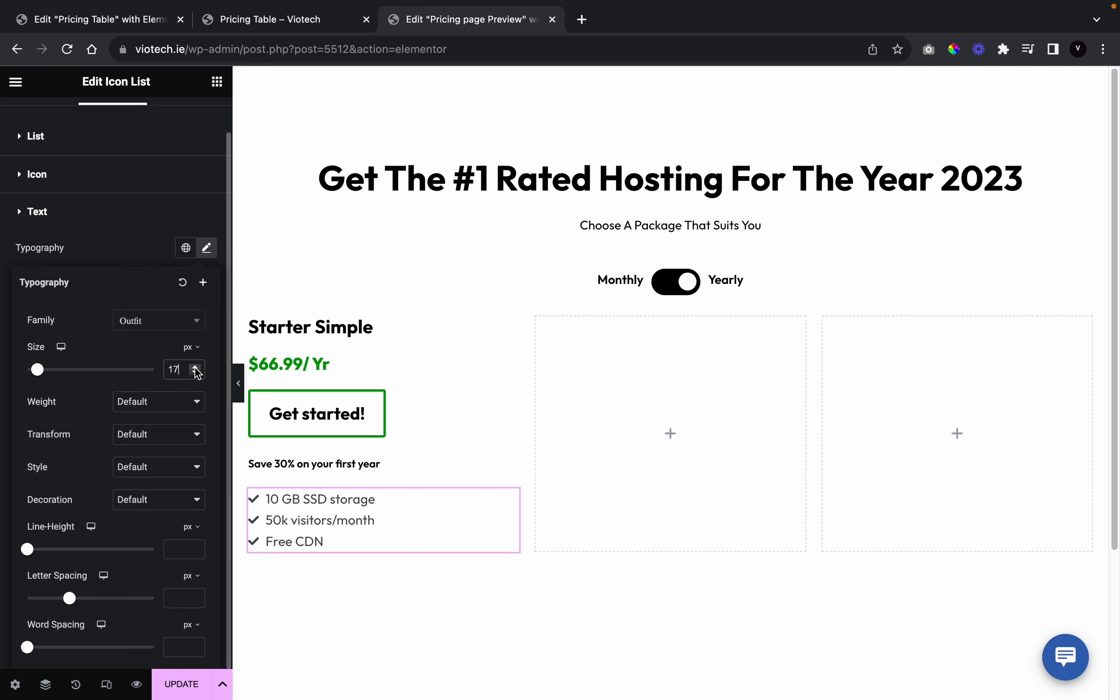
pyautogui.click(194, 375)
pyautogui.click(175, 403)
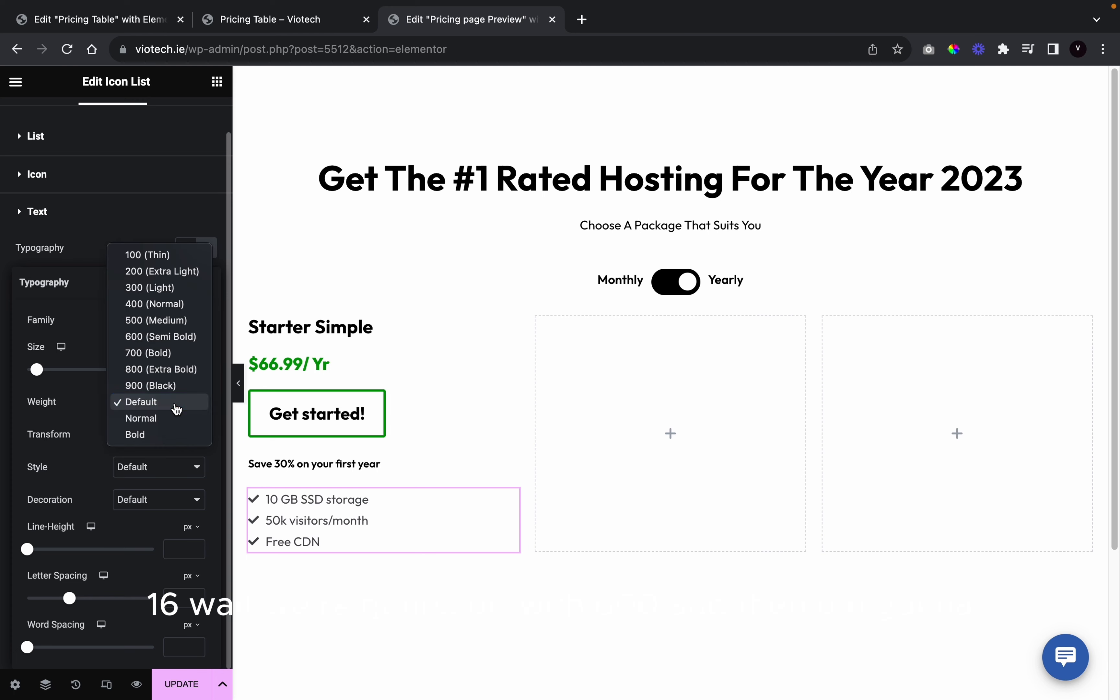
pyautogui.click(187, 346)
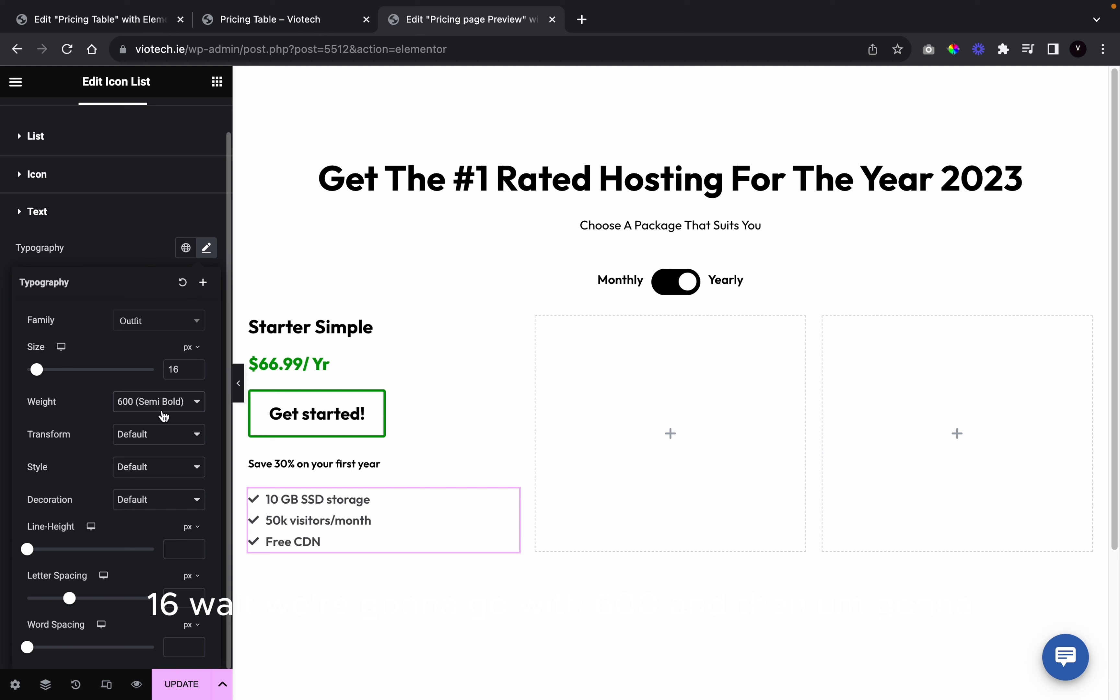
# Try the Uppercase text transform on the icon list, then set it to Capitalize
pyautogui.click(136, 469)
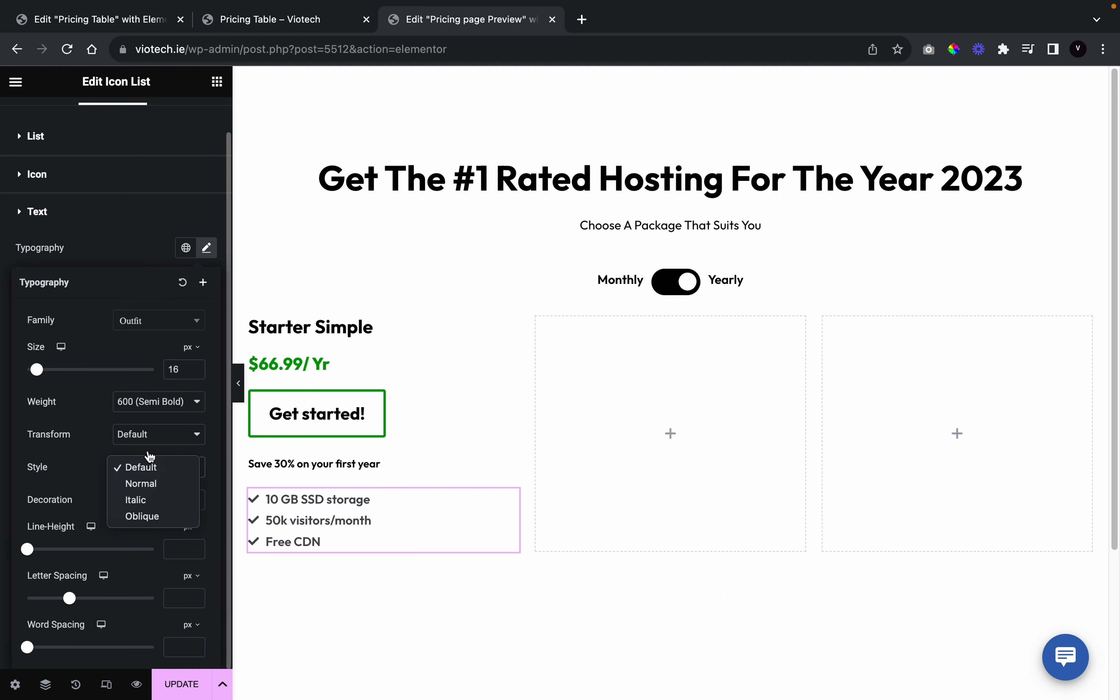
pyautogui.click(150, 463)
pyautogui.click(157, 435)
pyautogui.click(153, 452)
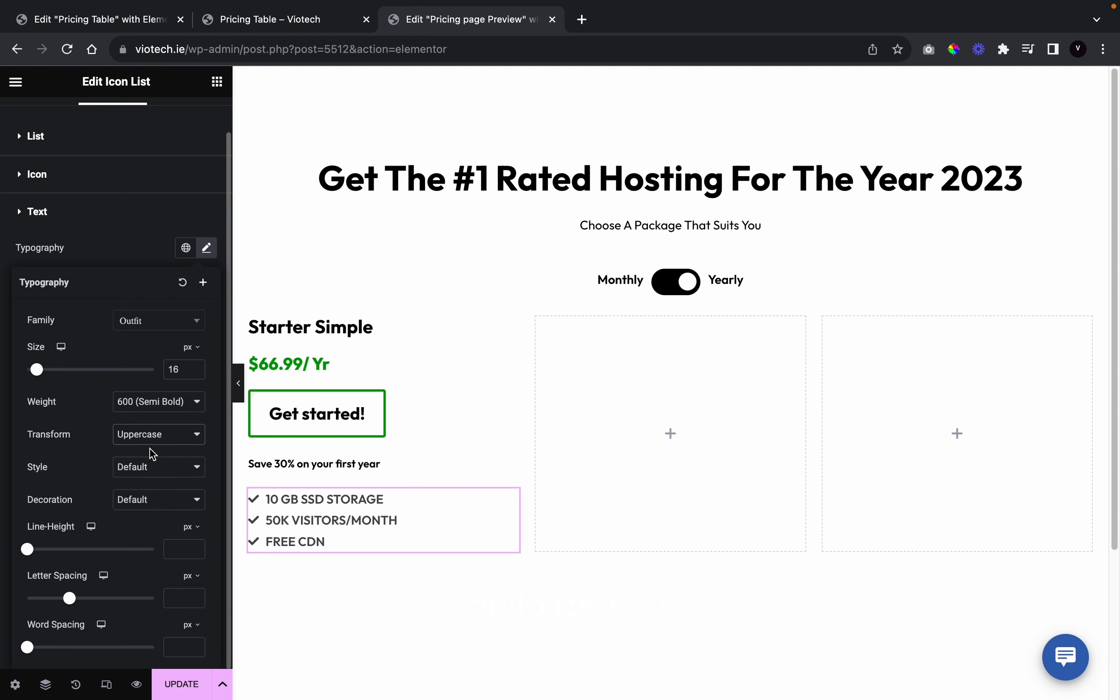
pyautogui.click(158, 435)
pyautogui.click(154, 467)
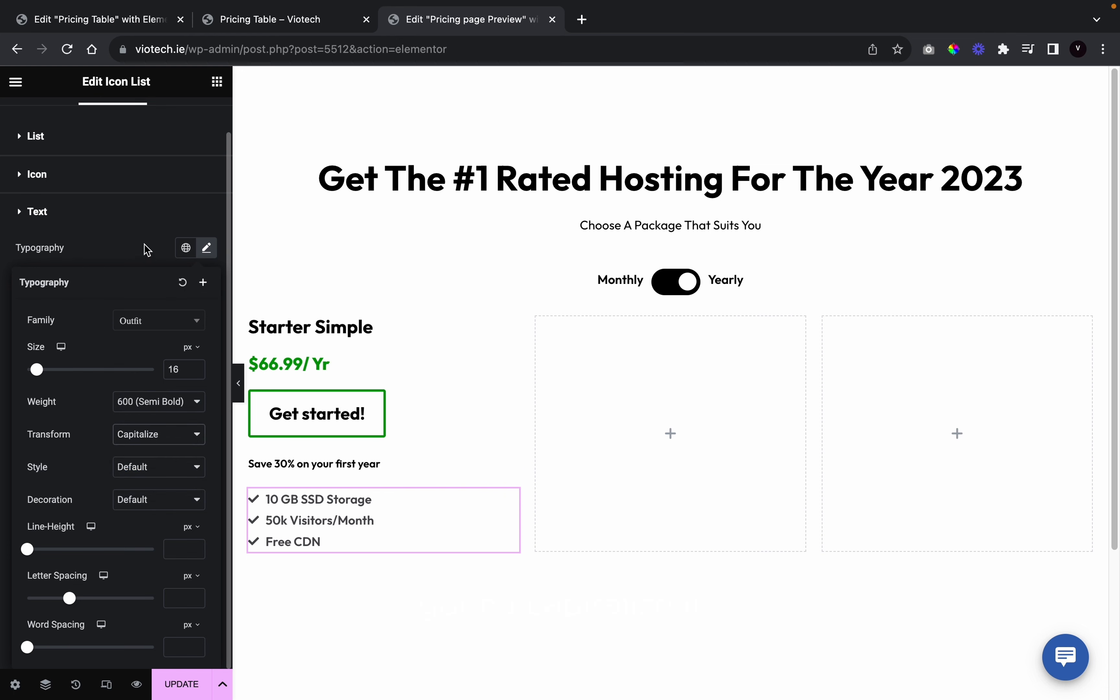
# Set the space between the icon list's items to 7 px
pyautogui.click(145, 233)
pyautogui.click(103, 200)
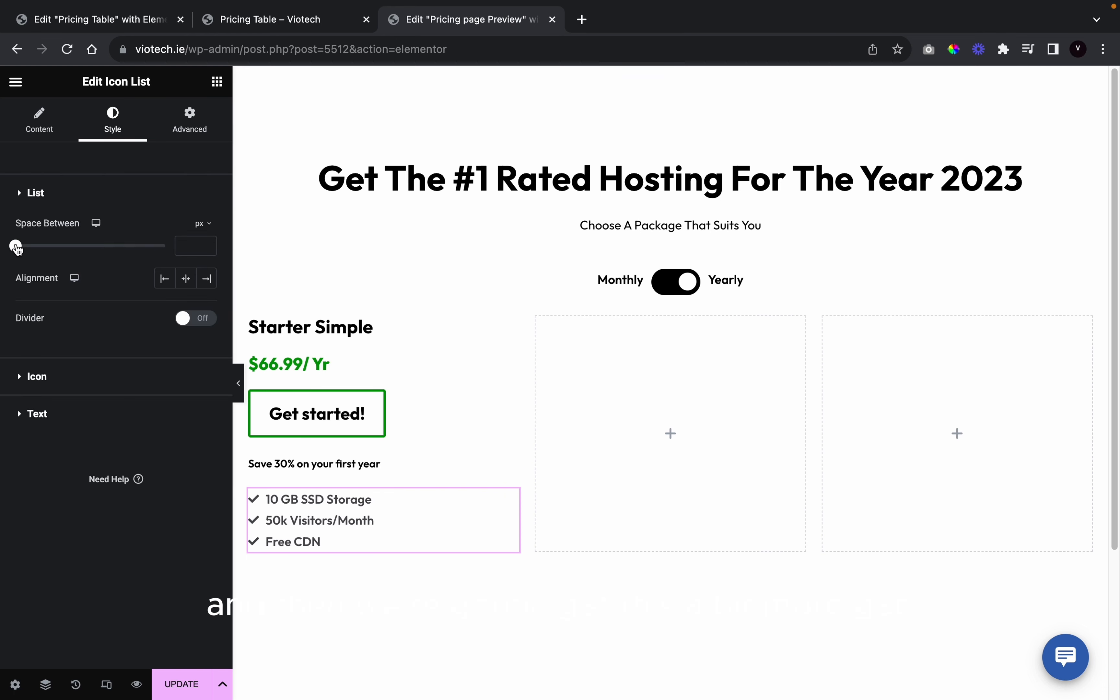
pyautogui.moveTo(17, 249); pyautogui.dragTo(39, 251)
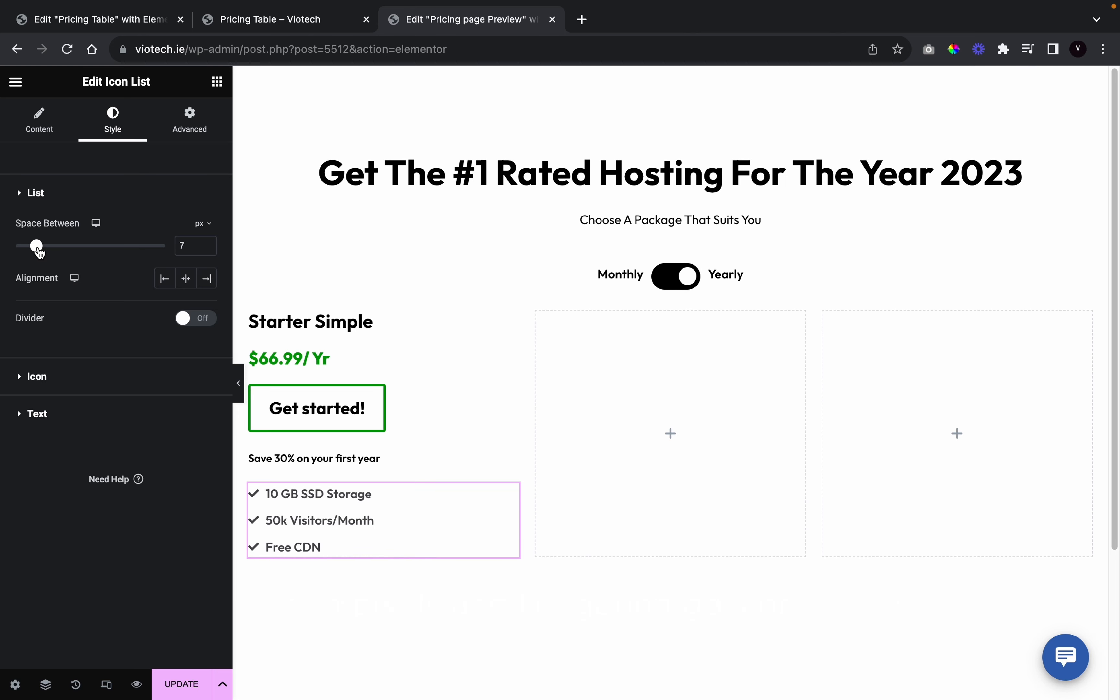
# Apply the dark green global color to the list icons, set their size to 16 px, and preview the page
pyautogui.click(68, 393)
pyautogui.click(185, 300)
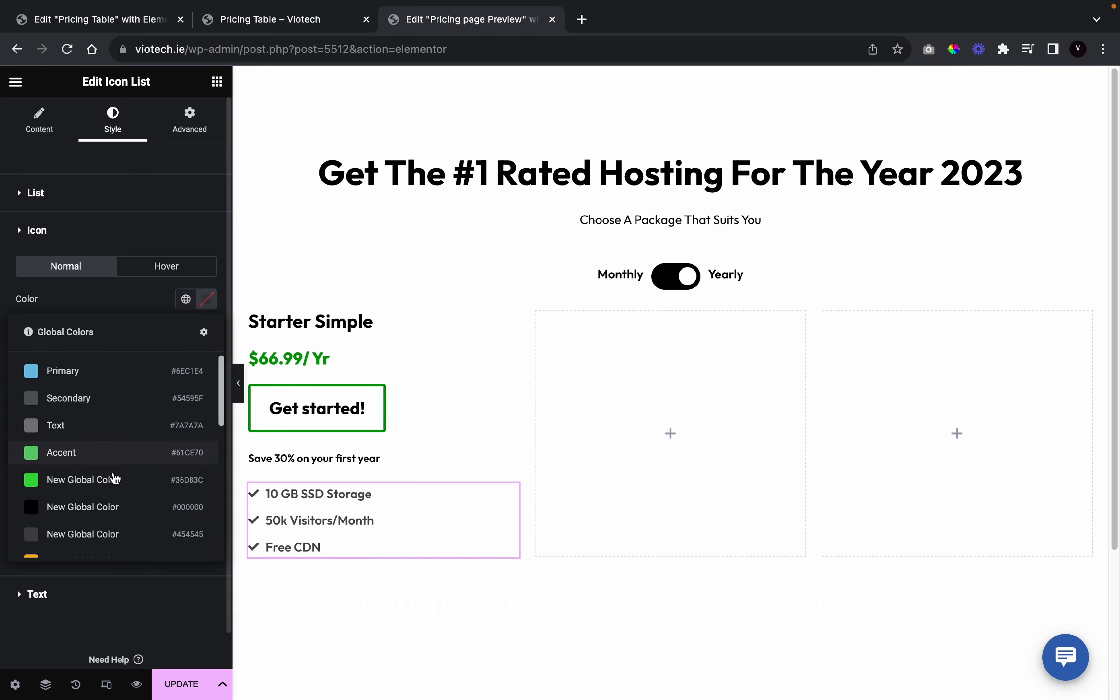
pyautogui.scroll(-5, 113, 472)
pyautogui.click(103, 537)
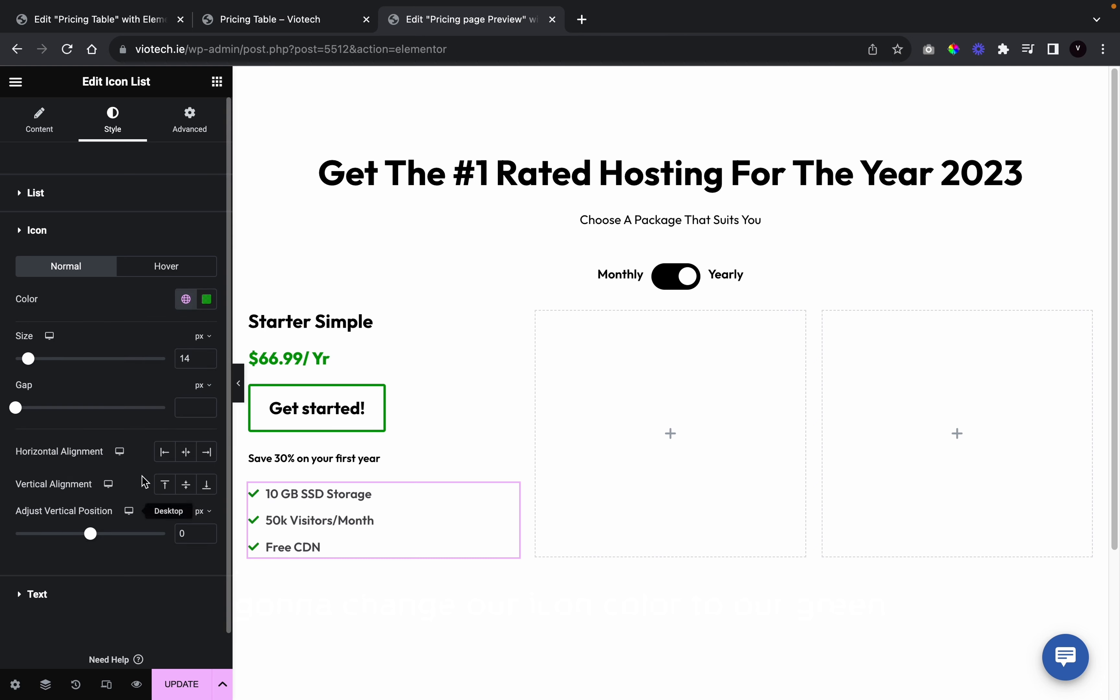
pyautogui.click(207, 356)
pyautogui.click(206, 356)
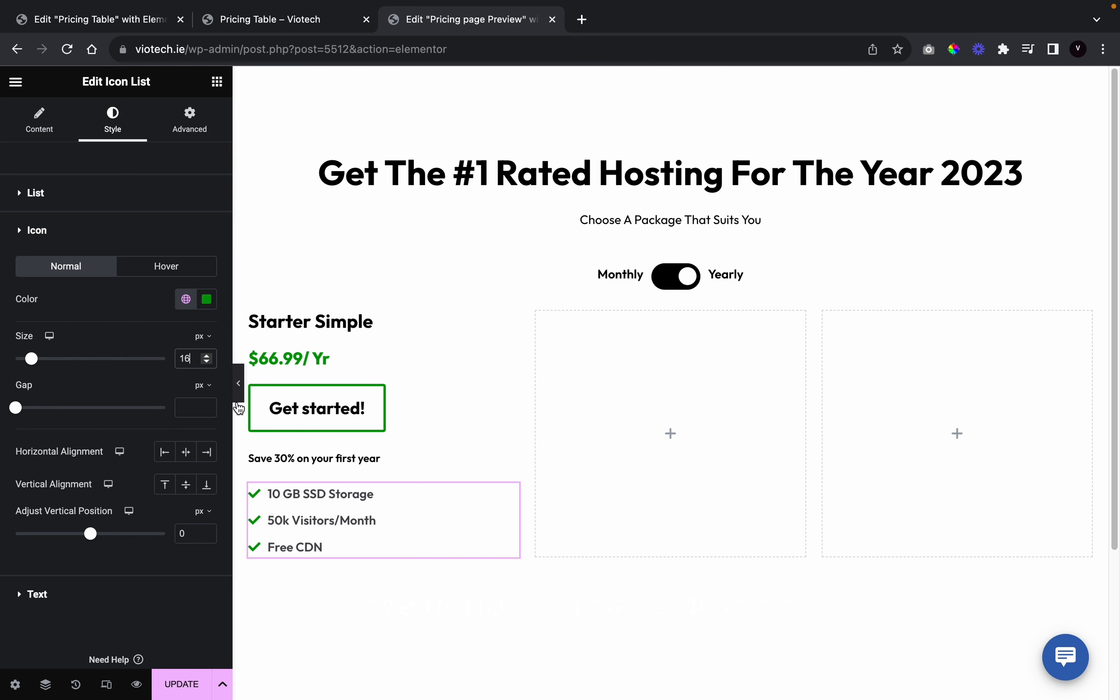
pyautogui.click(239, 385)
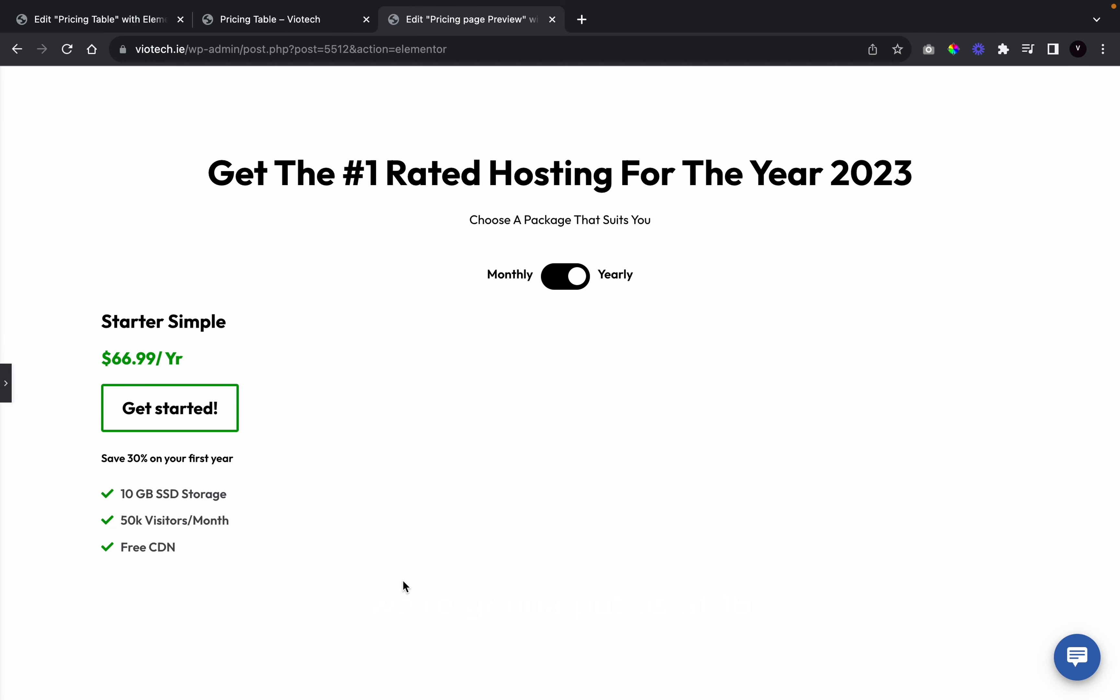
# Give the Starter Simple column a solid 3 px border in the black global color #000000
pyautogui.click(6, 383)
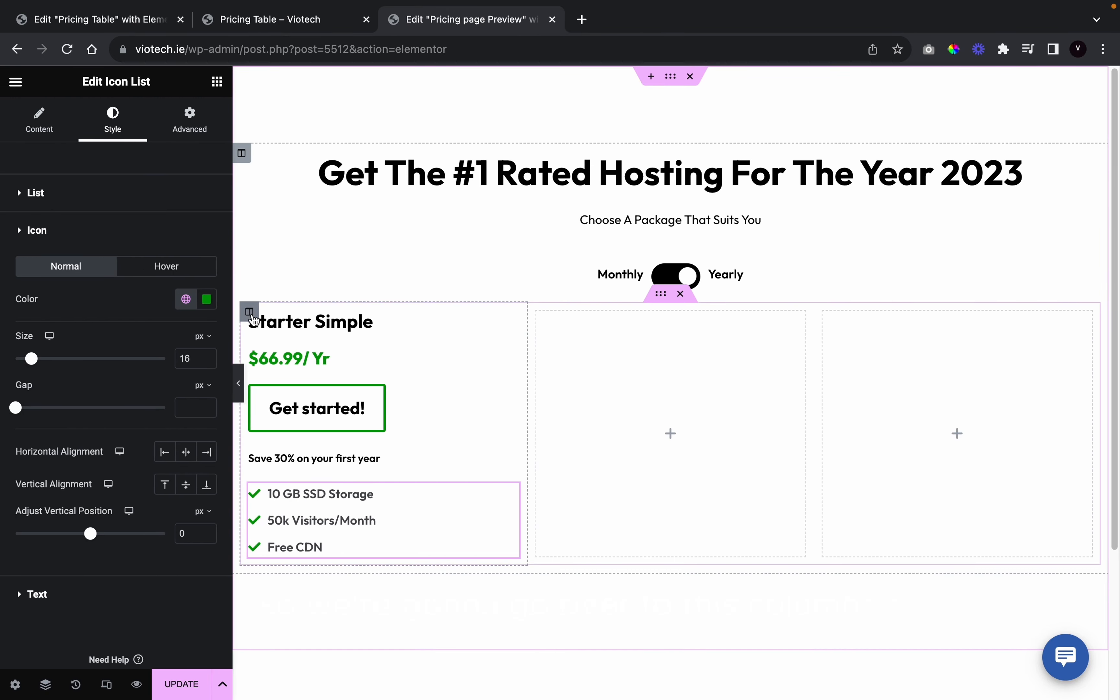
pyautogui.click(250, 311)
pyautogui.click(129, 121)
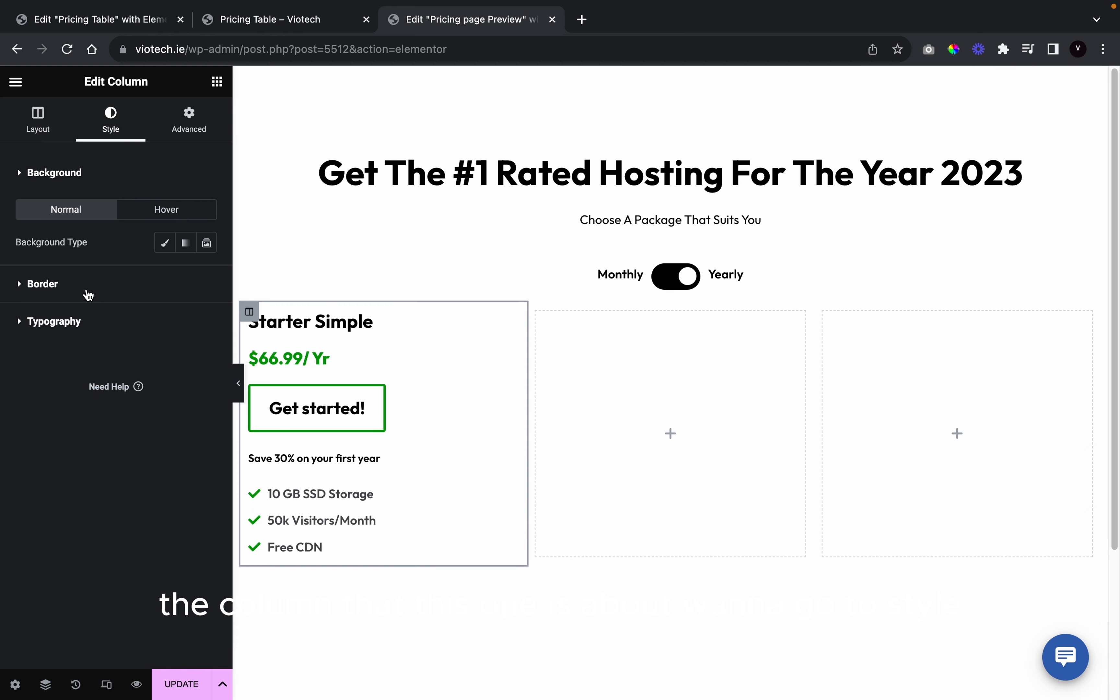
pyautogui.click(42, 284)
pyautogui.click(162, 297)
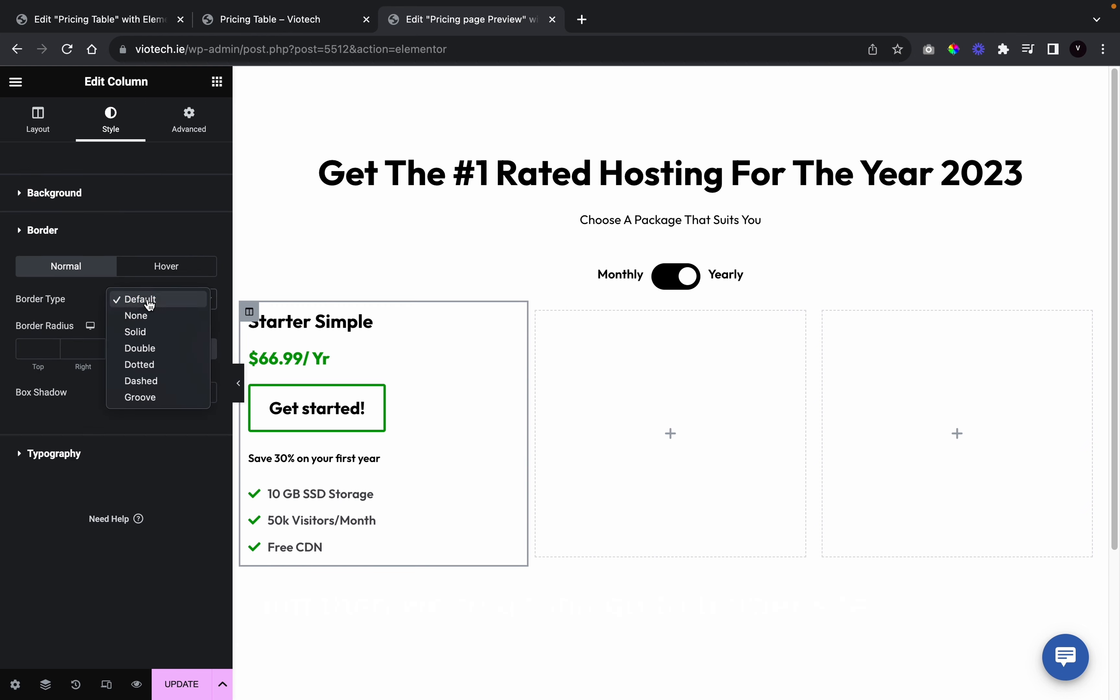
pyautogui.click(139, 330)
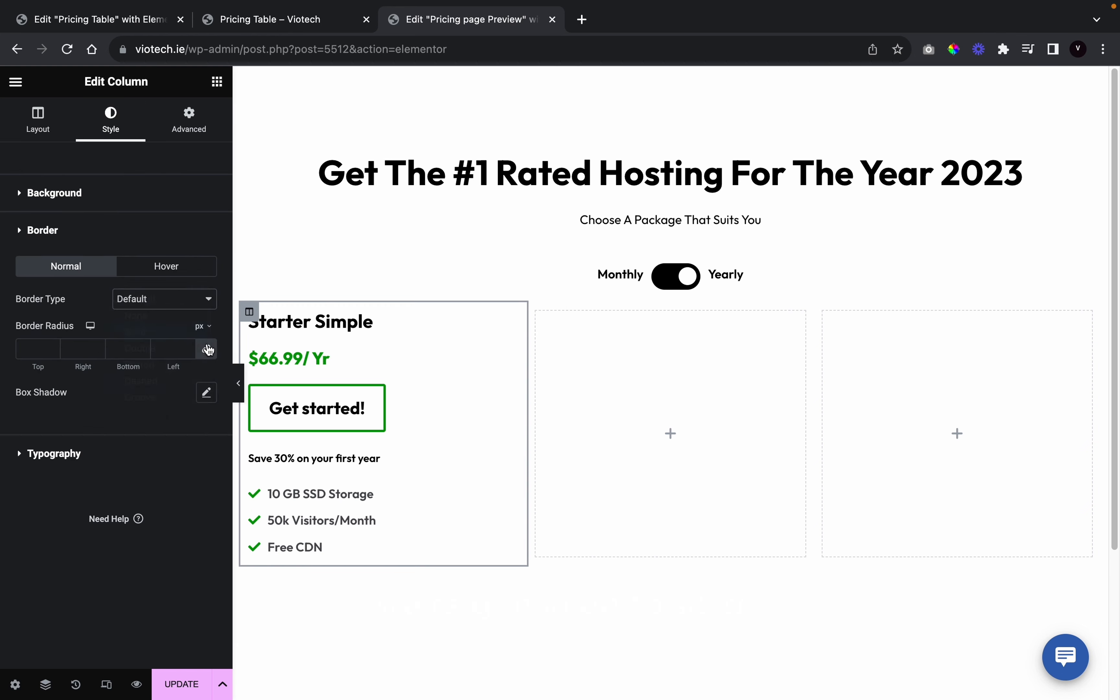
pyautogui.click(188, 347)
pyautogui.click(188, 347)
pyautogui.click(190, 347)
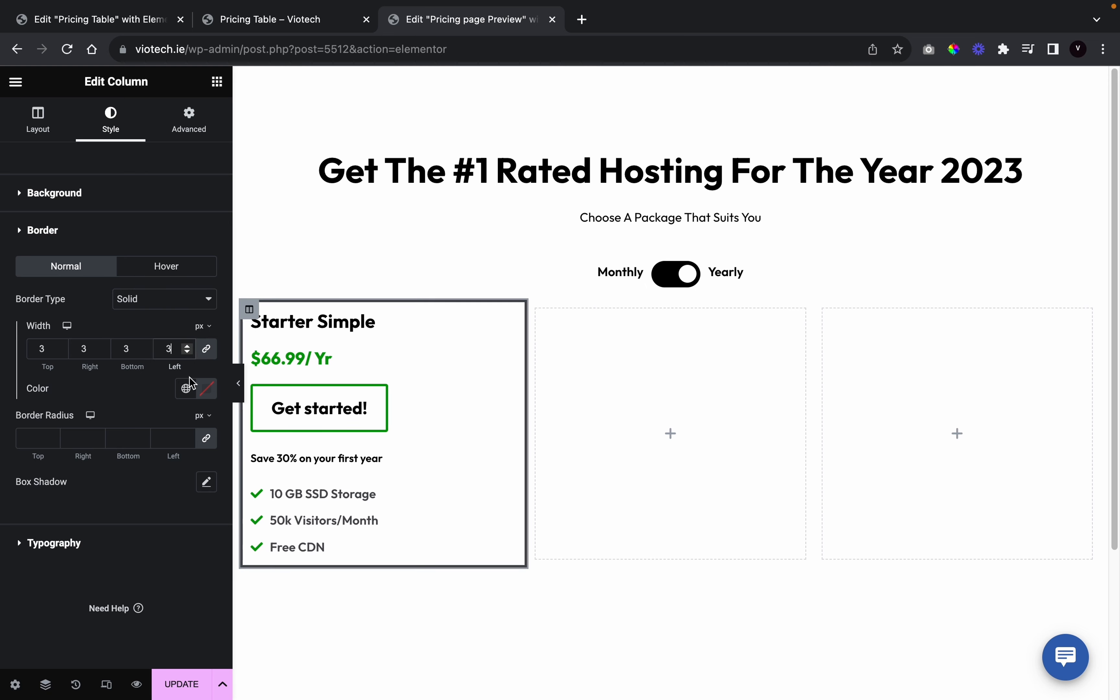
pyautogui.click(186, 388)
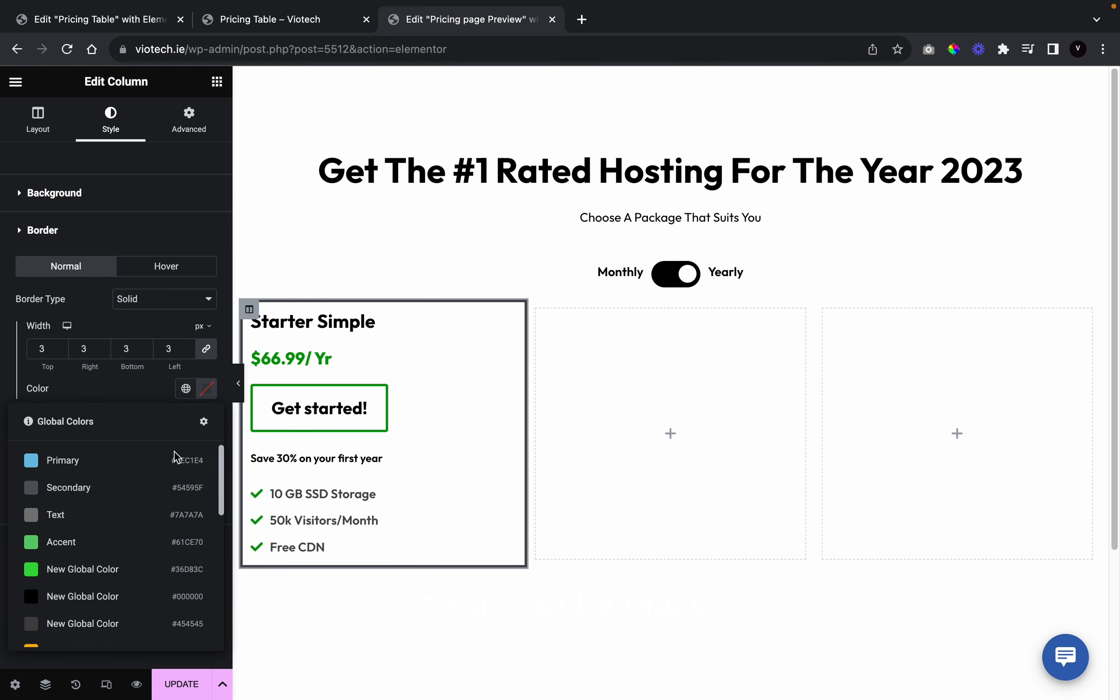
pyautogui.click(121, 598)
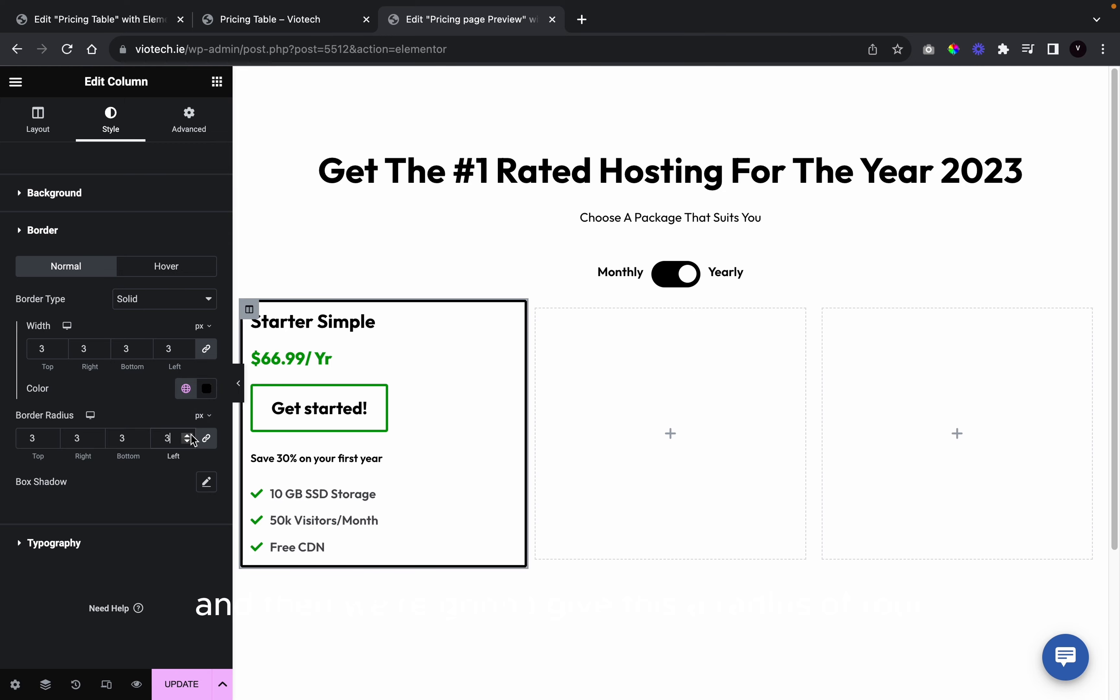
# Preview the column with a 5 px border radius, then set the radius to 4 px
pyautogui.click(238, 383)
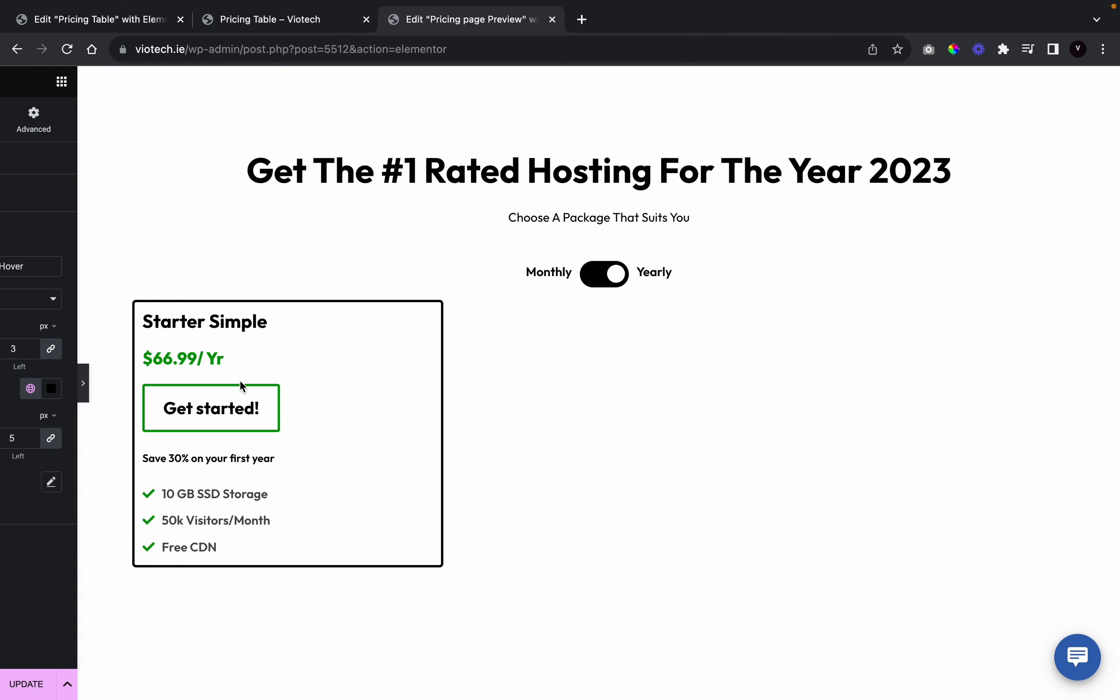
pyautogui.click(4, 391)
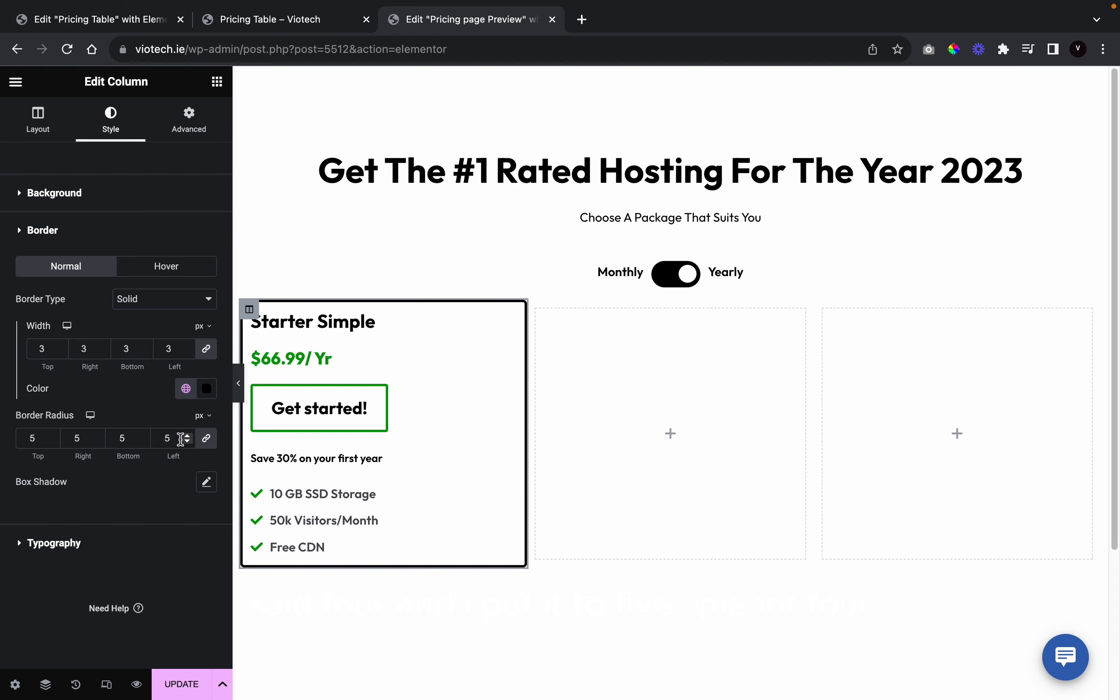
pyautogui.click(238, 384)
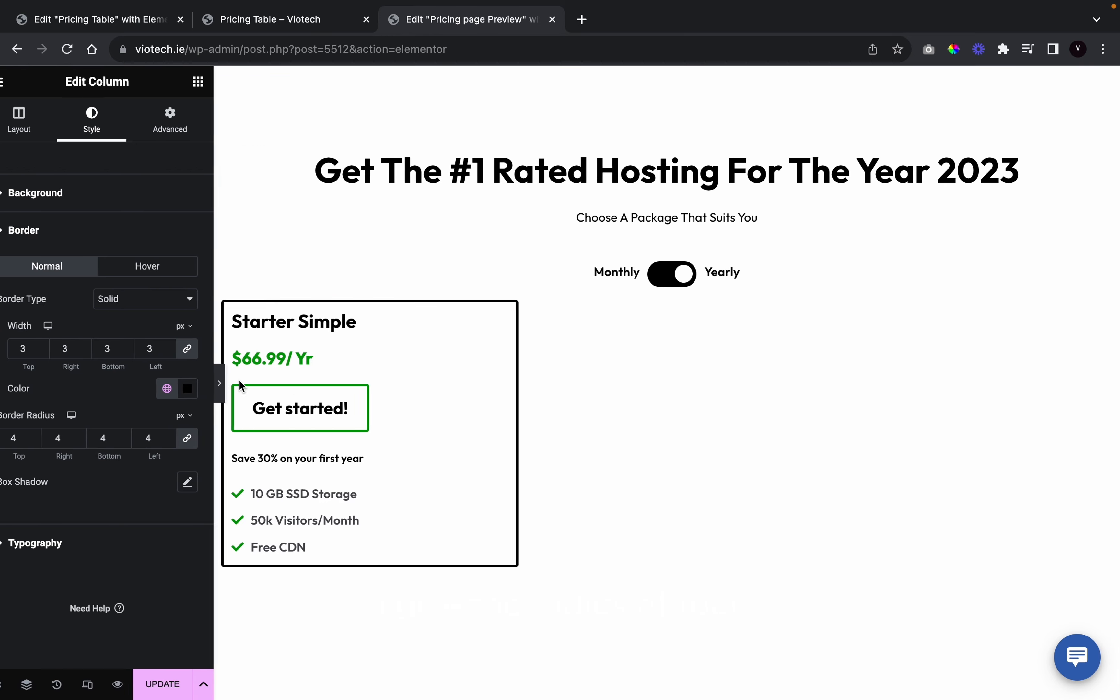
pyautogui.click(5, 391)
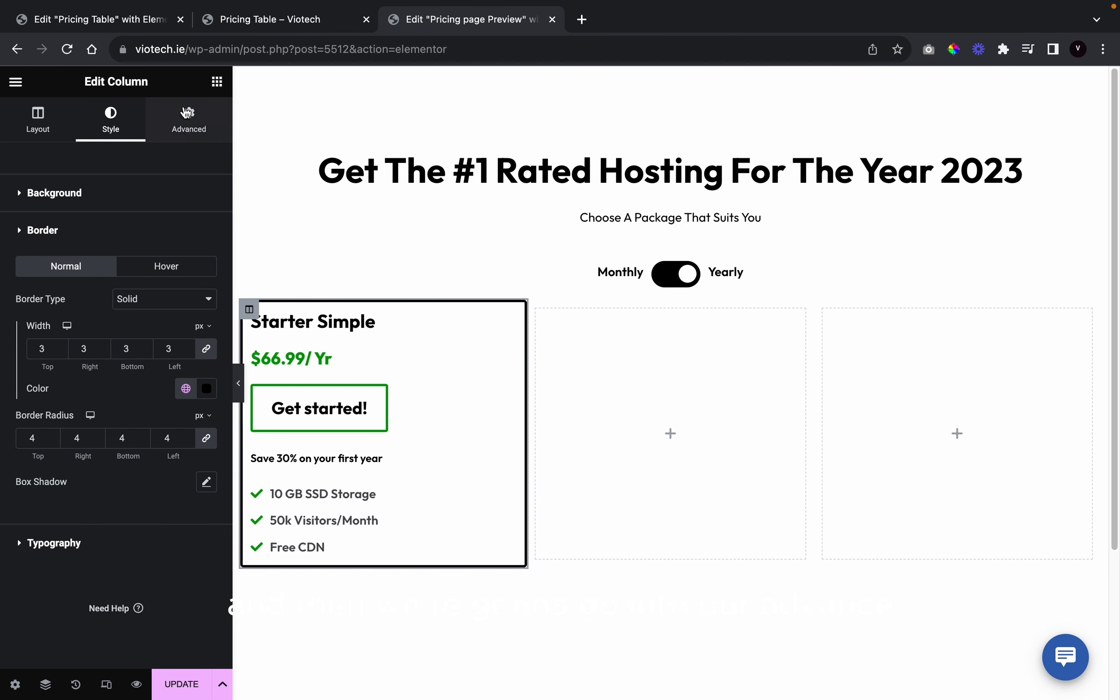
# Set the Starter Simple column's padding to 10 px on all sides and preview the page
pyautogui.click(190, 118)
pyautogui.click(190, 286)
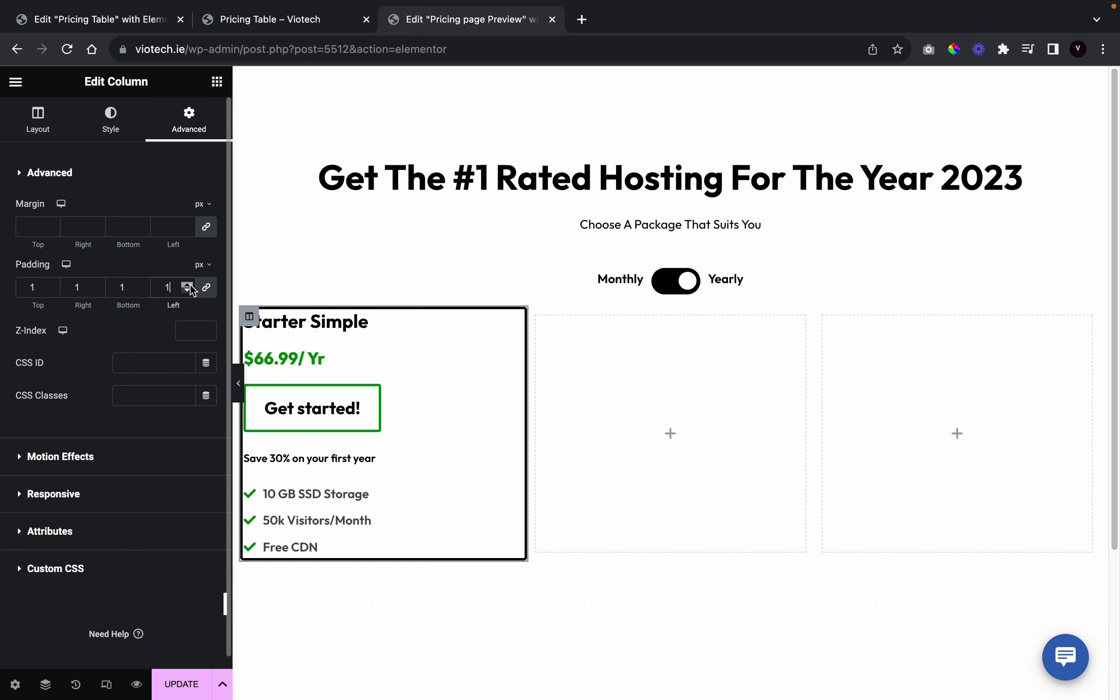
pyautogui.click(190, 285)
pyautogui.click(190, 285)
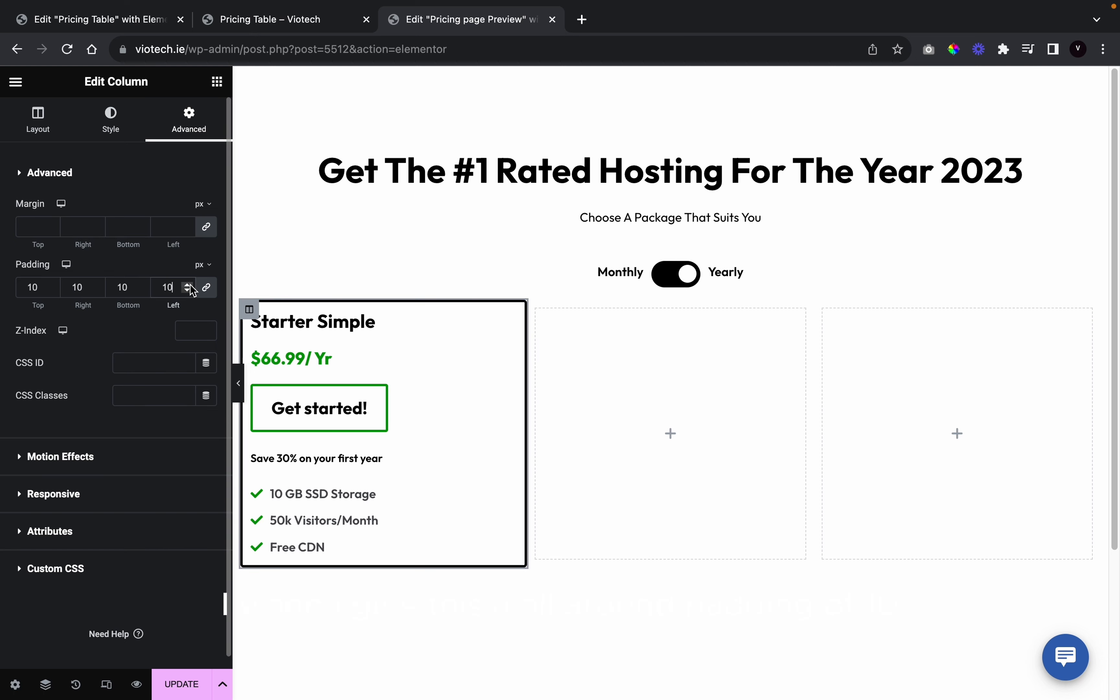
pyautogui.click(238, 384)
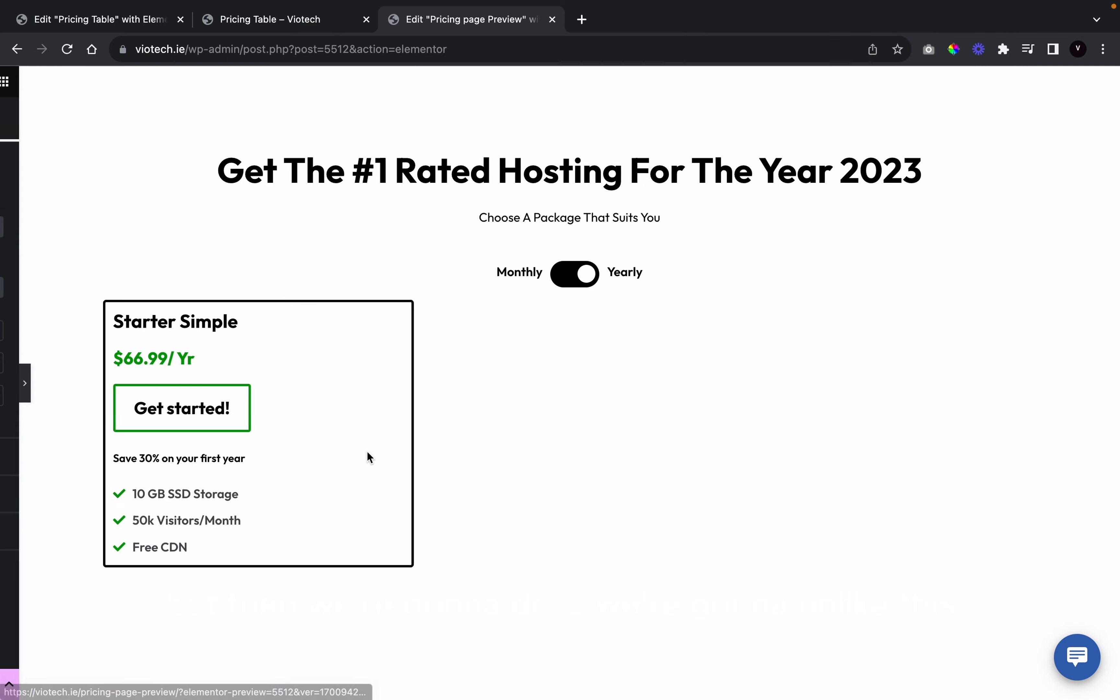
pyautogui.click(5, 381)
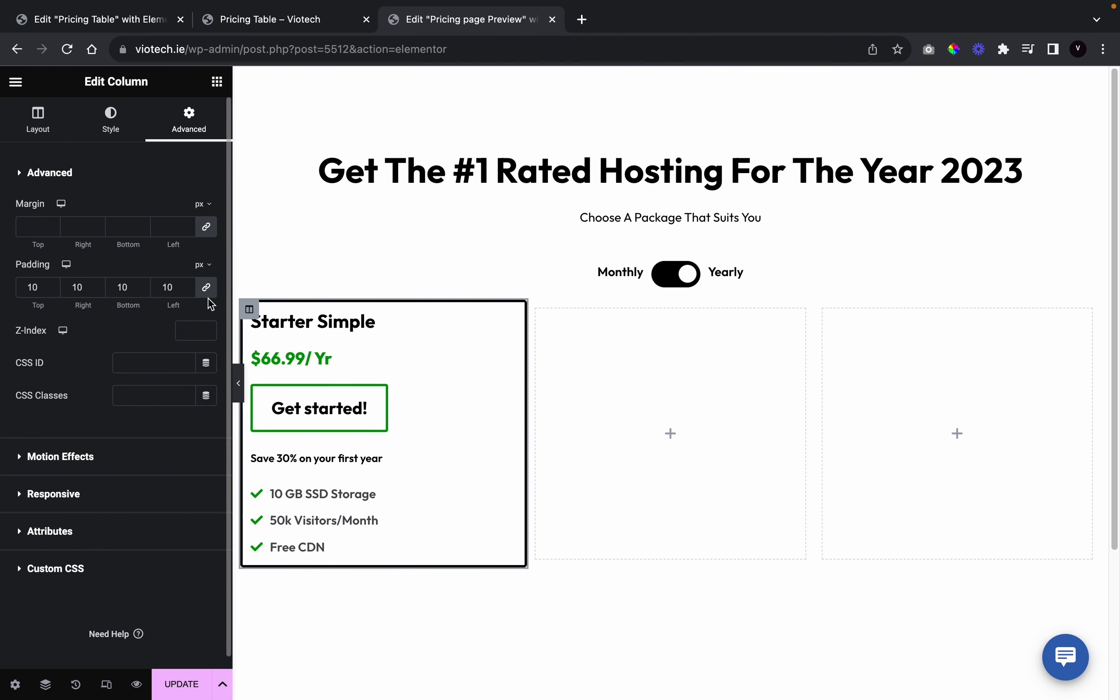
# Unlink the column's padding values and set the top padding to 16 px
pyautogui.click(52, 285)
pyautogui.click(52, 285)
pyautogui.click(52, 285)
pyautogui.click(52, 285)
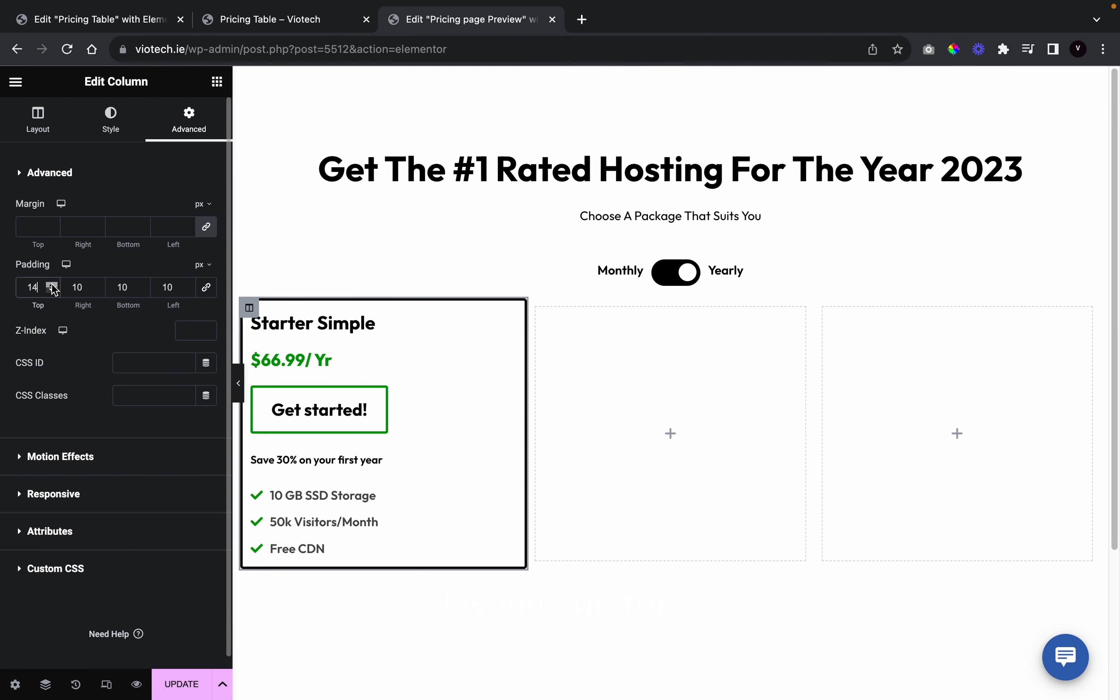
pyautogui.click(52, 285)
pyautogui.click(52, 285)
pyautogui.click(52, 285)
pyautogui.click(52, 285)
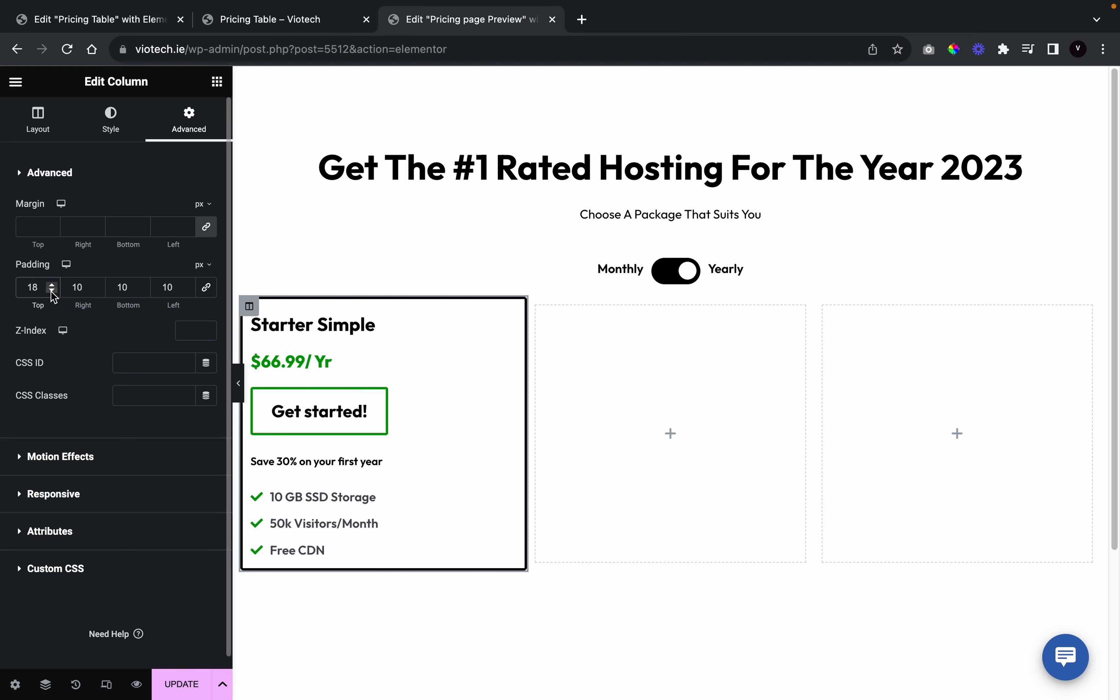
pyautogui.click(52, 291)
pyautogui.click(52, 291)
# Set the Starter Simple column's bottom padding to 20 px and preview the page
pyautogui.click(142, 285)
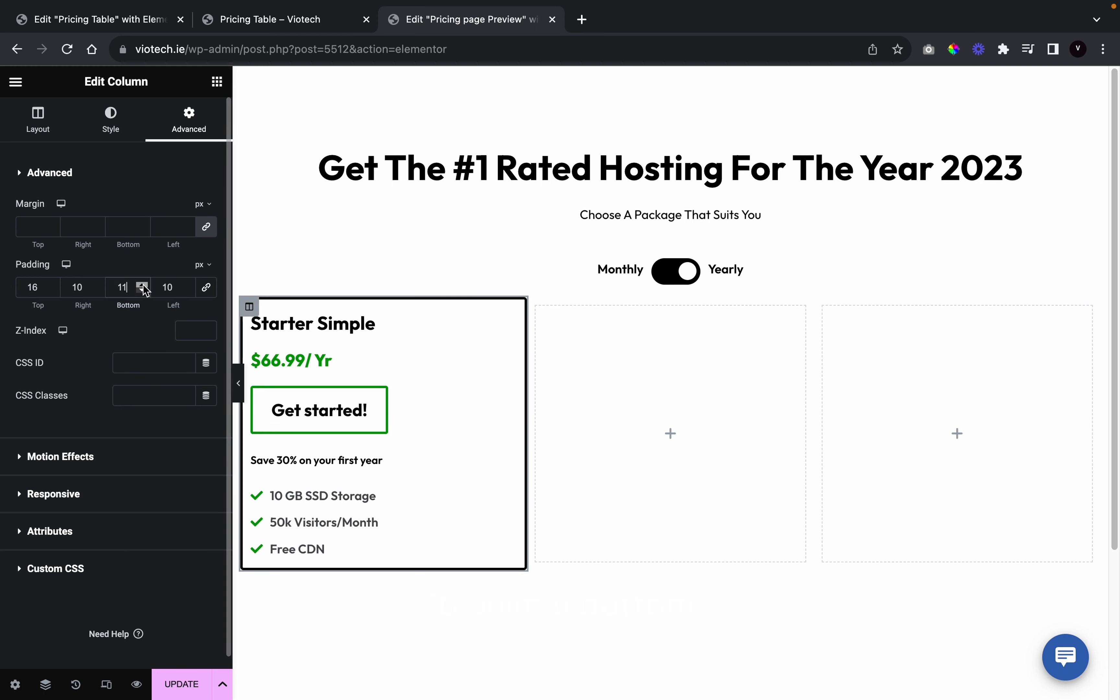
pyautogui.click(142, 284)
pyautogui.click(142, 285)
pyautogui.click(142, 284)
pyautogui.click(142, 284)
pyautogui.click(142, 284)
pyautogui.click(142, 284)
pyautogui.click(142, 284)
pyautogui.click(142, 284)
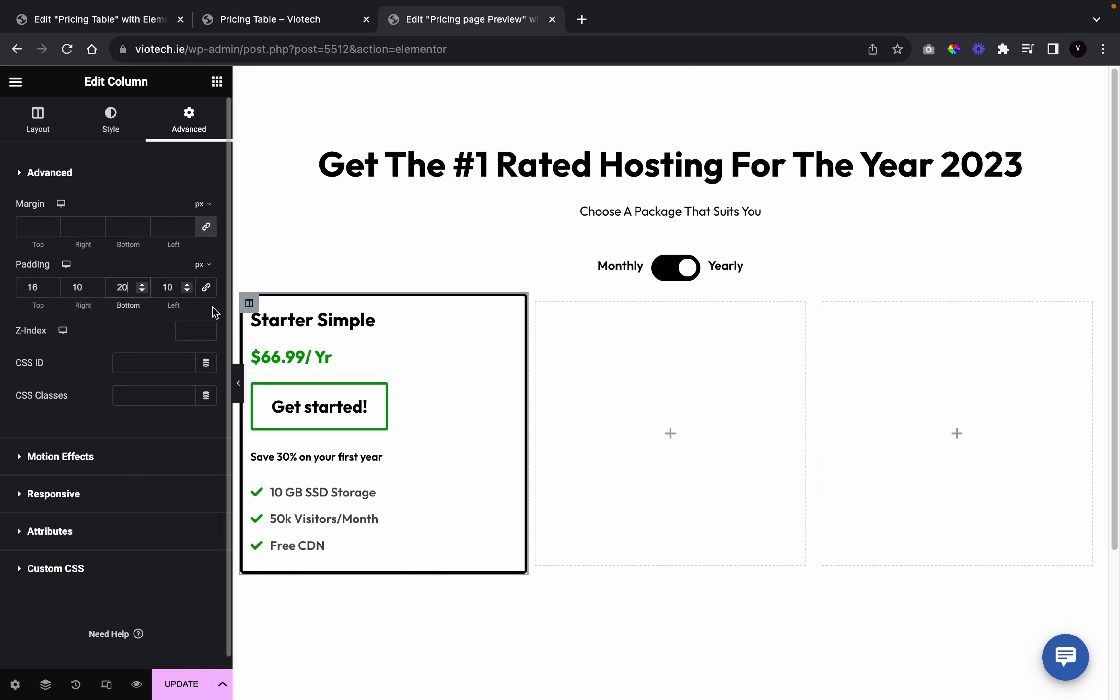
pyautogui.click(239, 384)
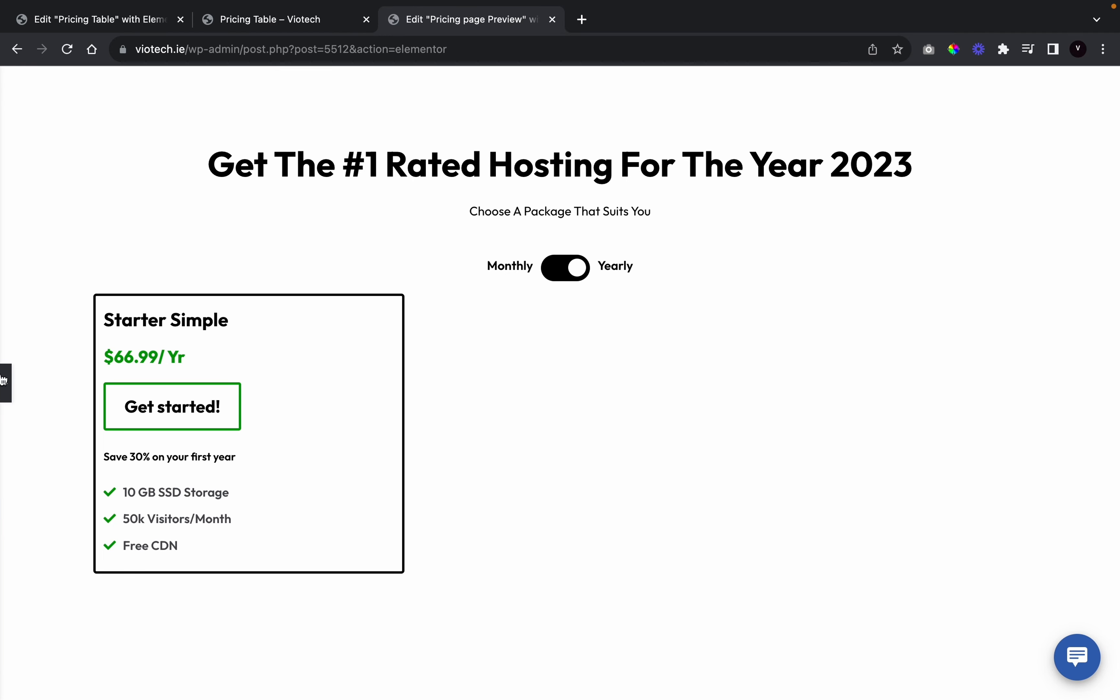
pyautogui.click(5, 385)
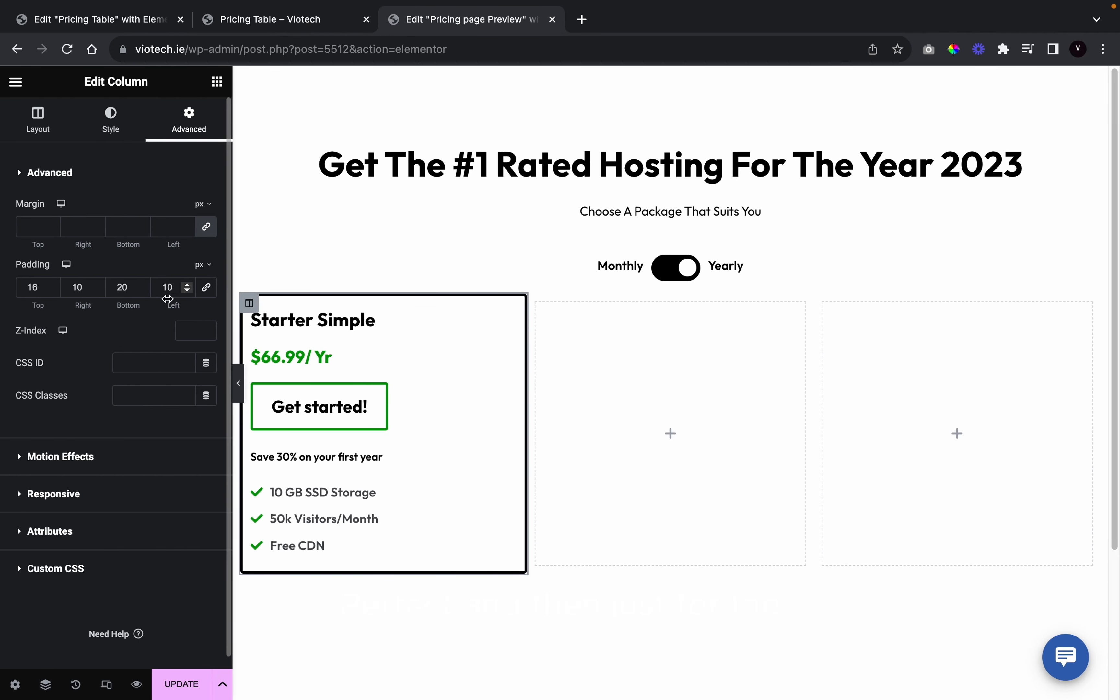
# Set the Starter Simple column's left padding to 15 px and check the card in the preview
pyautogui.click(187, 284)
pyautogui.click(187, 285)
pyautogui.click(187, 285)
pyautogui.click(187, 285)
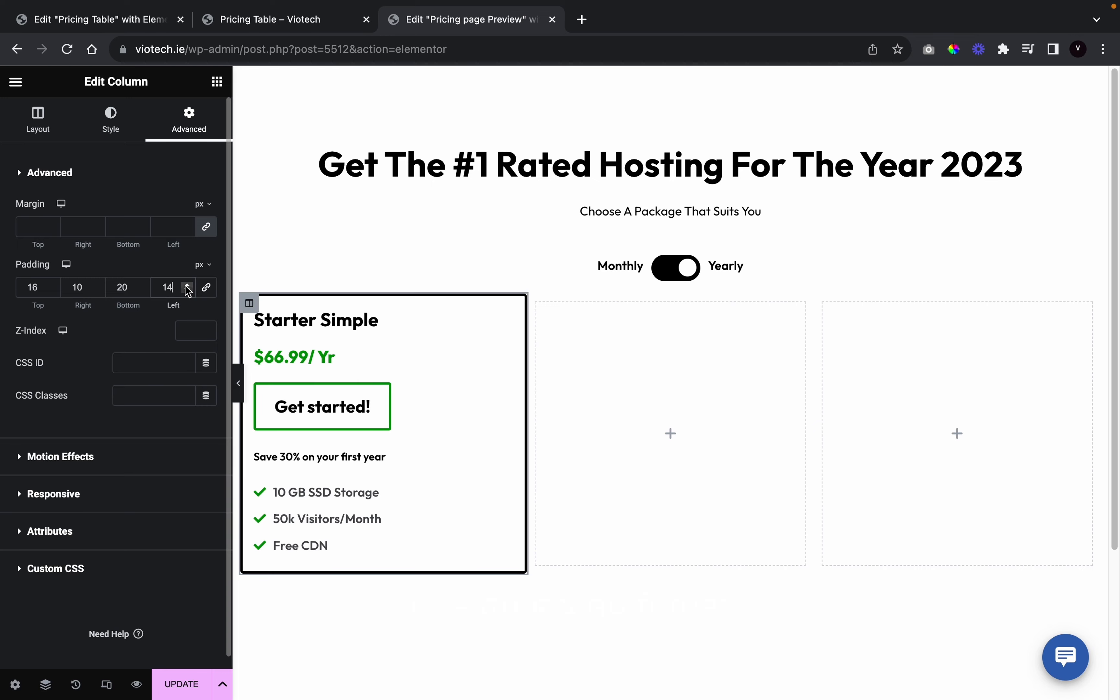
pyautogui.click(187, 285)
pyautogui.click(241, 391)
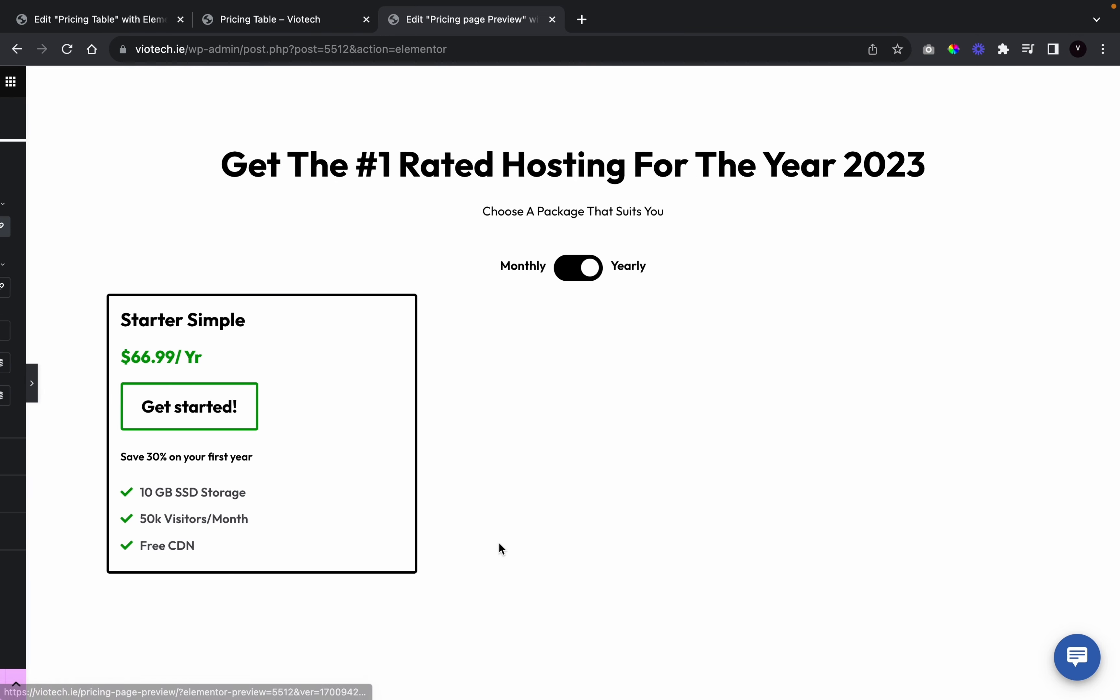
pyautogui.click(3, 376)
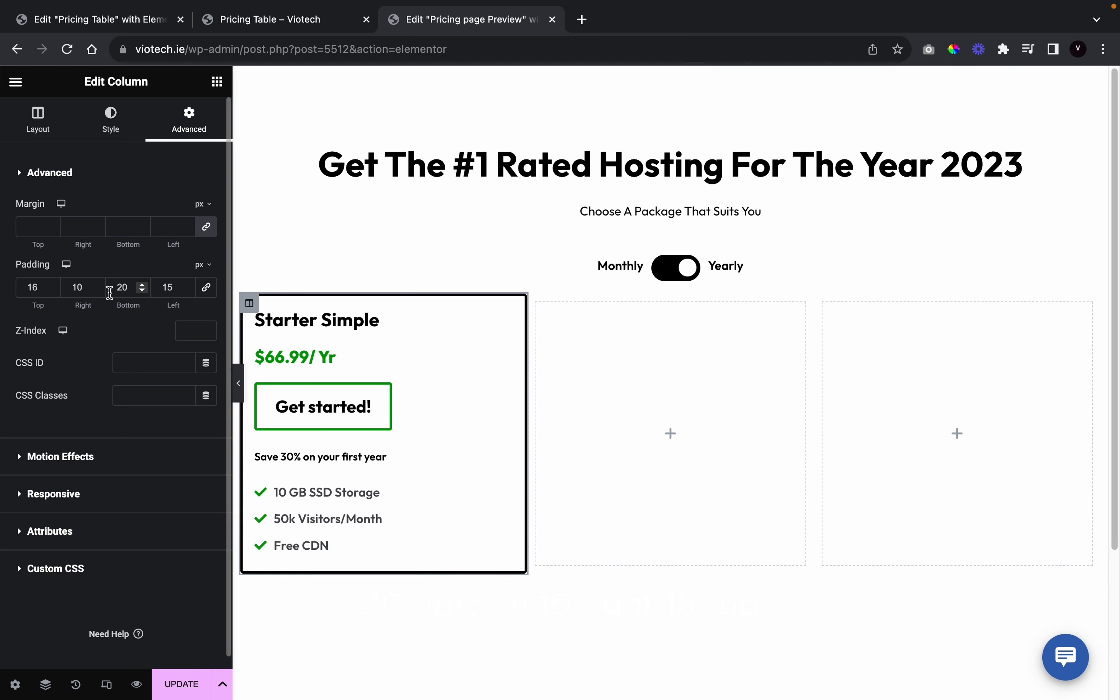
pyautogui.click(239, 392)
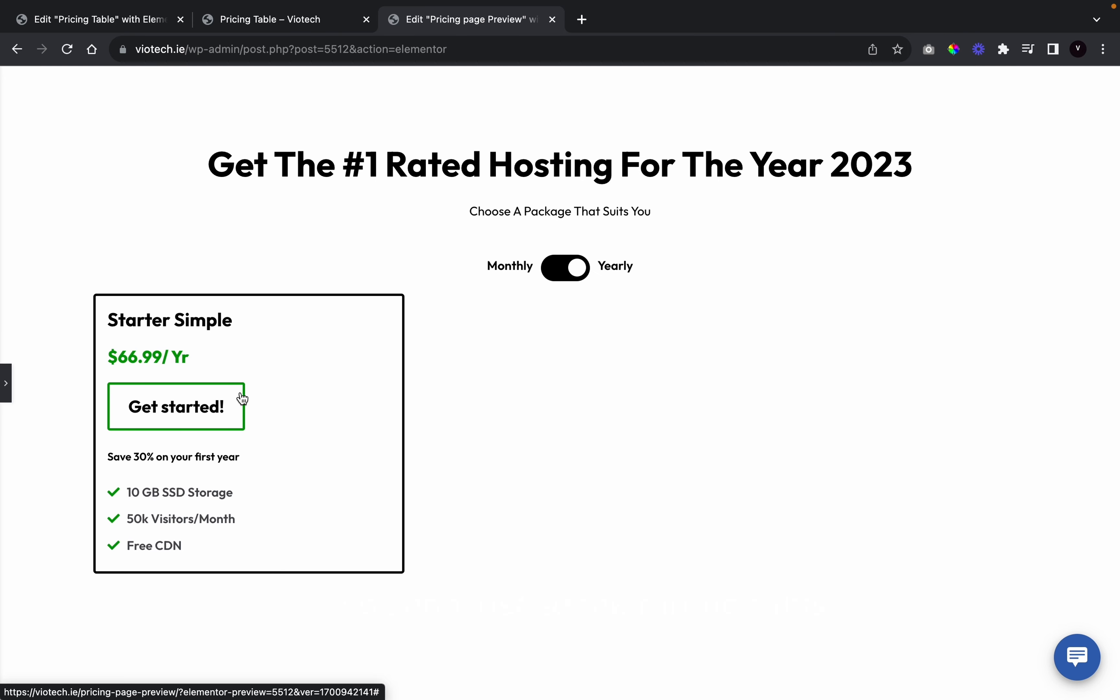
pyautogui.click(6, 383)
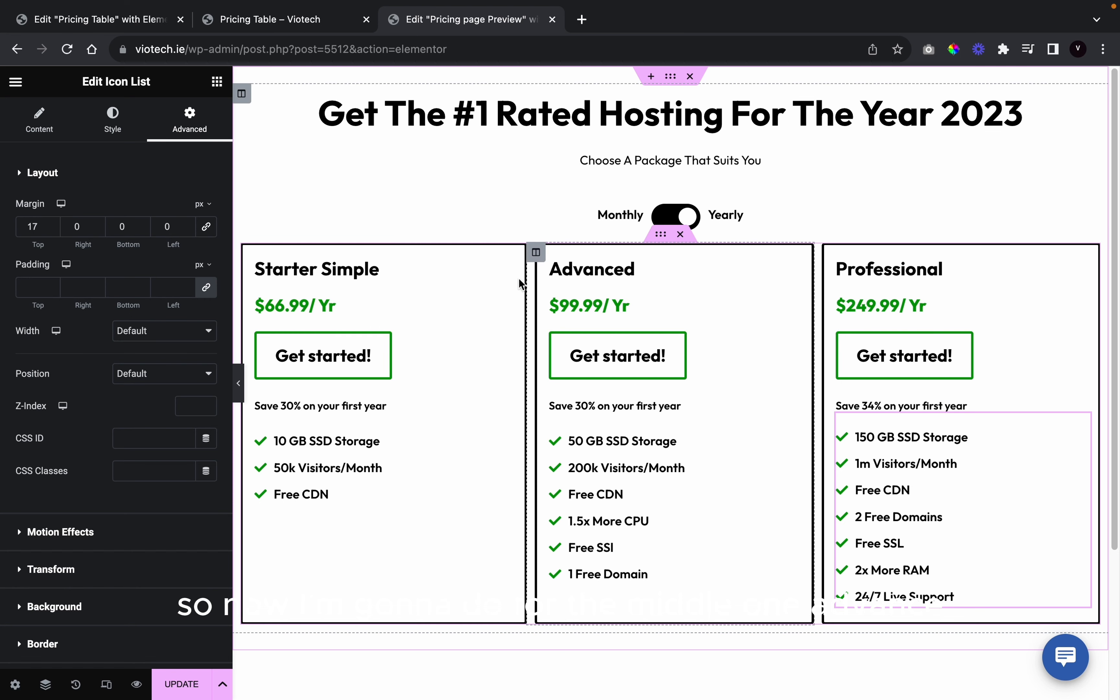
# Check the finished pricing table, then add a button above the Advanced heading with the text "Best Value"
pyautogui.click(218, 85)
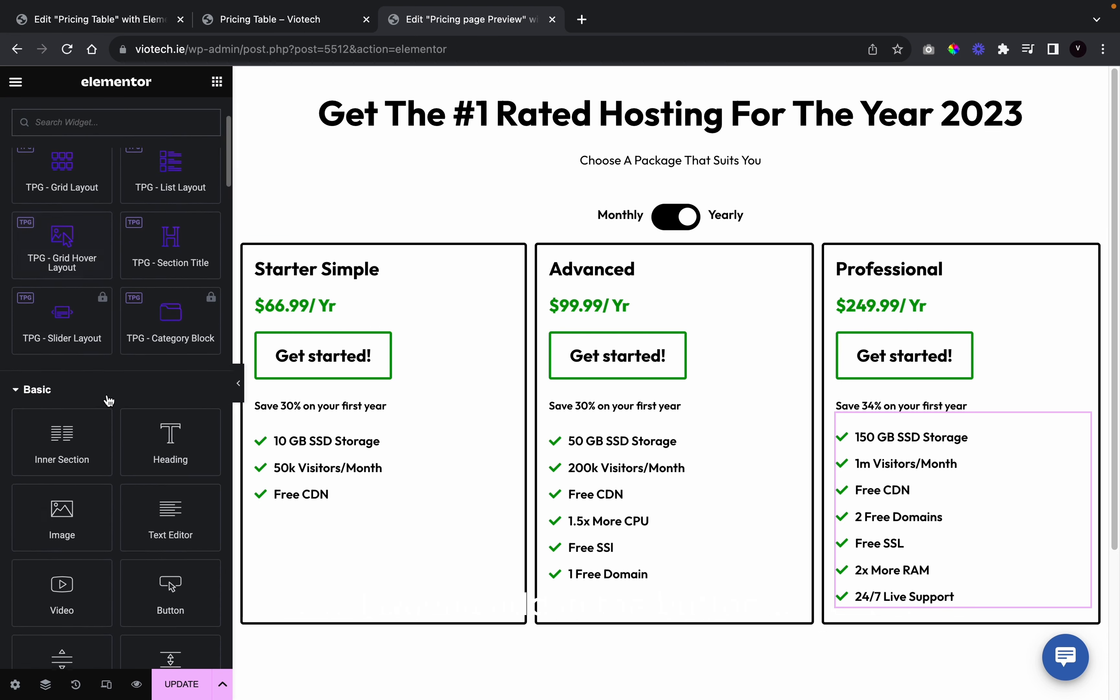
pyautogui.click(293, 19)
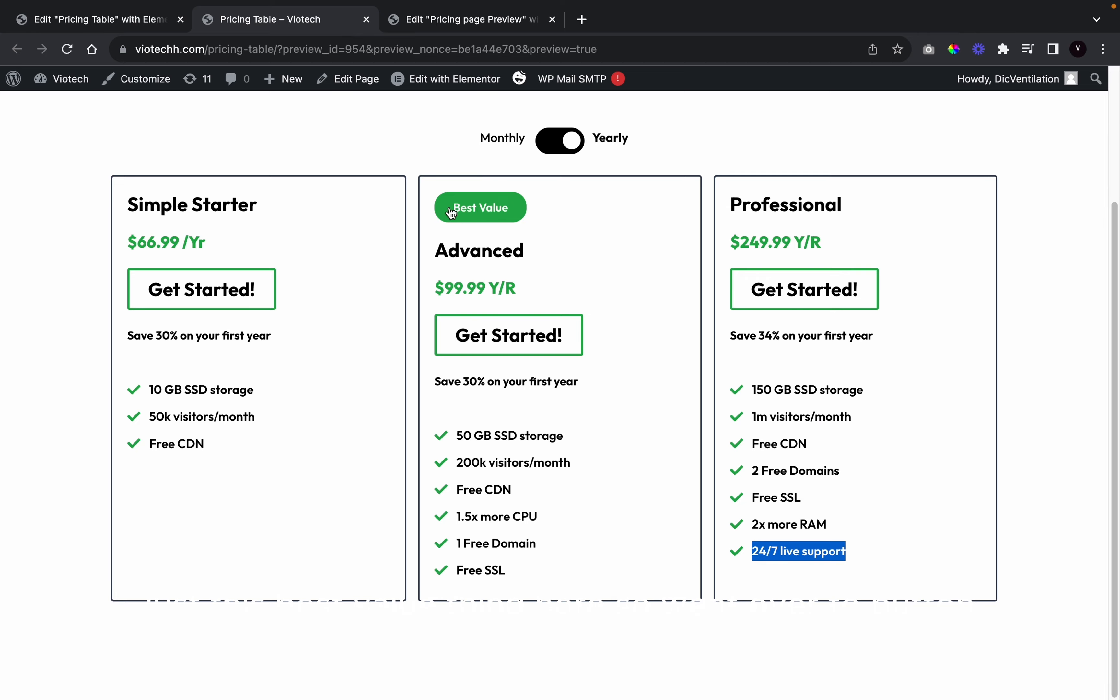
pyautogui.click(477, 17)
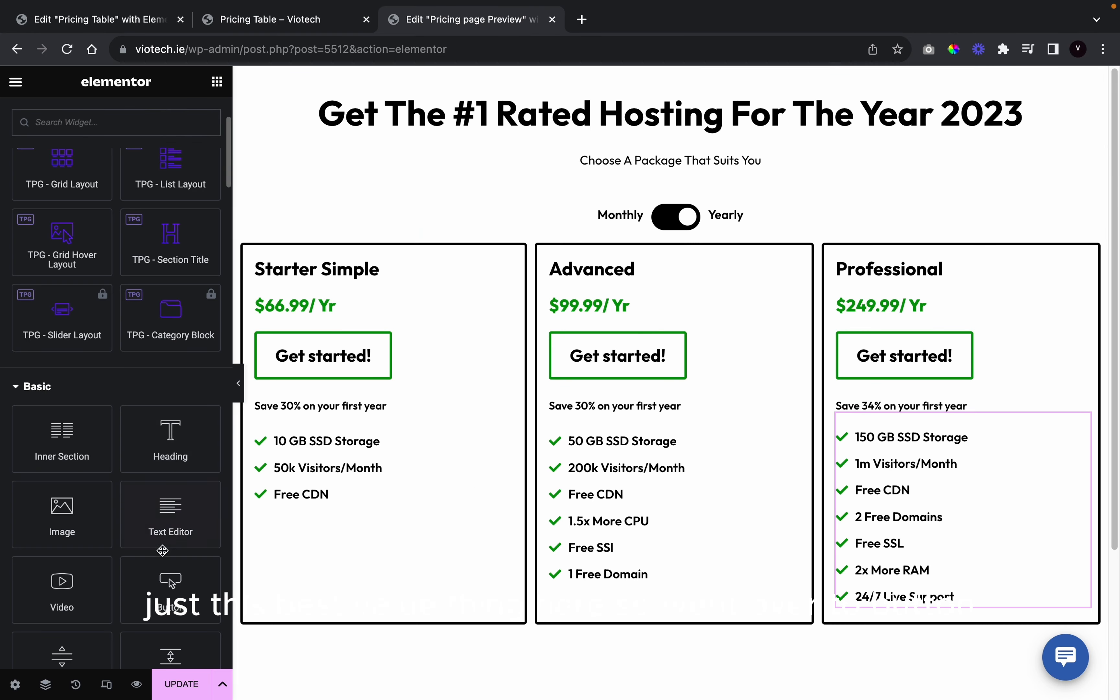
pyautogui.moveTo(171, 587); pyautogui.dragTo(644, 263)
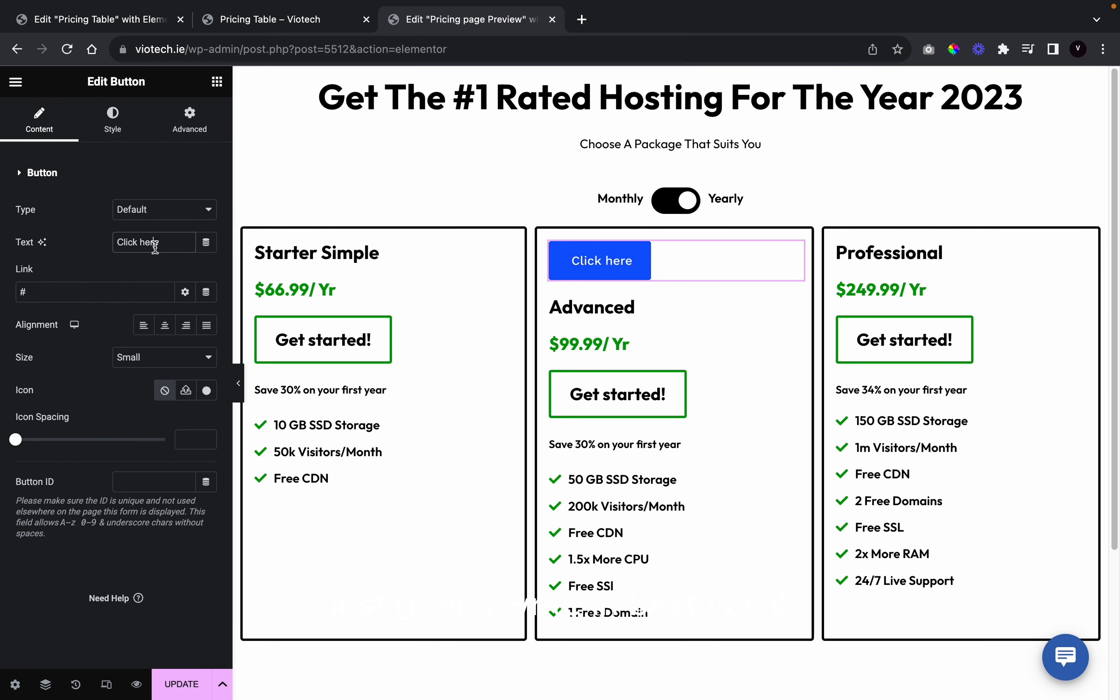
pyautogui.write('Best ')
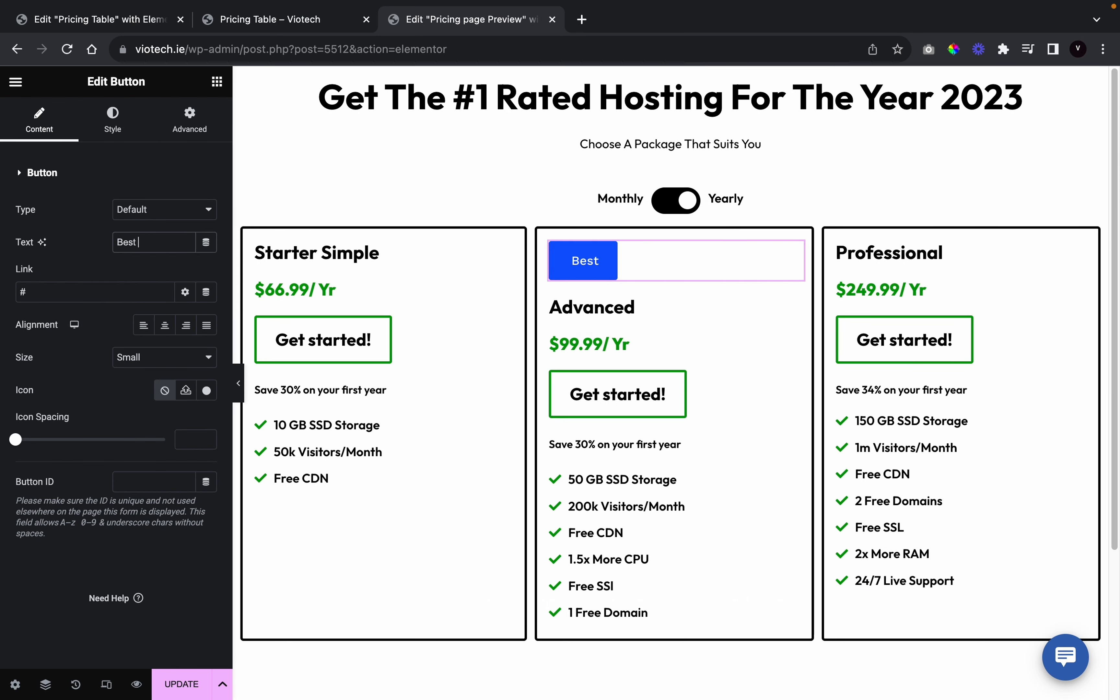
pyautogui.write('Value')
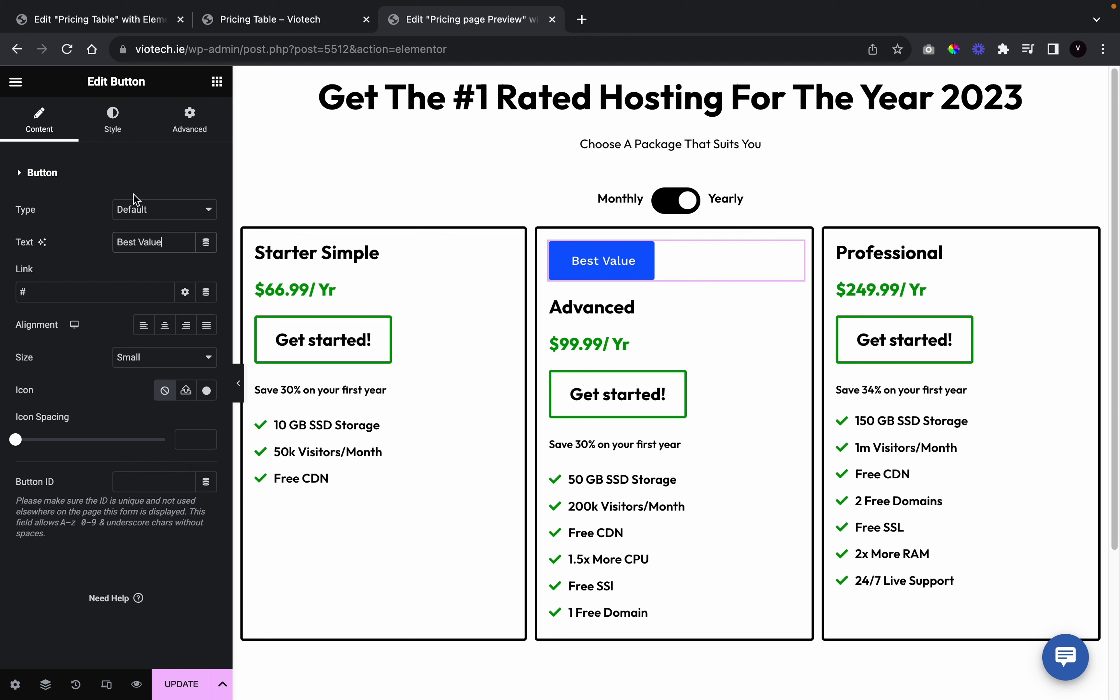
# Set the Best Value button's font family to Outfit
pyautogui.click(113, 121)
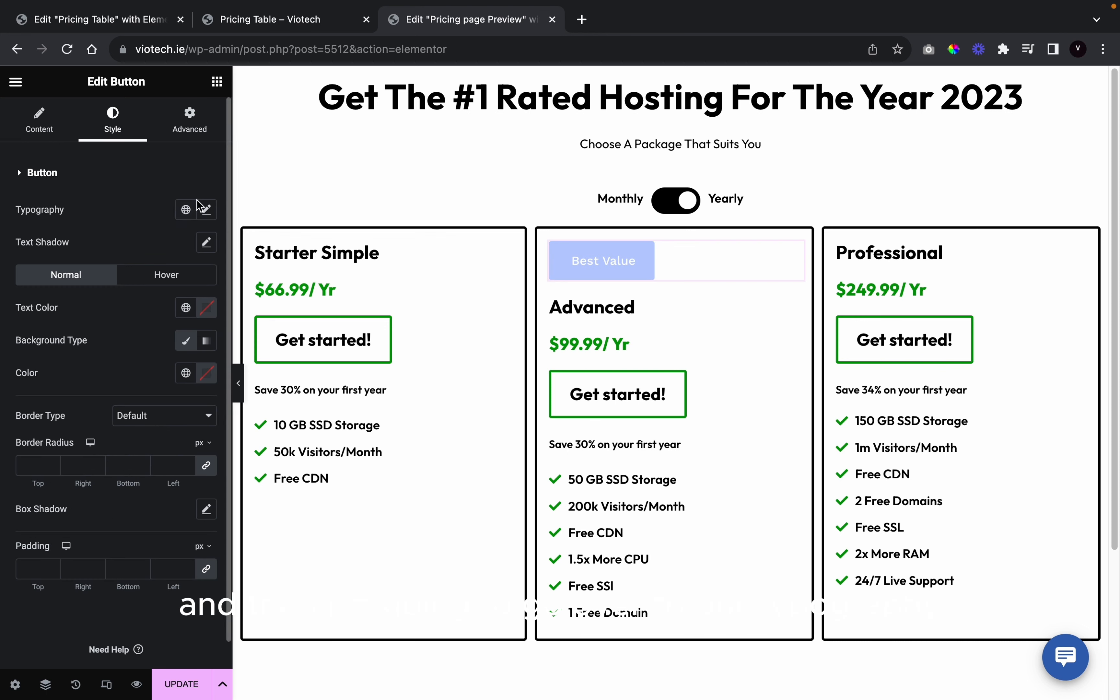
pyautogui.click(206, 209)
pyautogui.click(176, 282)
pyautogui.write('o')
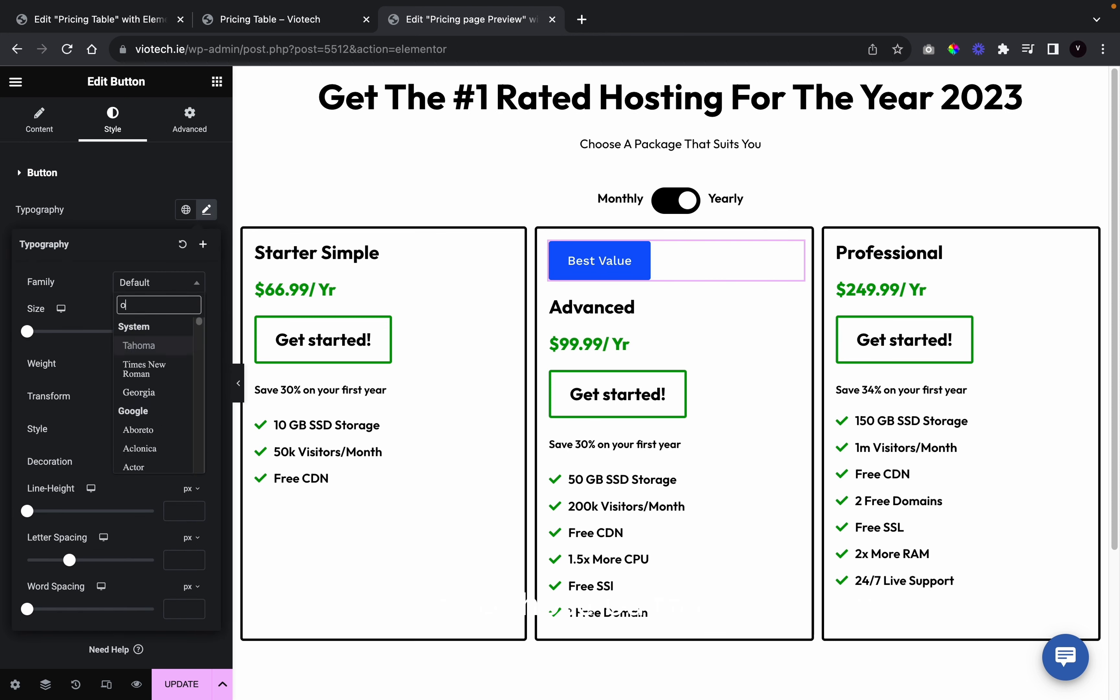
pyautogui.write('utfit')
pyautogui.click(144, 353)
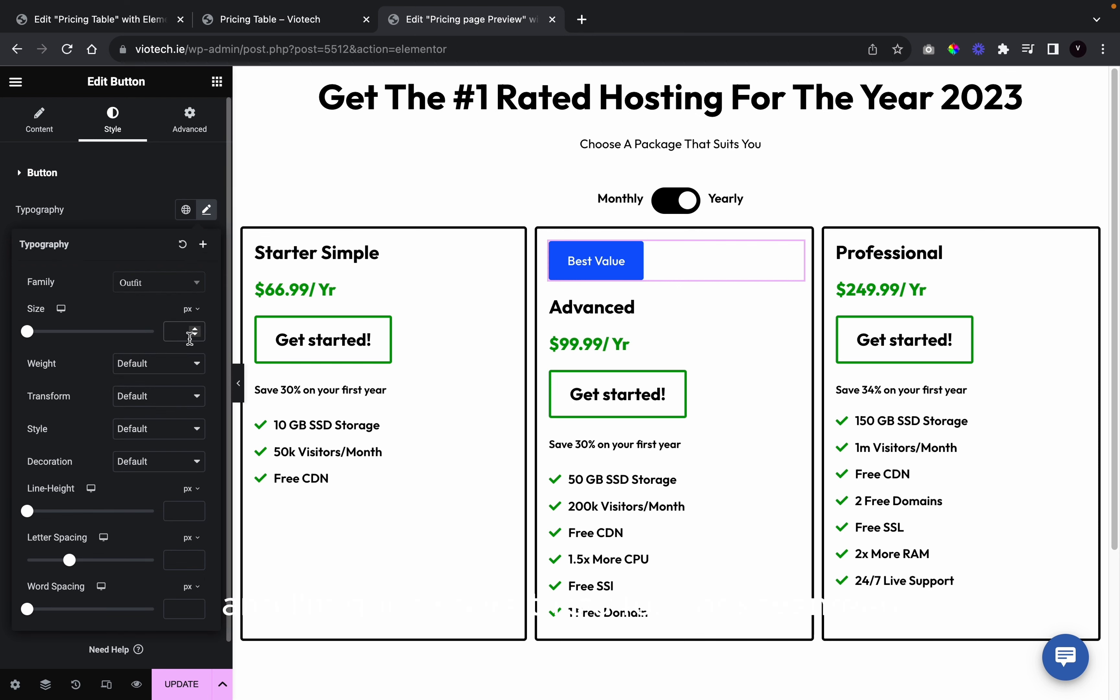
# Set the Best Value button's font size to about 17 px and leave its font weight at Default
pyautogui.moveTo(200, 329); pyautogui.dragTo(200, 330)
pyautogui.click(199, 329)
pyautogui.click(200, 329)
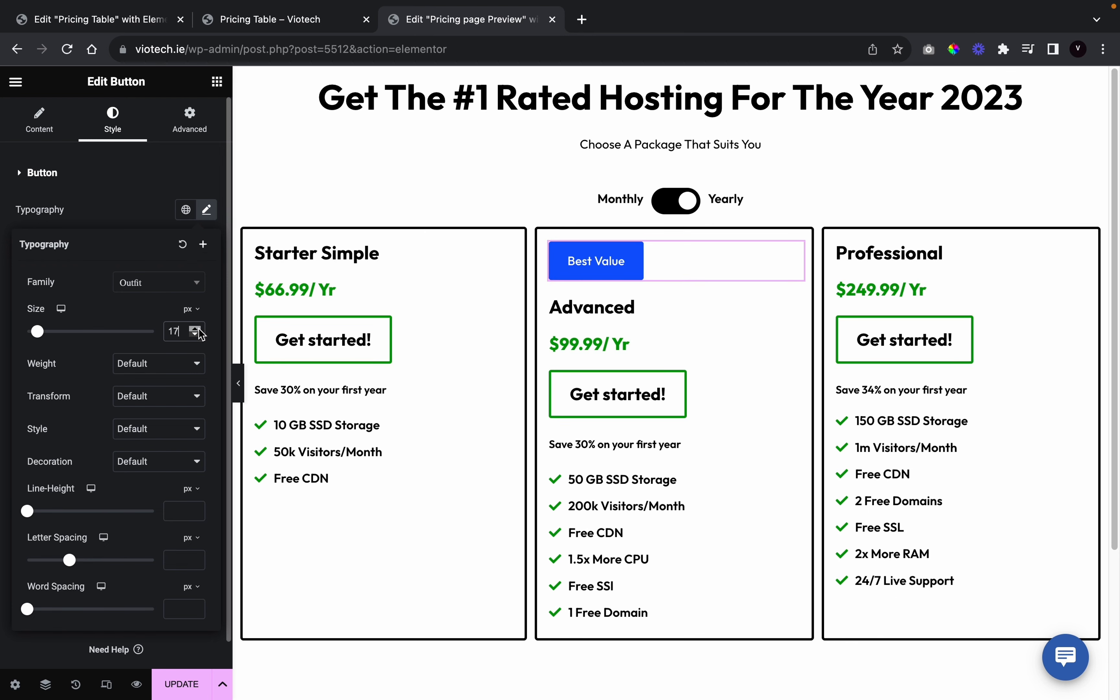
pyautogui.click(199, 330)
pyautogui.click(163, 364)
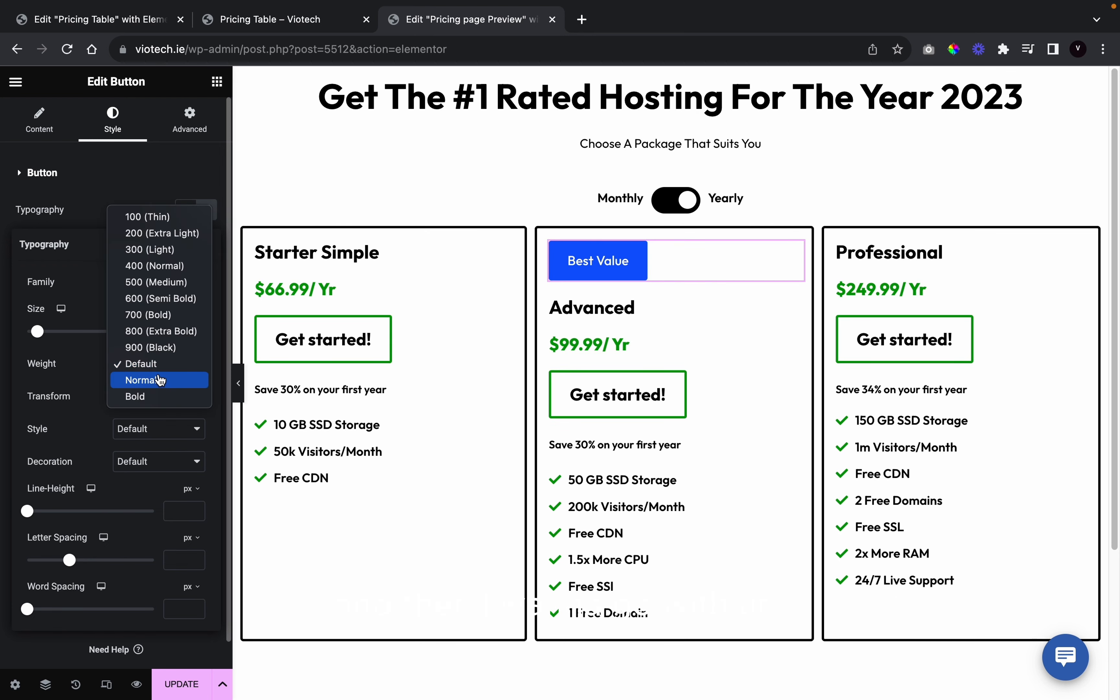
pyautogui.click(100, 411)
pyautogui.click(152, 191)
pyautogui.click(121, 198)
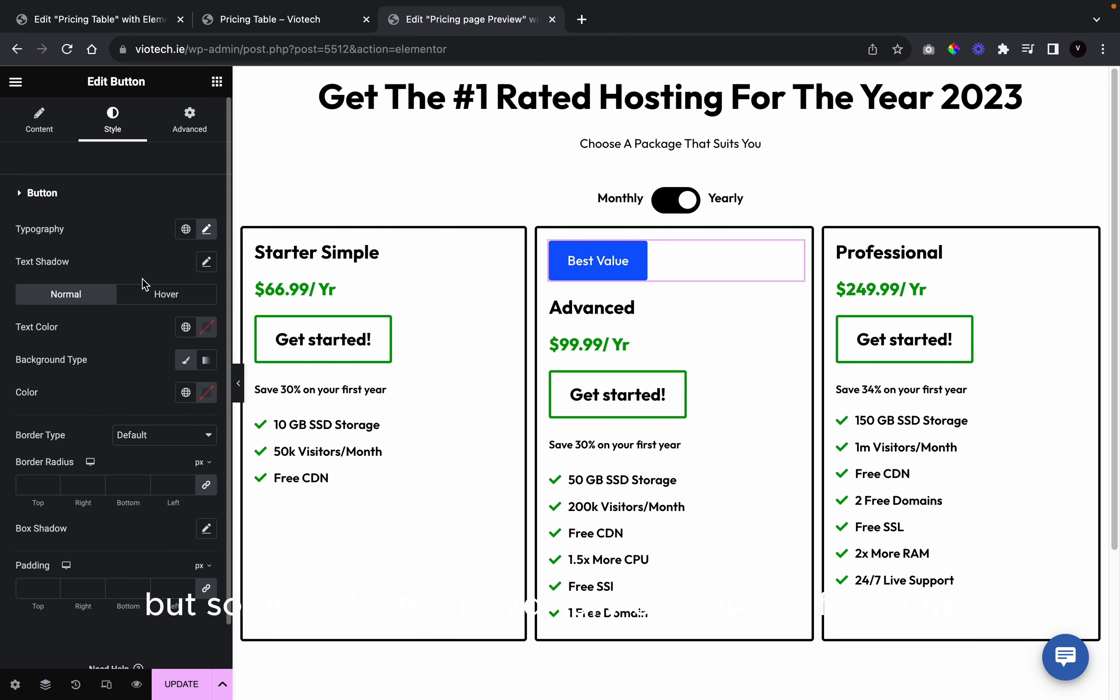
# Apply the green New Global Color (#009C06) as the Best Value button's background color
pyautogui.click(185, 393)
pyautogui.scroll(-3, 105, 564)
pyautogui.scroll(-3, 106, 565)
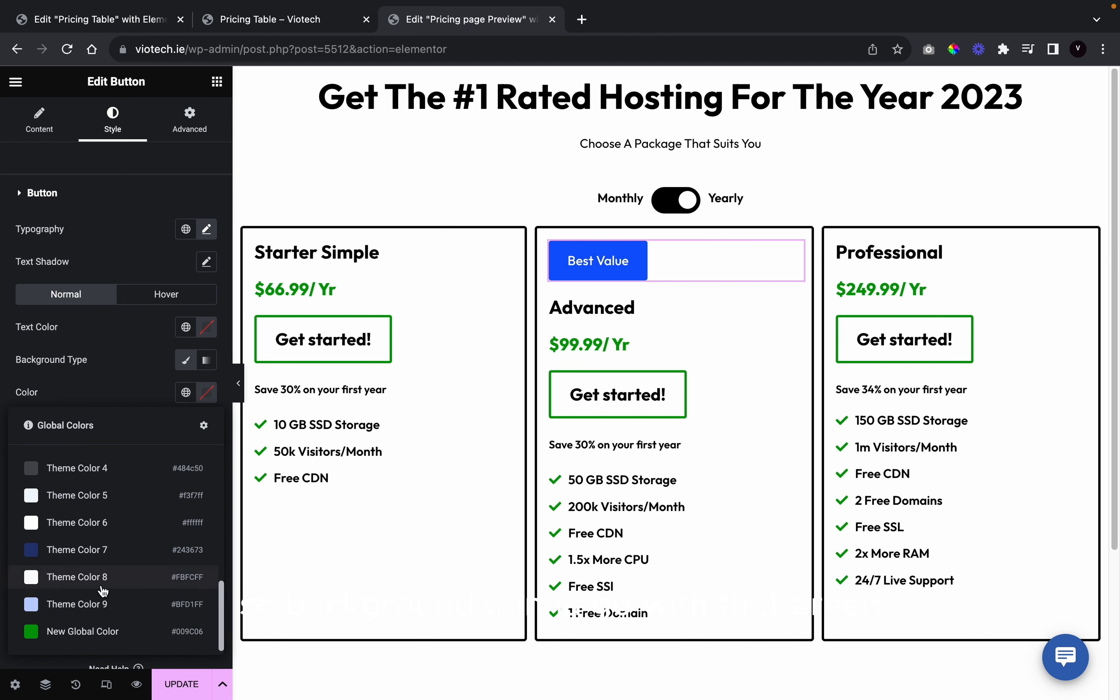
pyautogui.click(102, 630)
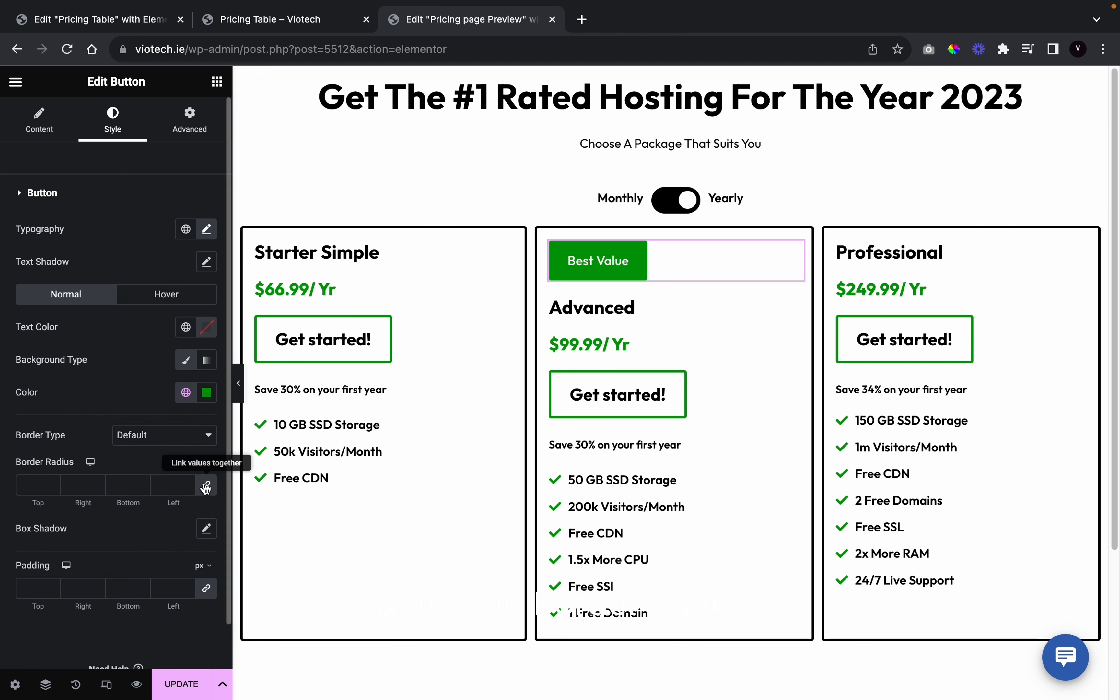
# Round the Best Value button with a linked border radius of about 41 px on every corner
pyautogui.click(188, 485)
pyautogui.write('10')
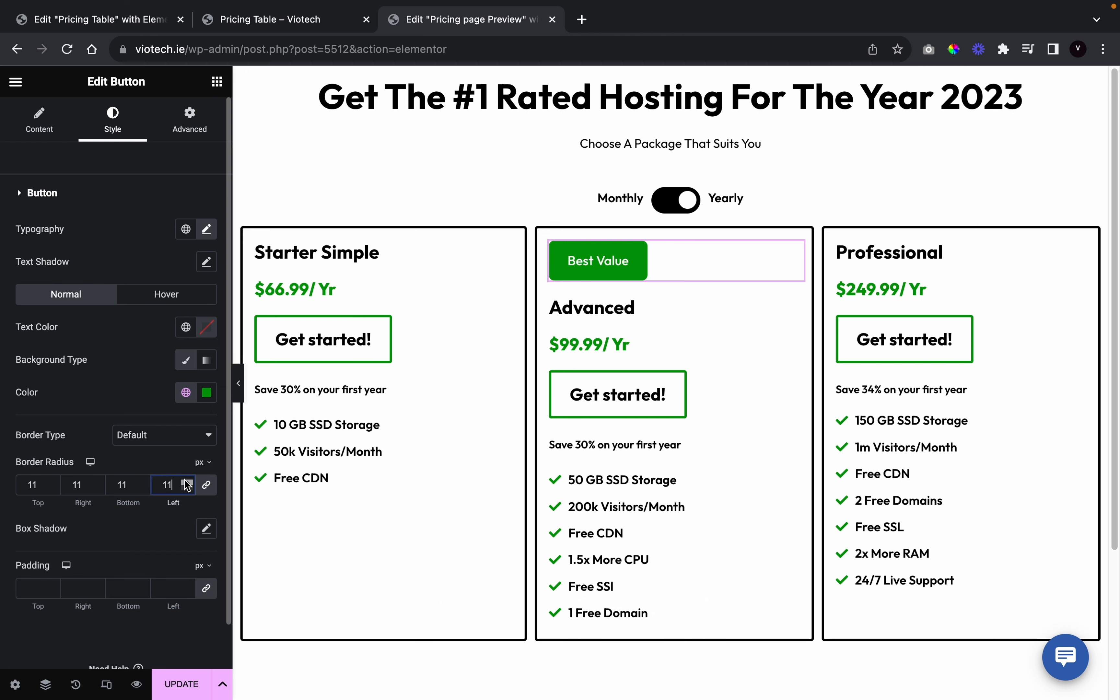
pyautogui.press('BackSpace')
pyautogui.press('BackSpace')
pyautogui.write('20')
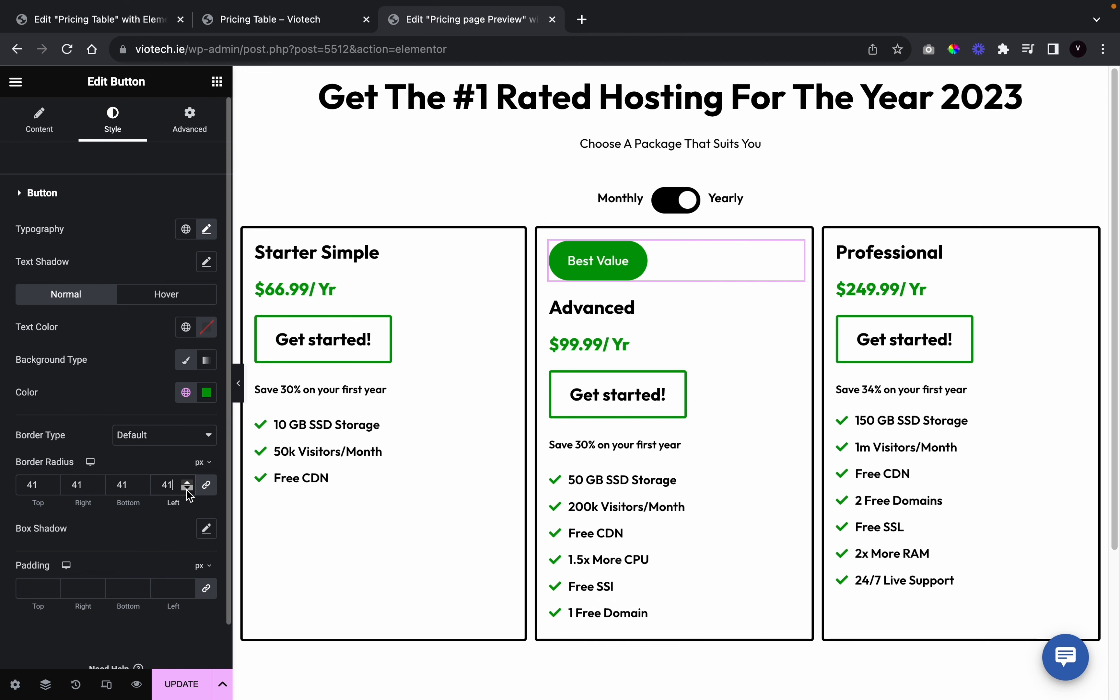
pyautogui.moveTo(187, 490); pyautogui.dragTo(188, 485)
# Preview the page and compare it with the finished pricing table, switching that table between monthly and yearly plans
pyautogui.click(235, 385)
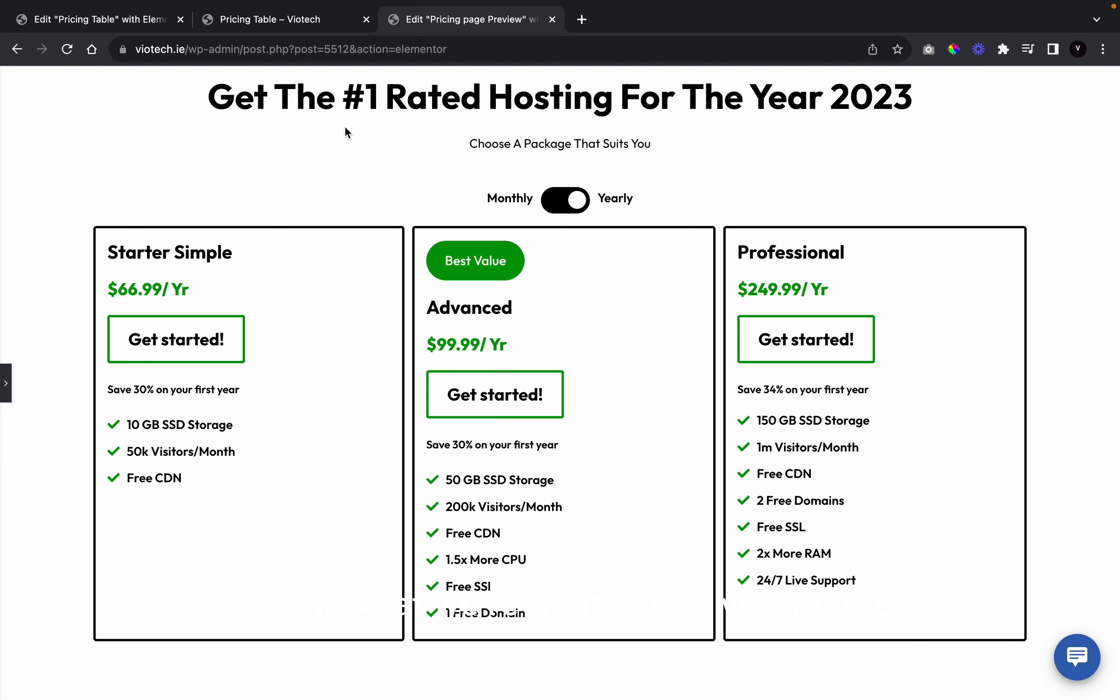
pyautogui.click(296, 20)
pyautogui.click(557, 146)
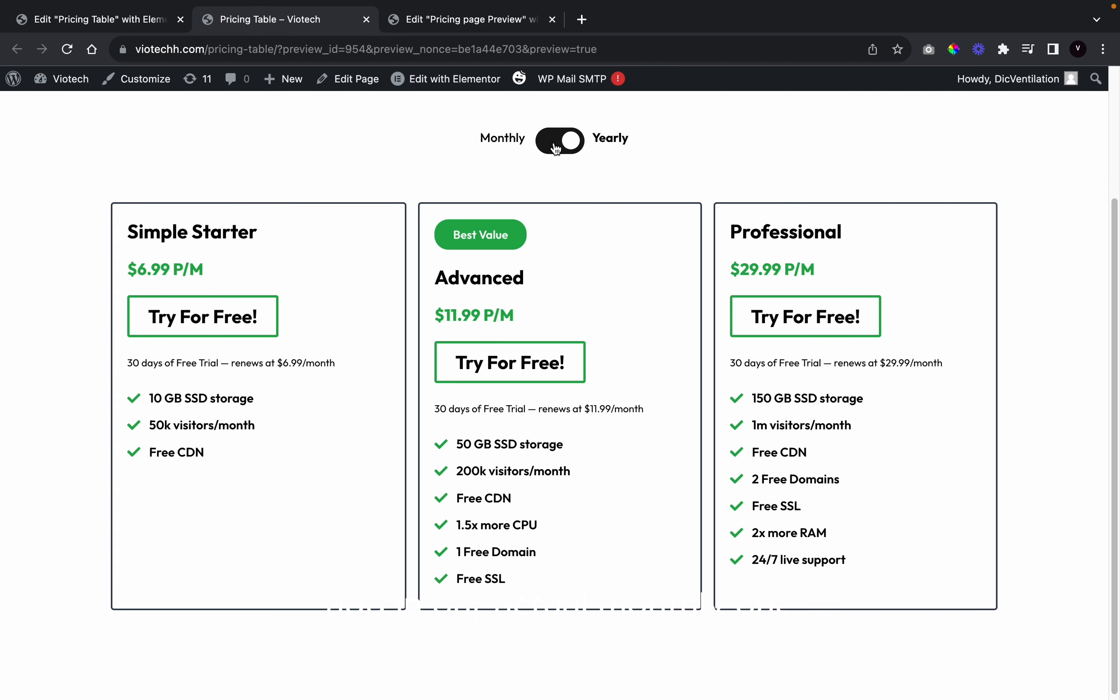
pyautogui.click(560, 142)
pyautogui.click(487, 21)
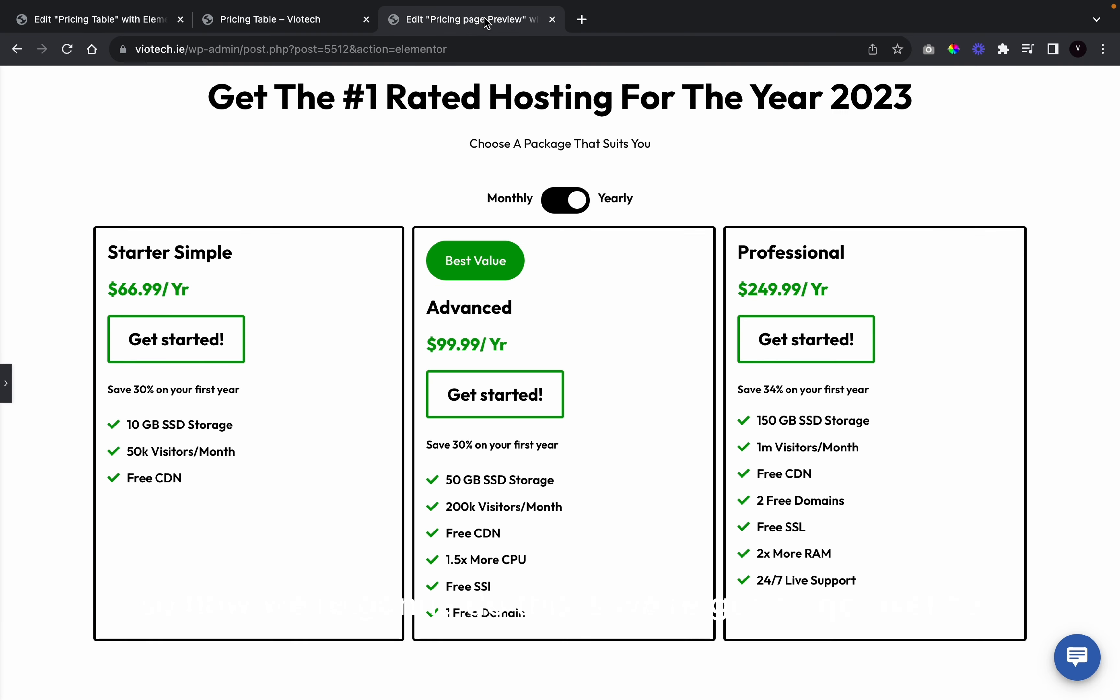
# Duplicate the inner section holding the three plan columns so a second row sits below the first
pyautogui.click(5, 379)
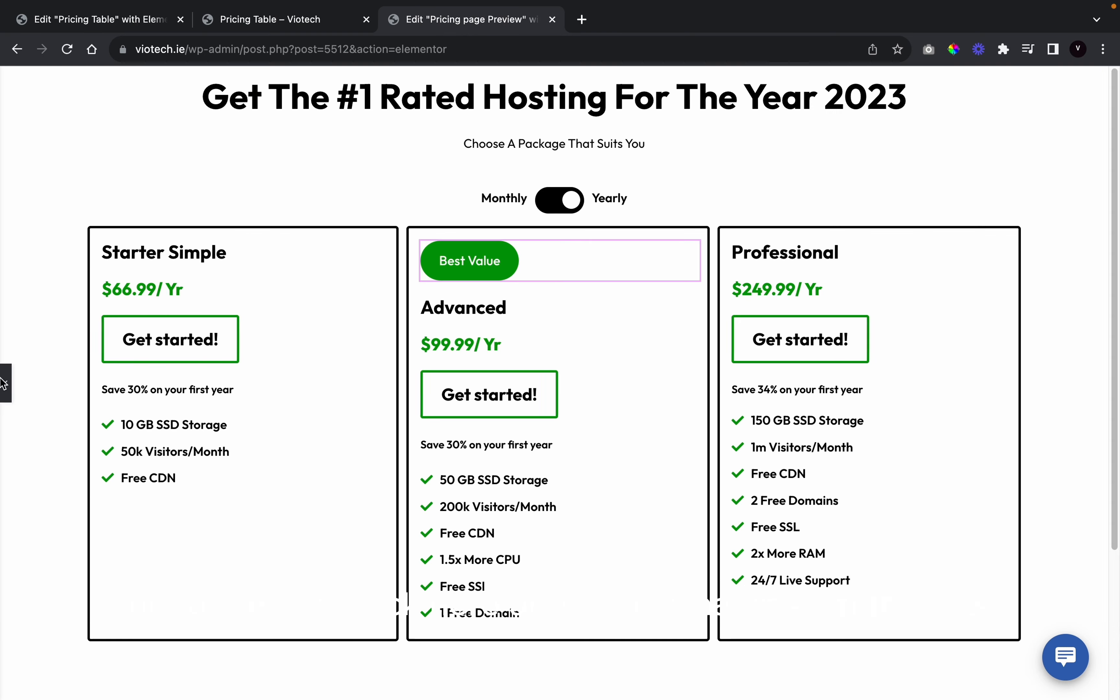
pyautogui.click(662, 227)
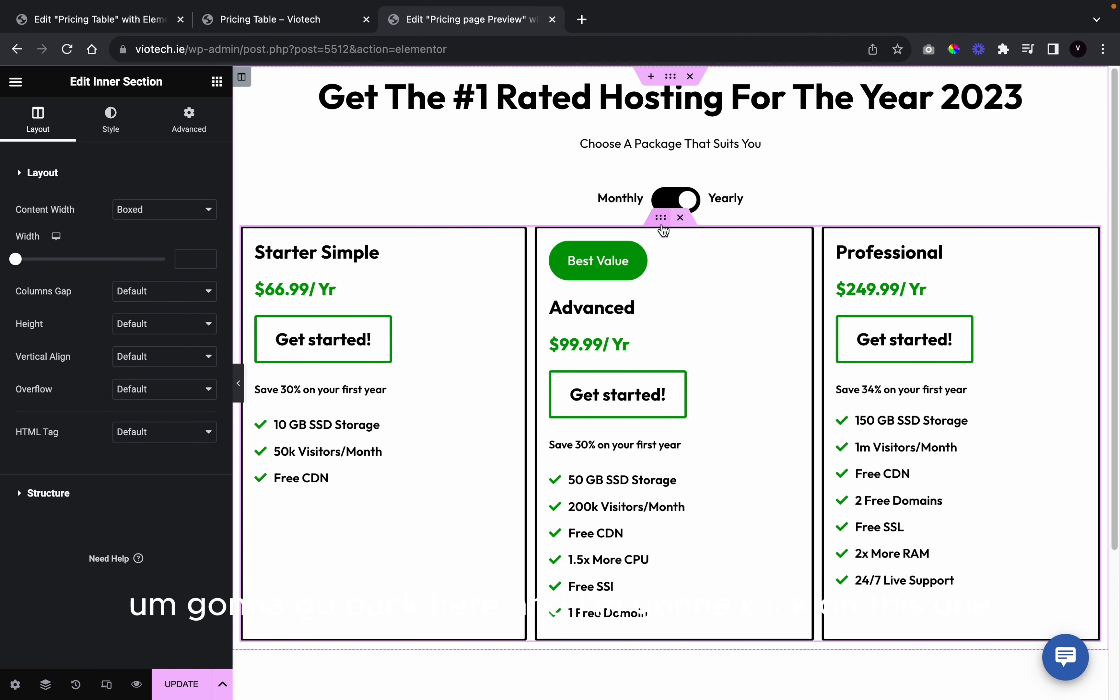
pyautogui.rightClick(662, 227)
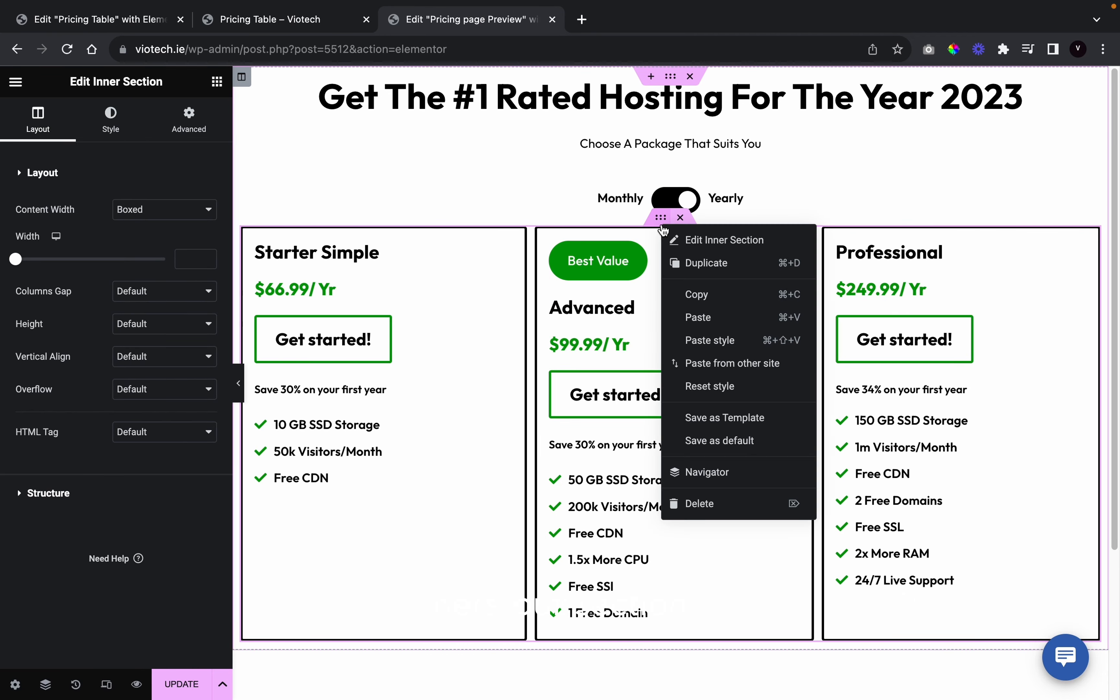
pyautogui.click(741, 279)
pyautogui.scroll(-6, 739, 277)
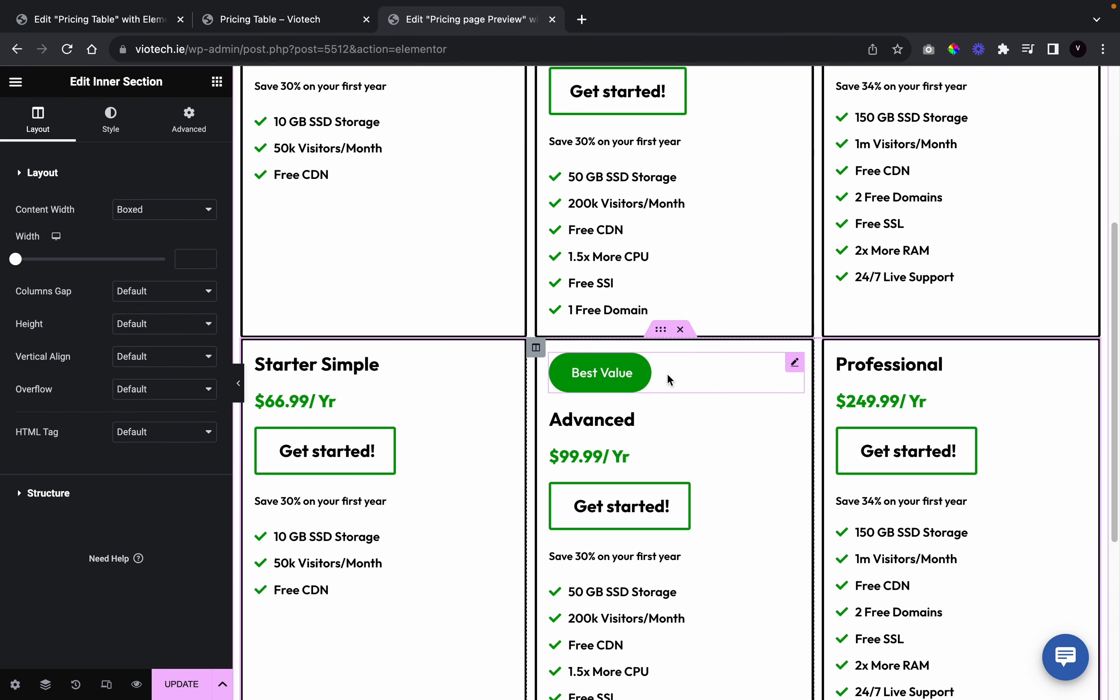
# Set the duplicated inner section's top margin to about 19 px with side values unlinked, and preview the gap between the rows
pyautogui.click(192, 118)
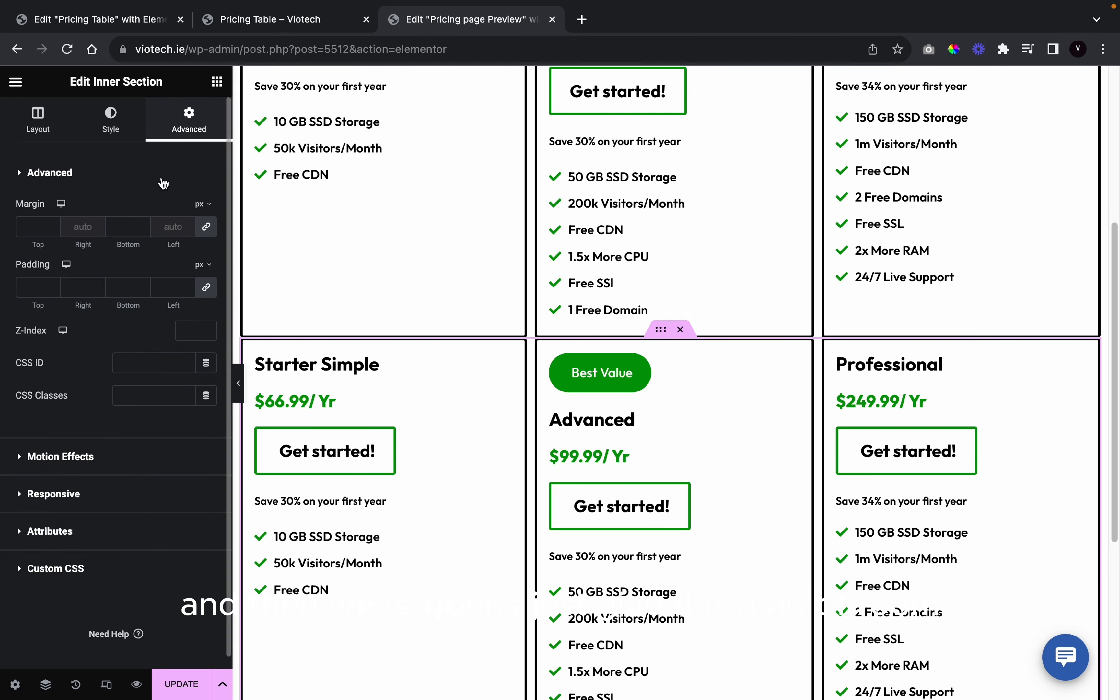
pyautogui.click(49, 227)
pyautogui.write('5')
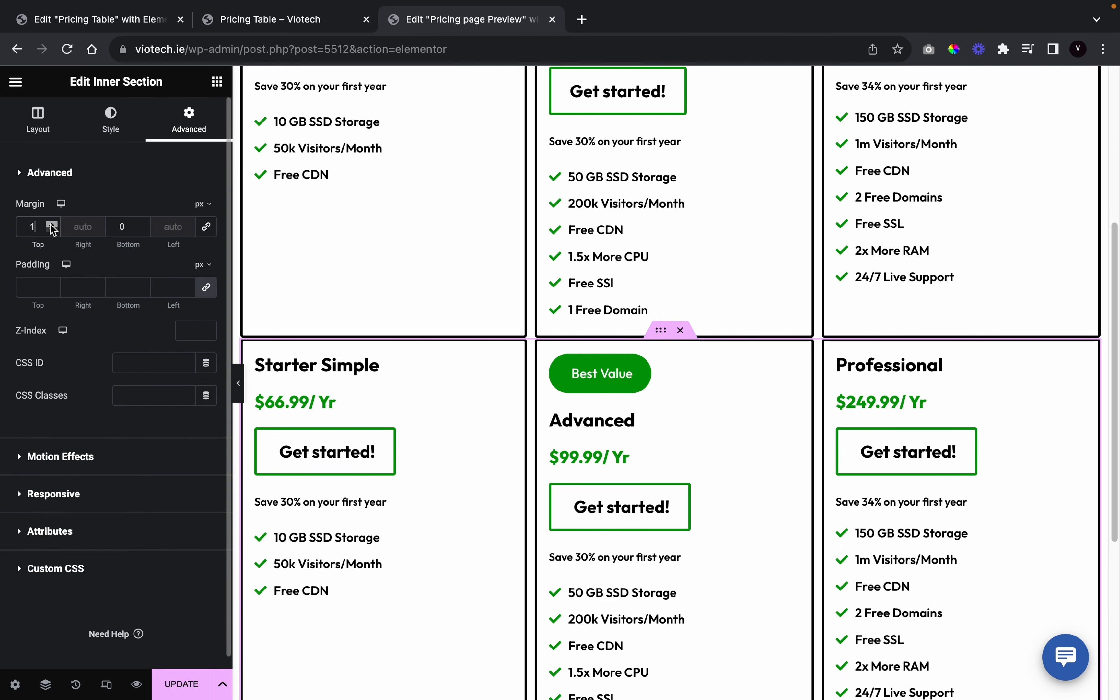
pyautogui.click(52, 225)
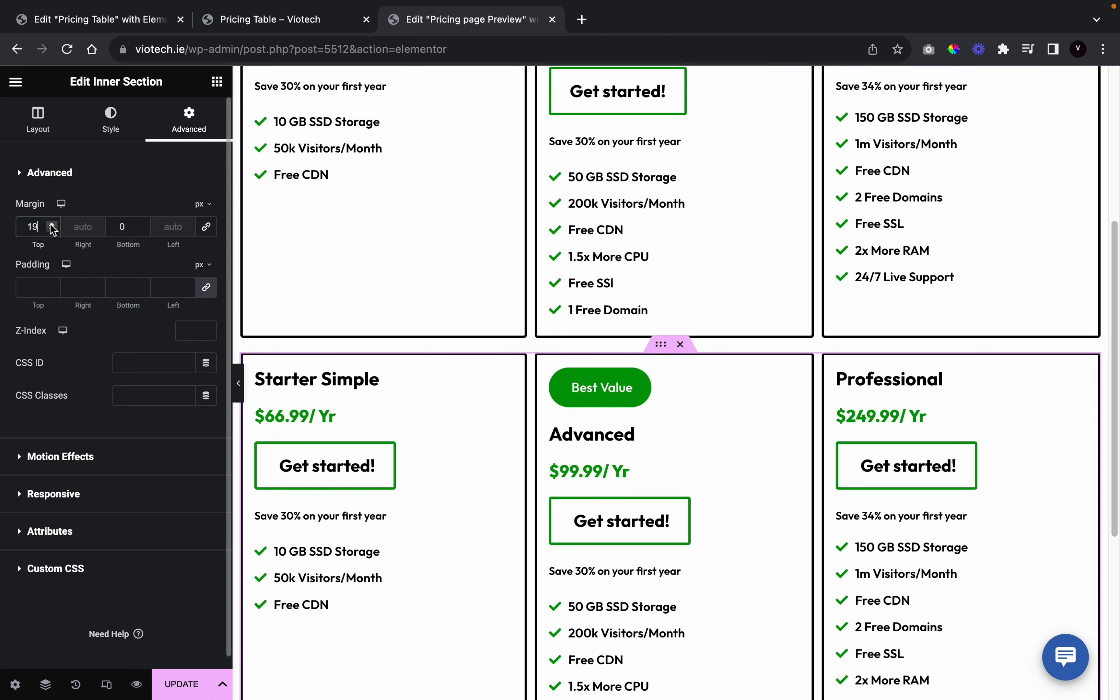
pyautogui.click(238, 383)
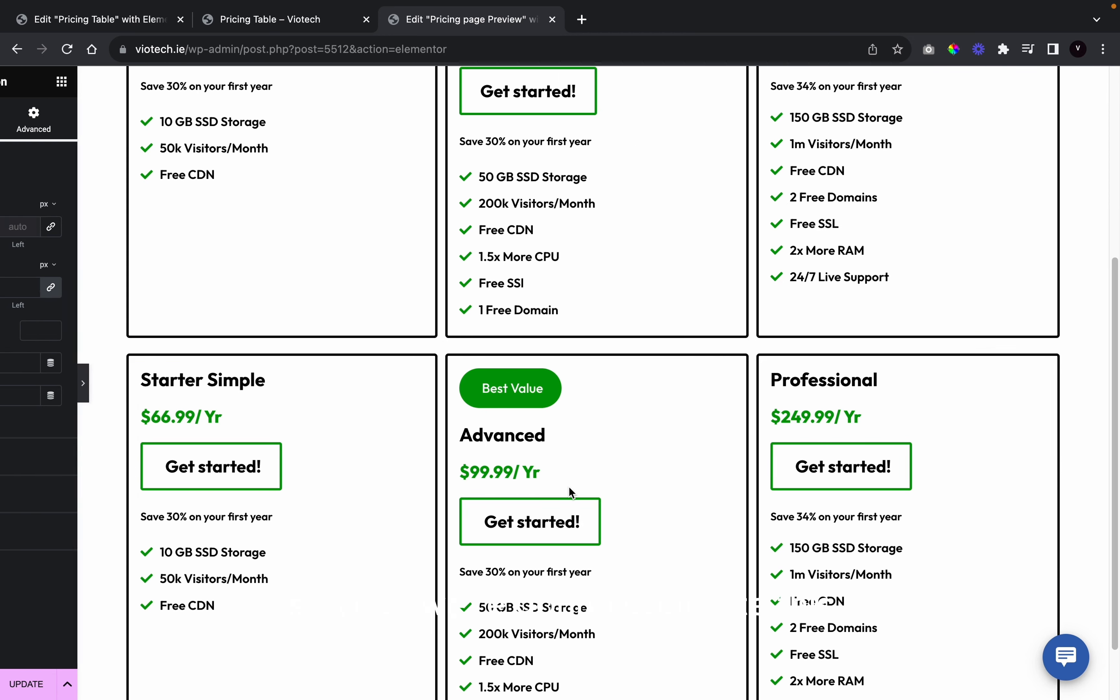
pyautogui.scroll(5, 573, 494)
pyautogui.scroll(-5, 573, 494)
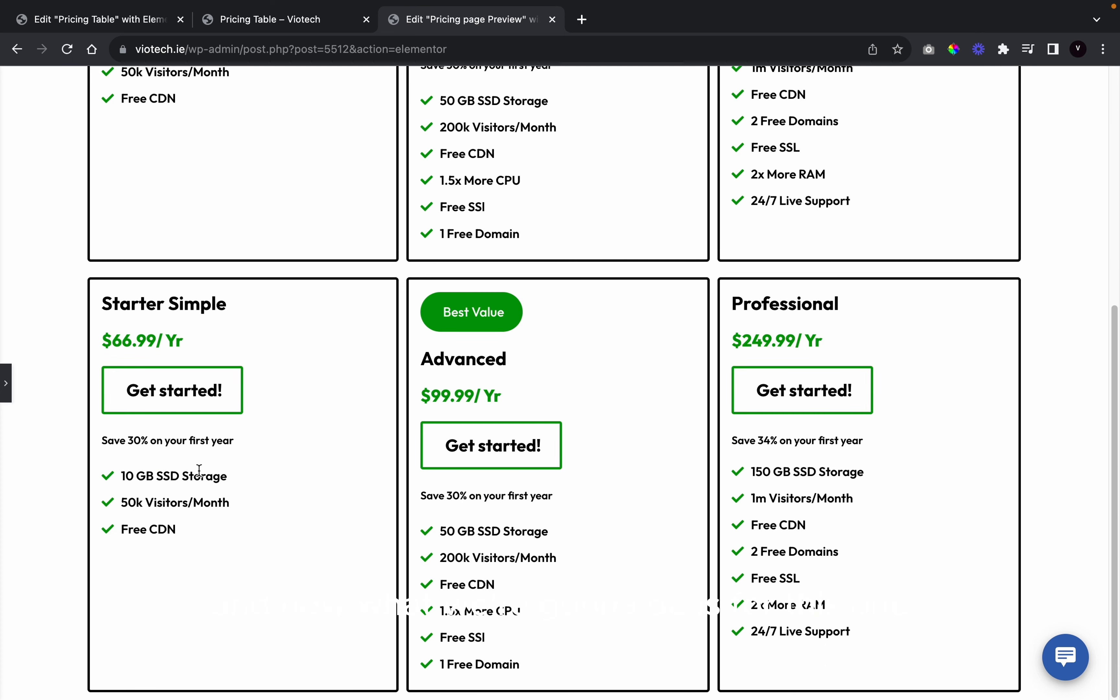
# Check the finished pricing table, then review the yearly and monthly plan rows on the page
pyautogui.click(246, 23)
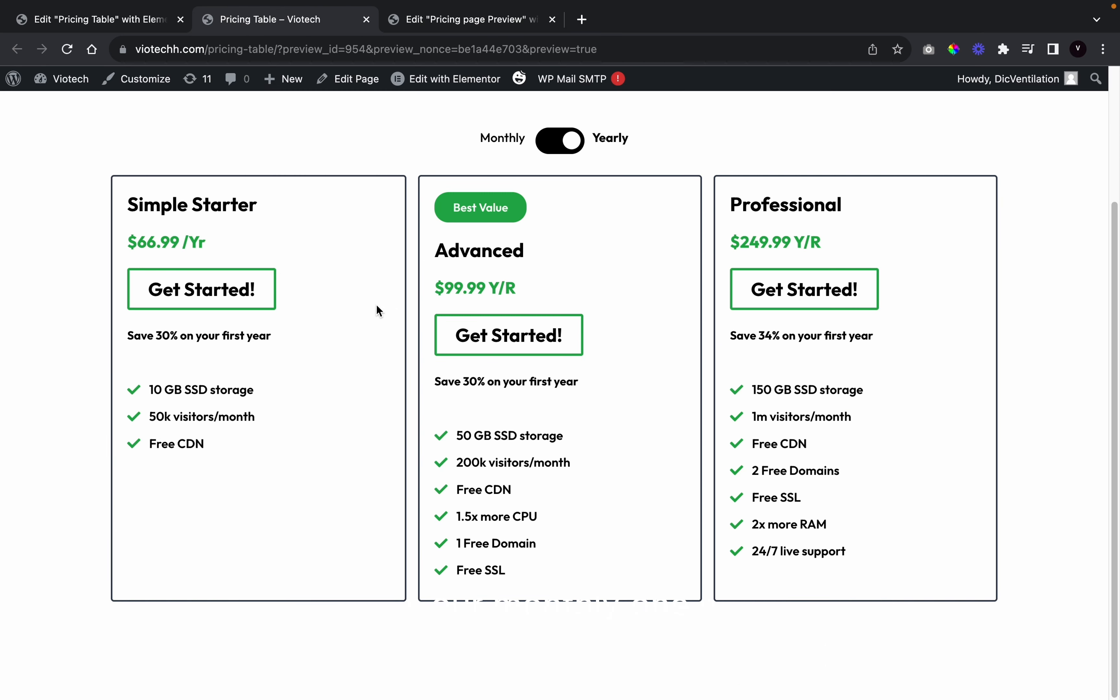
pyautogui.click(470, 19)
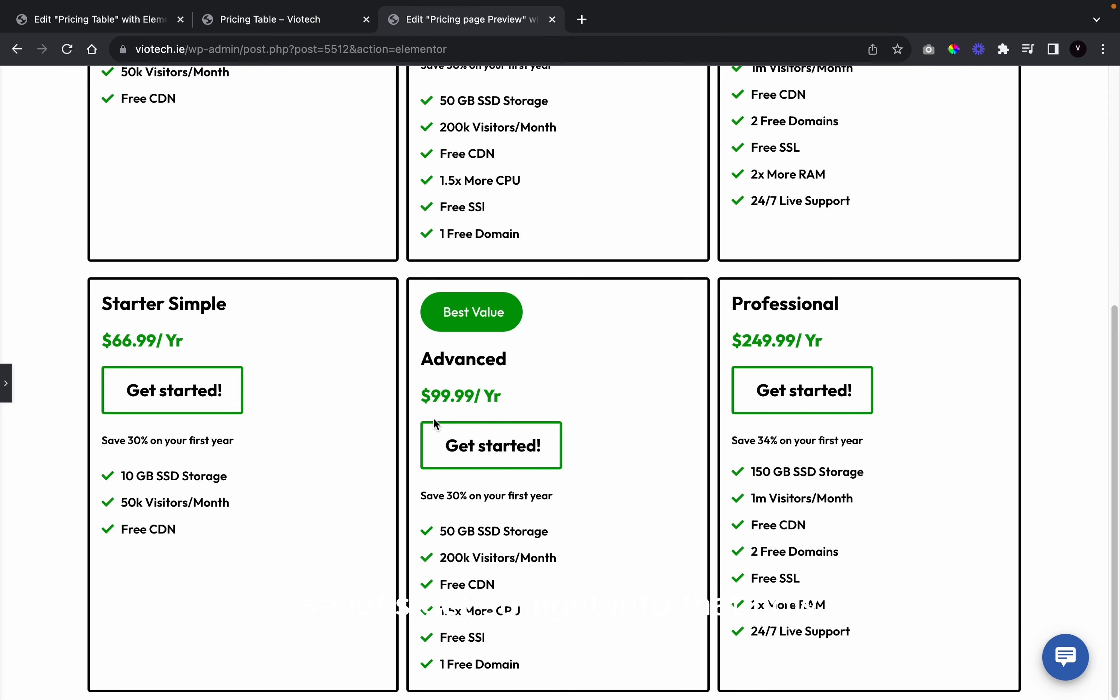
pyautogui.scroll(8, 437, 423)
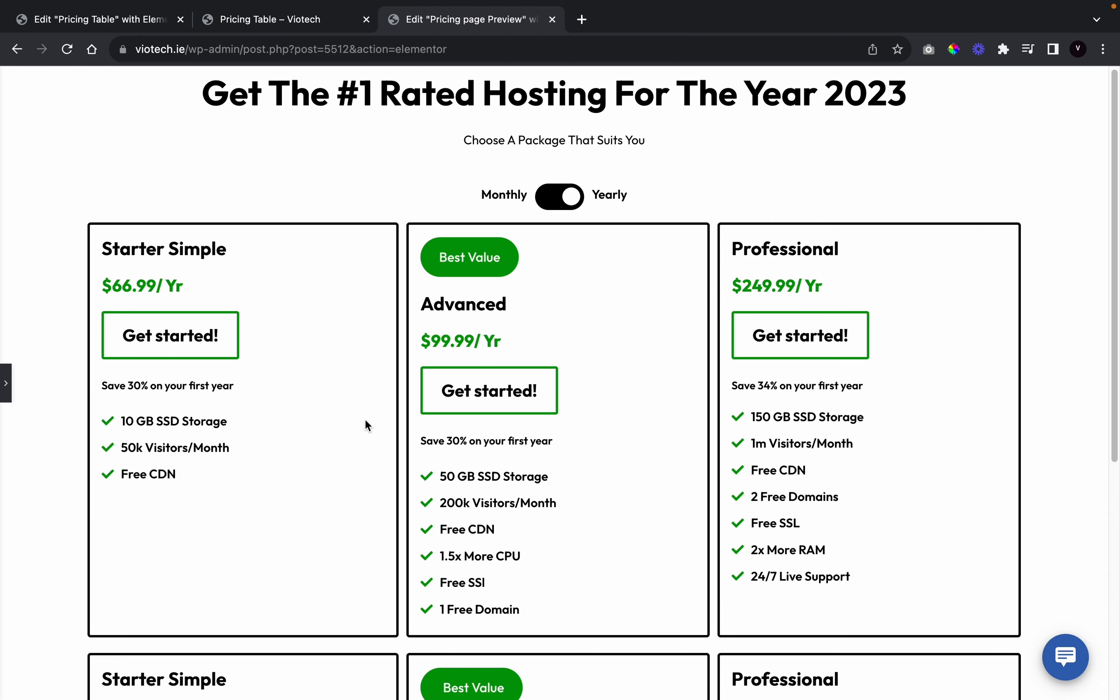
pyautogui.scroll(-8, 368, 425)
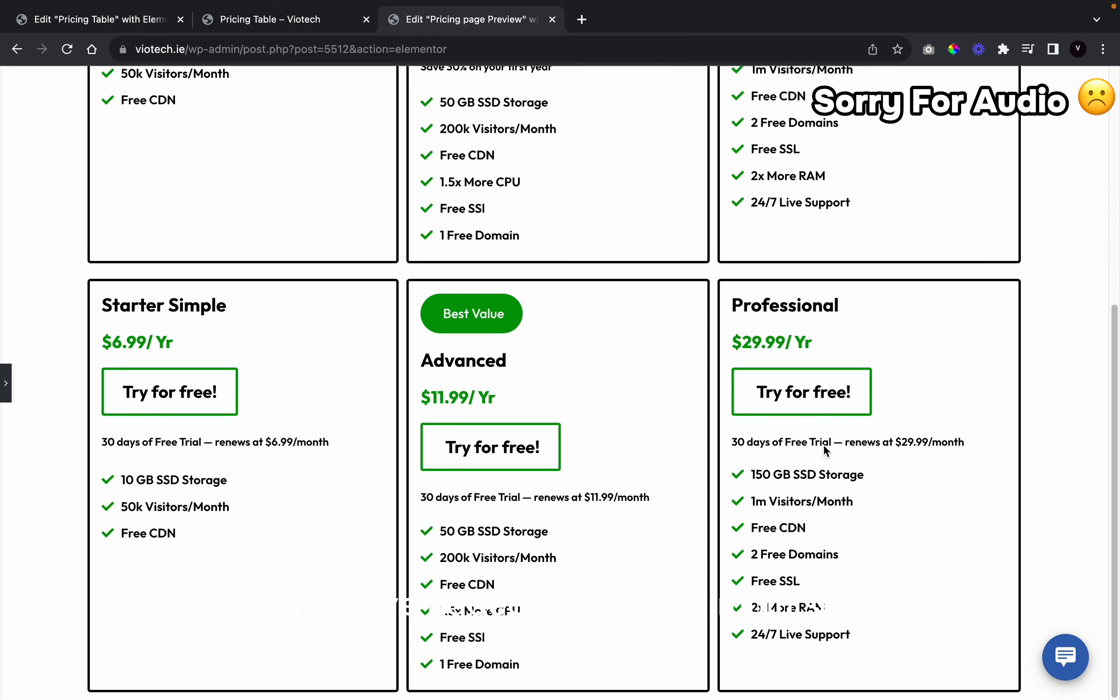
pyautogui.scroll(7, 826, 451)
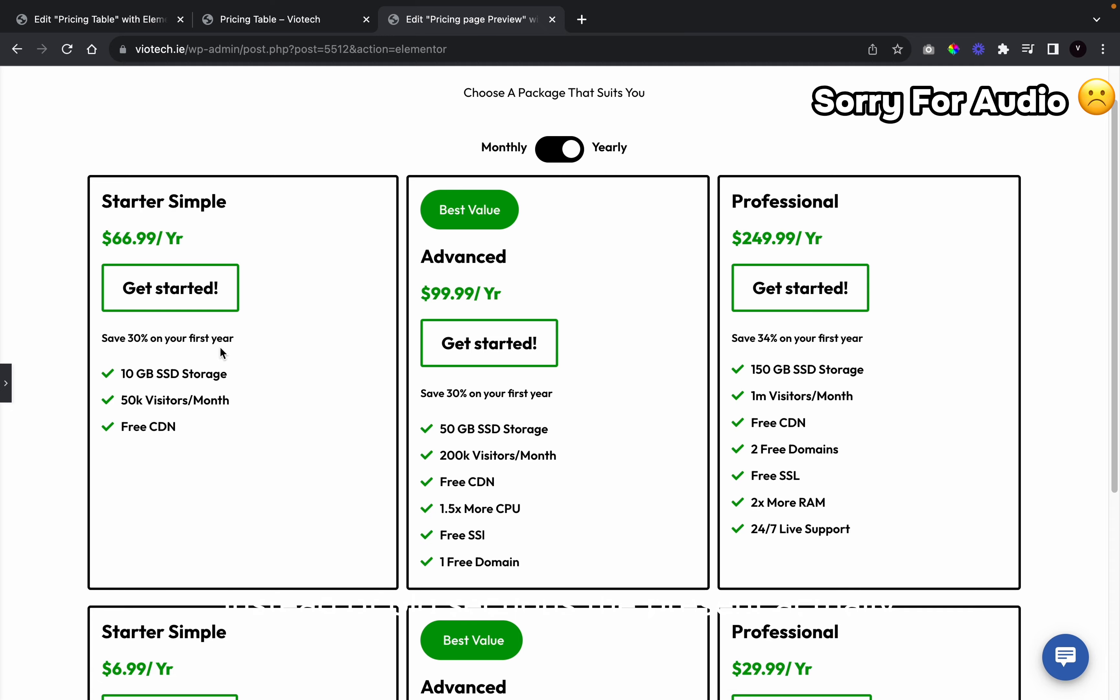
pyautogui.scroll(-6, 222, 353)
# In the second row, change the Starter Simple price to "$6.99/ pm" and the Advanced price to "$11.99/ pm"
pyautogui.click(4, 377)
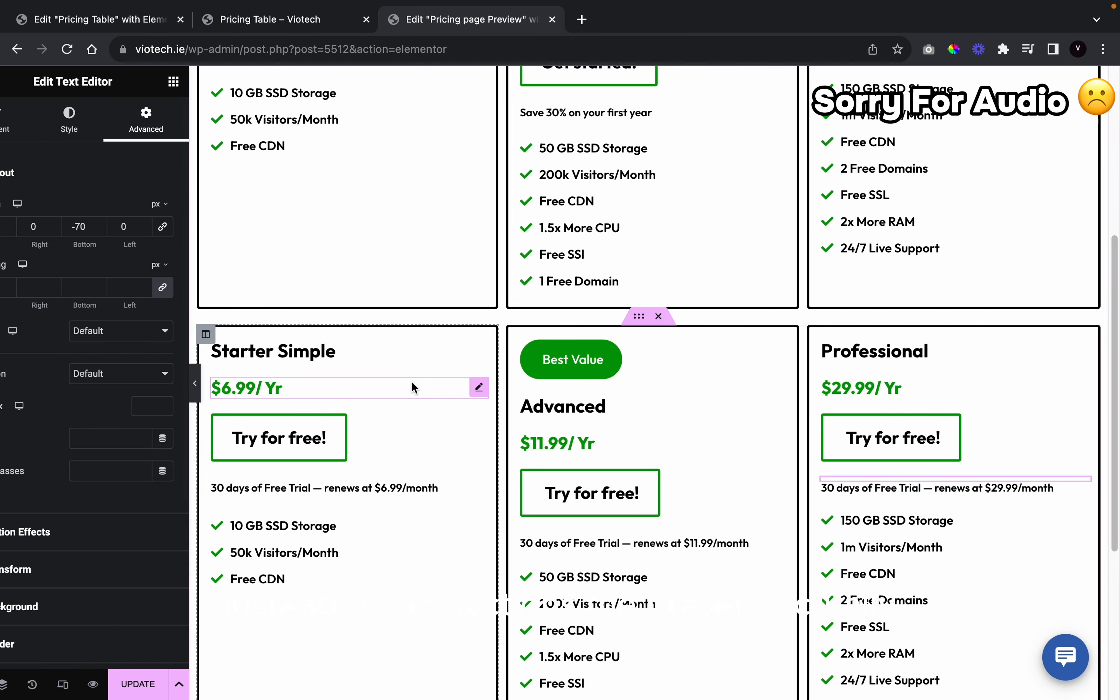
pyautogui.click(386, 388)
pyautogui.click(83, 231)
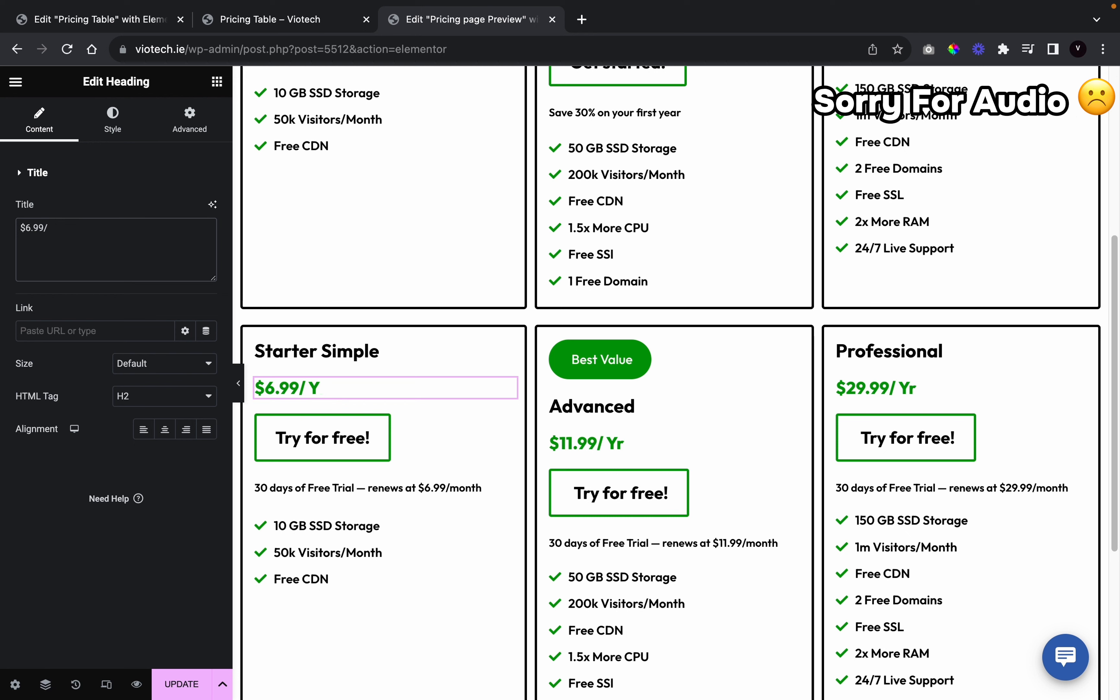
pyautogui.click(641, 443)
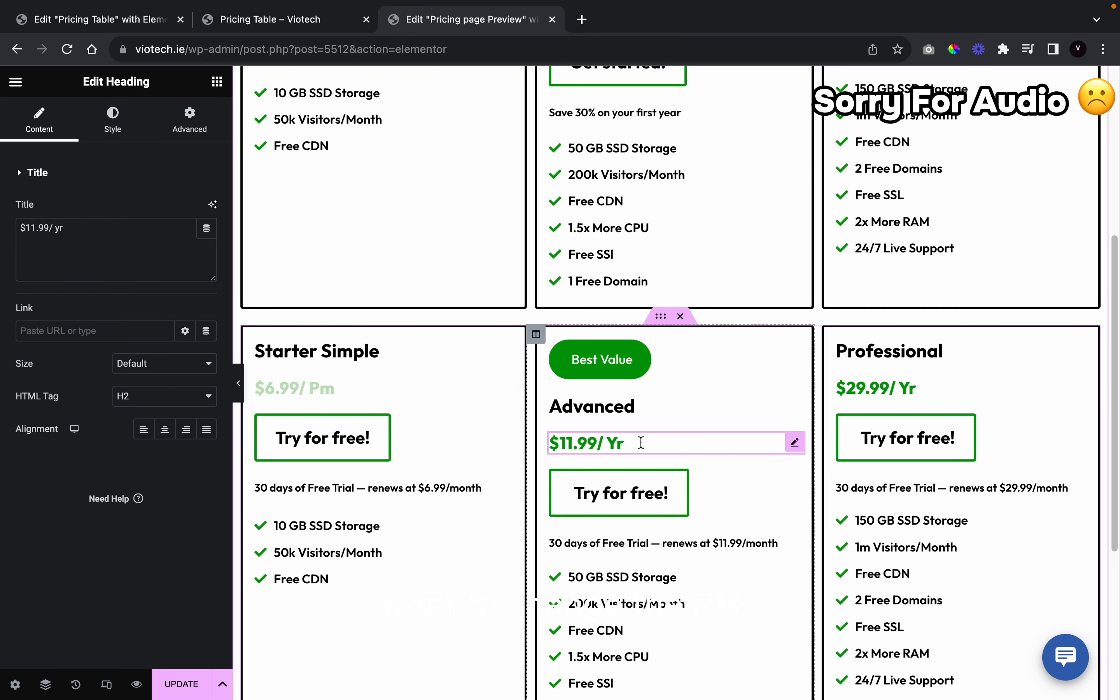
pyautogui.click(93, 240)
pyautogui.press('BackSpace')
pyautogui.press('BackSpace')
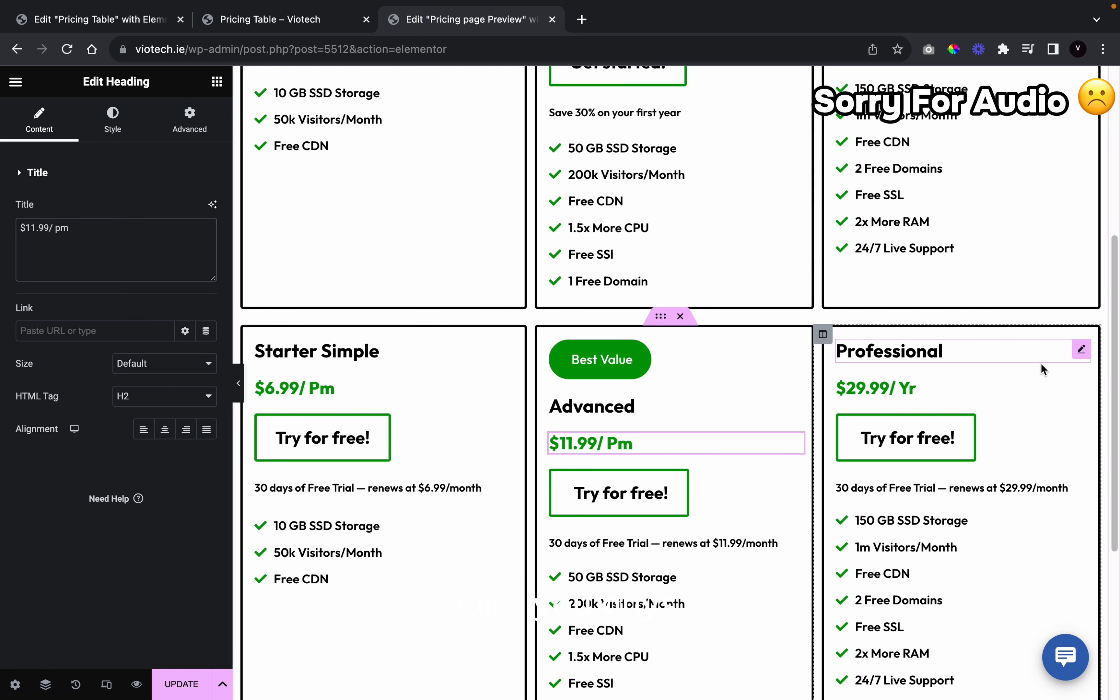
# Change the Professional price in the second row to "$29.99/ pm"
pyautogui.click(987, 389)
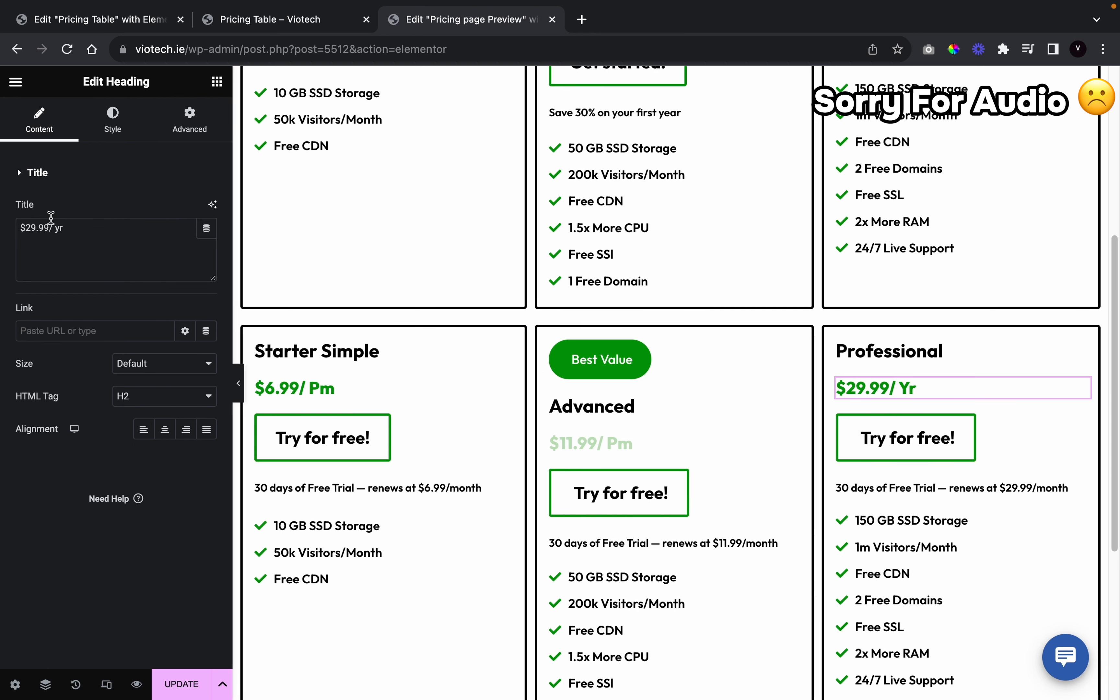
pyautogui.click(84, 234)
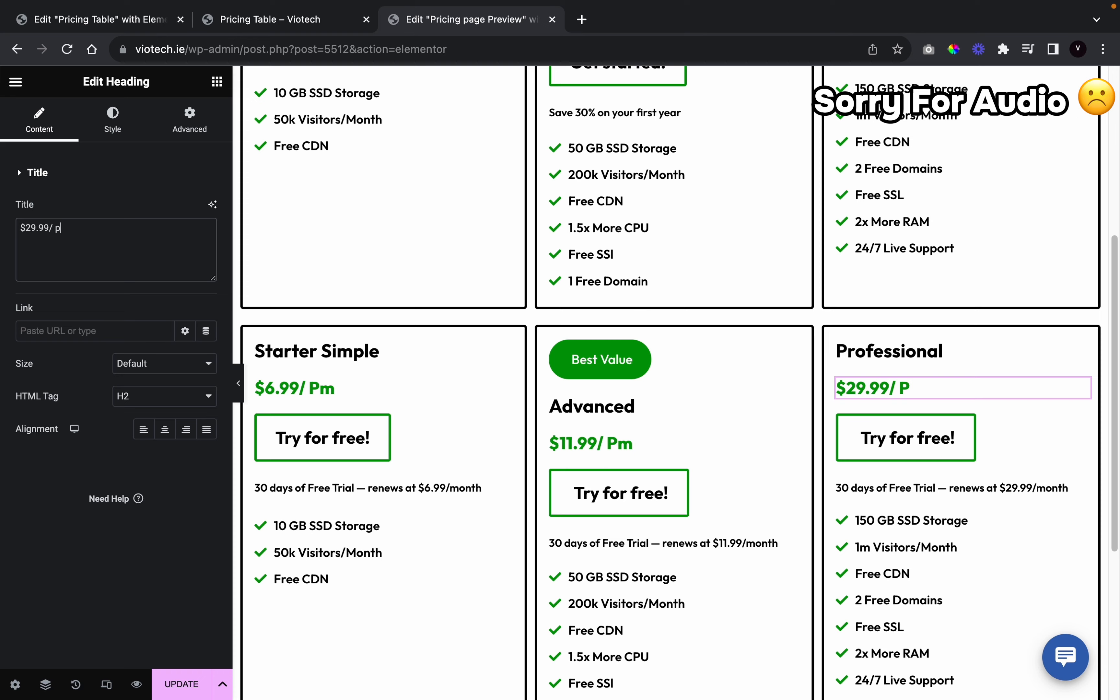
pyautogui.write('pm')
# Preview the page and compare the yearly plan row with the monthly plan row below it
pyautogui.scroll(5, 380, 425)
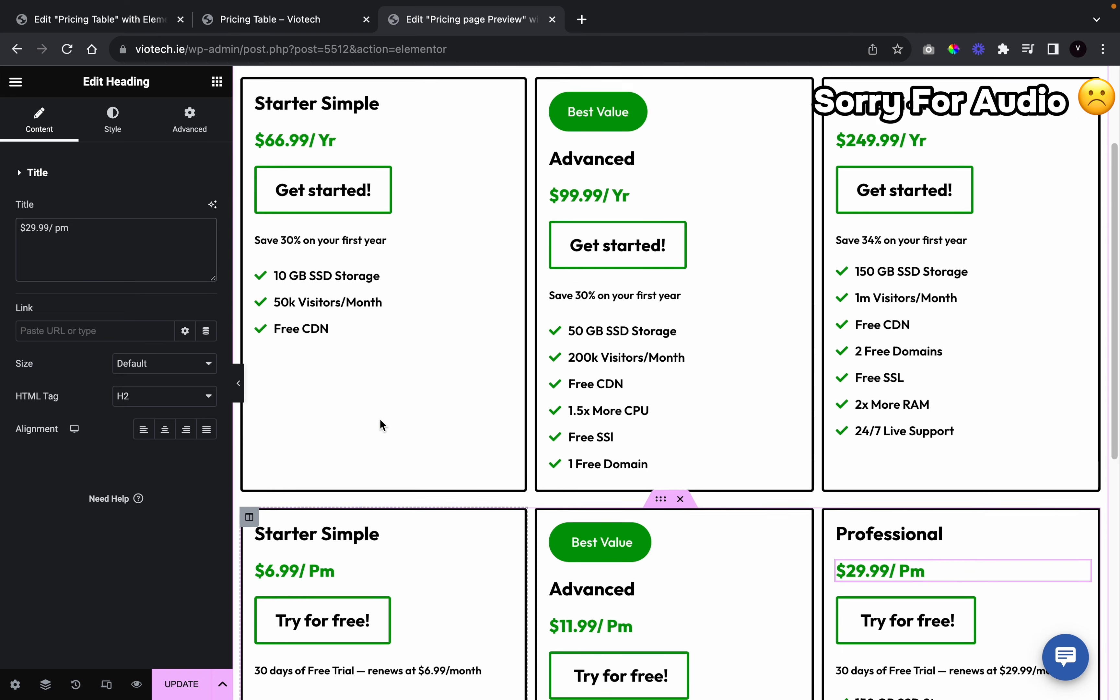
pyautogui.click(238, 383)
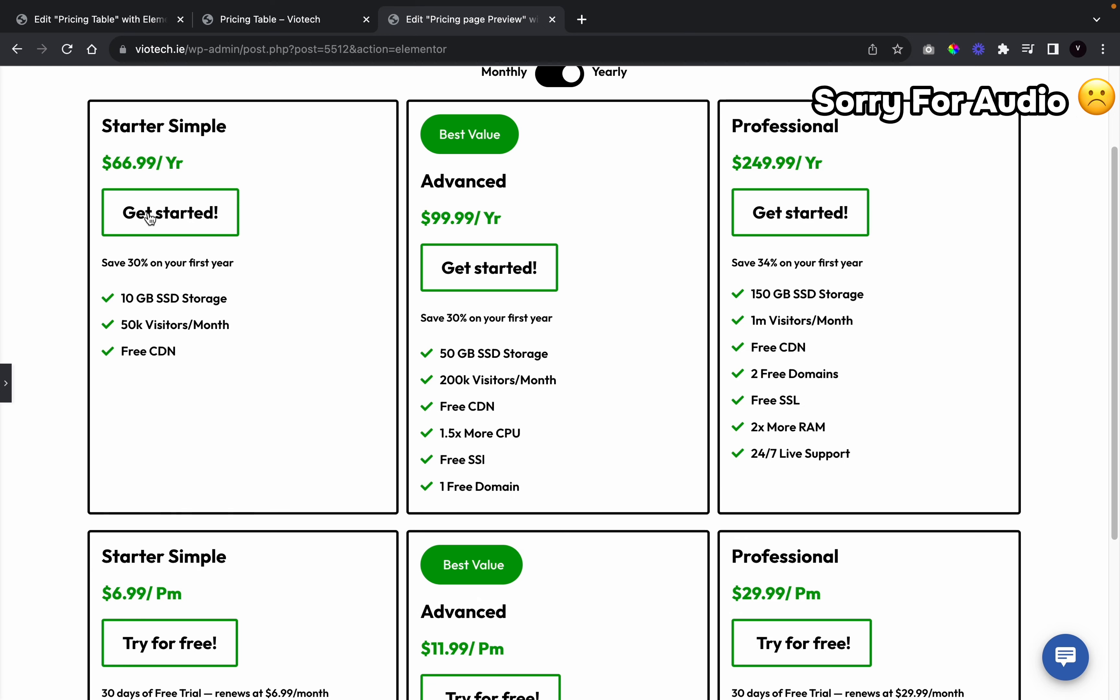
pyautogui.scroll(-5, 204, 447)
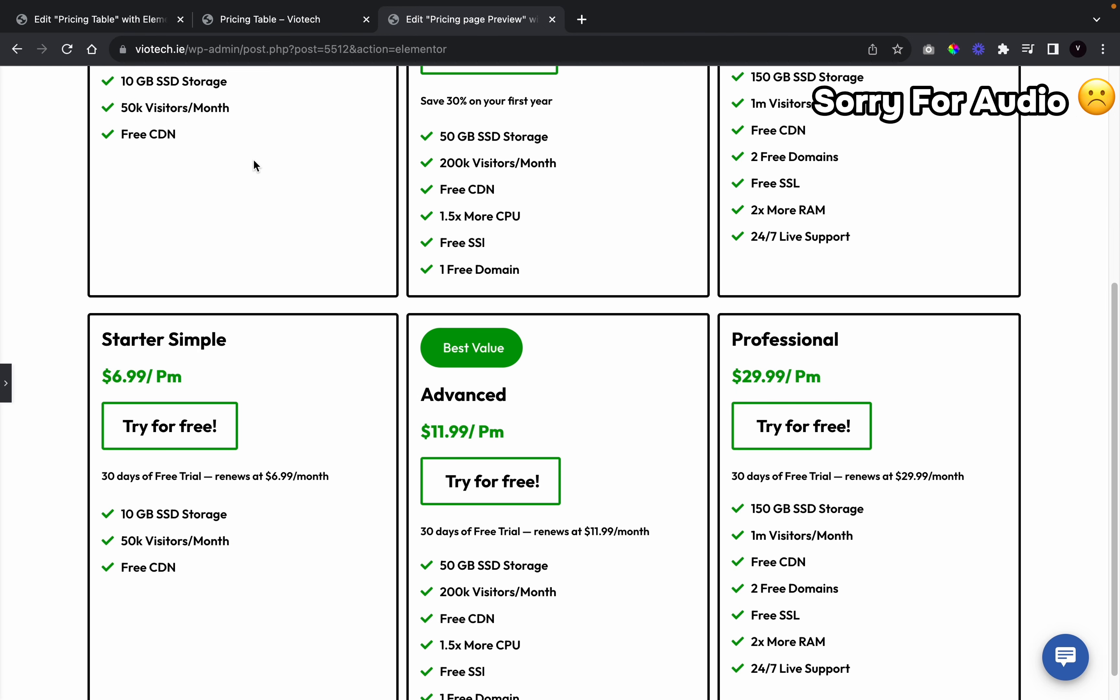
pyautogui.scroll(6, 254, 157)
pyautogui.scroll(-7, 219, 480)
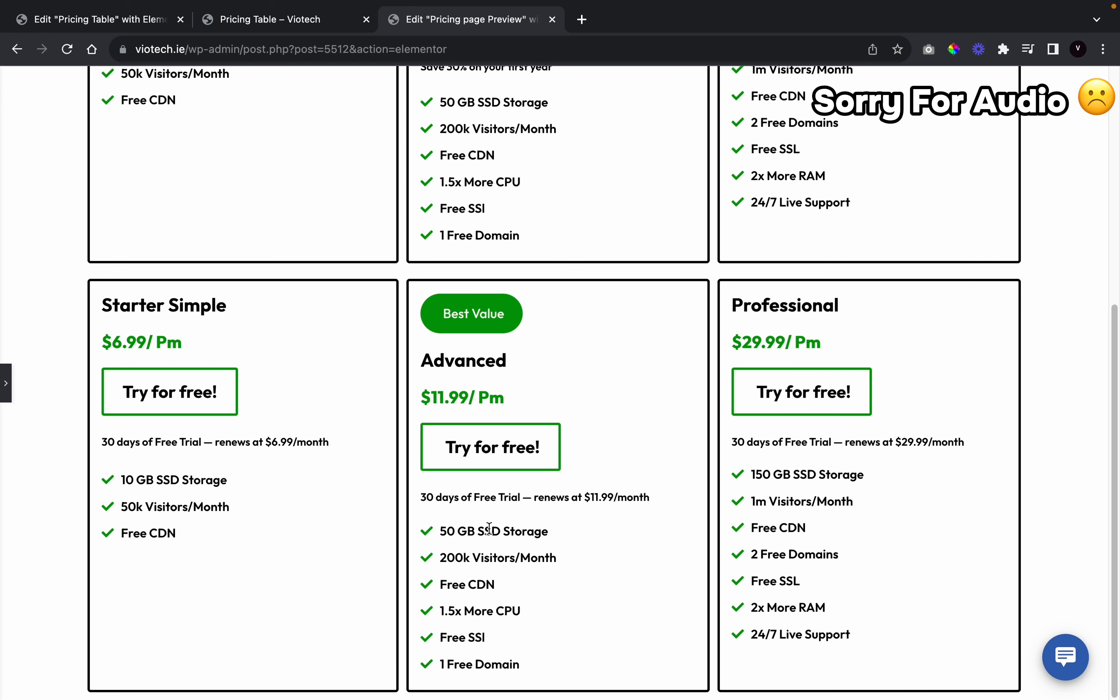
pyautogui.scroll(6, 489, 529)
pyautogui.scroll(-2, 505, 454)
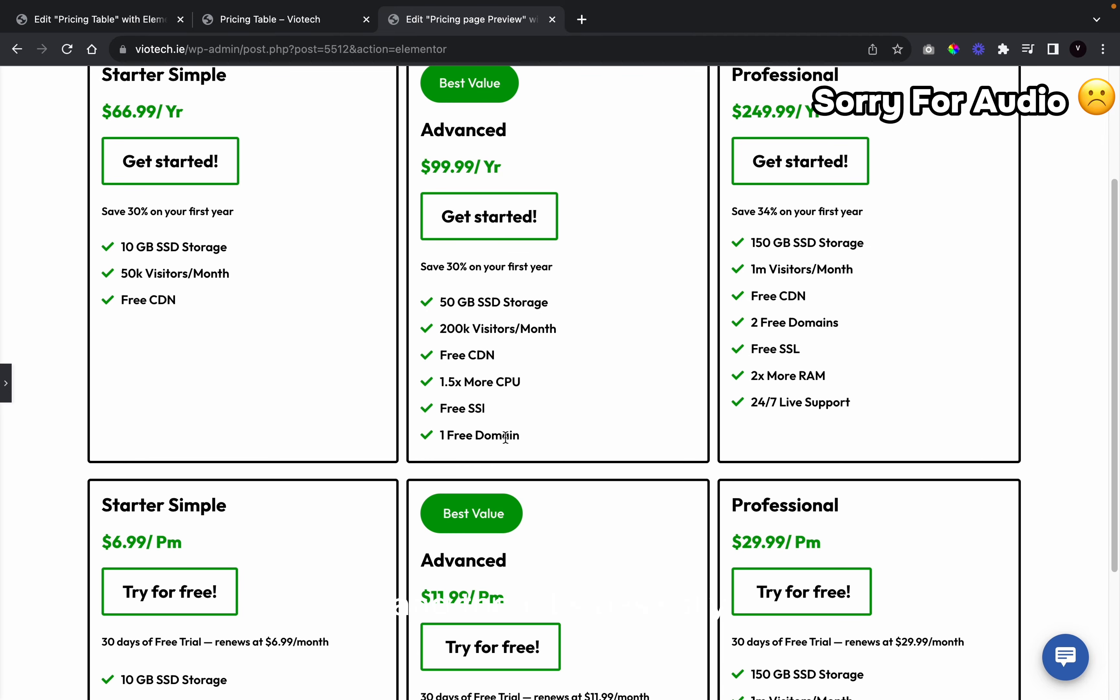
# Close the full-width preview, switch the editor to the mobile layout and look through the pricing page
pyautogui.scroll(-3, 506, 438)
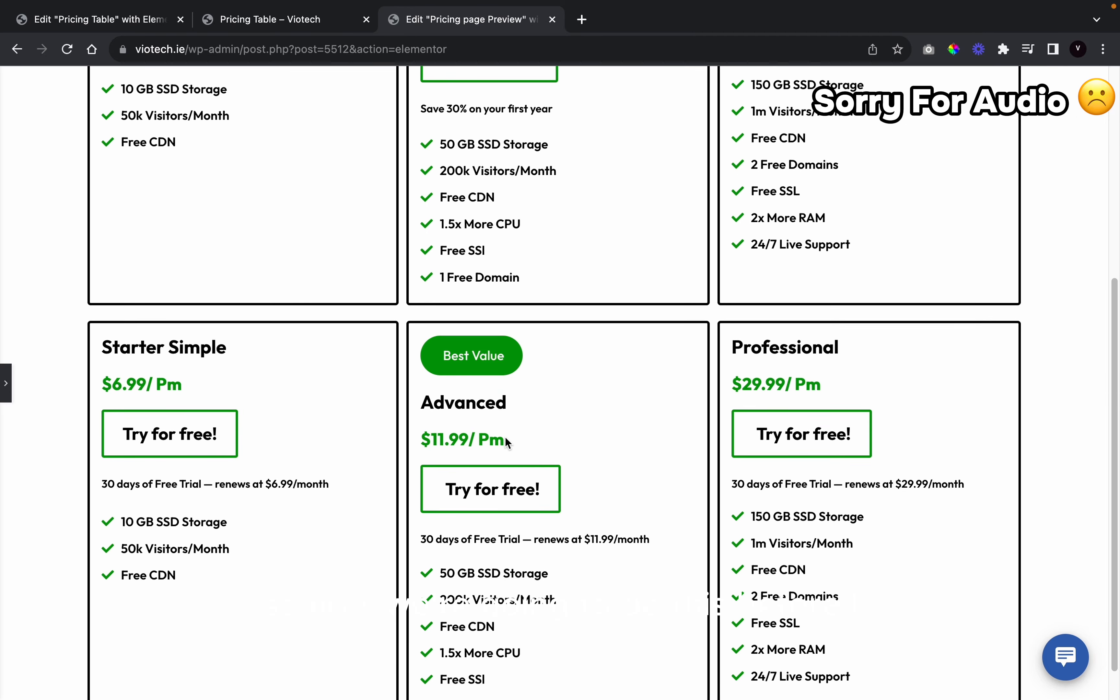
pyautogui.scroll(6, 507, 442)
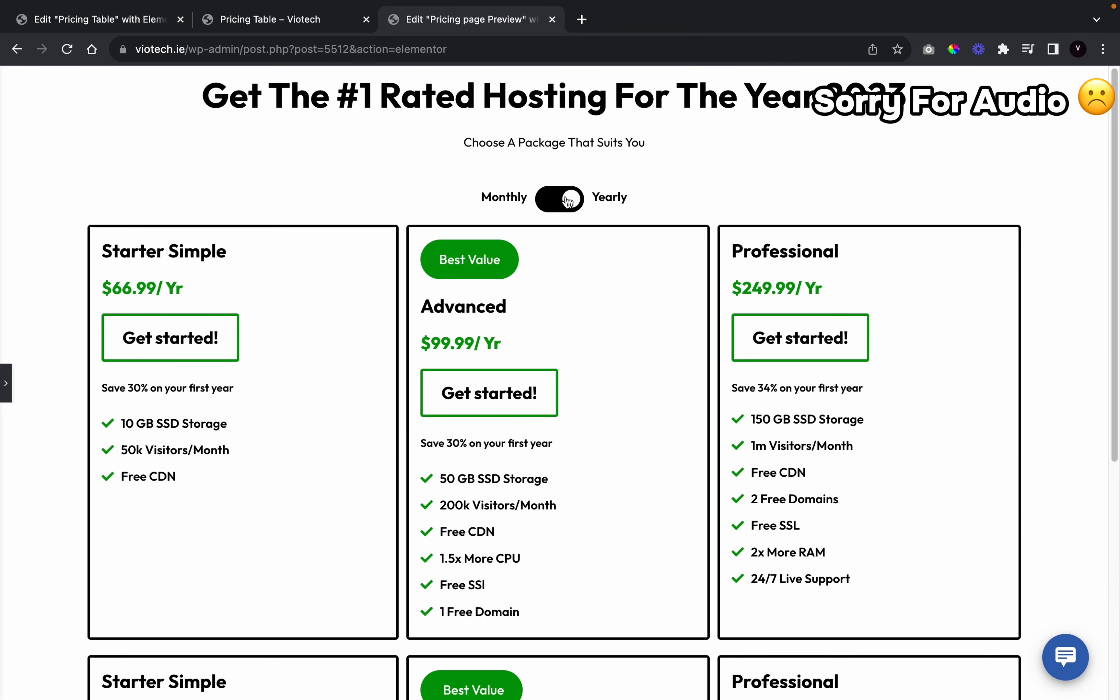
pyautogui.click(5, 378)
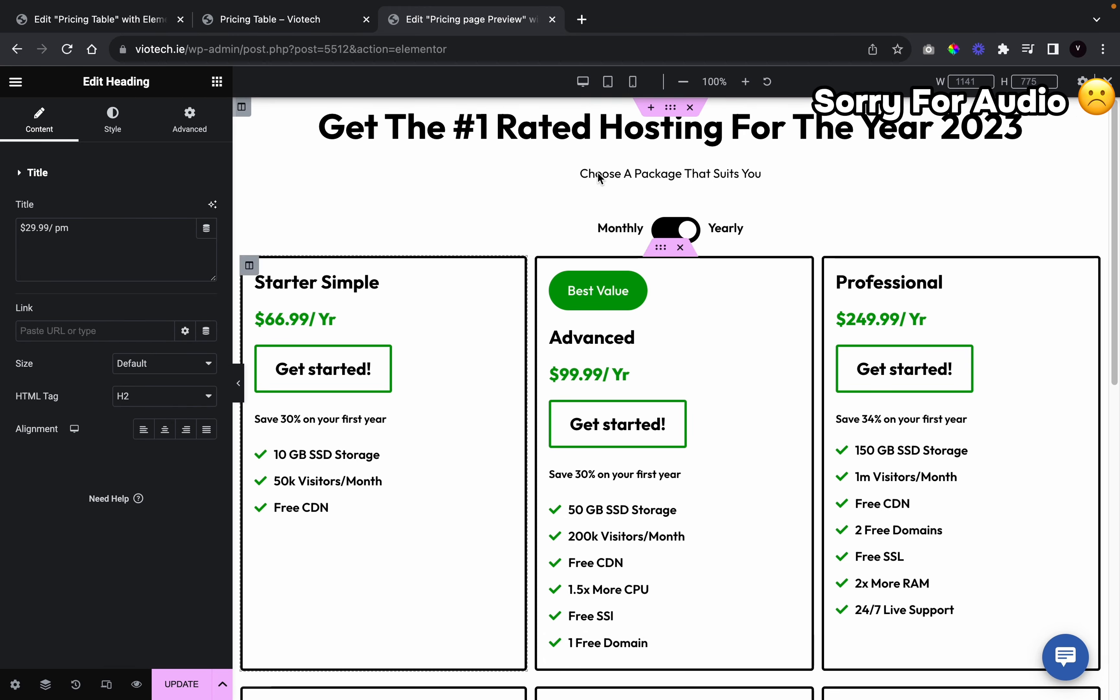
pyautogui.click(633, 82)
pyautogui.scroll(-10, 724, 456)
pyautogui.scroll(15, 721, 456)
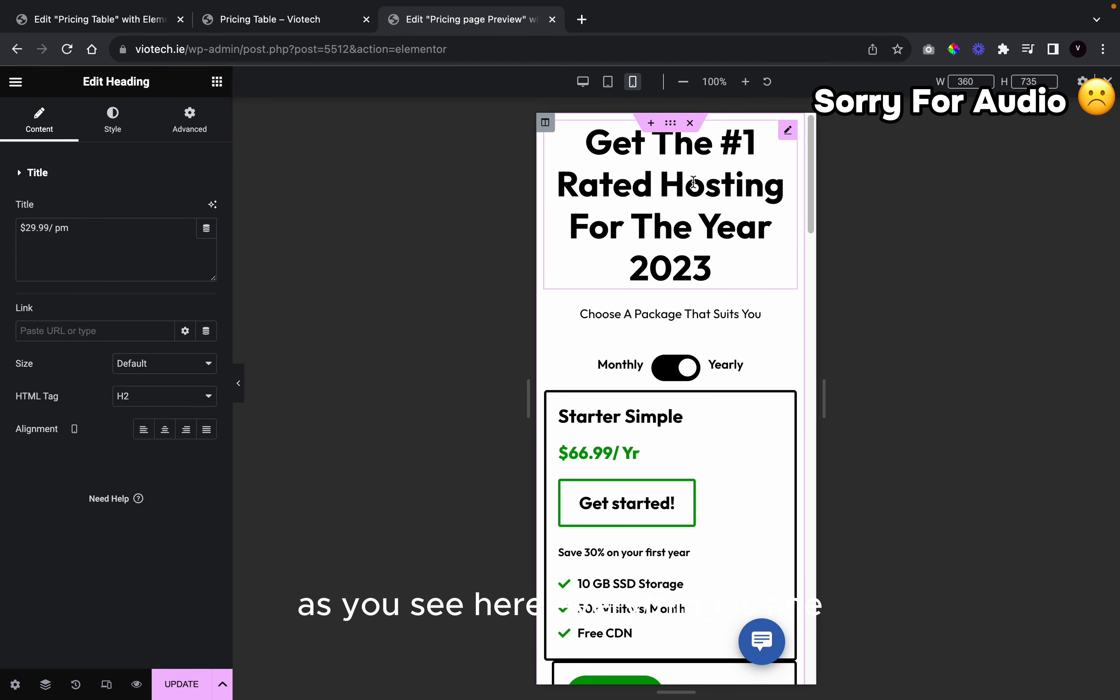
# For mobile, set the main section's top and bottom margins to 0 and its padding to 30 px top, 0 elsewhere
pyautogui.click(676, 122)
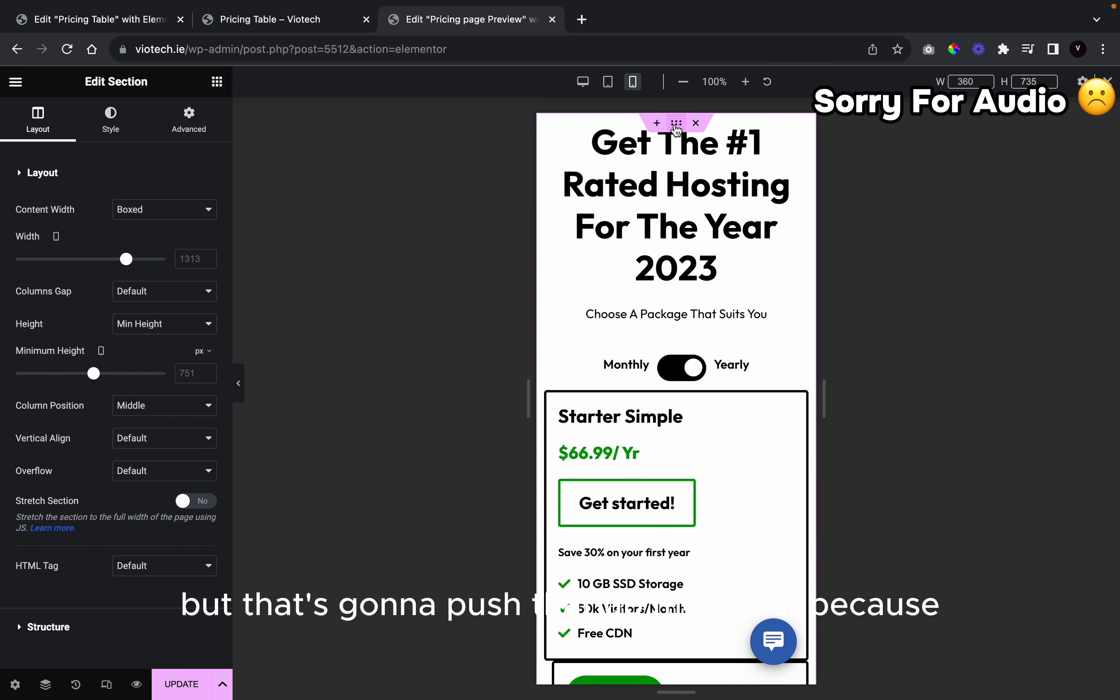
pyautogui.click(210, 124)
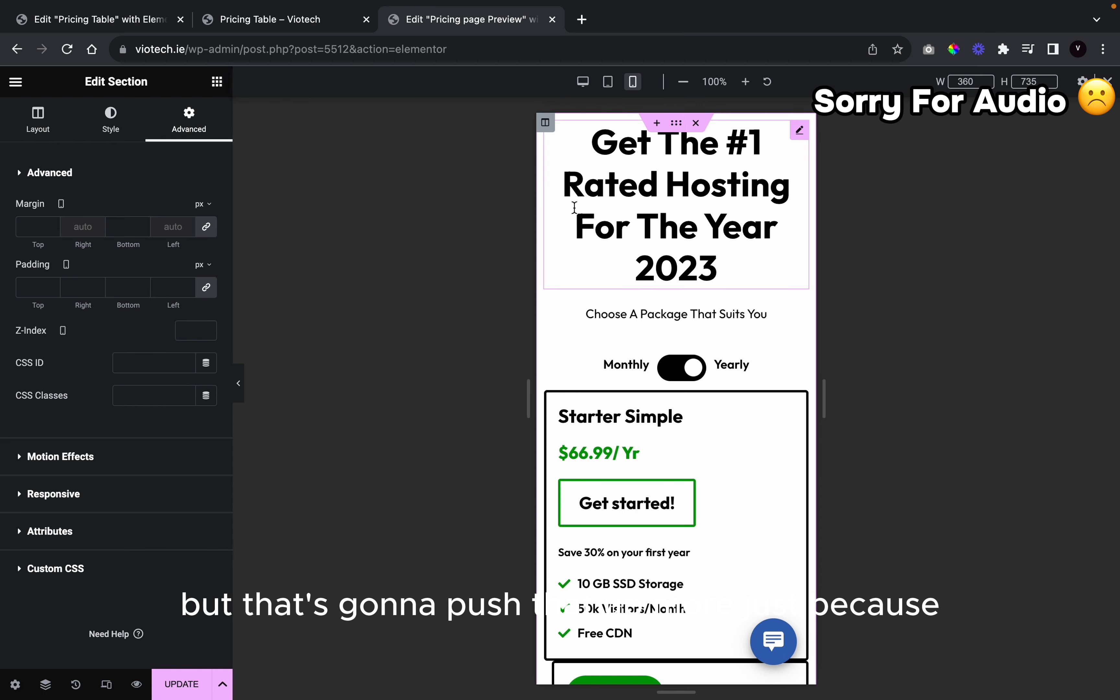
pyautogui.click(206, 227)
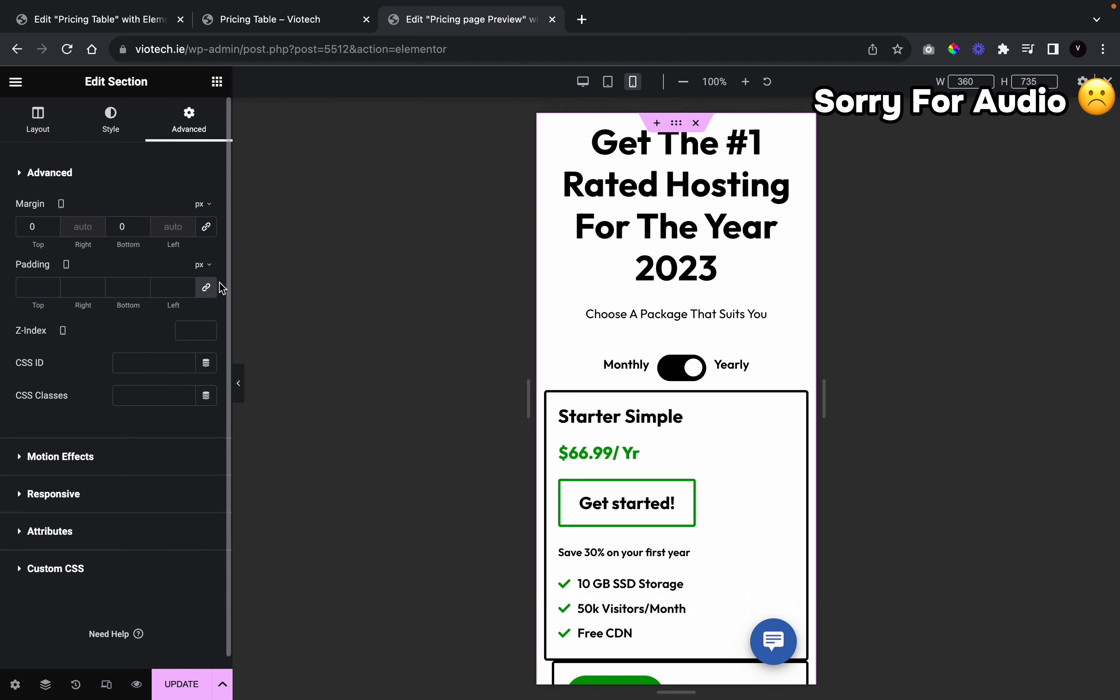
pyautogui.click(206, 287)
pyautogui.click(52, 285)
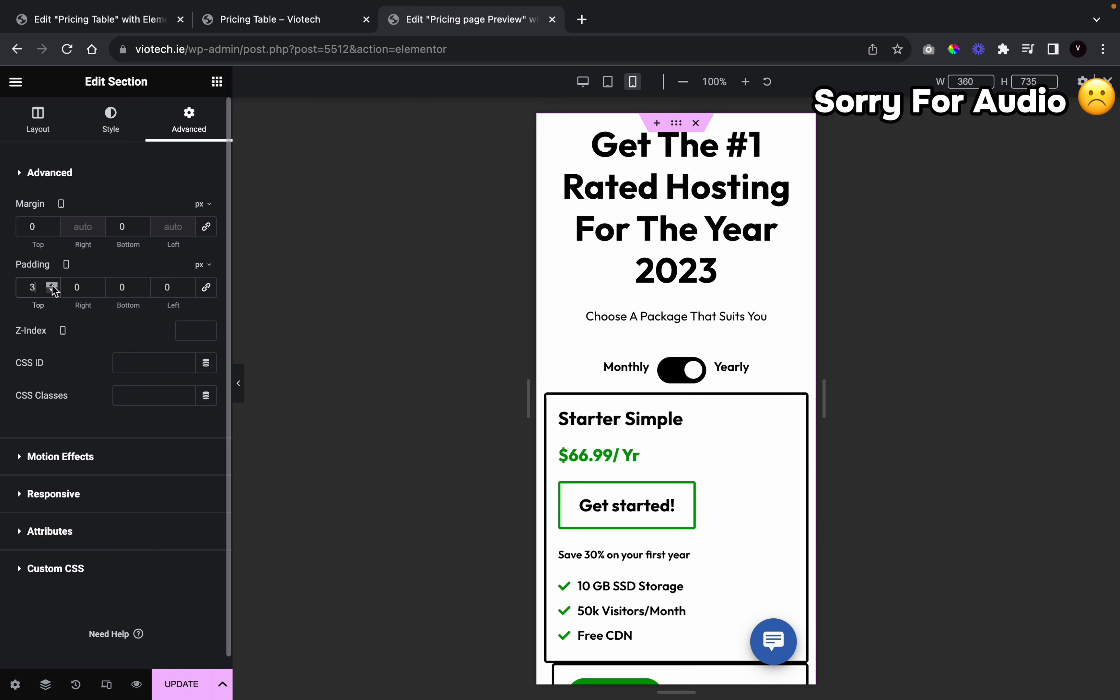
pyautogui.click(52, 285)
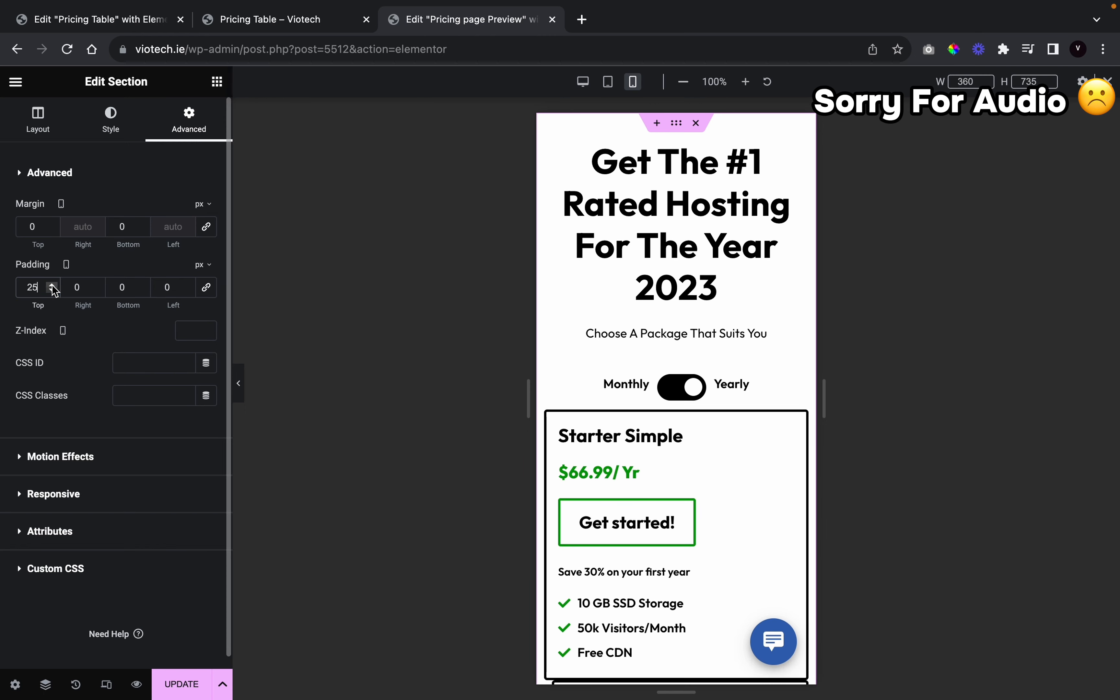
pyautogui.click(52, 285)
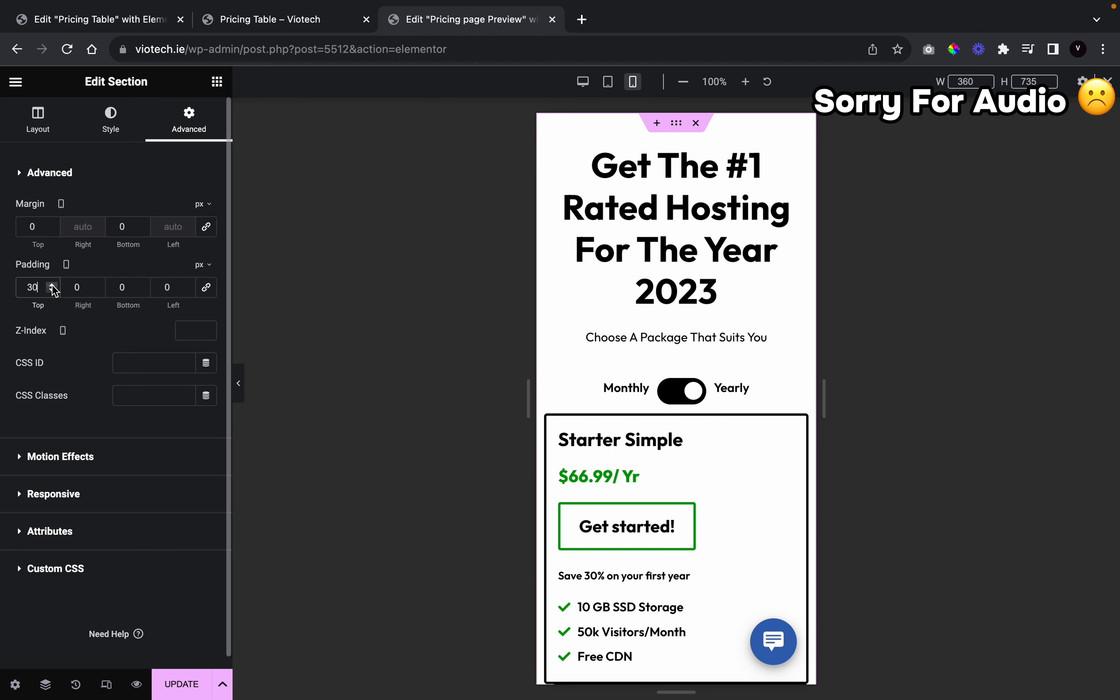
# For mobile, set the yearly Advanced column's margin to 15 px at the top and 0 on the other sides
pyautogui.scroll(-4, 743, 466)
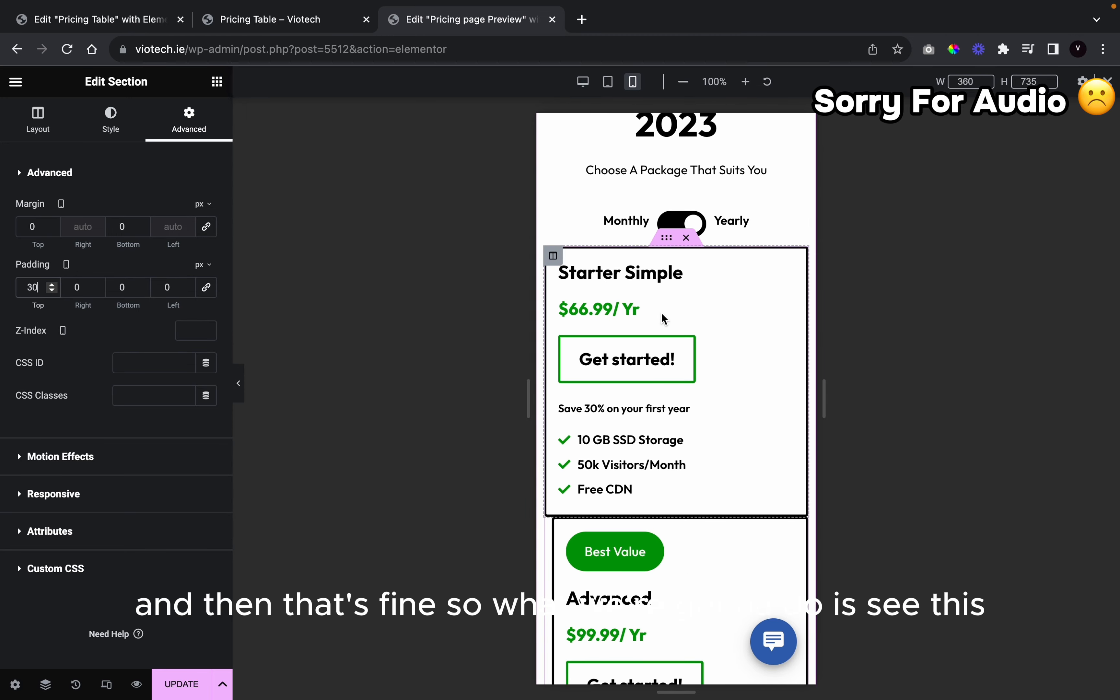
pyautogui.scroll(-3, 673, 331)
pyautogui.scroll(-2, 672, 331)
pyautogui.scroll(4, 674, 332)
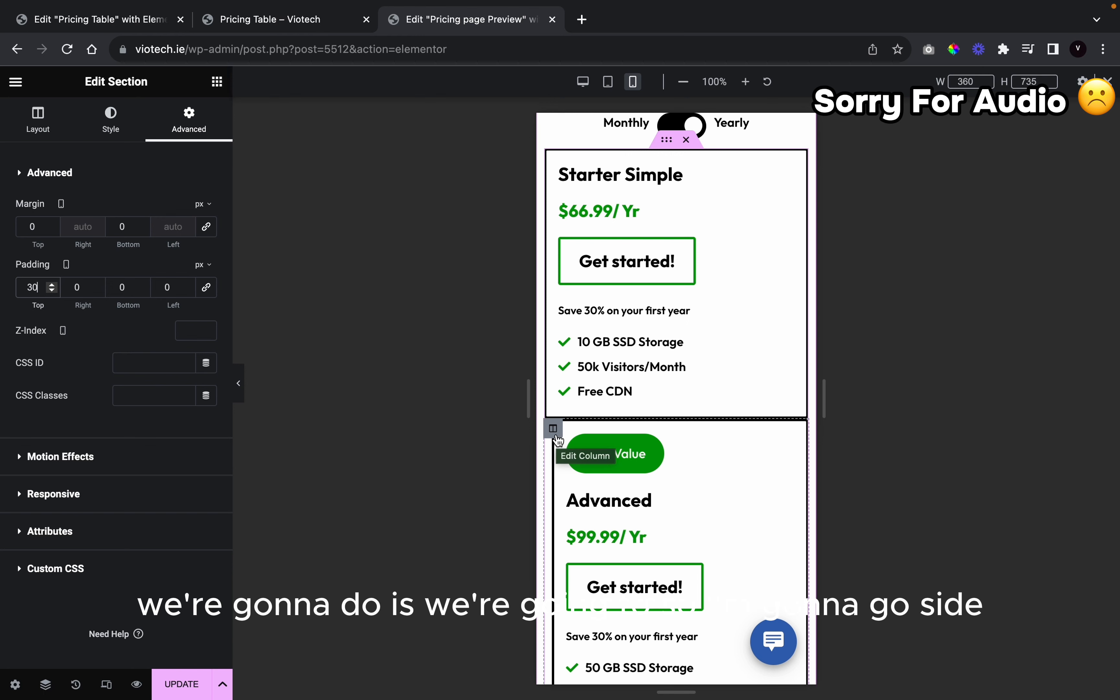
pyautogui.click(557, 439)
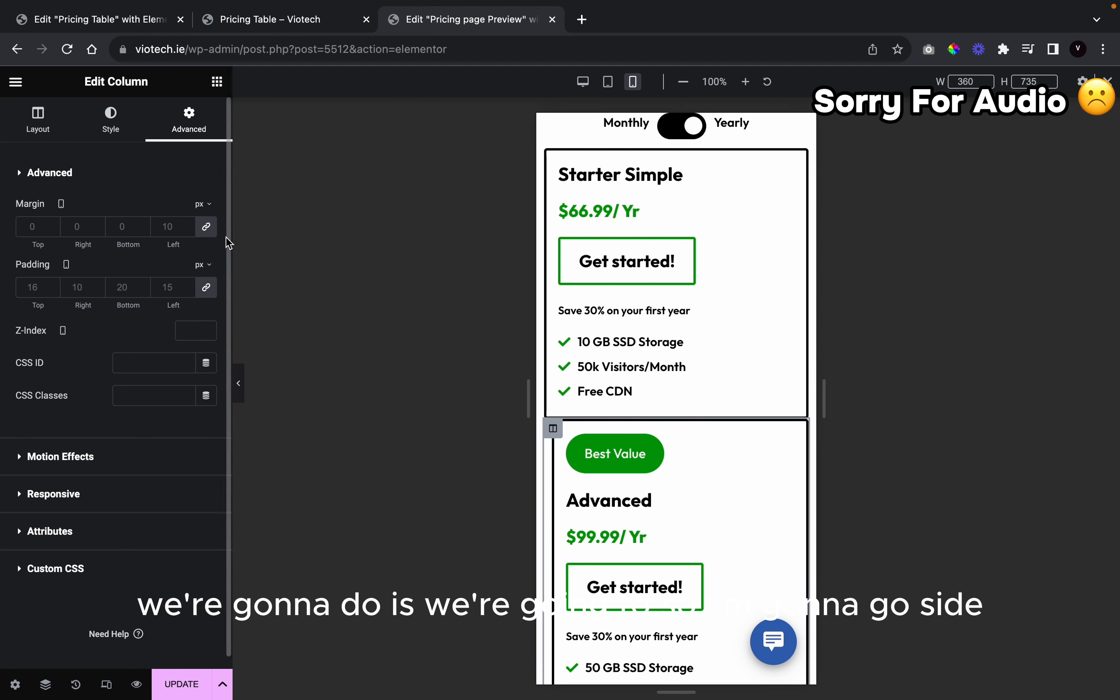
pyautogui.click(207, 228)
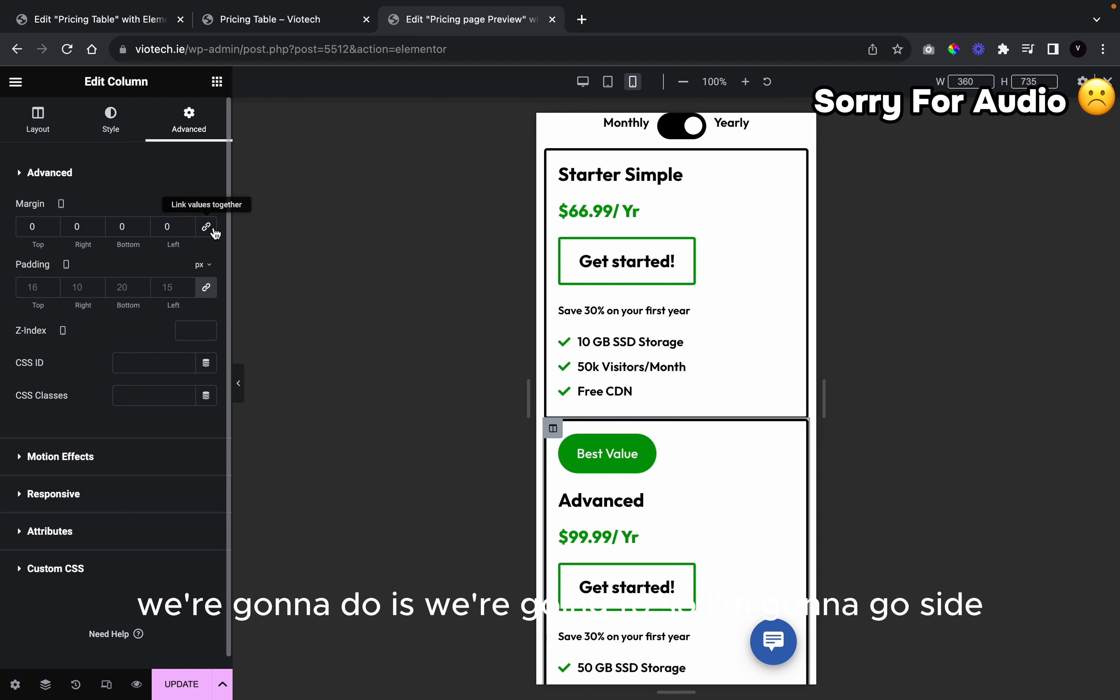
pyautogui.click(49, 222)
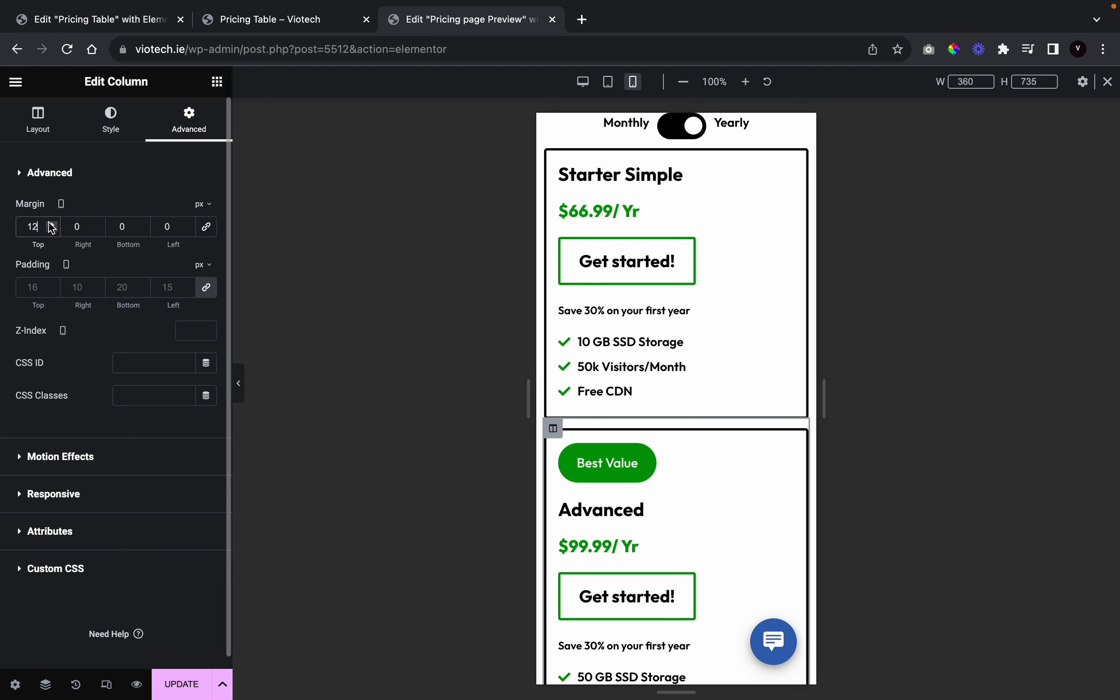
pyautogui.click(52, 230)
pyautogui.click(52, 223)
pyautogui.click(53, 223)
pyautogui.click(53, 223)
pyautogui.click(52, 223)
# For mobile, set the yearly Professional column's margin to 15 px at the top and 0 on the other sides
pyautogui.click(239, 383)
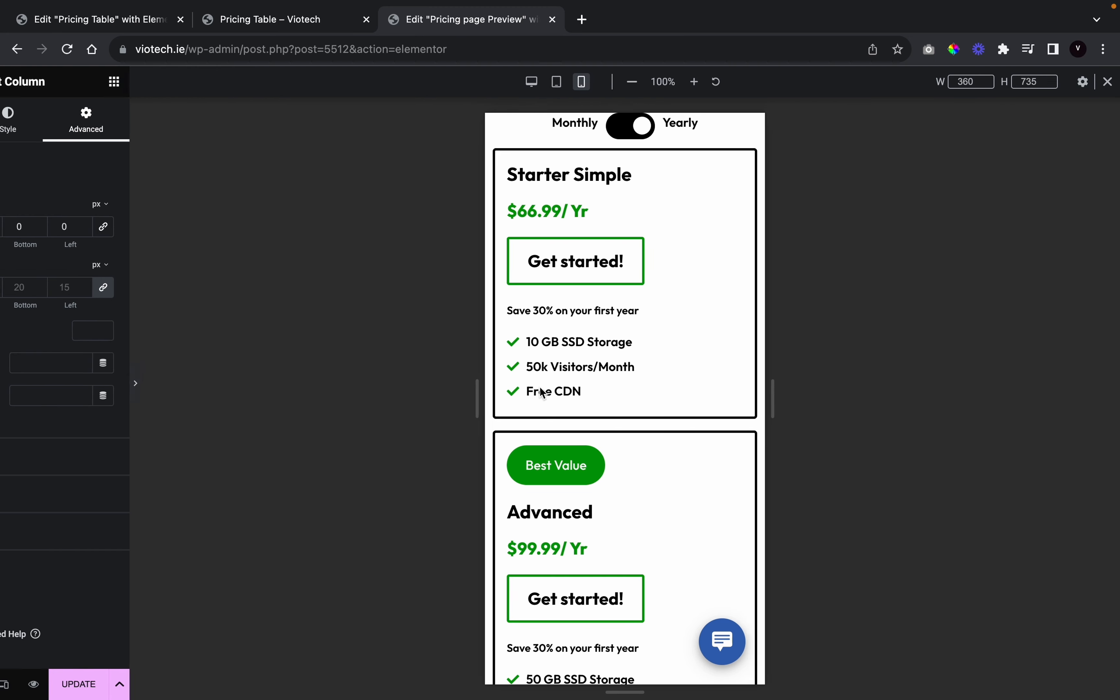
pyautogui.scroll(-10, 546, 451)
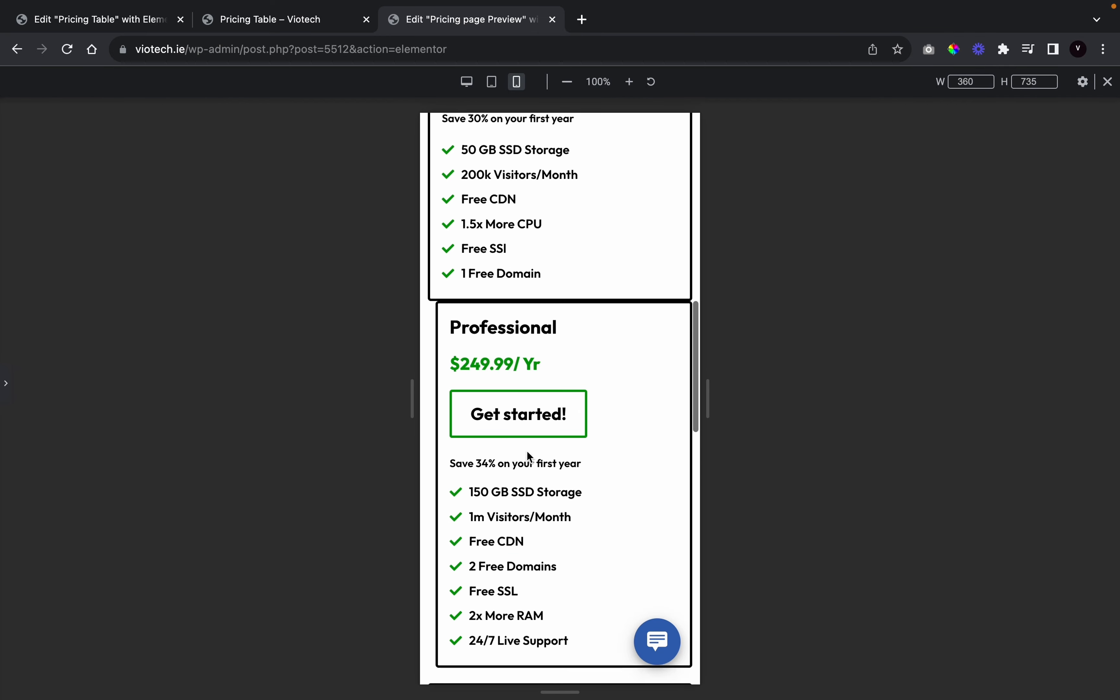
pyautogui.click(5, 384)
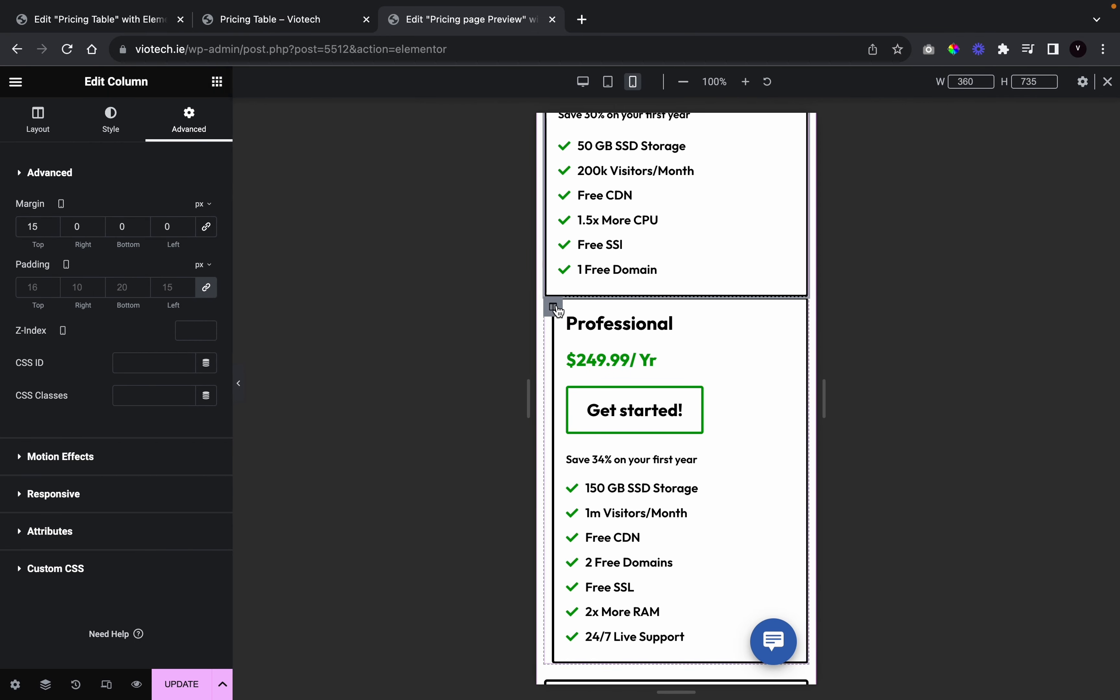
pyautogui.click(554, 308)
pyautogui.click(204, 228)
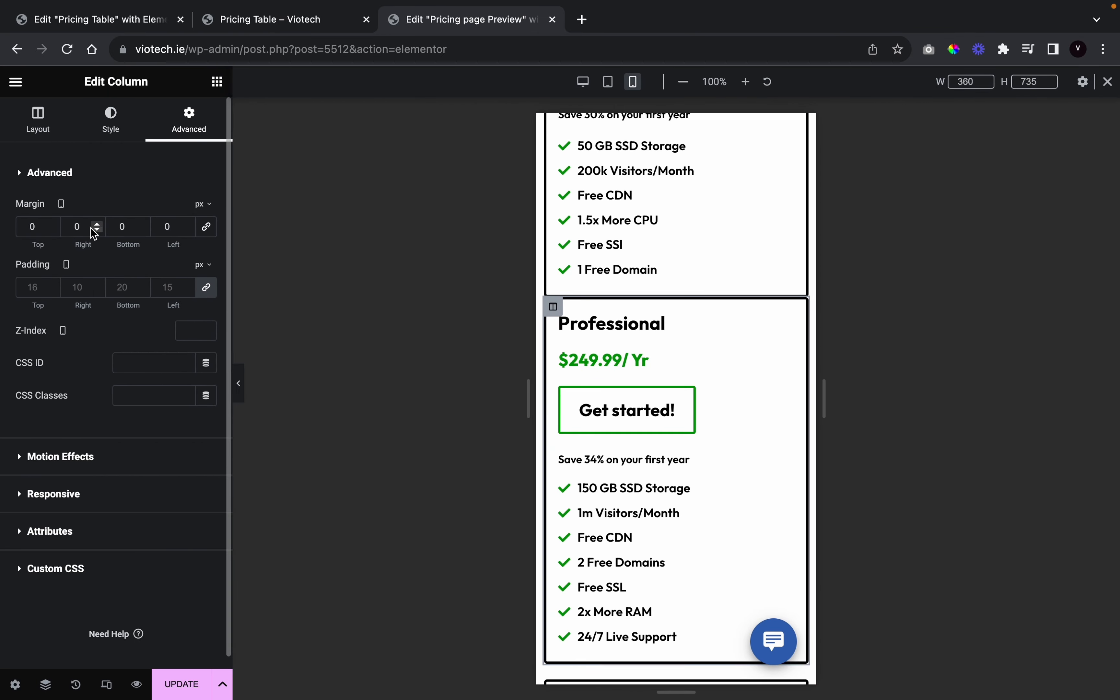
pyautogui.click(55, 224)
pyautogui.click(53, 224)
pyautogui.click(53, 224)
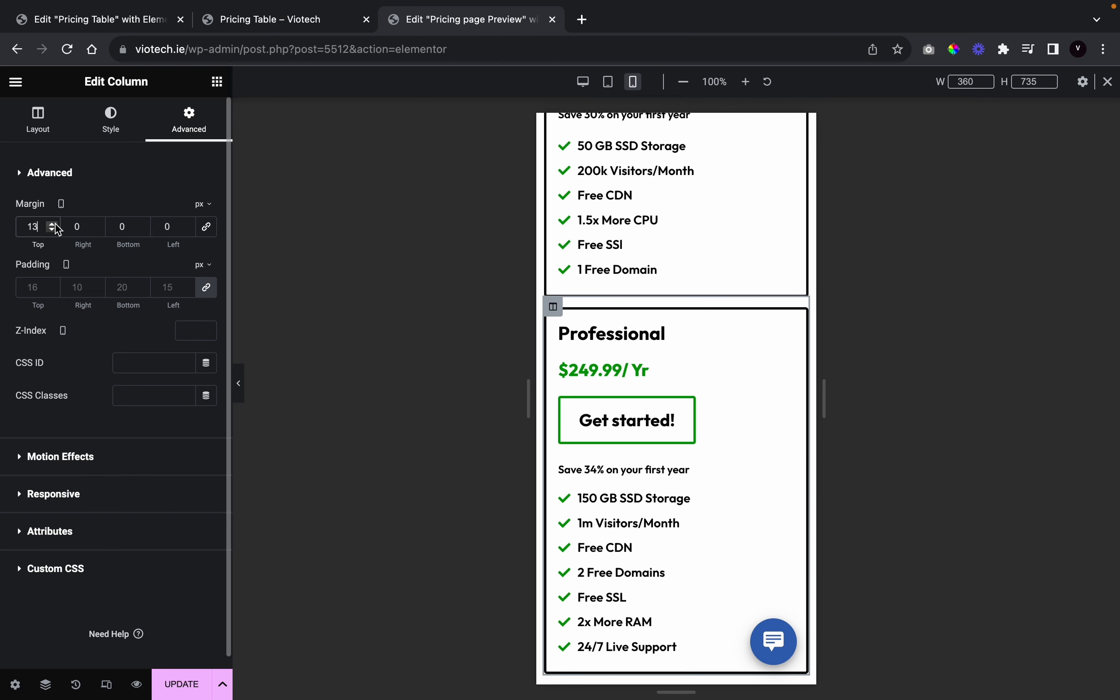
pyautogui.click(52, 224)
pyautogui.click(53, 224)
# For mobile, set the monthly Advanced column's margin to 15 px at the top and 0 on the other sides
pyautogui.scroll(-5, 596, 393)
pyautogui.scroll(-4, 588, 380)
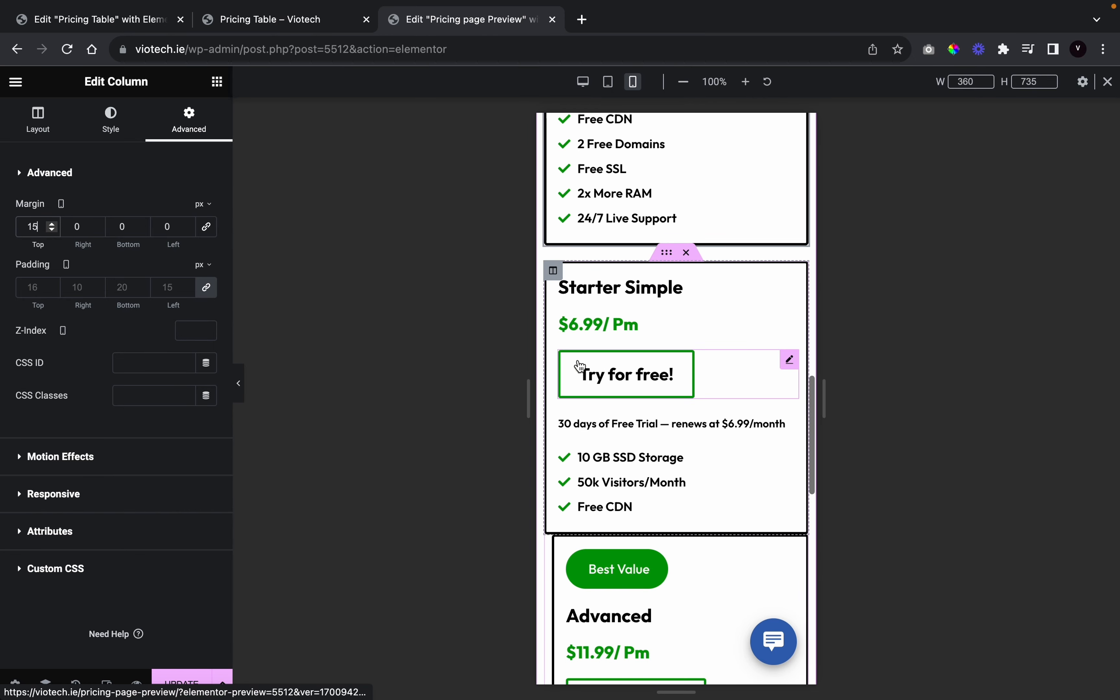
pyautogui.scroll(9, 691, 305)
pyautogui.scroll(12, 691, 324)
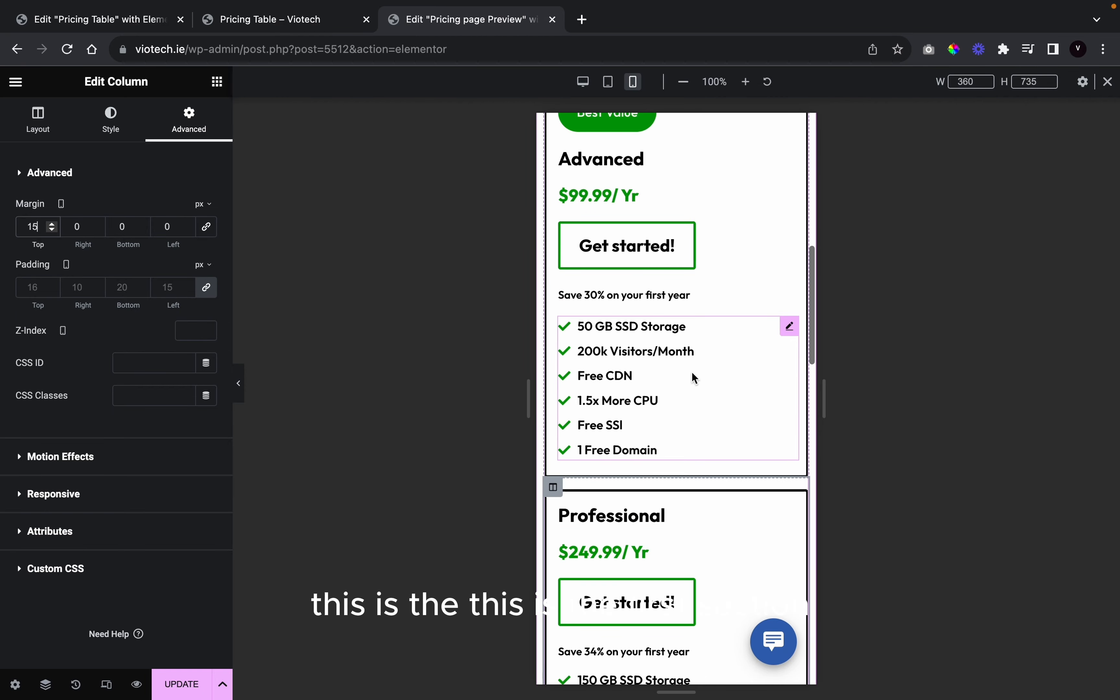
pyautogui.scroll(-2, 685, 356)
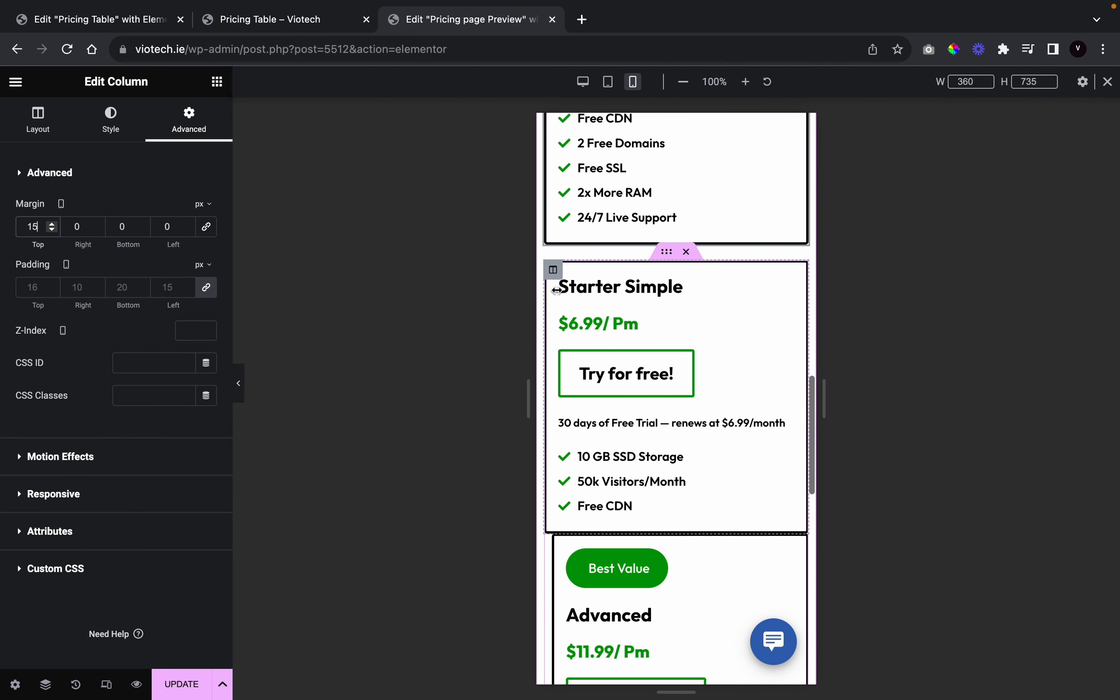
pyautogui.click(553, 270)
pyautogui.scroll(-3, 557, 287)
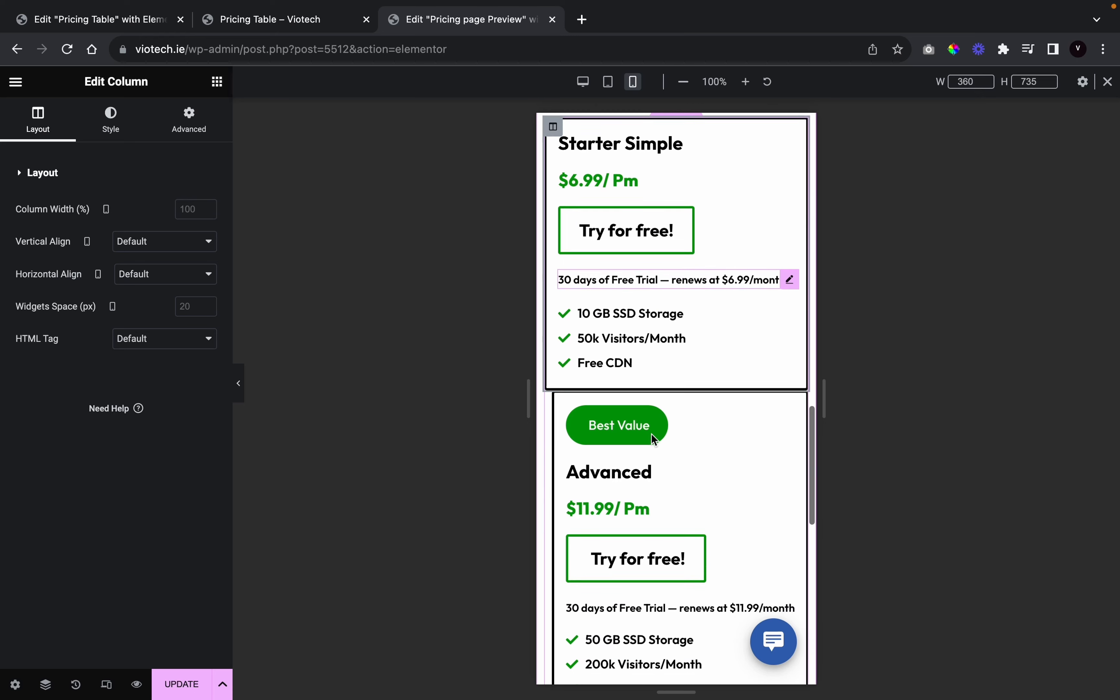
pyautogui.click(555, 382)
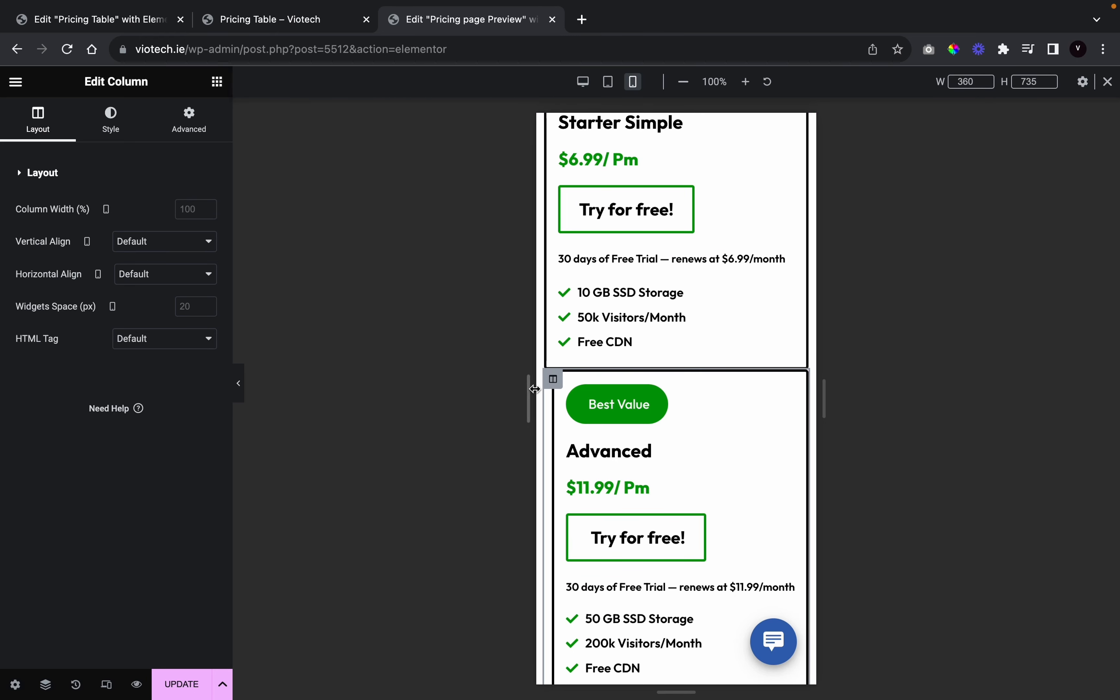
pyautogui.click(189, 121)
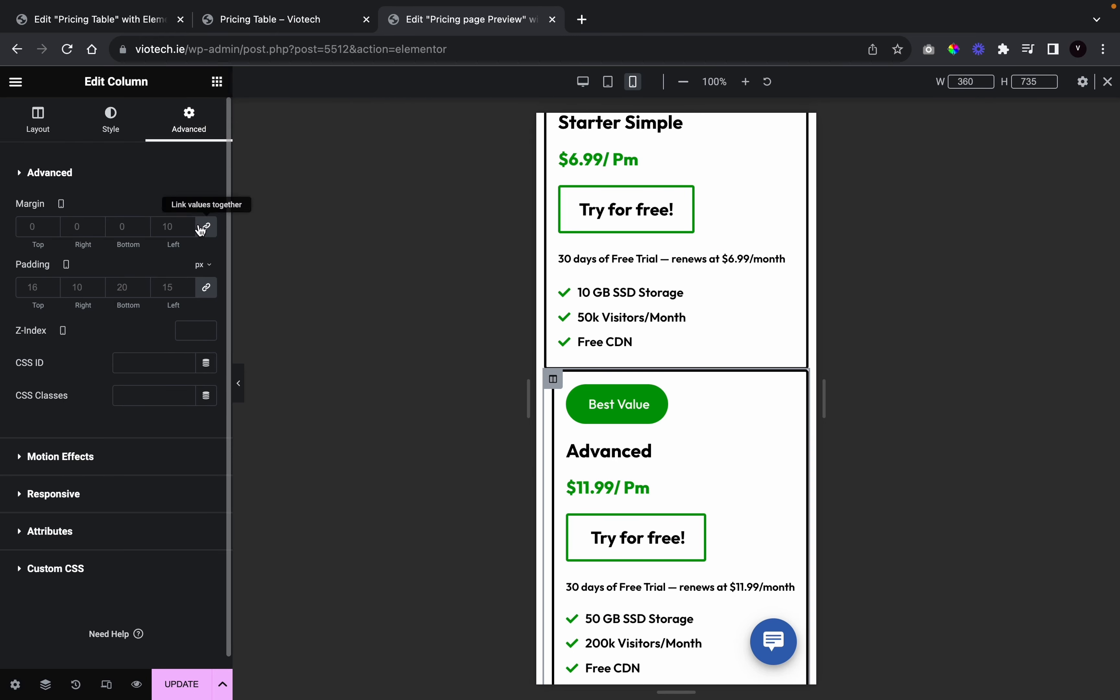
pyautogui.click(206, 227)
pyautogui.click(52, 224)
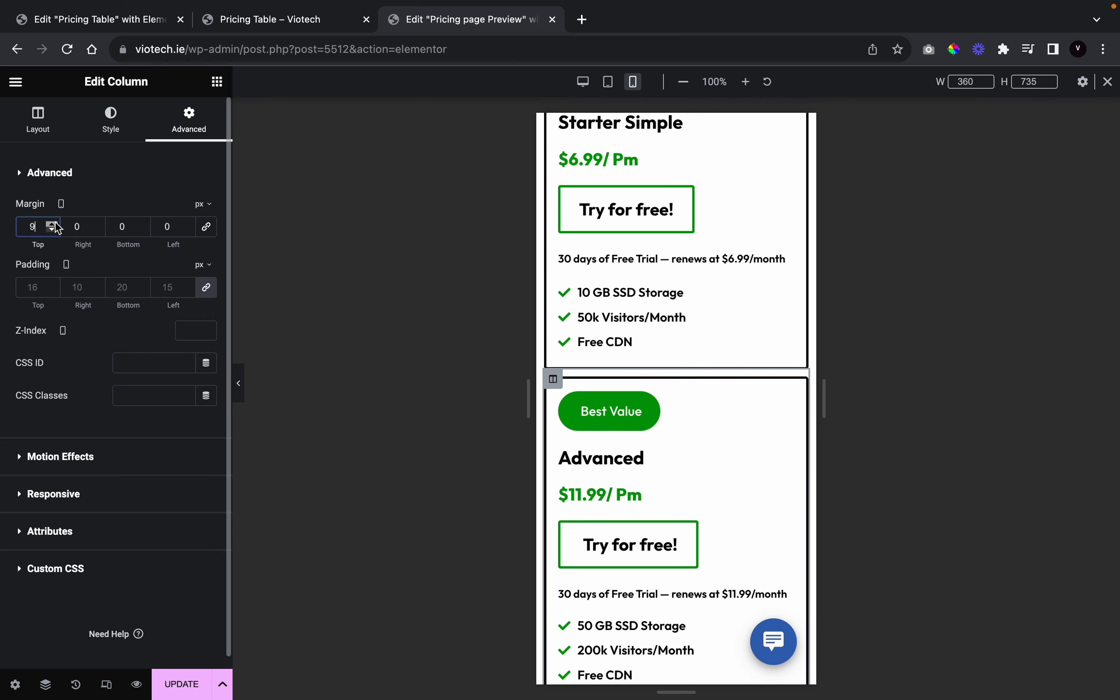
pyautogui.click(54, 229)
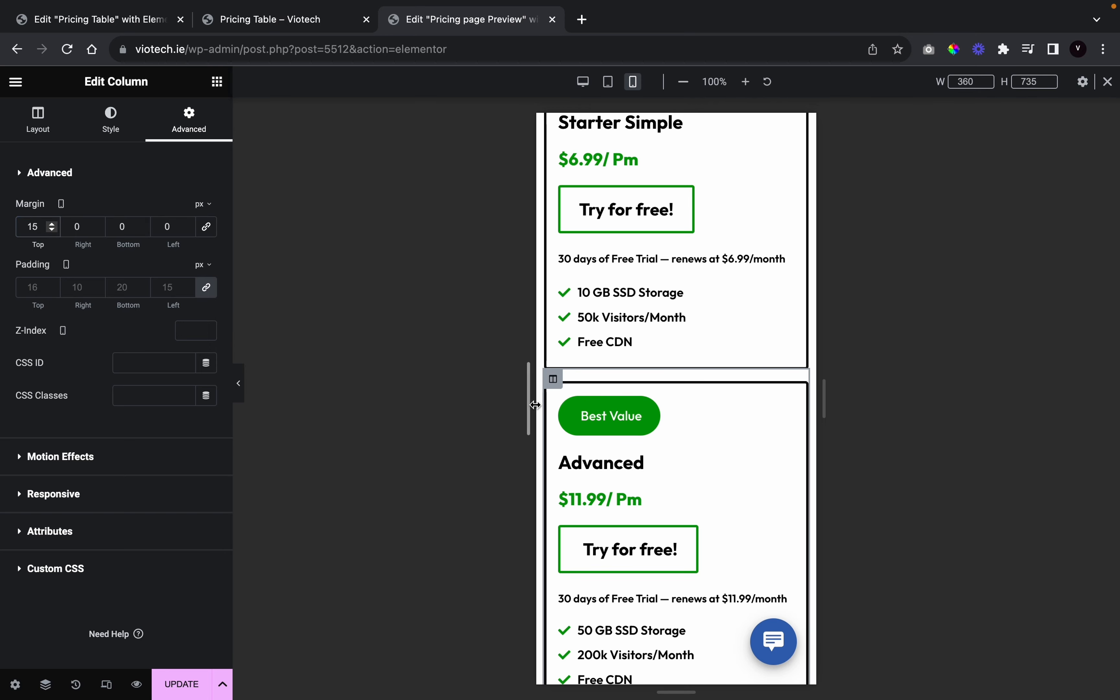
# For mobile, set the monthly Professional column's margin to 15 px at the top and 0 on the other sides
pyautogui.scroll(-10, 662, 463)
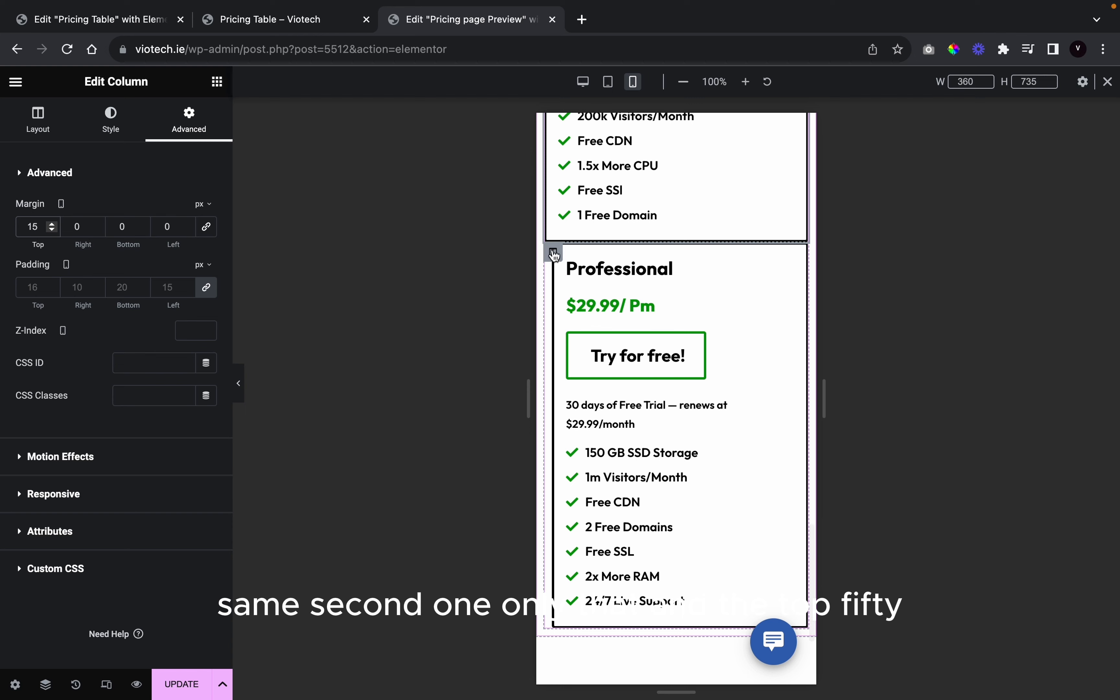
pyautogui.click(553, 252)
pyautogui.click(197, 133)
pyautogui.click(212, 226)
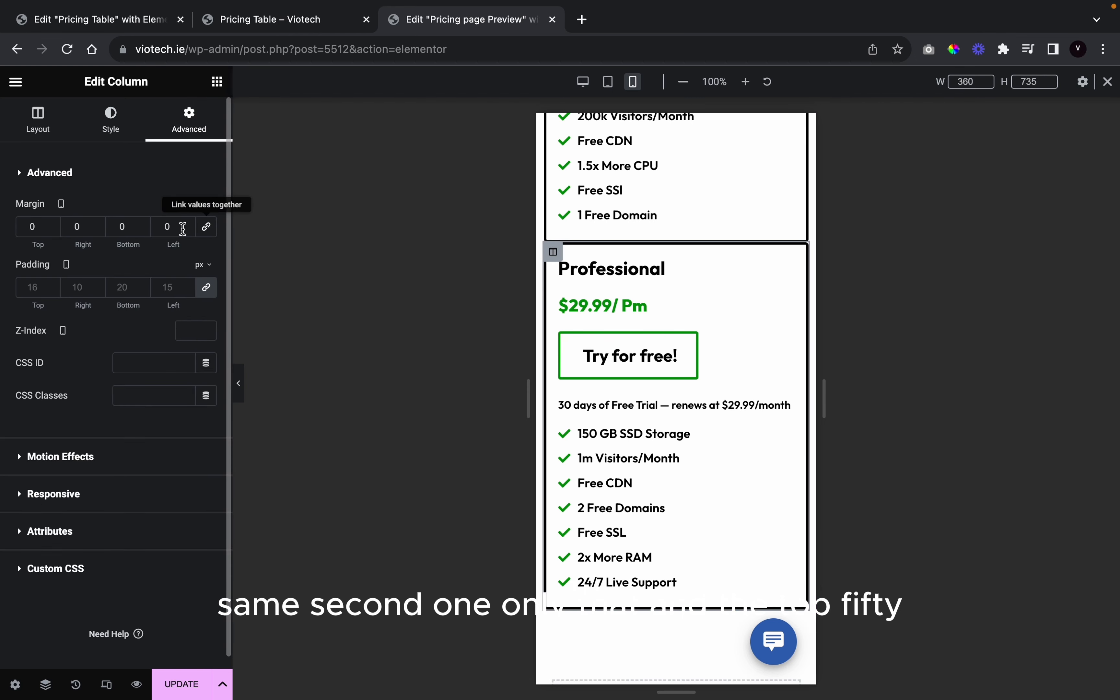
pyautogui.press('BackSpace')
pyautogui.write('16')
pyautogui.click(55, 228)
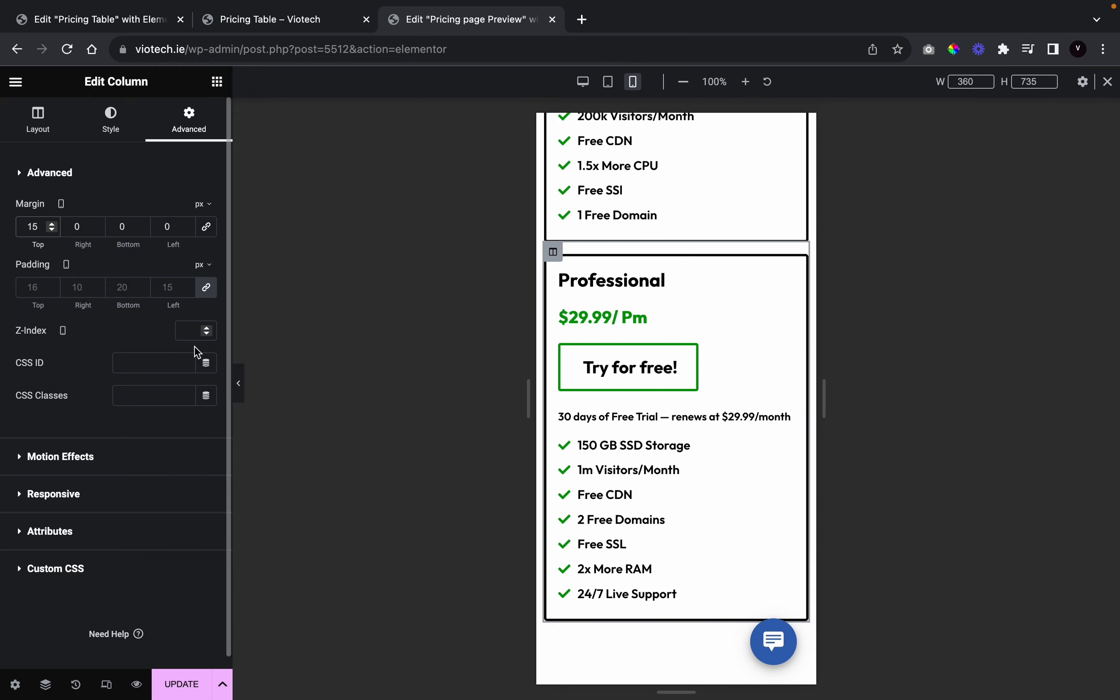
# Preview the mobile layout and check the spacing and alignment of the yearly and monthly plan columns
pyautogui.click(239, 383)
pyautogui.scroll(6, 564, 440)
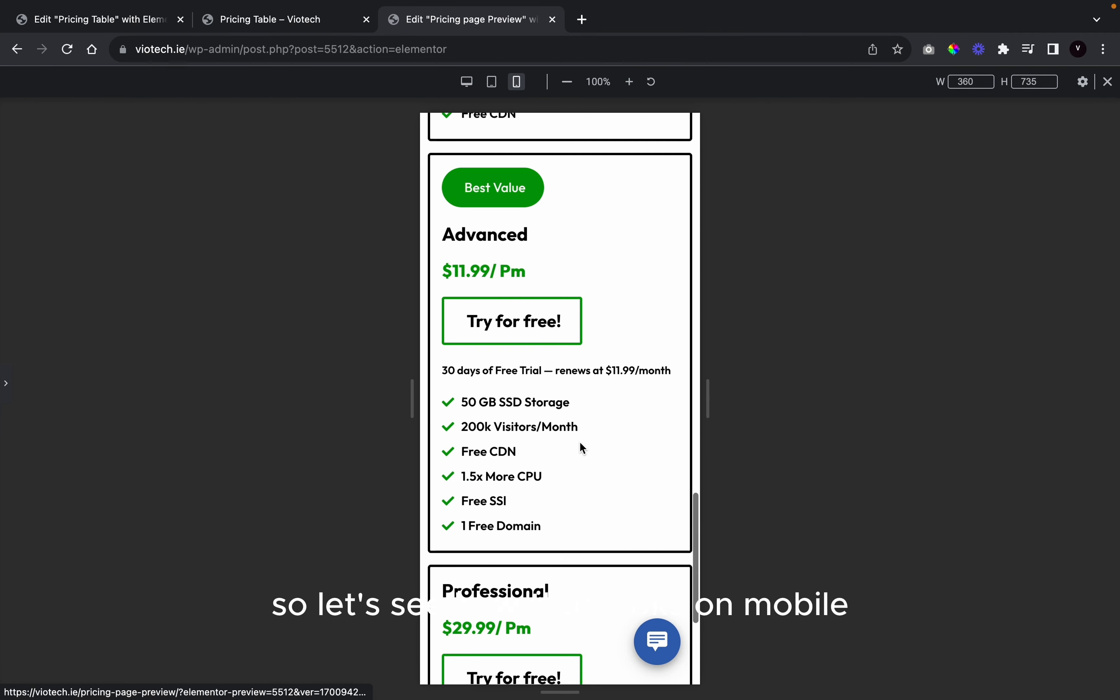
pyautogui.scroll(15, 580, 444)
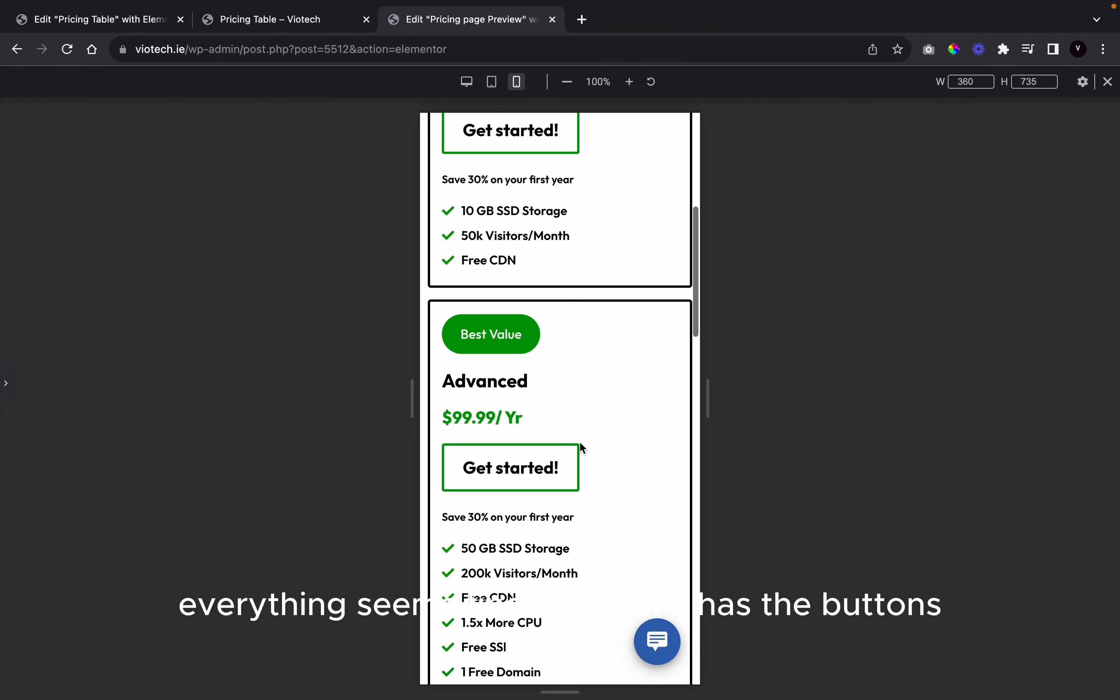
pyautogui.scroll(8, 582, 445)
pyautogui.scroll(-10, 582, 446)
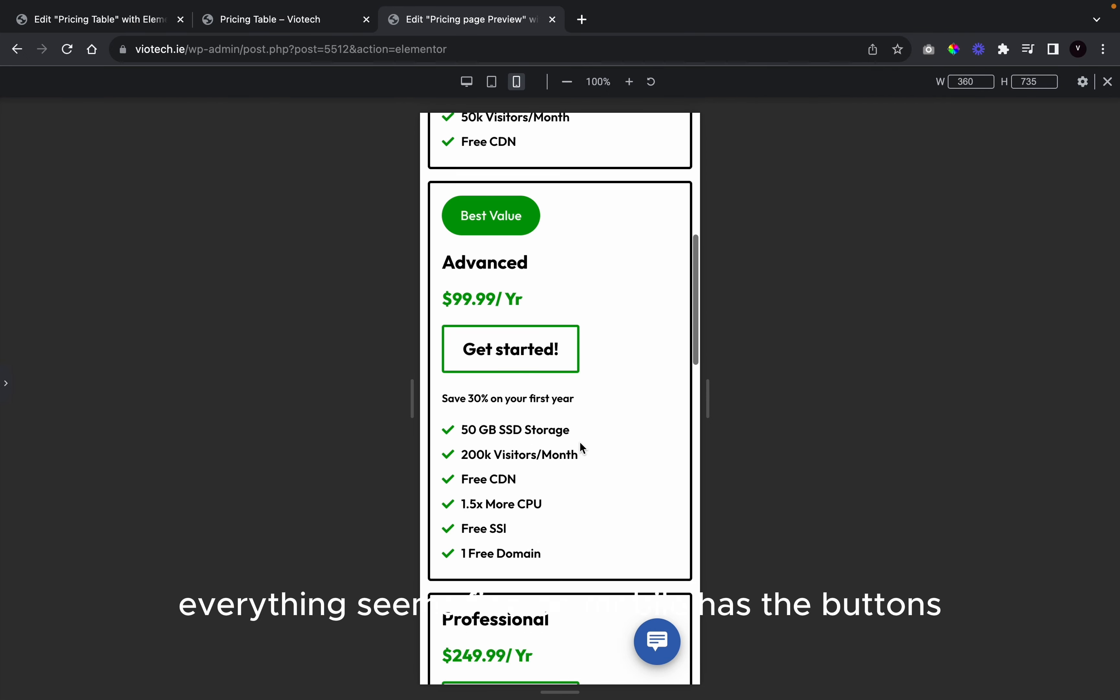
pyautogui.scroll(-15, 580, 444)
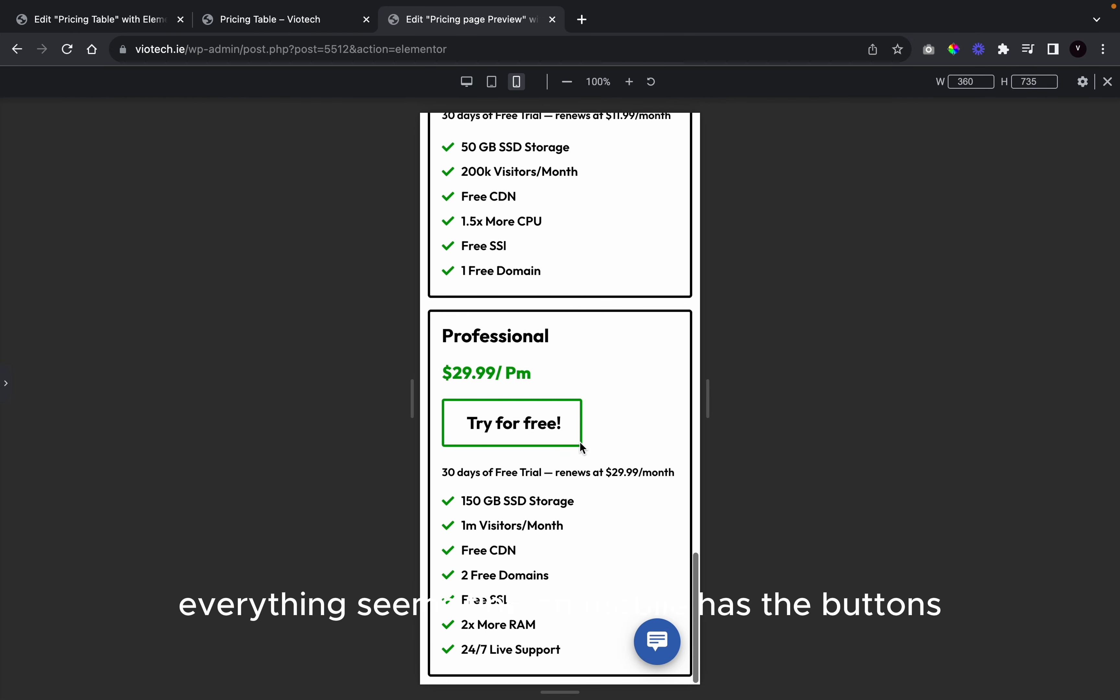
# Return to the desktop layout and give the yearly plans' inner section the CSS classes "pricing-tables pricing-tables-1"
pyautogui.click(468, 82)
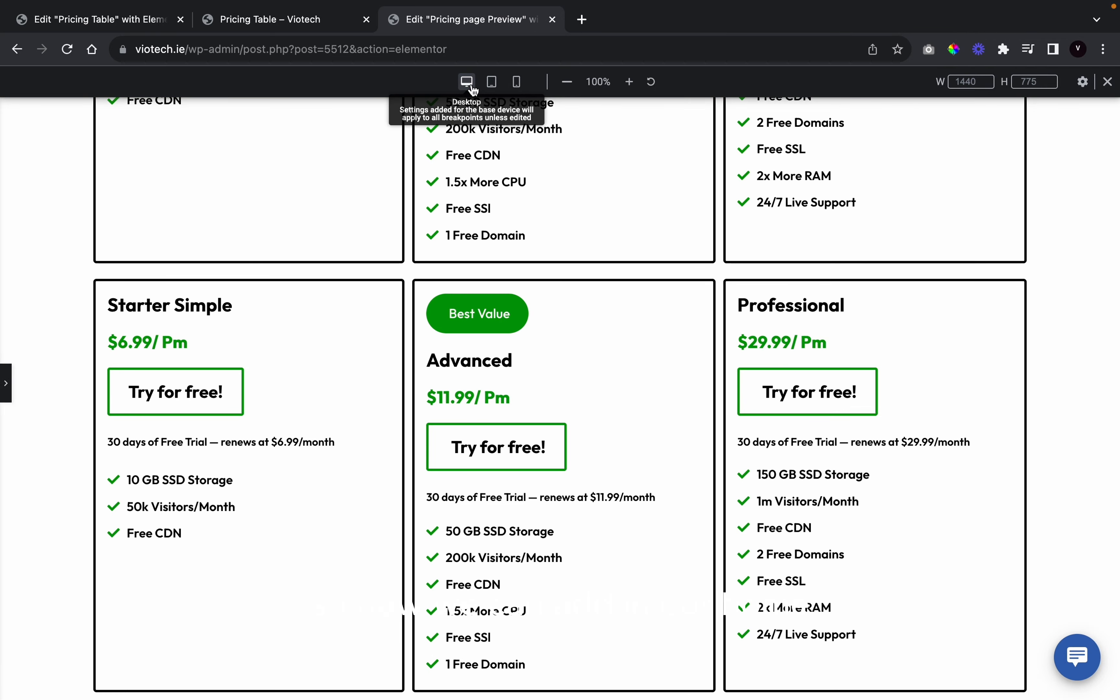
pyautogui.scroll(5, 449, 394)
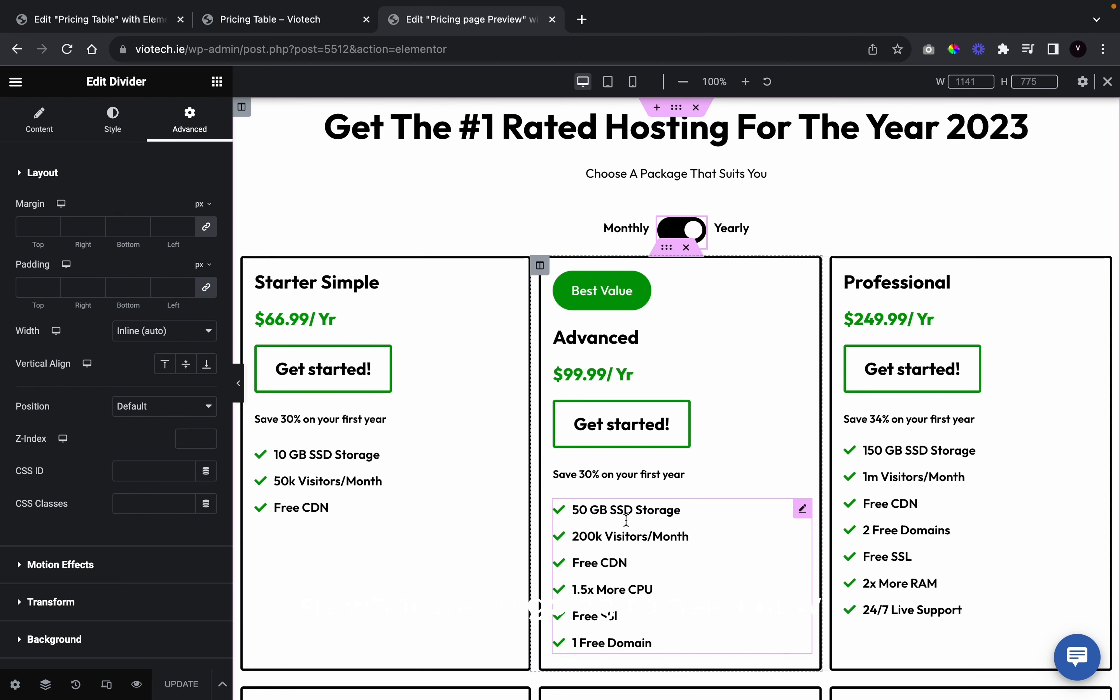
pyautogui.click(666, 248)
pyautogui.click(129, 397)
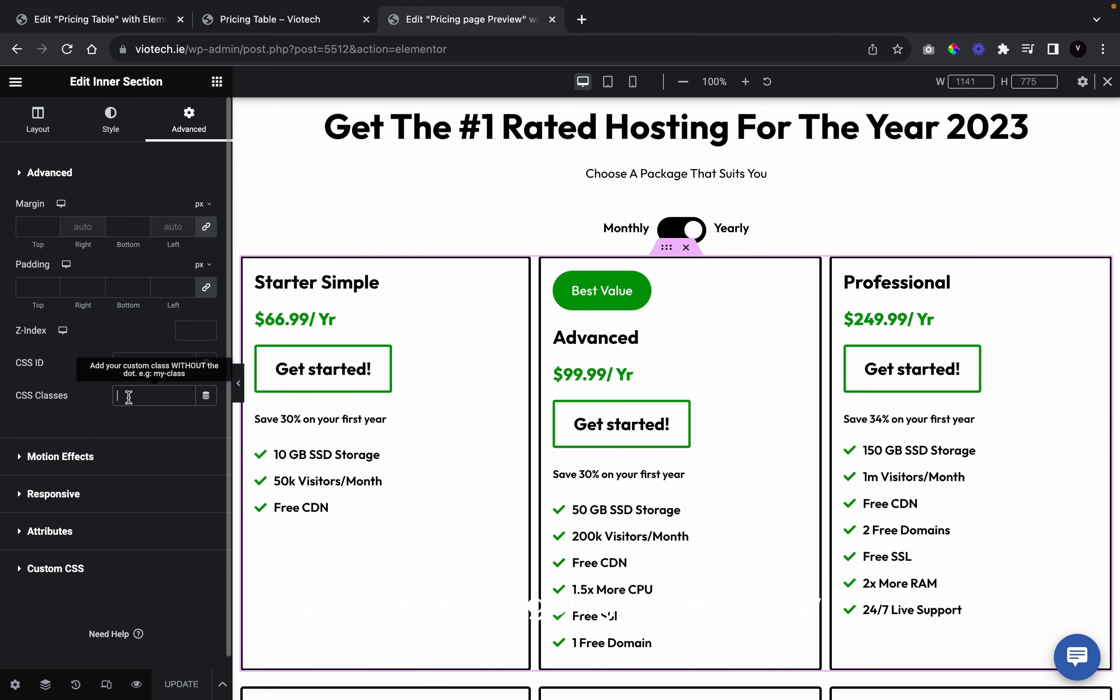
pyautogui.write('pricing-tabl')
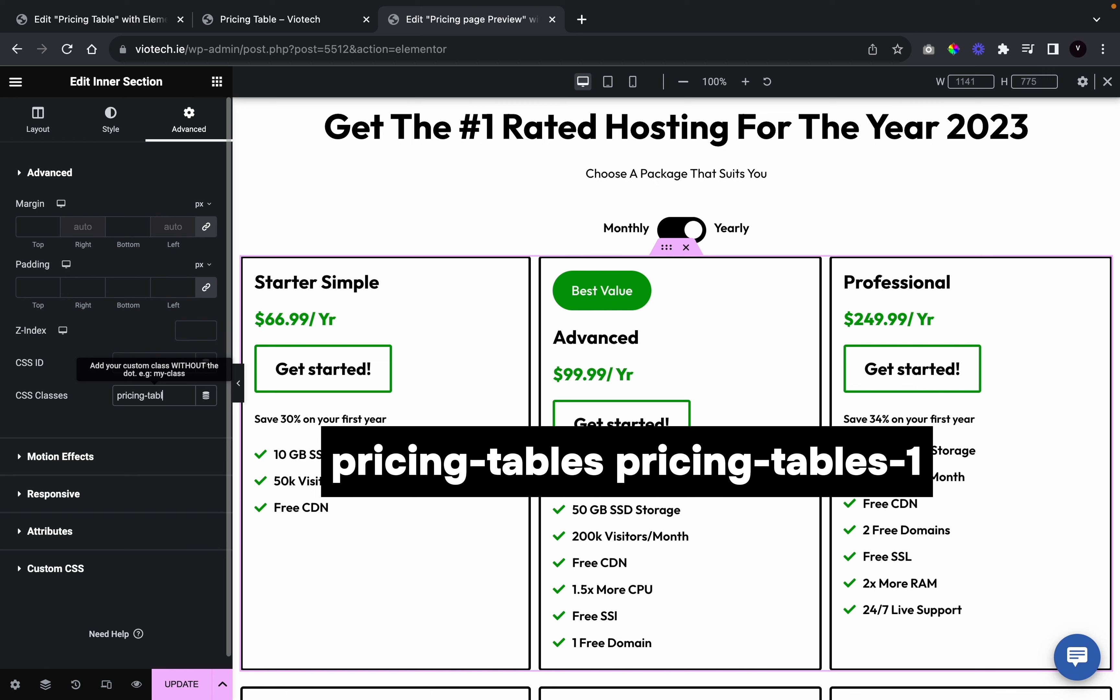
pyautogui.write('es pricing-tab')
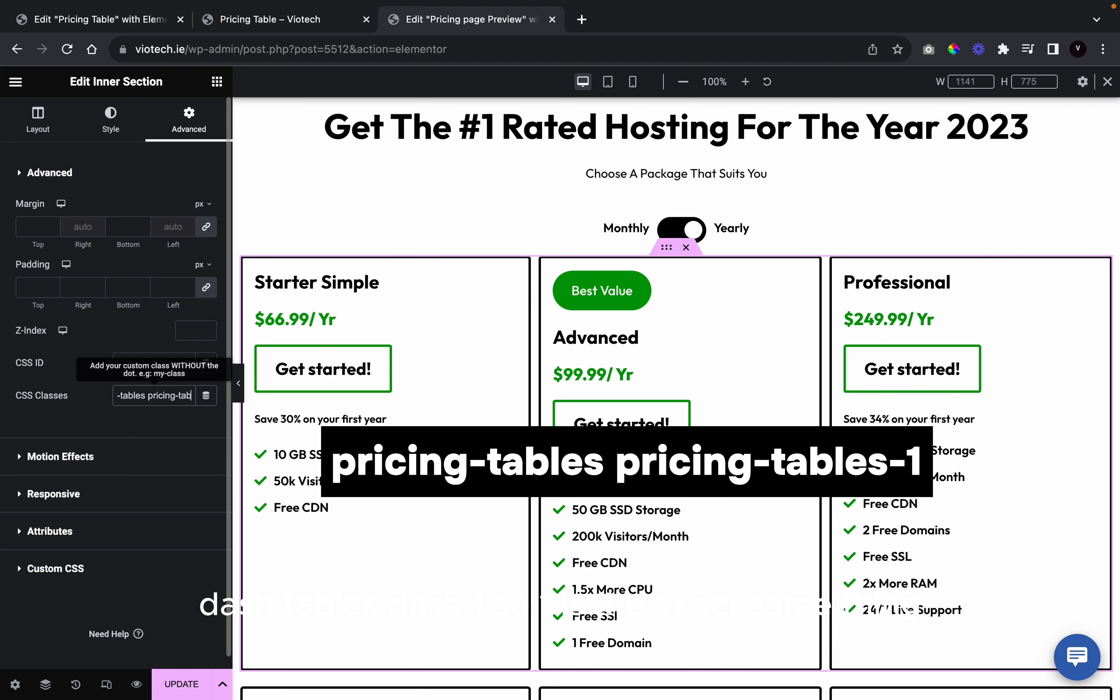
pyautogui.write('les-1')
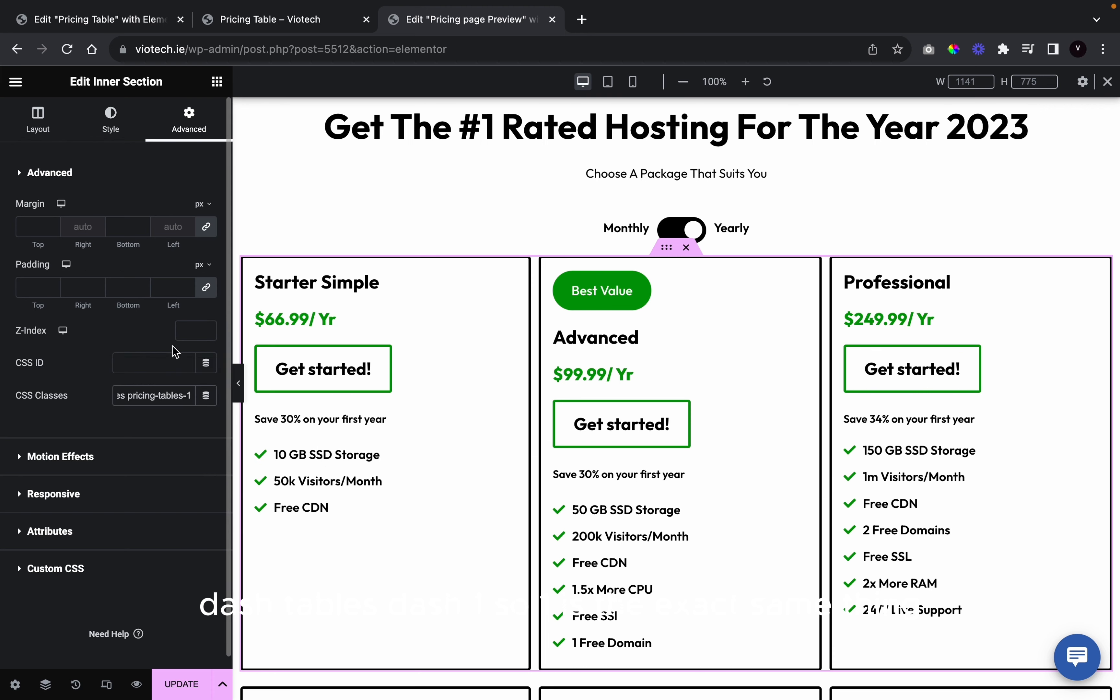
# Give the monthly plans' inner section the CSS classes "pricing-tables pricing-tables-2"
pyautogui.scroll(-4, 485, 557)
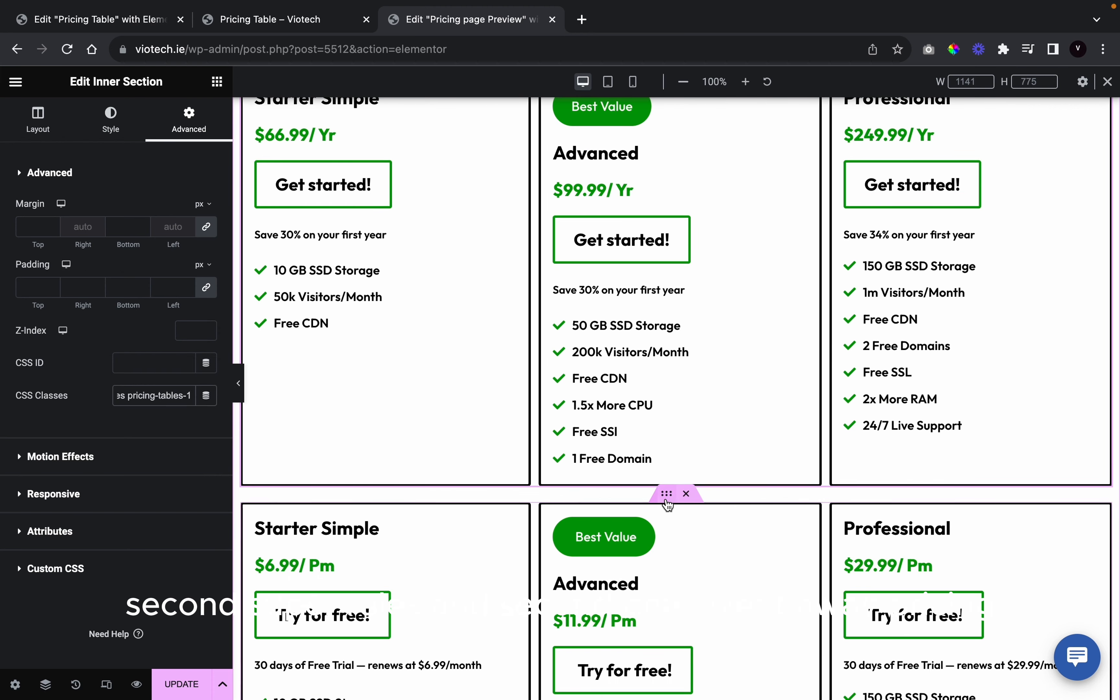
pyautogui.click(671, 494)
pyautogui.click(175, 392)
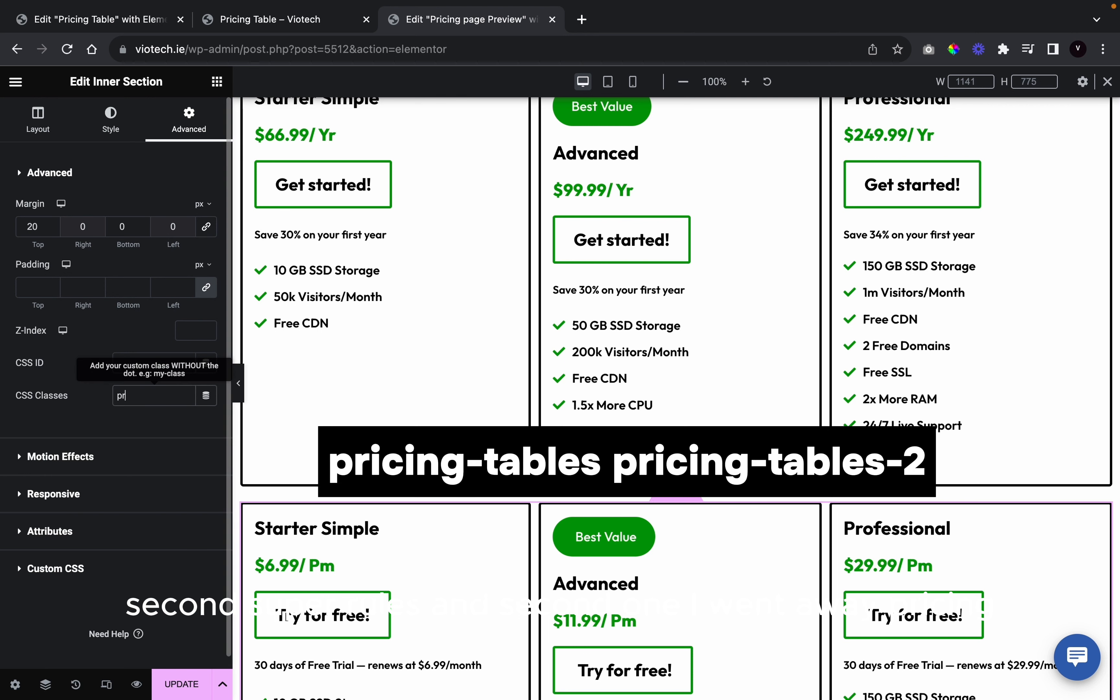
pyautogui.write('pricing-tables')
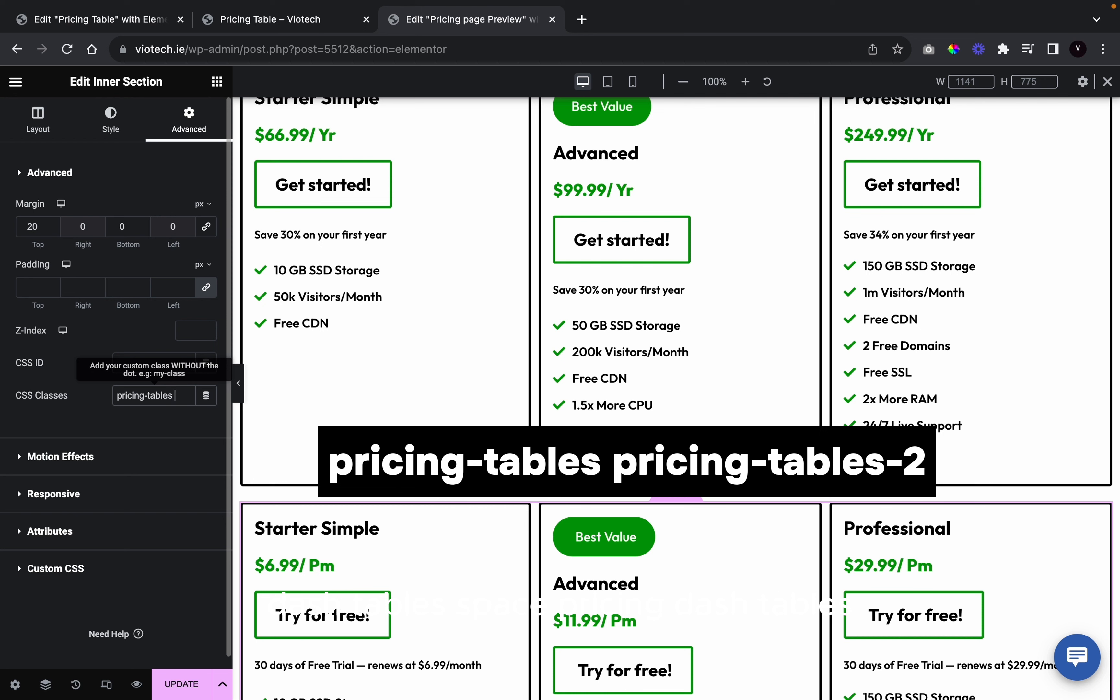
pyautogui.write(' pricing-tyab')
pyautogui.press('BackSpace')
pyautogui.press('BackSpace')
pyautogui.press('BackSpace')
pyautogui.write('able')
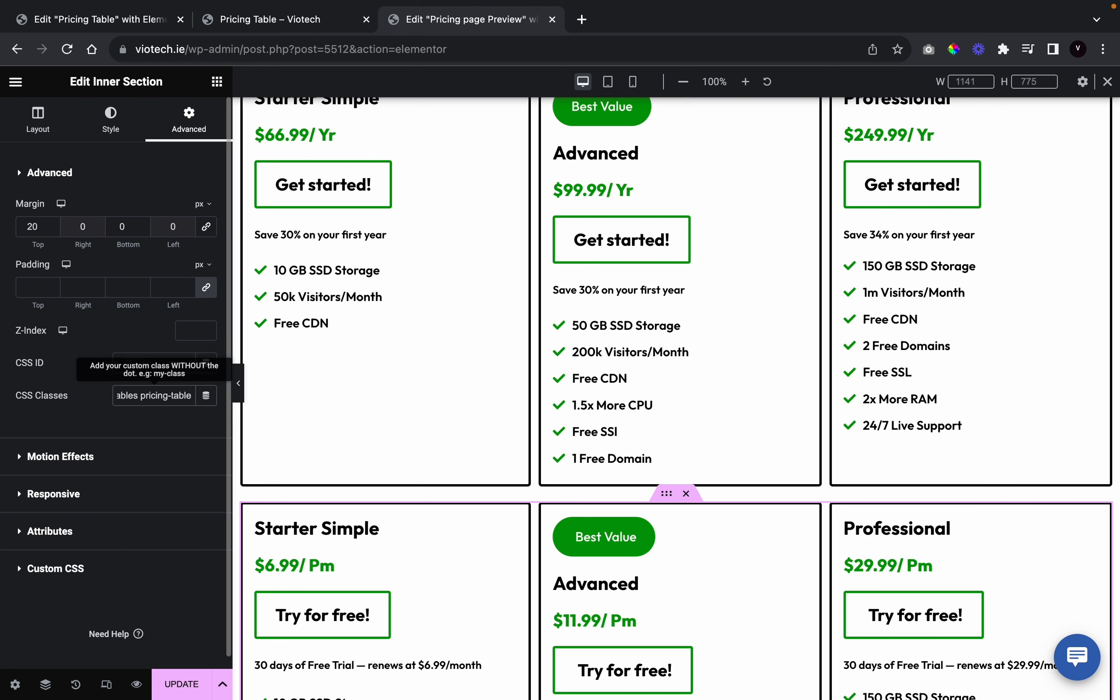
pyautogui.write('s')
pyautogui.press('BackSpace')
pyautogui.press('BackSpace')
pyautogui.press('BackSpace')
pyautogui.press('BackSpace')
pyautogui.write('bles')
pyautogui.press('BackSpace')
pyautogui.press('BackSpace')
pyautogui.press('BackSpace')
pyautogui.press('BackSpace')
pyautogui.press('BackSpace')
pyautogui.write('ables-2')
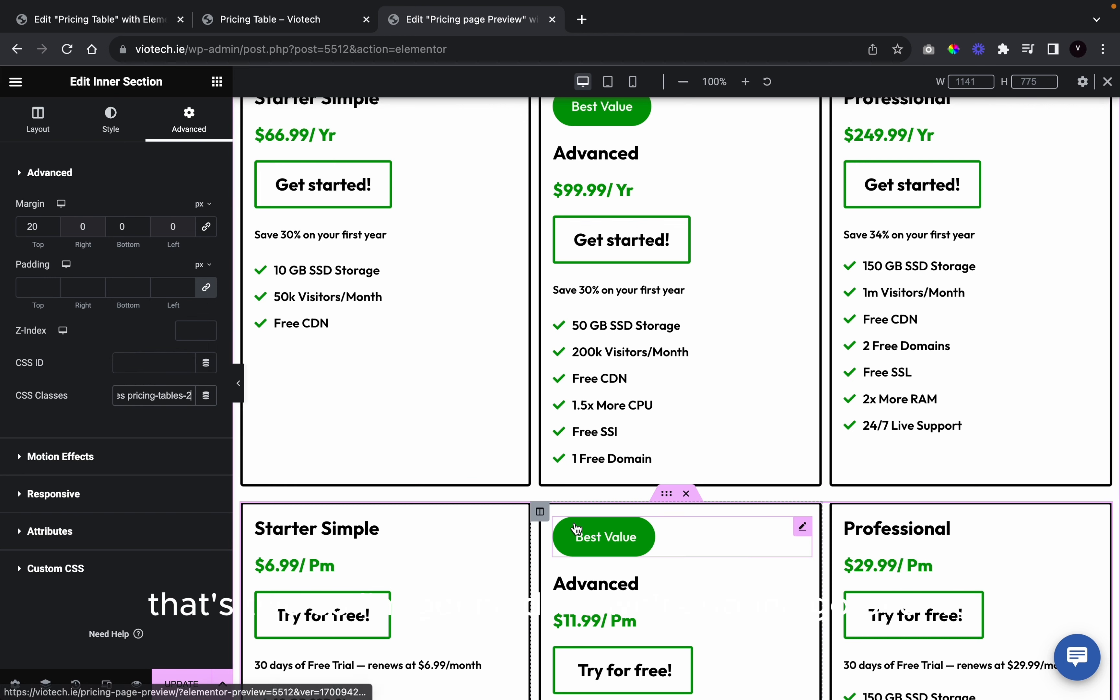
# Assign the CSS class "price-toggle" to the divider that forms the Monthly/Yearly switch
pyautogui.scroll(4, 574, 533)
pyautogui.click(676, 229)
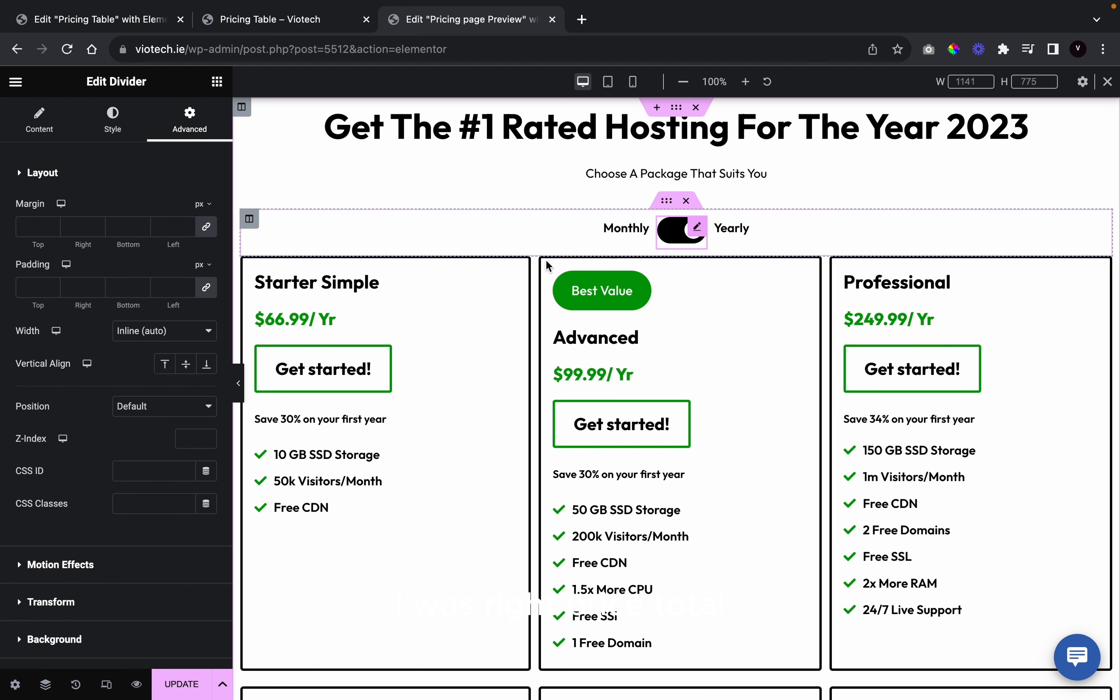
pyautogui.click(150, 510)
pyautogui.write('price-toggle')
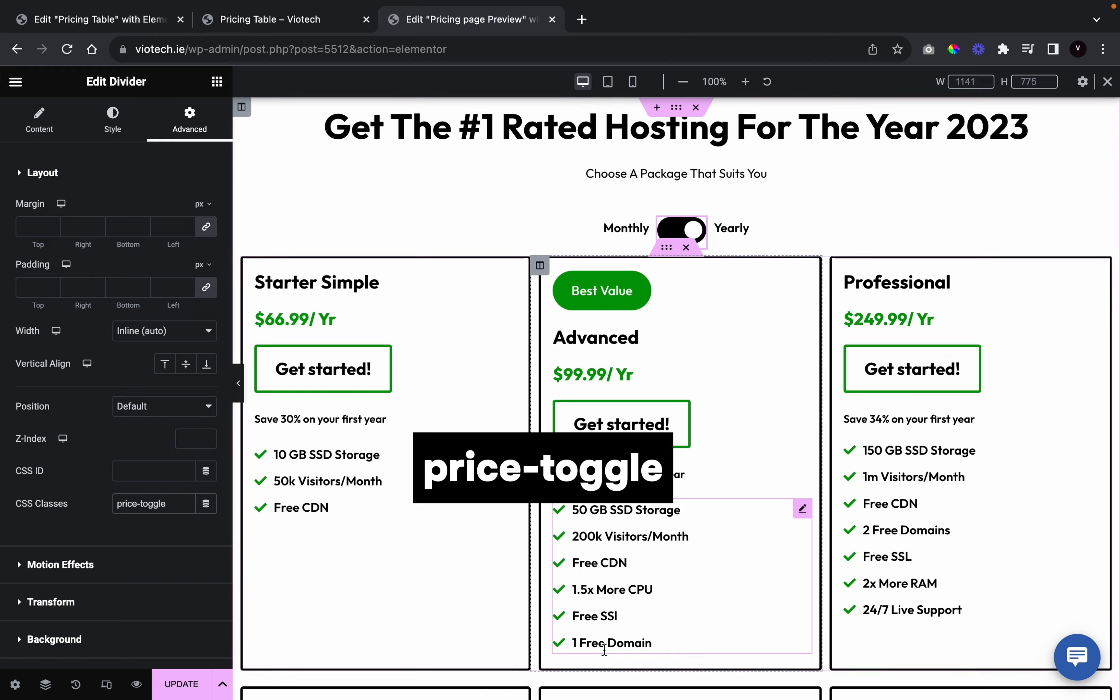
# Add an HTML widget below the monthly plans with code hiding .pricing-tables-1 and a jQuery 3.6.0 script toggling .pricing-tables when .price-toggle is clicked
pyautogui.scroll(-12, 676, 398)
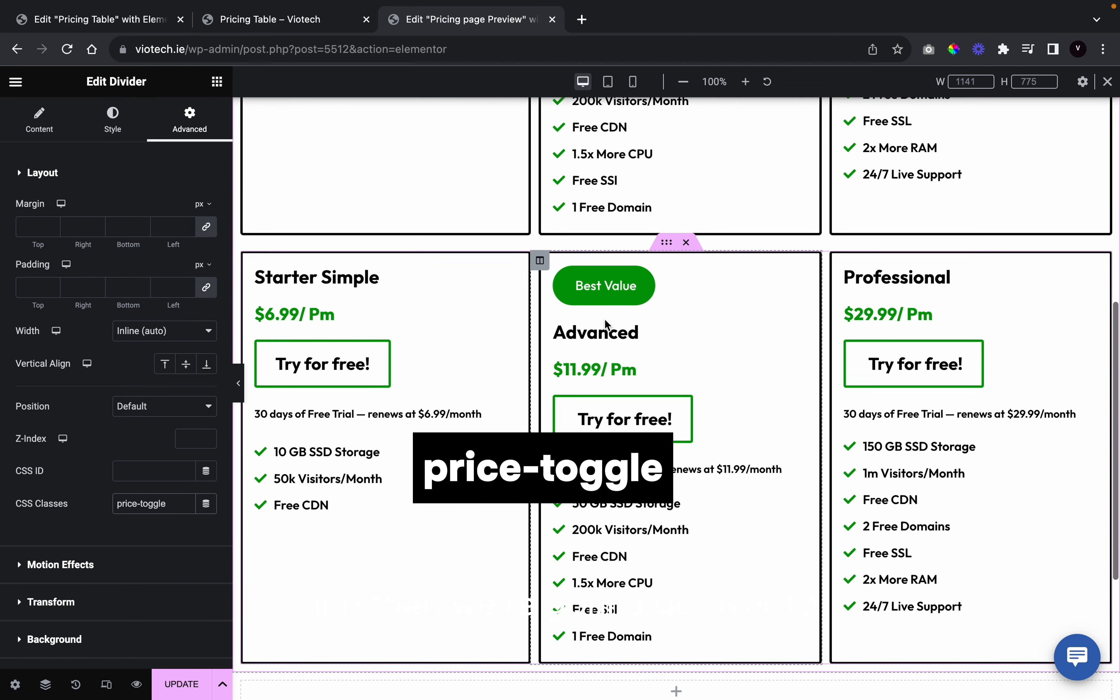
pyautogui.click(218, 82)
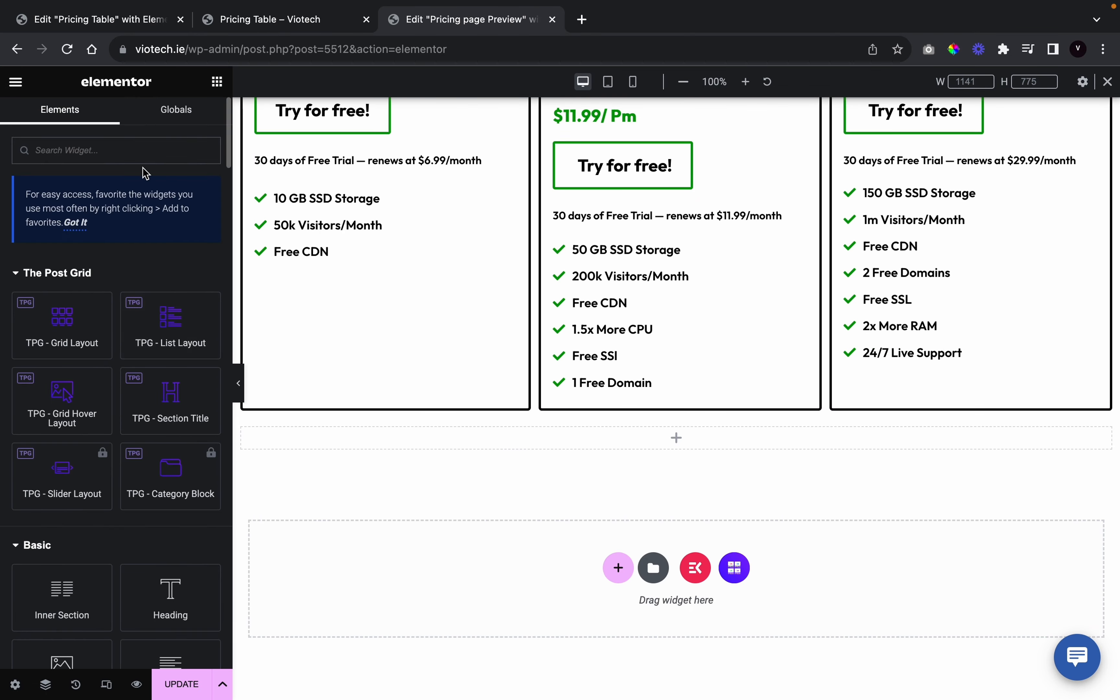
pyautogui.write('html')
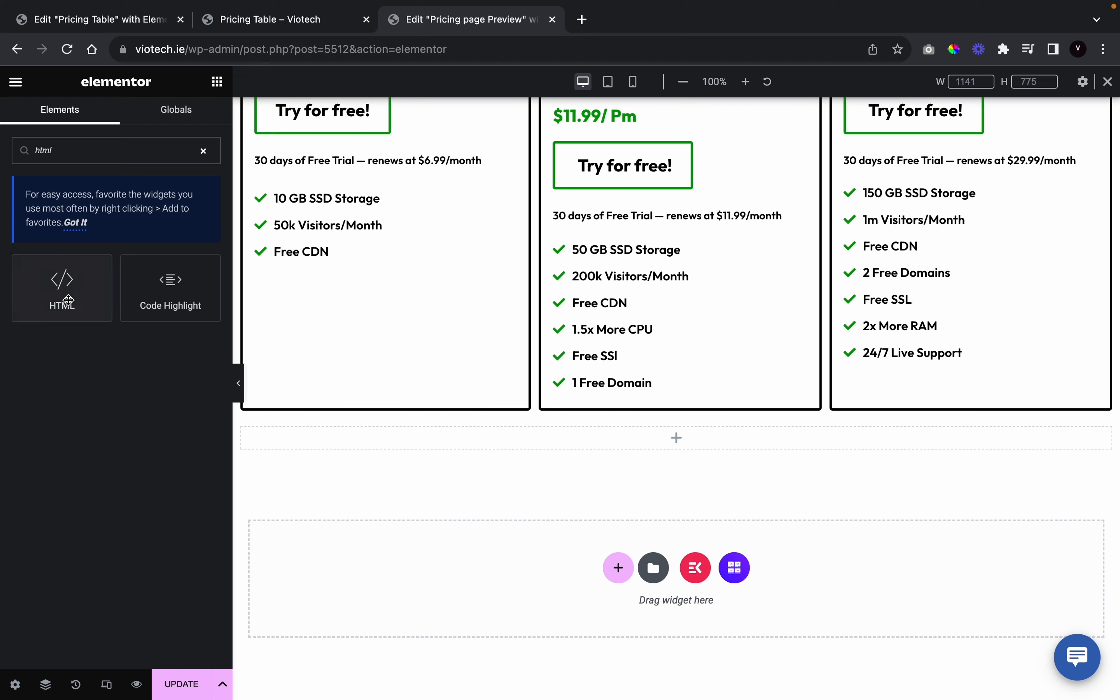
pyautogui.moveTo(62, 287); pyautogui.dragTo(711, 445)
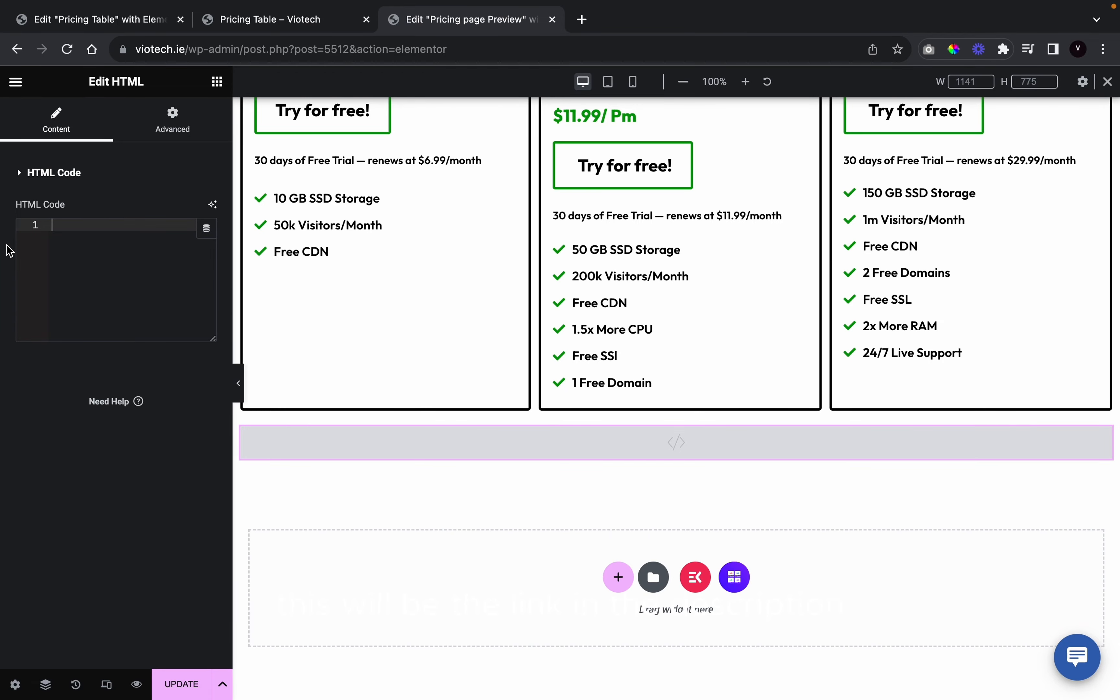
pyautogui.write('<style> .pricing-tables-1{     display: none; } </style> <script src="https://code.jquery.com/jquery-3.6.0.js"></script> <script> var $ = jQuery  $(document).ready(function(){ $(\'.price-toggle\').on(\'click\', function(){     $(this).toggleClass(\'monthly\')     $(\'.pricing-tables\').toggle() }) }) </script>')
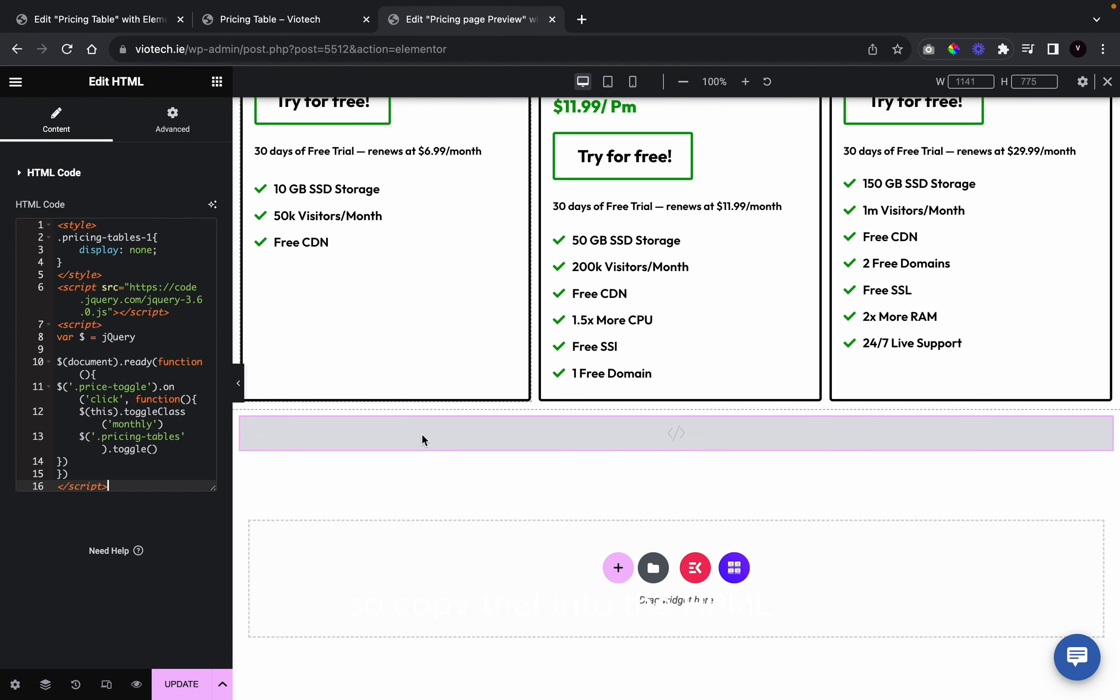
# Change the monthly plans section's second CSS class to pricing-tables-1
pyautogui.scroll(5, 422, 435)
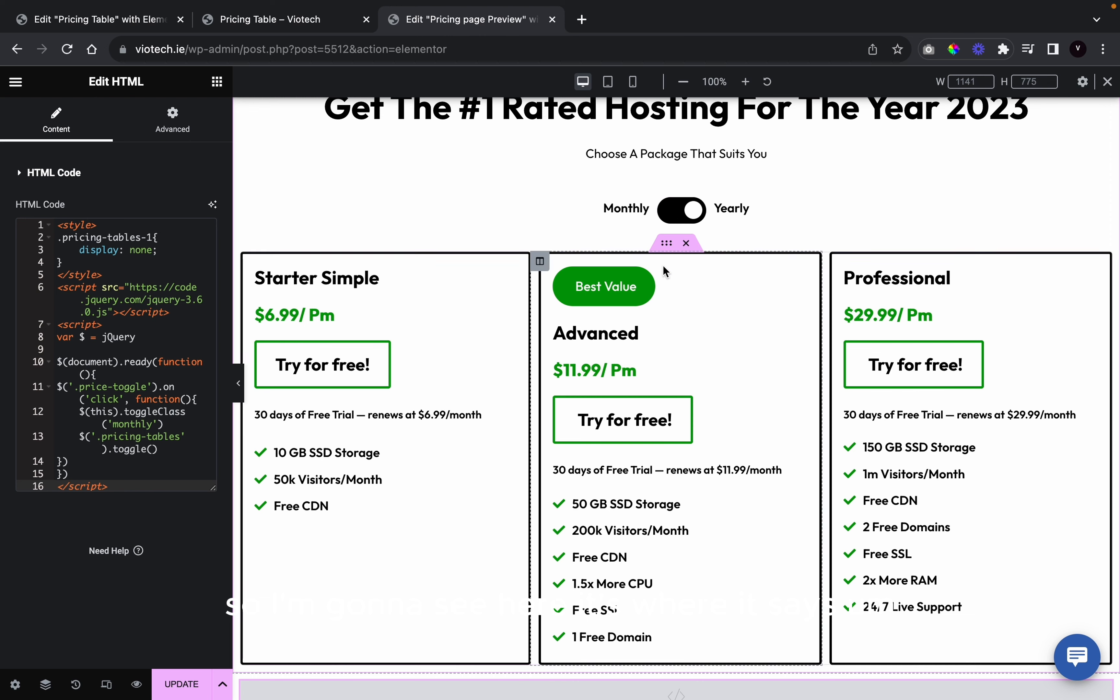
pyautogui.click(669, 245)
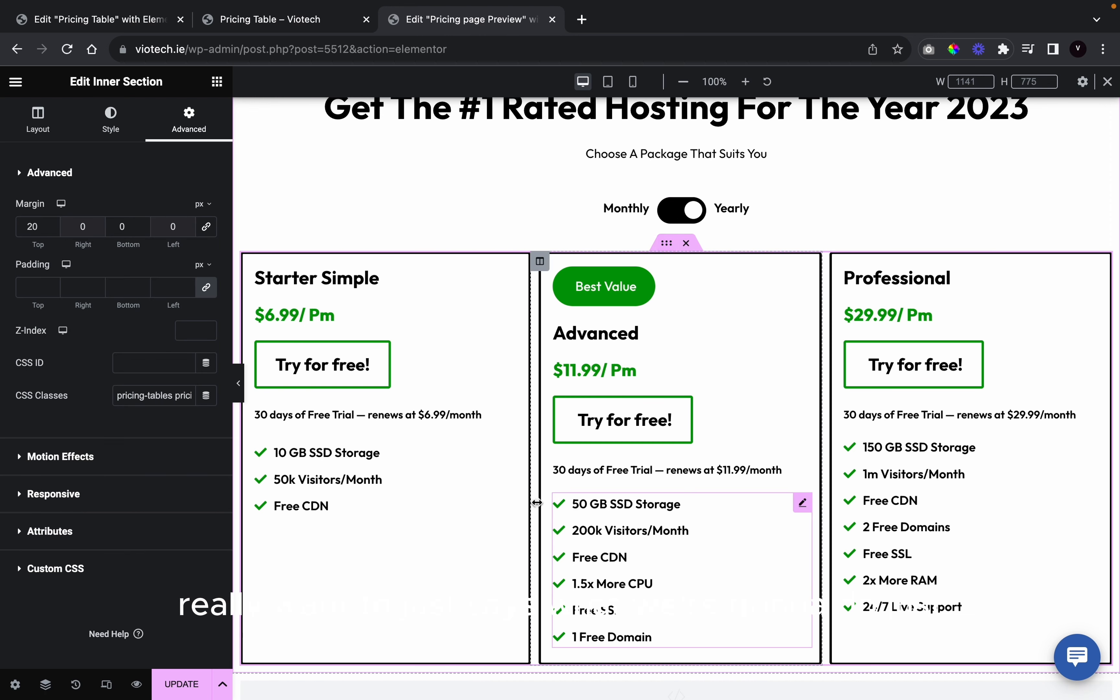
pyautogui.moveTo(175, 396); pyautogui.dragTo(229, 403)
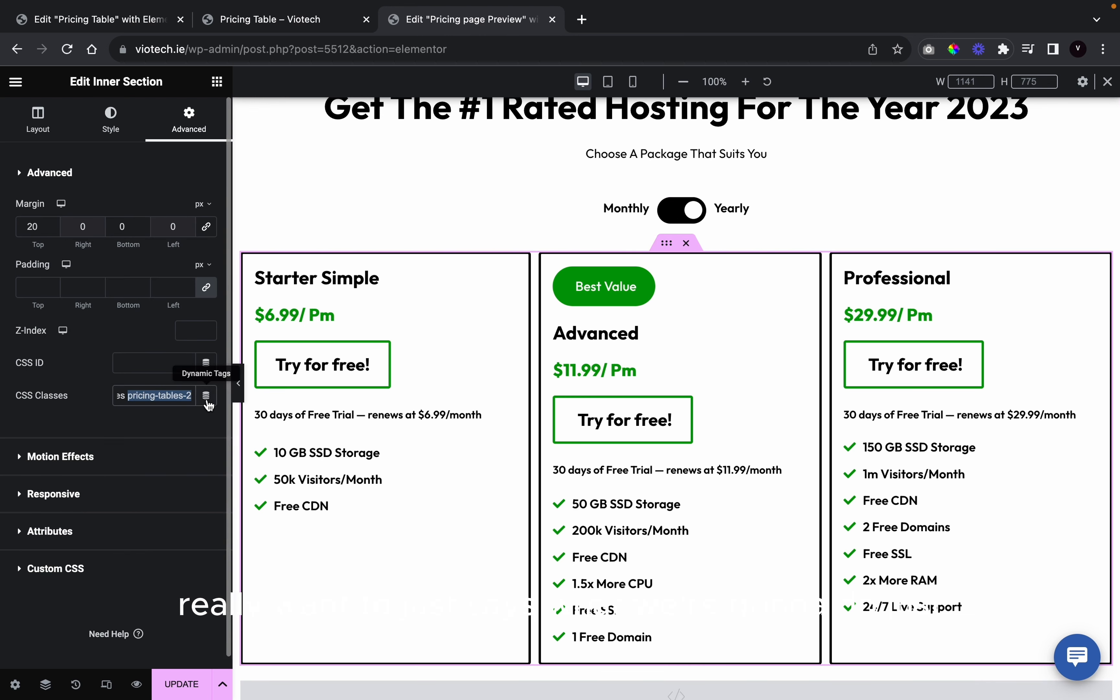
pyautogui.click(193, 399)
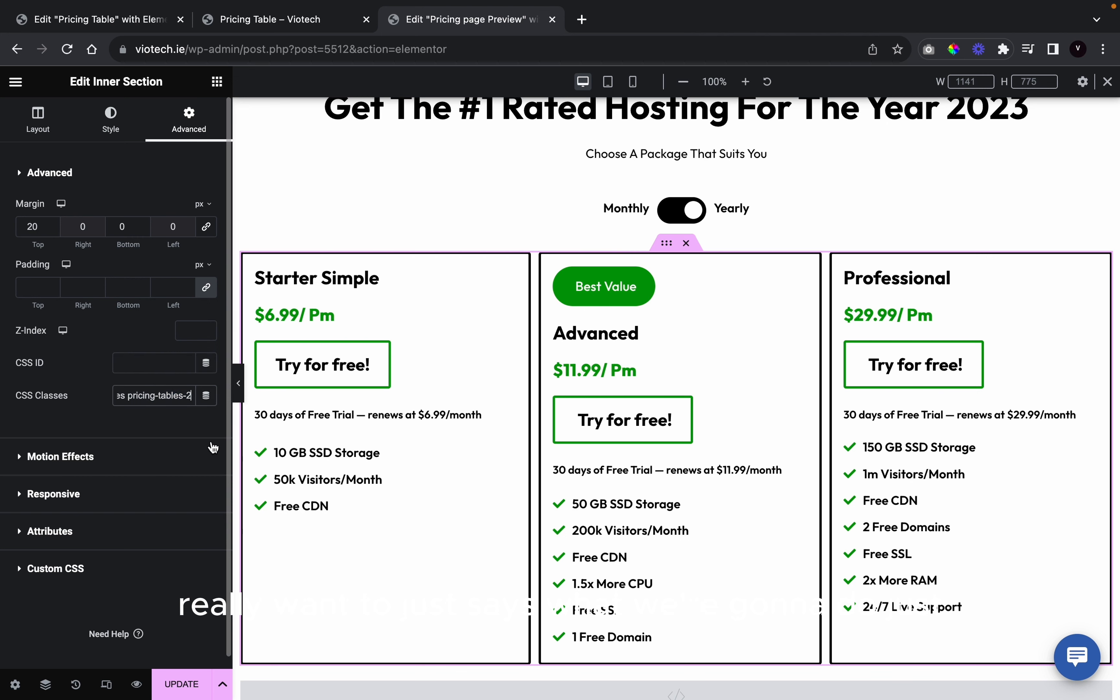
pyautogui.press('BackSpace')
pyautogui.write('1')
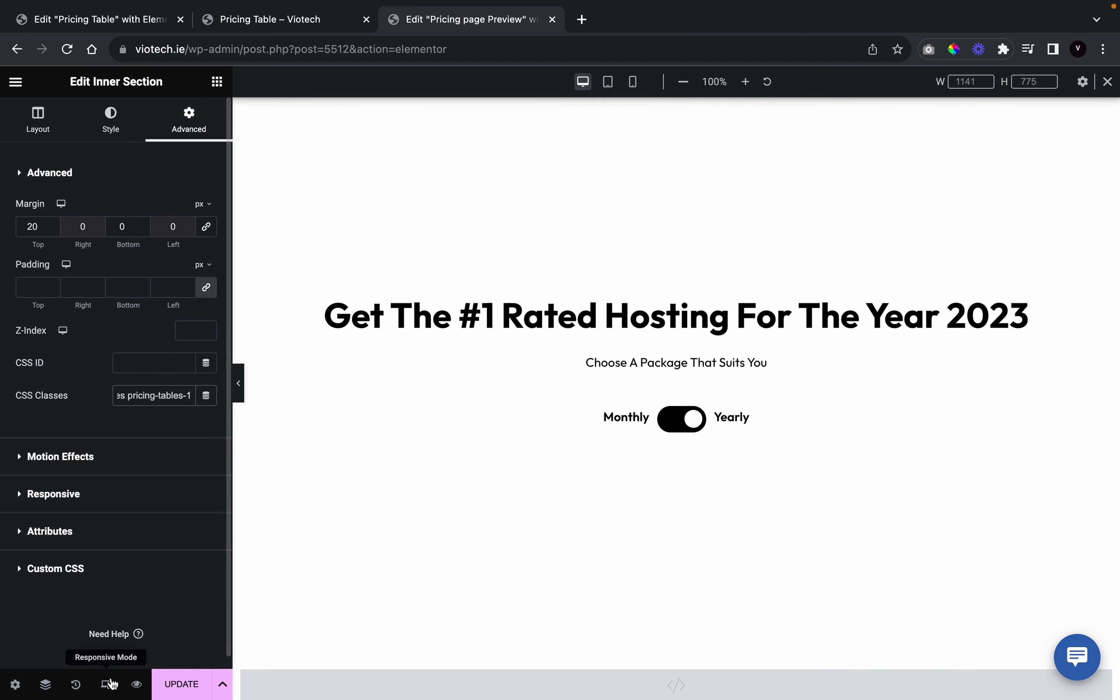
# Find the hidden yearly plans' inner section in the page structure and change its second CSS class to pricing-tables-2
pyautogui.click(45, 684)
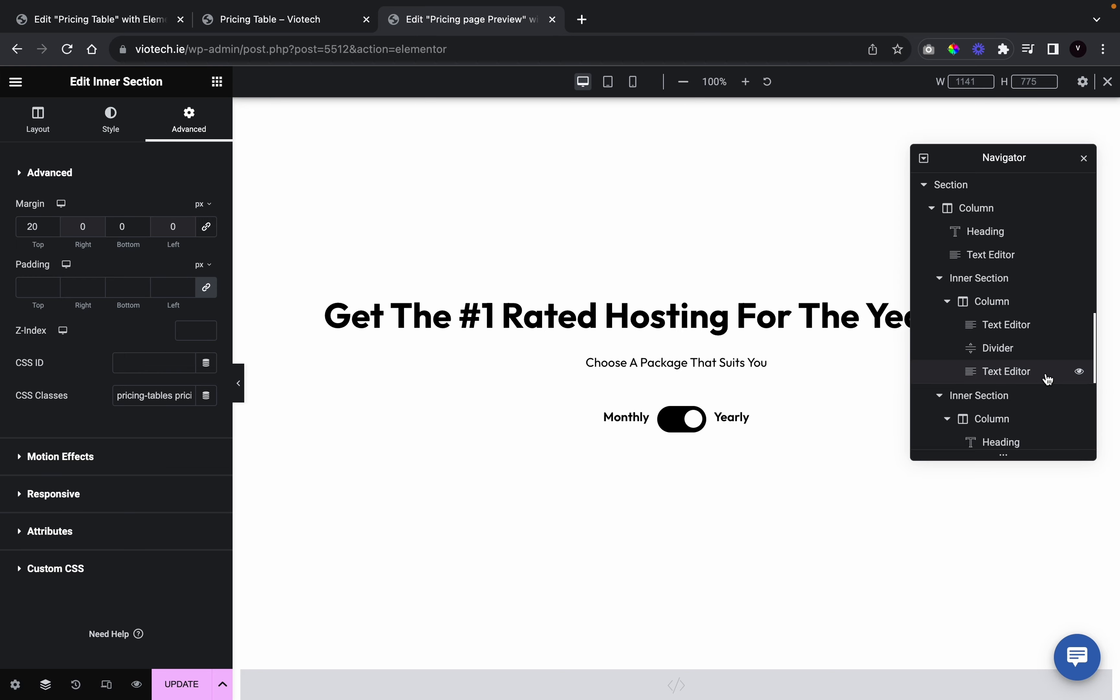
pyautogui.scroll(-10, 1049, 379)
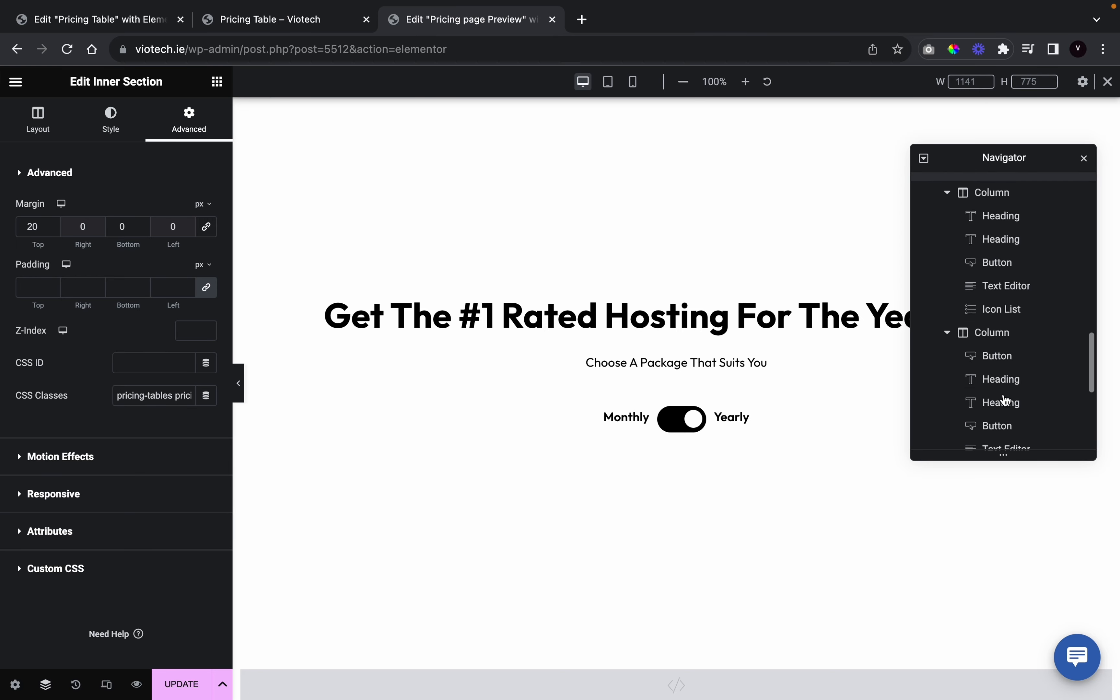
pyautogui.scroll(-5, 1006, 400)
pyautogui.scroll(4, 1006, 399)
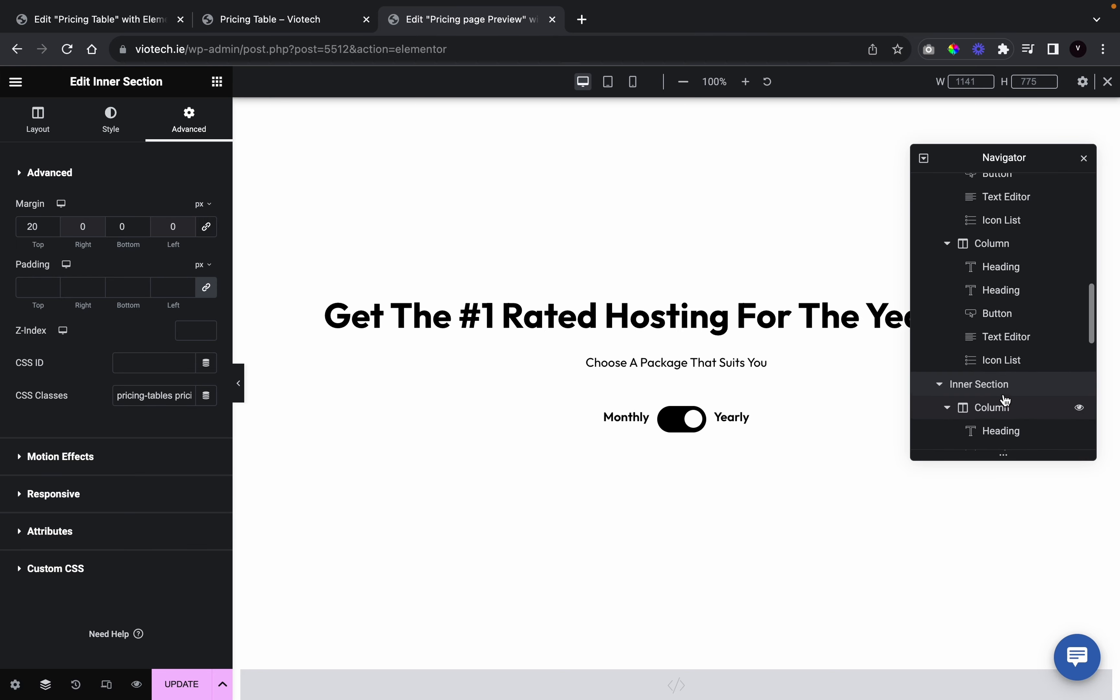
pyautogui.scroll(-8, 1005, 399)
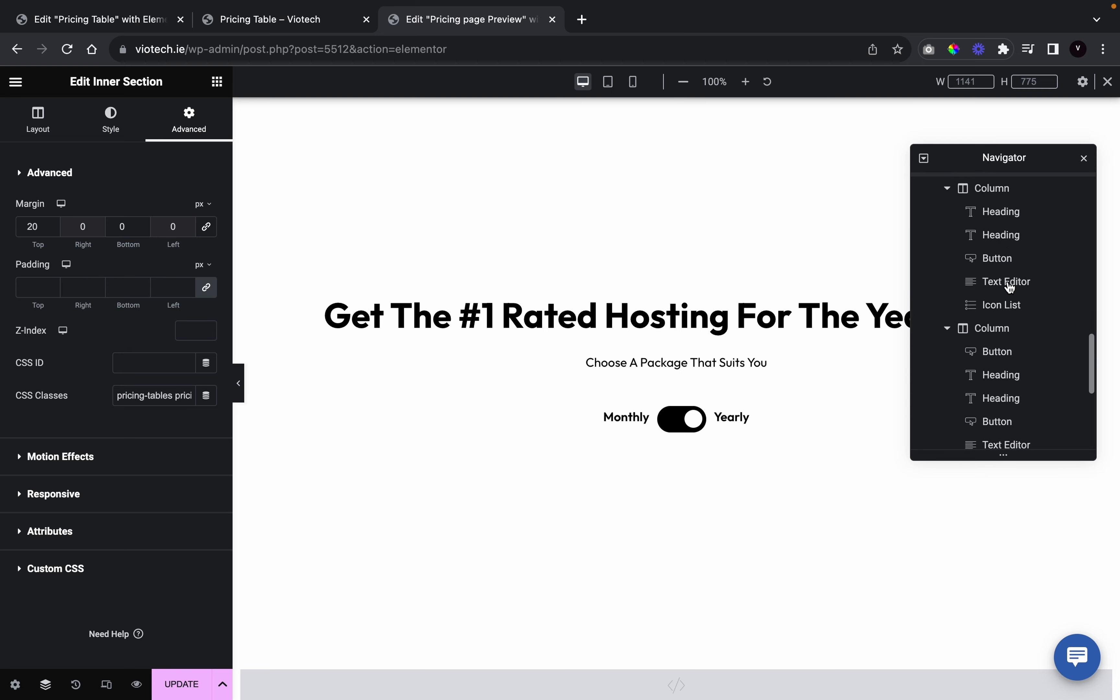
pyautogui.scroll(2, 1009, 287)
pyautogui.scroll(-8, 1008, 287)
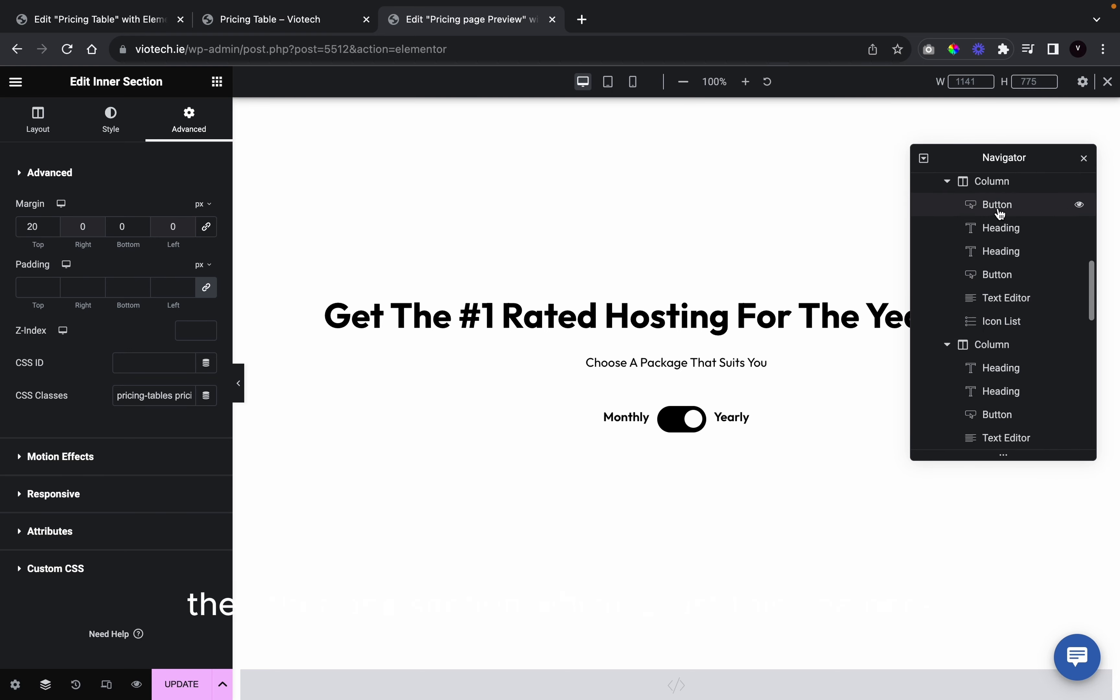
pyautogui.scroll(5, 1000, 212)
pyautogui.click(1001, 239)
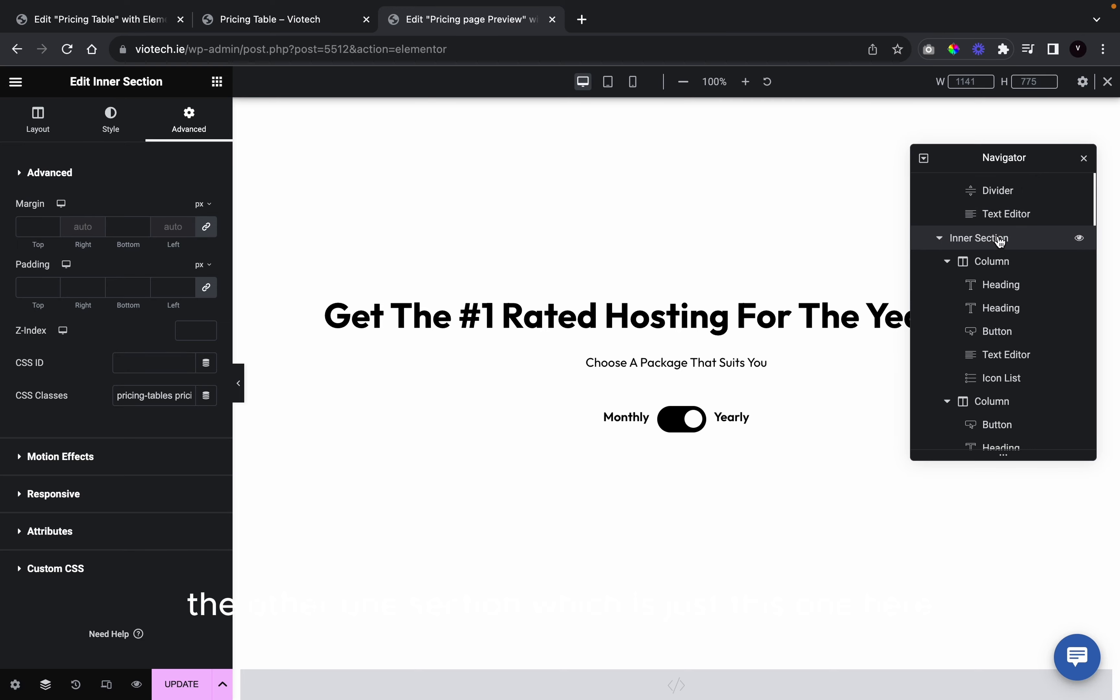
pyautogui.moveTo(158, 396); pyautogui.dragTo(240, 401)
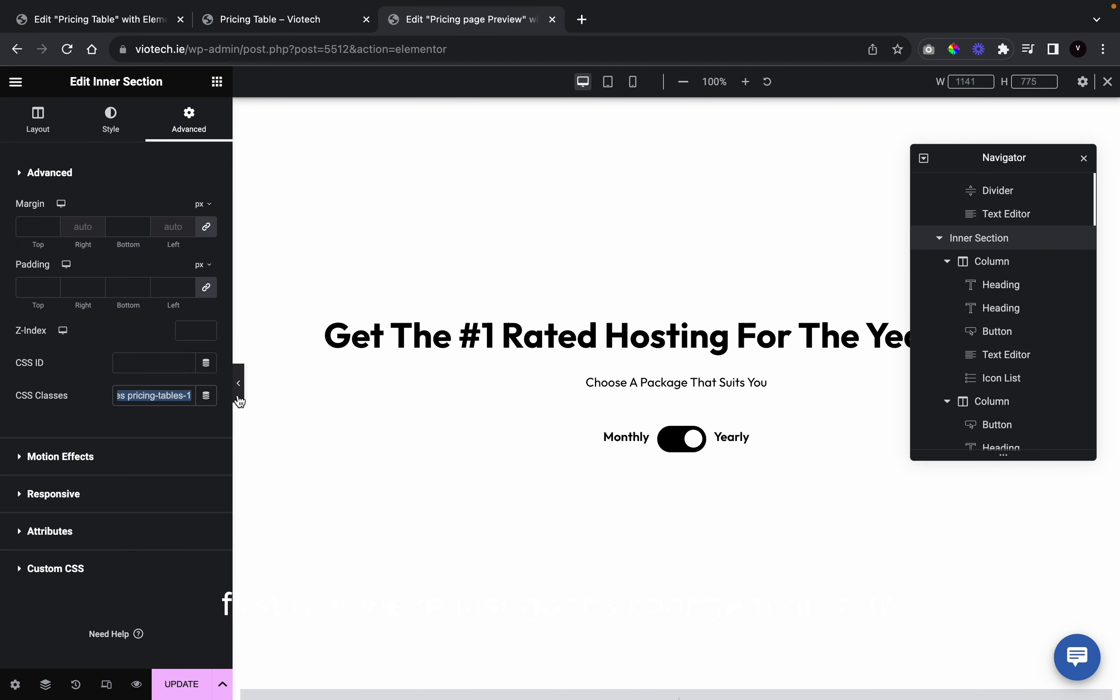
pyautogui.click(190, 397)
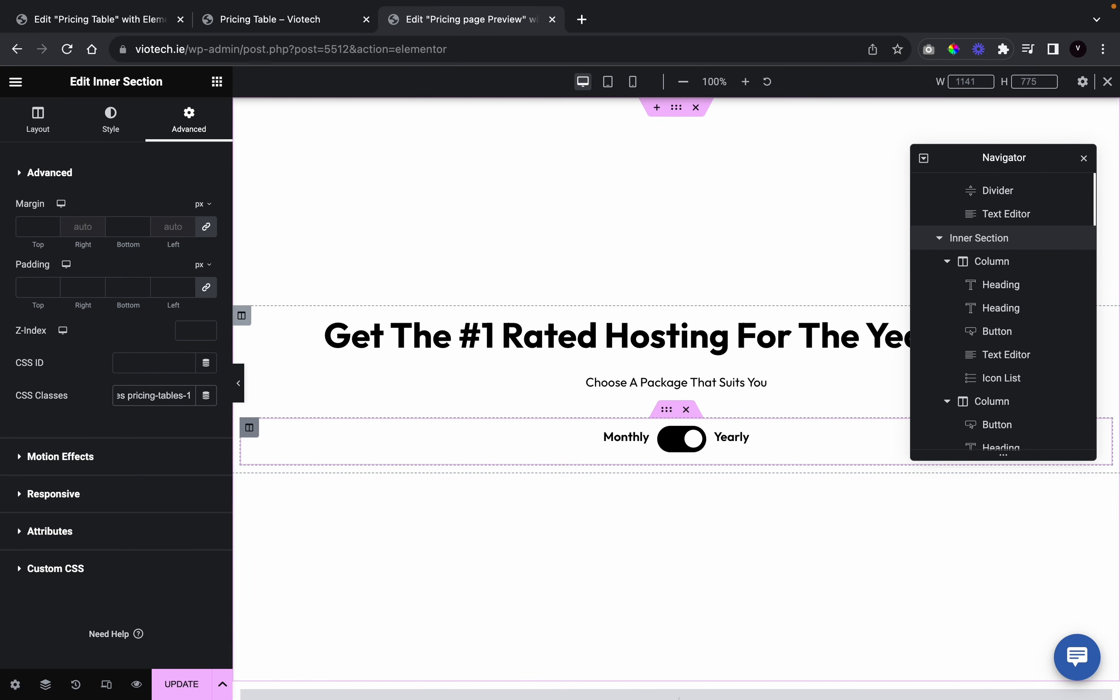
pyautogui.press('BackSpace')
pyautogui.write('2')
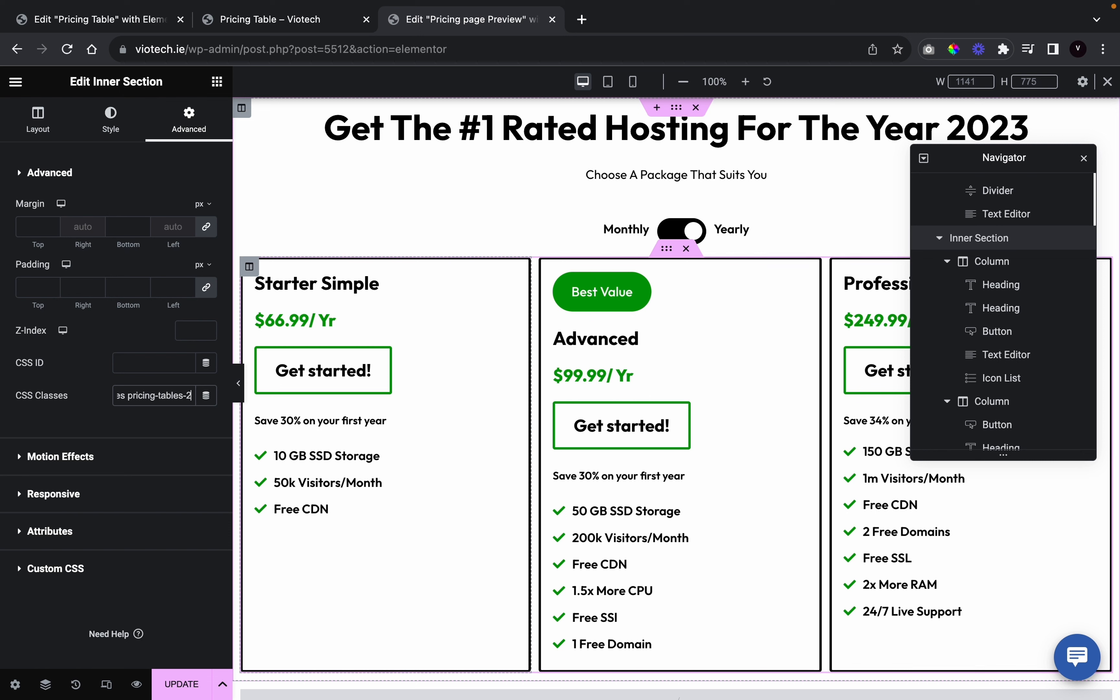
# Update the page, close the page structure view, and test switching the toggle to Monthly in the page preview
pyautogui.click(166, 687)
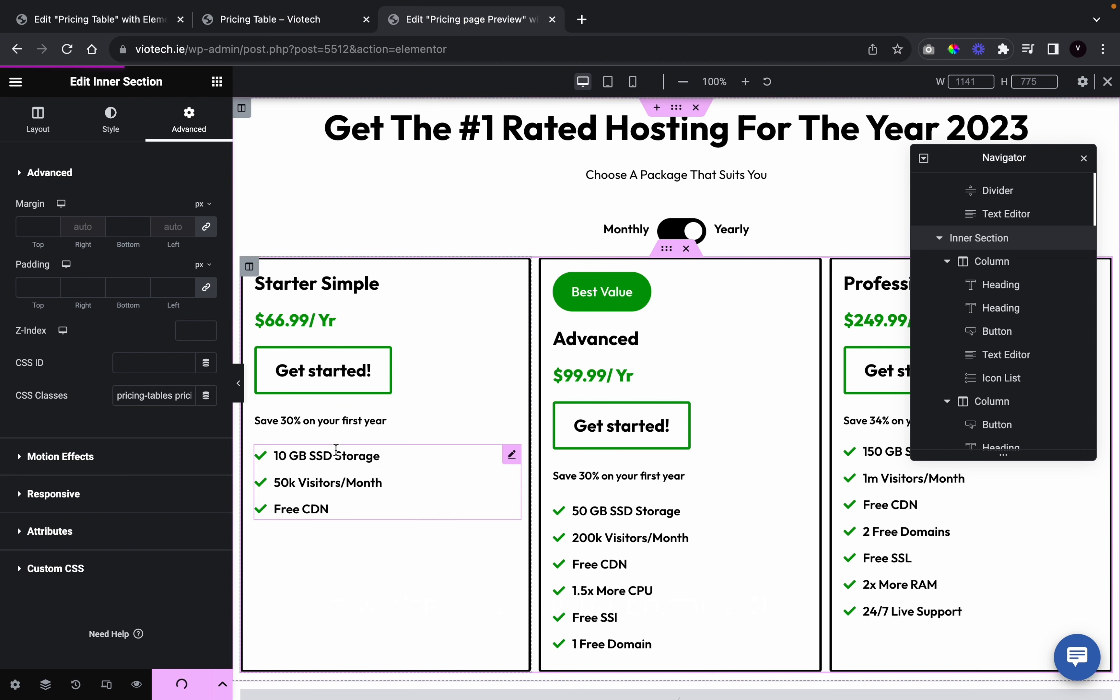
pyautogui.click(1084, 159)
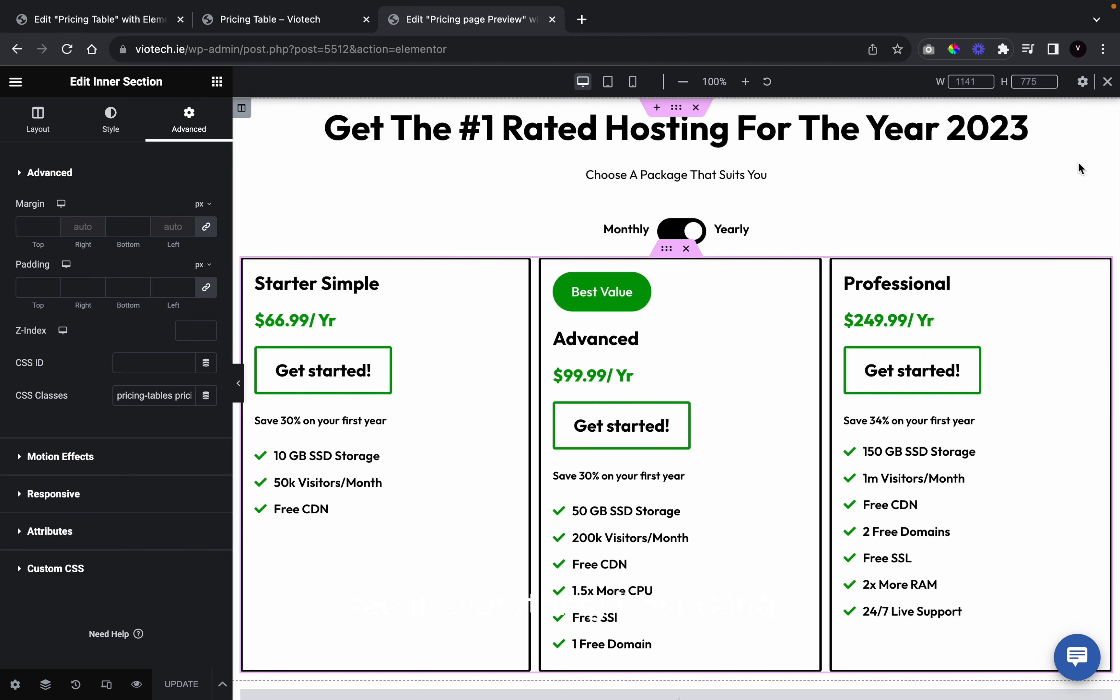
pyautogui.click(136, 684)
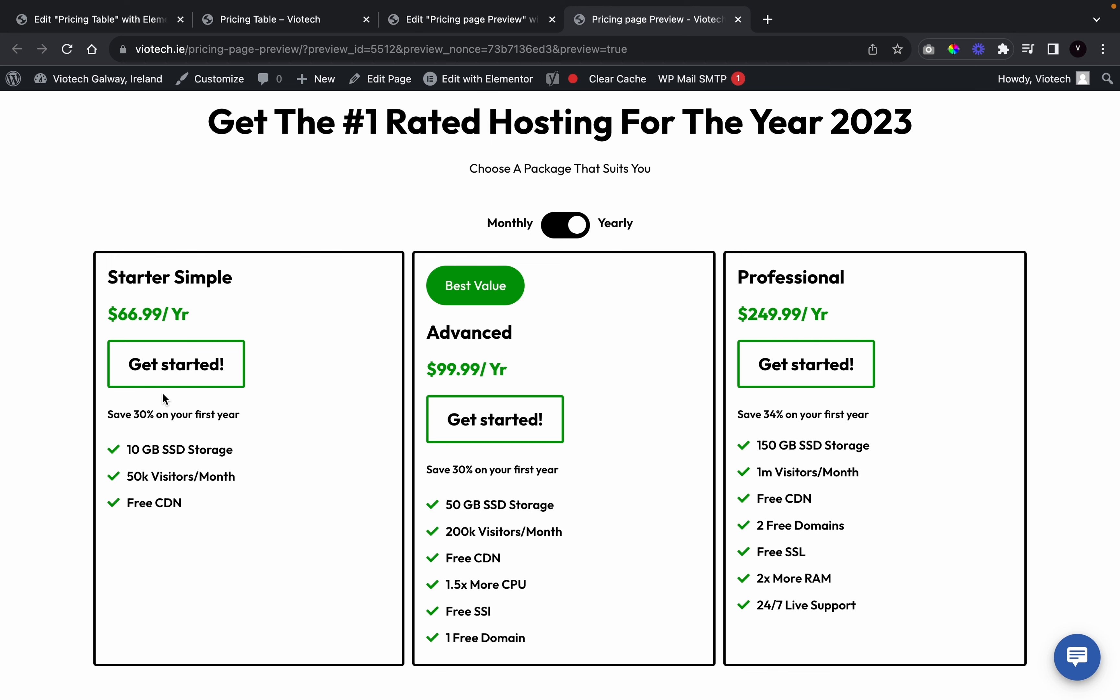
pyautogui.click(574, 231)
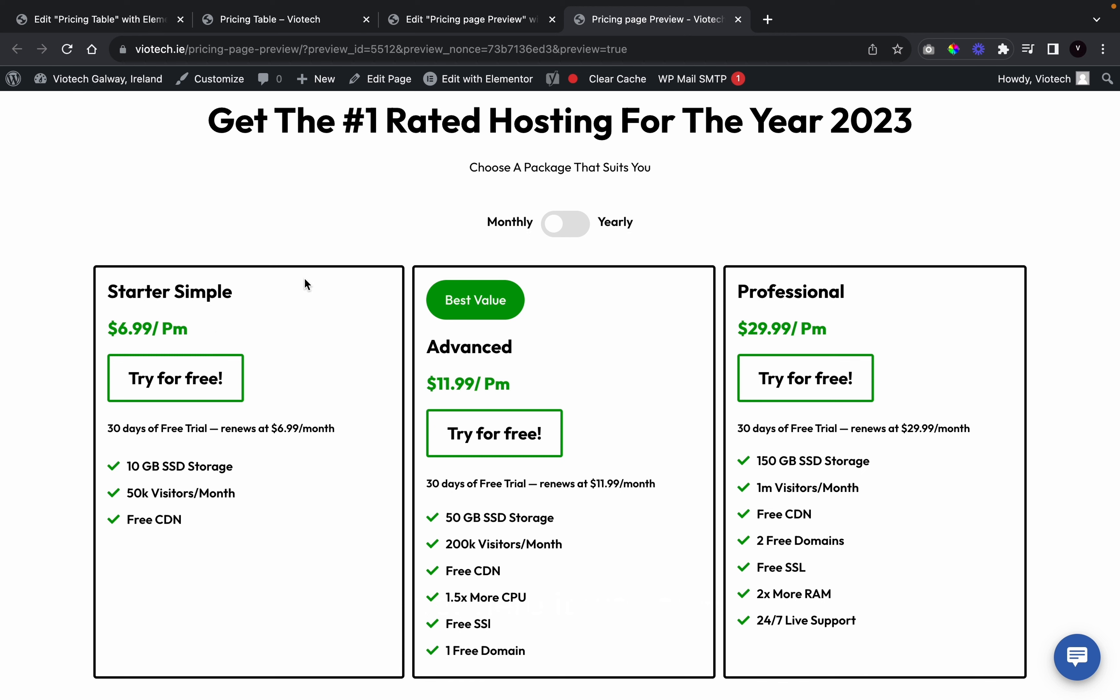